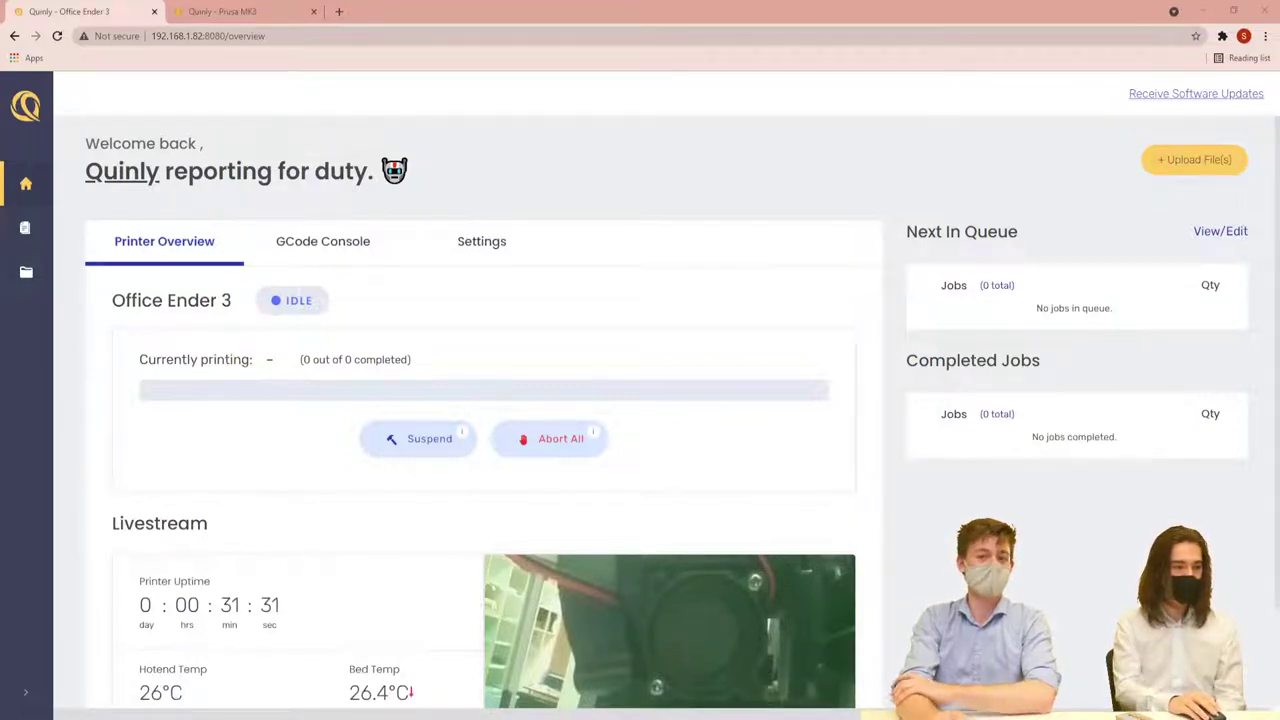
Look over the Office Ender 3 overview, including its print status, job lists, livestream and hotend and bed temperatures
{"action": "scroll", "coordinate": [657, 582], "scroll_direction": "down", "scroll_amount": 1}
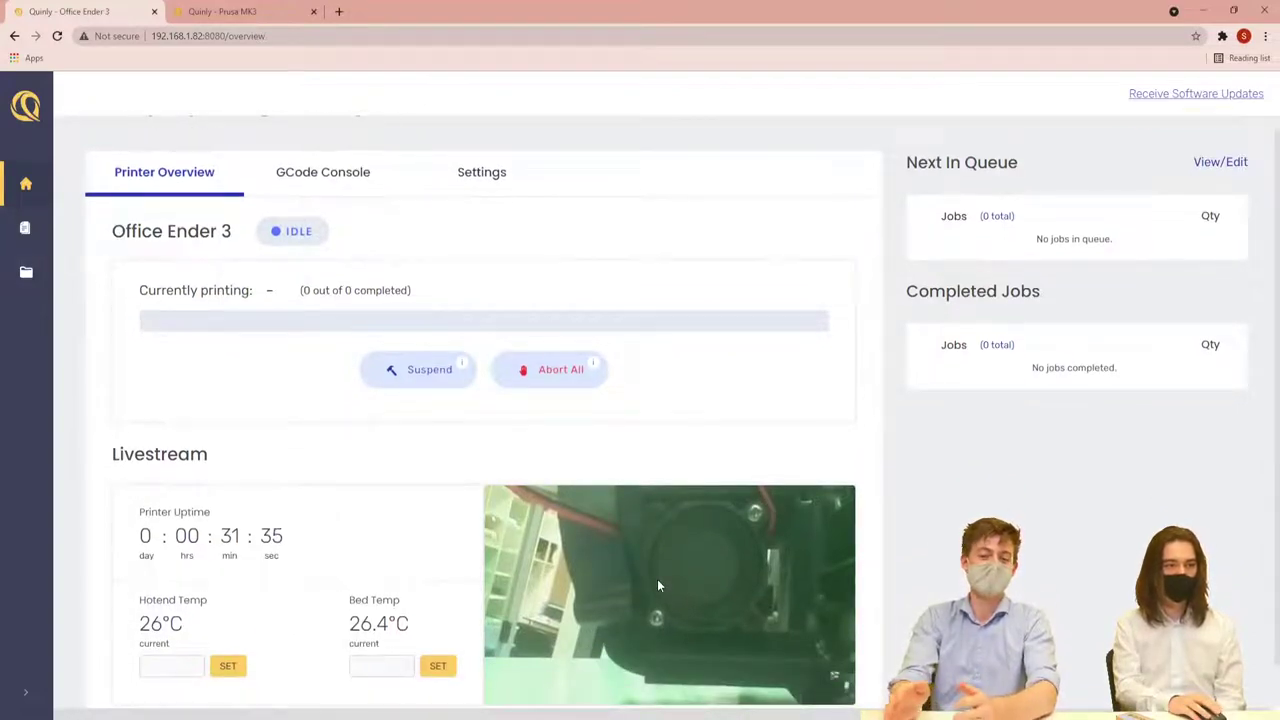
{"action": "scroll", "coordinate": [658, 586], "scroll_direction": "up", "scroll_amount": 1}
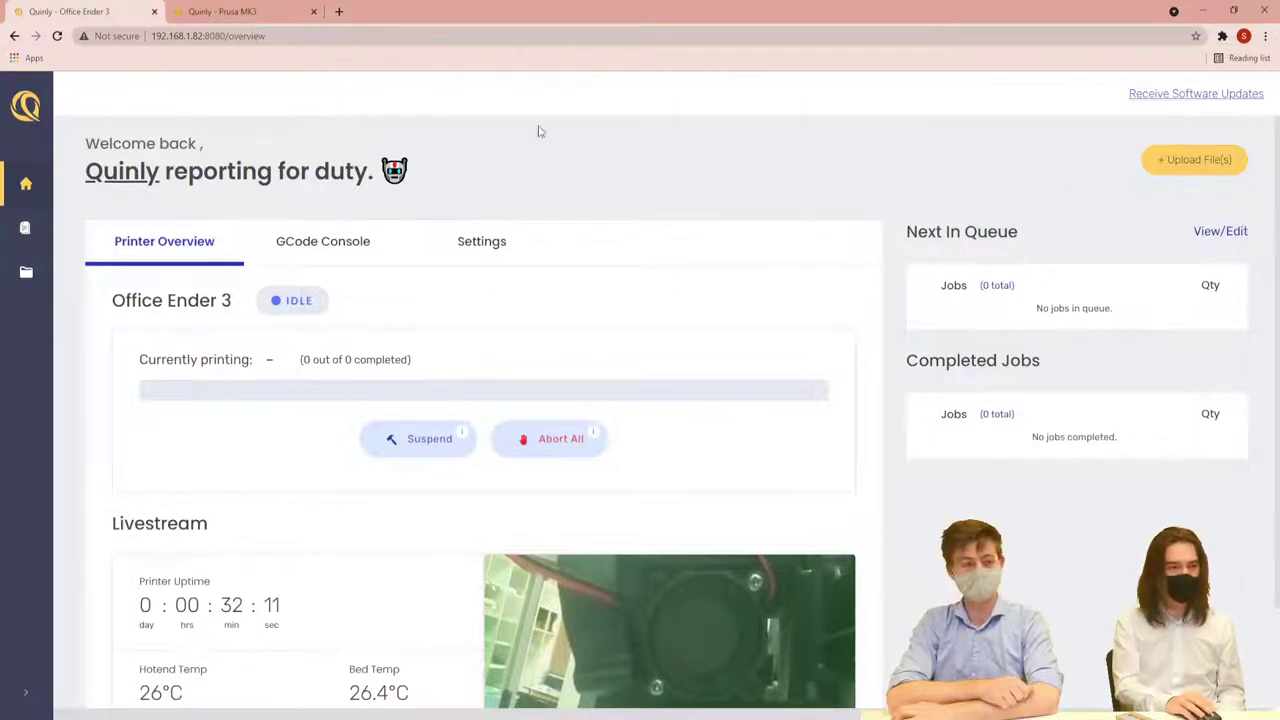
{"action": "scroll", "coordinate": [466, 149], "scroll_direction": "down", "scroll_amount": 2}
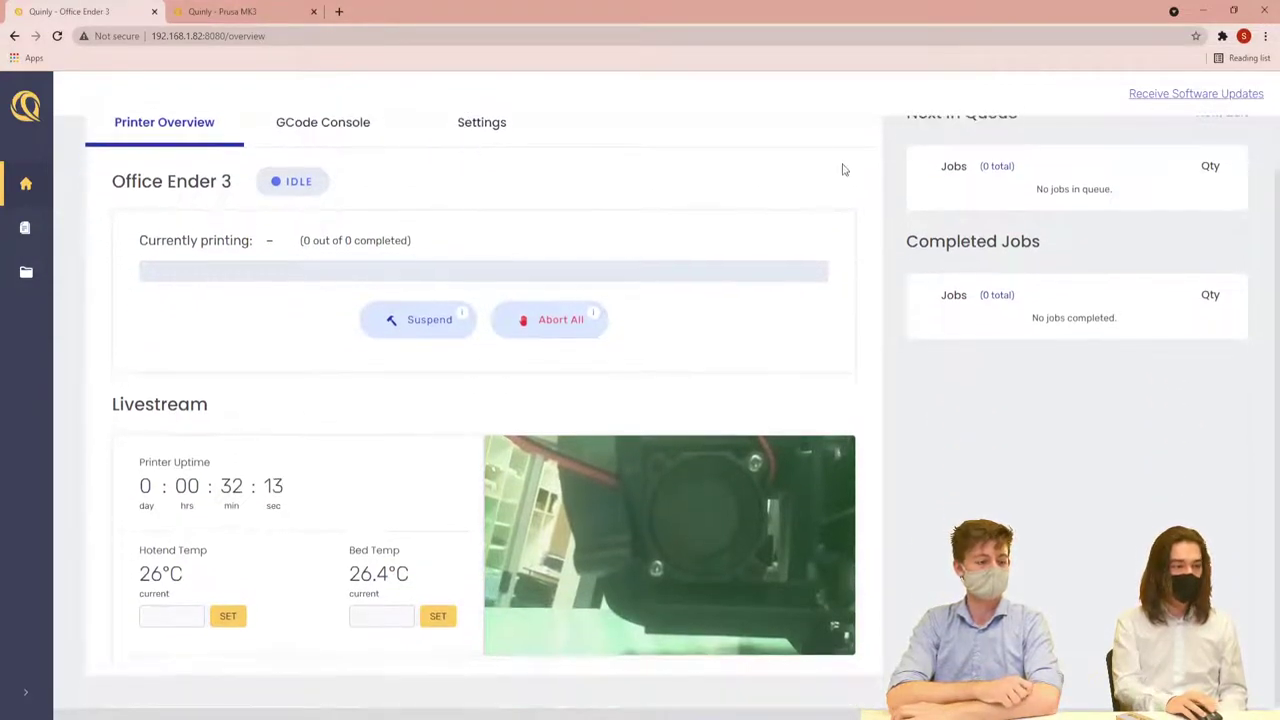
{"action": "scroll", "coordinate": [843, 170], "scroll_direction": "up", "scroll_amount": 2}
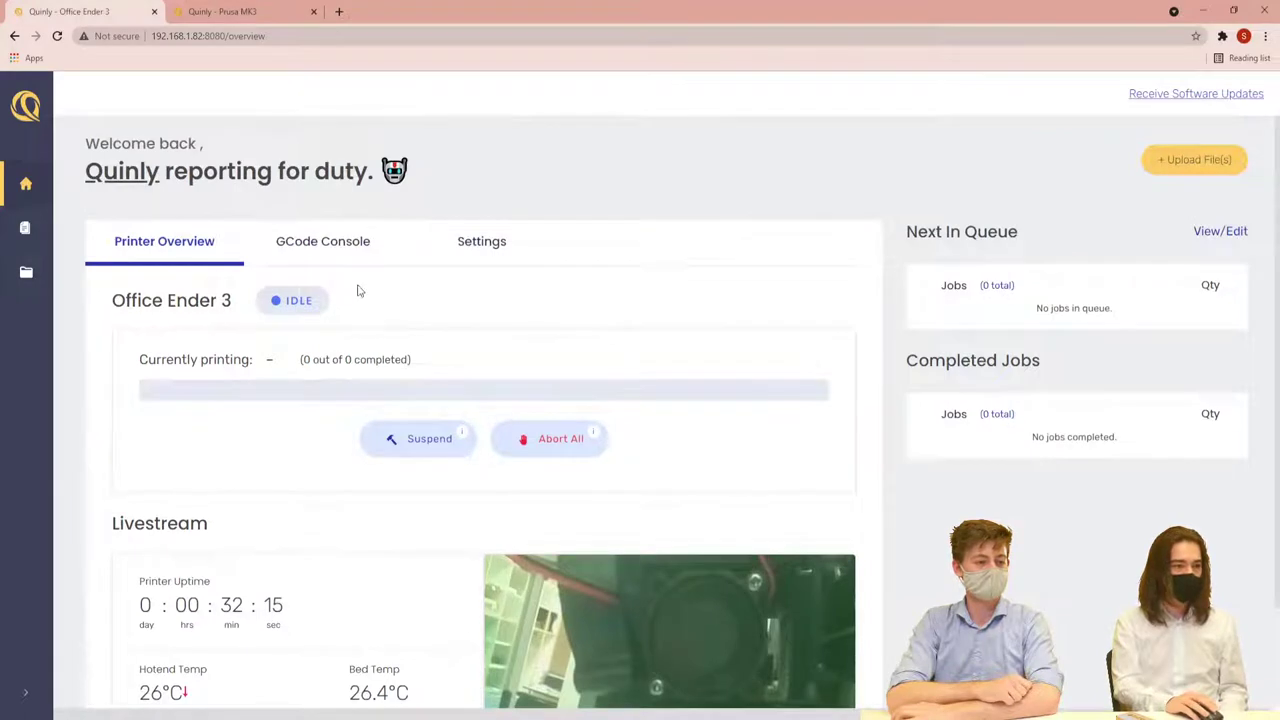
{"action": "scroll", "coordinate": [229, 208], "scroll_direction": "down", "scroll_amount": 1}
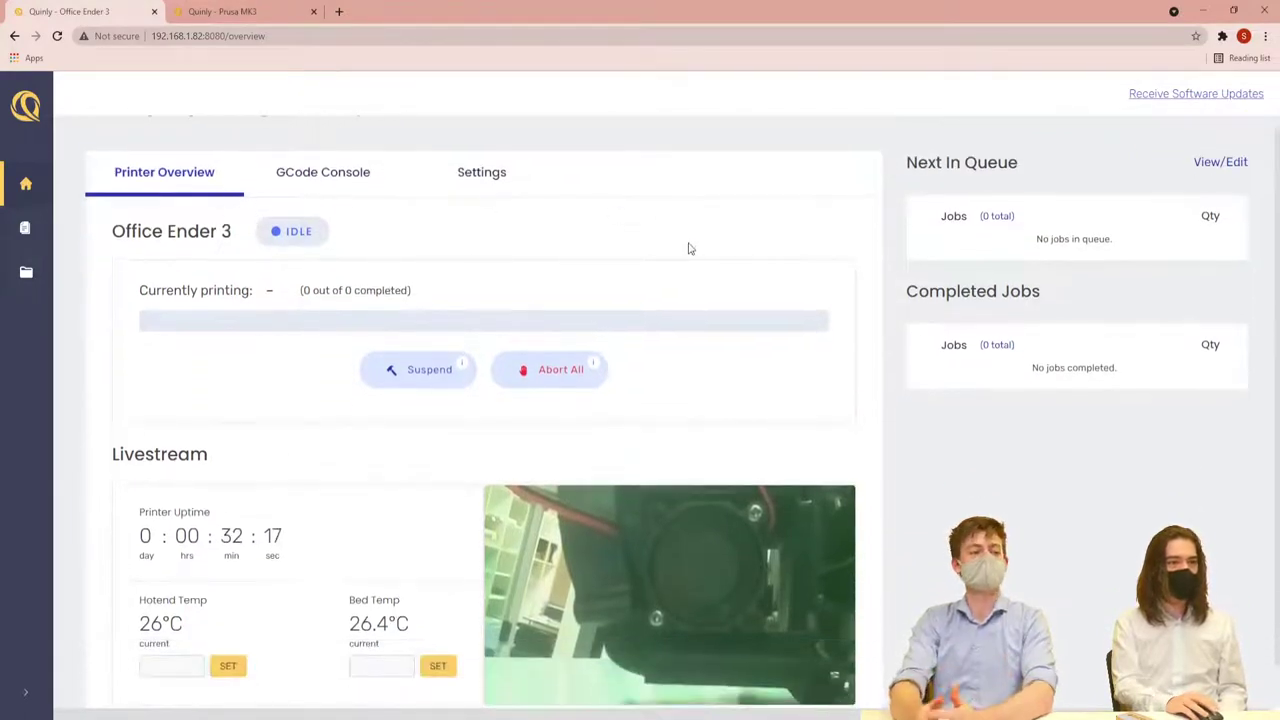
{"action": "scroll", "coordinate": [688, 247], "scroll_direction": "down", "scroll_amount": 1}
{"action": "scroll", "coordinate": [826, 194], "scroll_direction": "up", "scroll_amount": 1}
{"action": "scroll", "coordinate": [694, 194], "scroll_direction": "up", "scroll_amount": 1}
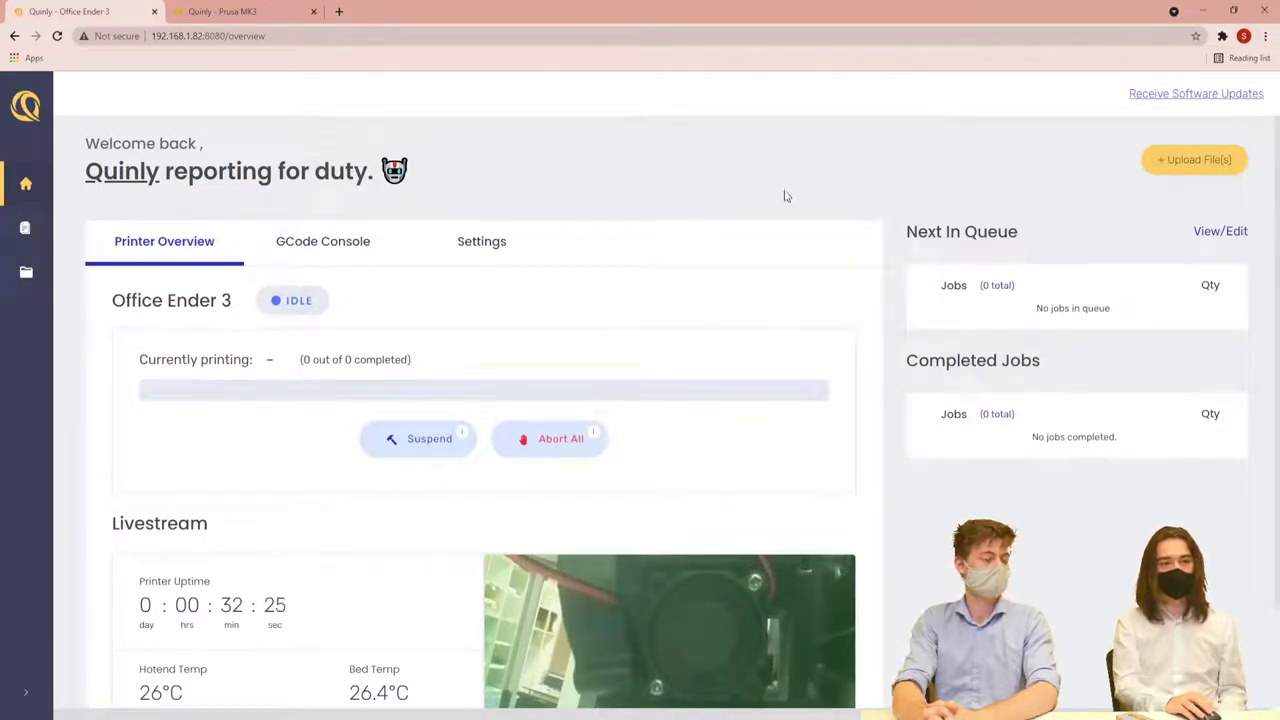
{"action": "scroll", "coordinate": [390, 248], "scroll_direction": "down", "scroll_amount": 1}
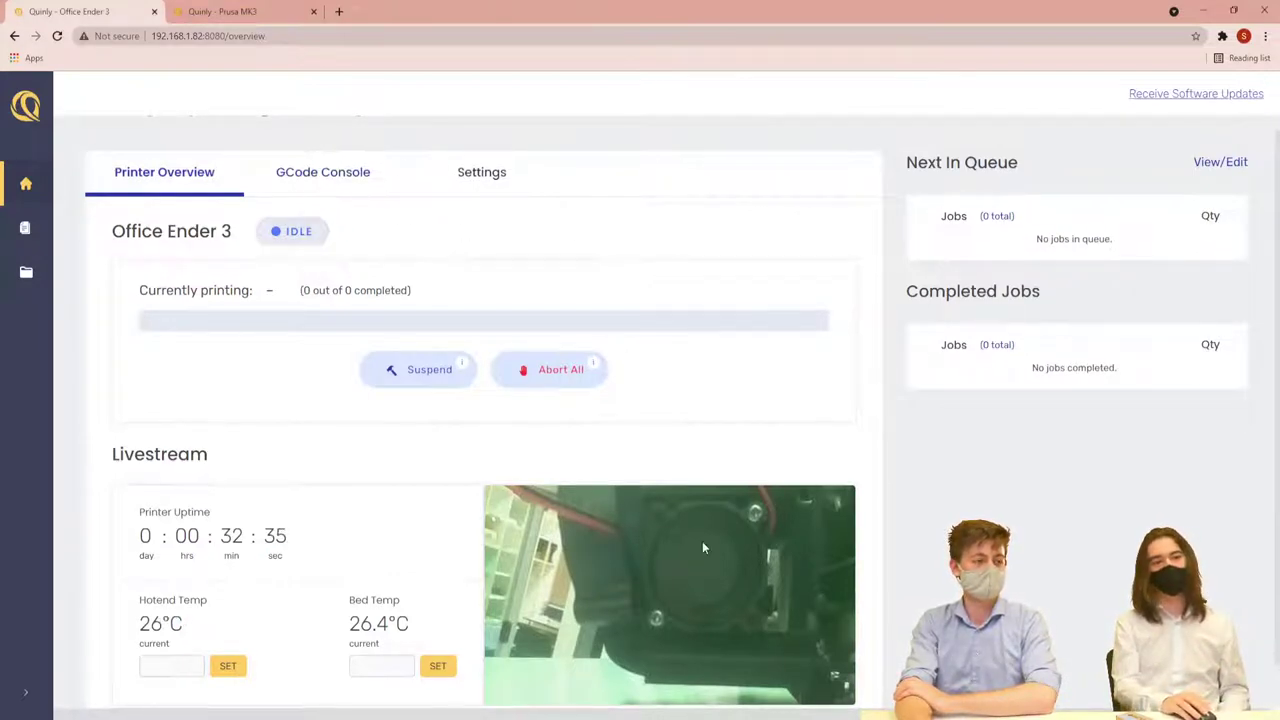
{"action": "scroll", "coordinate": [690, 550], "scroll_direction": "down", "scroll_amount": 1}
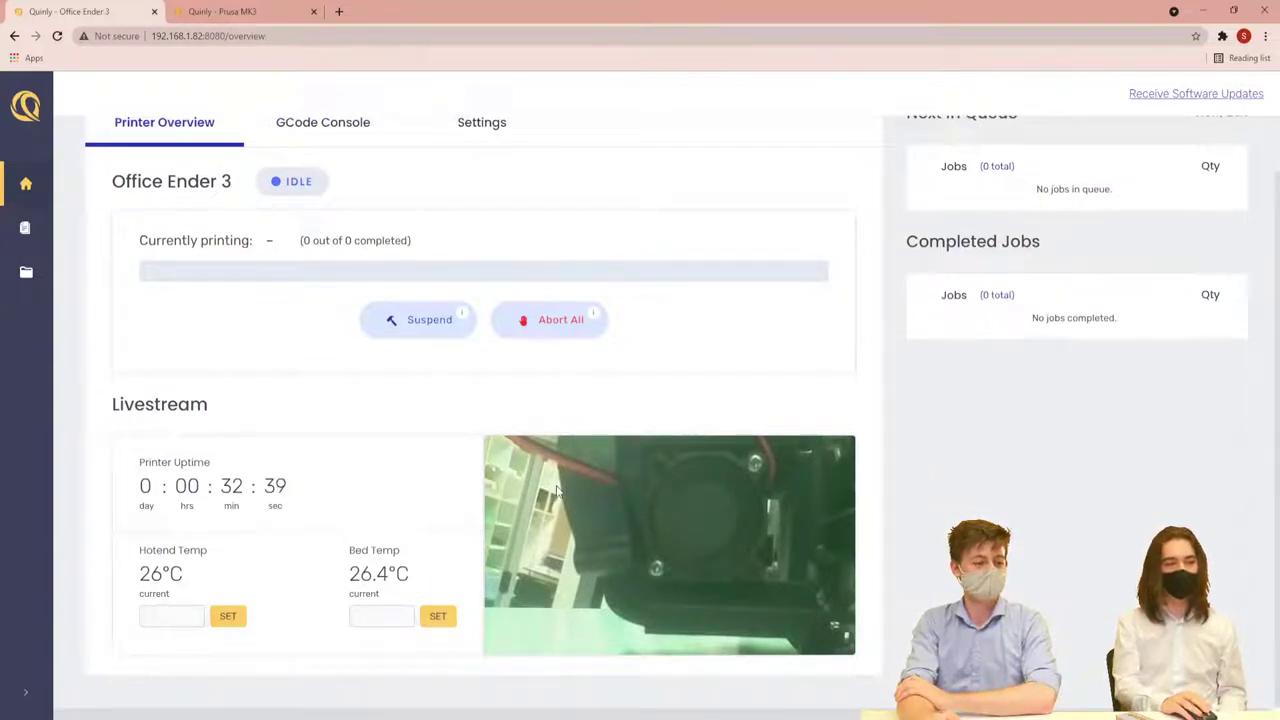
View the GCode console briefly, then return to the printer overview and look over its livestream and job lists
{"action": "left_click", "coordinate": [323, 128]}
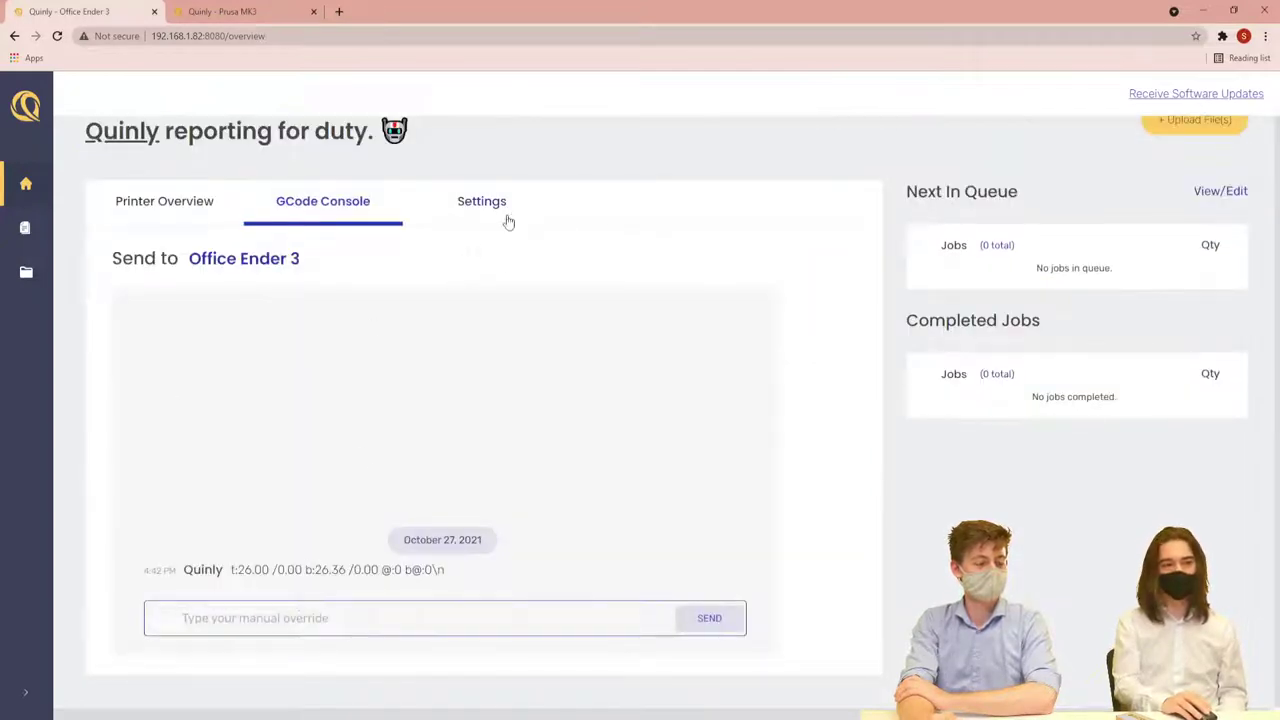
{"action": "left_click", "coordinate": [135, 203]}
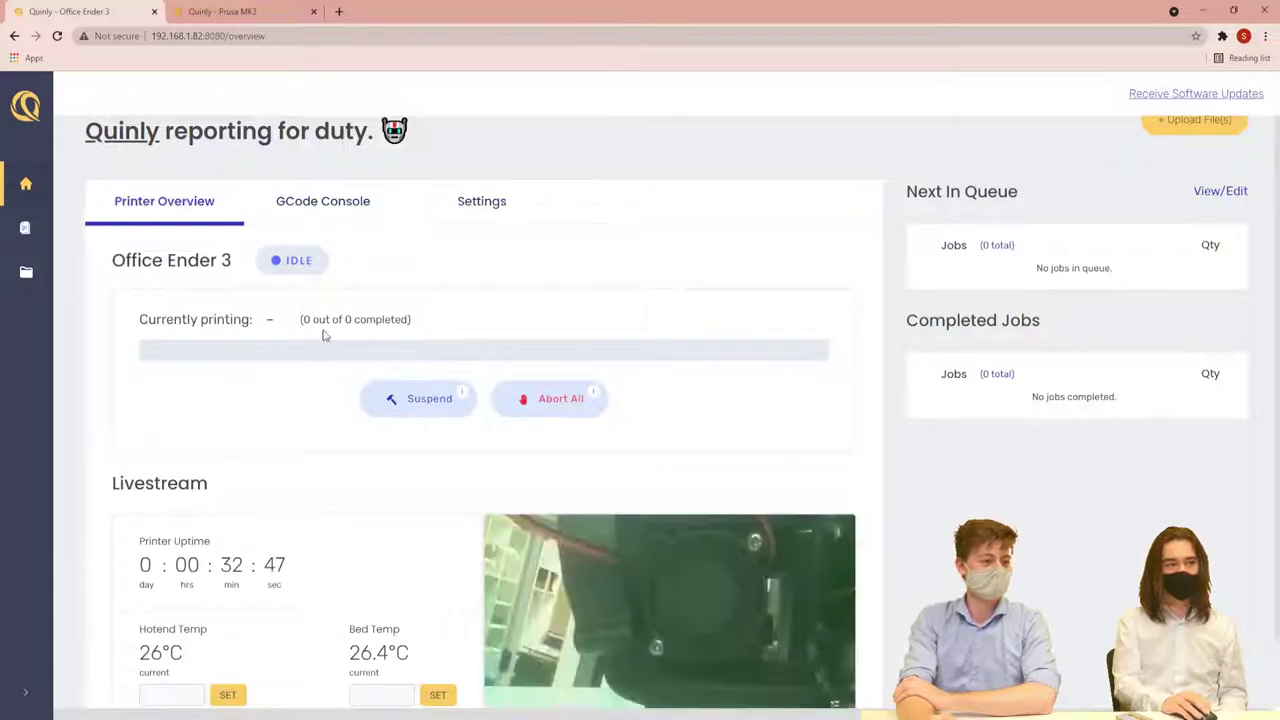
{"action": "scroll", "coordinate": [380, 374], "scroll_direction": "down", "scroll_amount": 1}
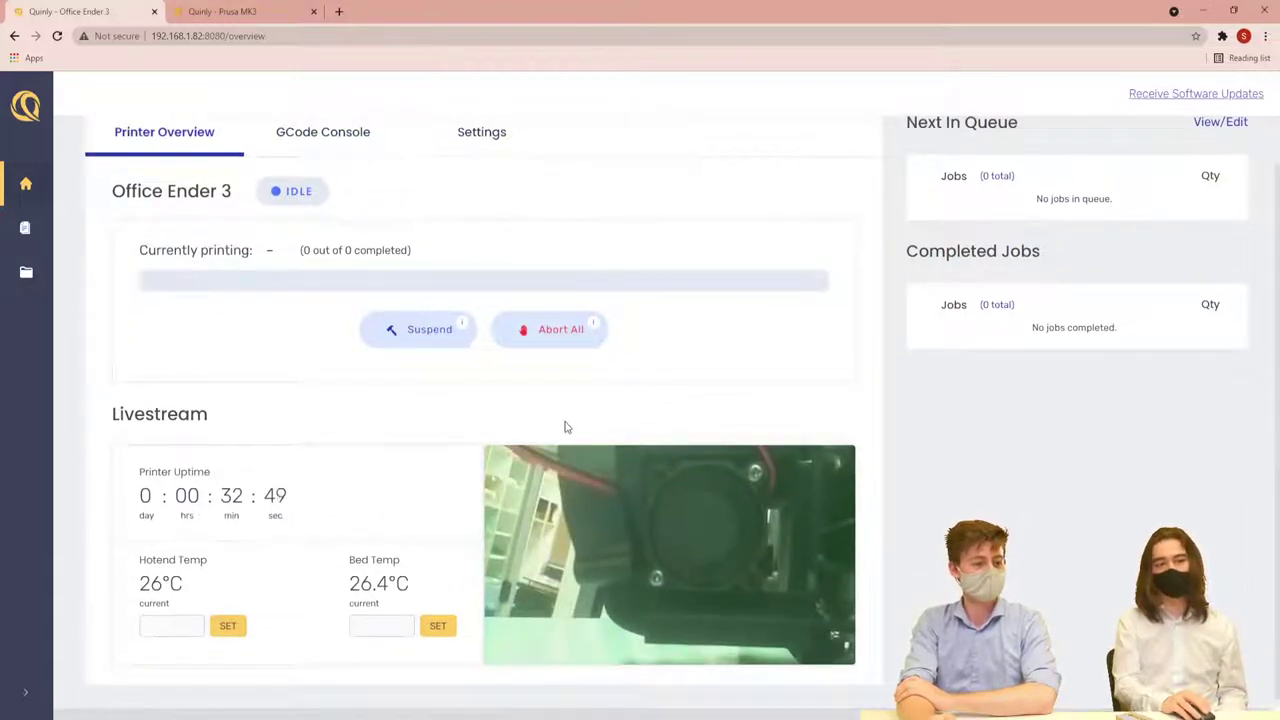
{"action": "scroll", "coordinate": [655, 371], "scroll_direction": "up", "scroll_amount": 2}
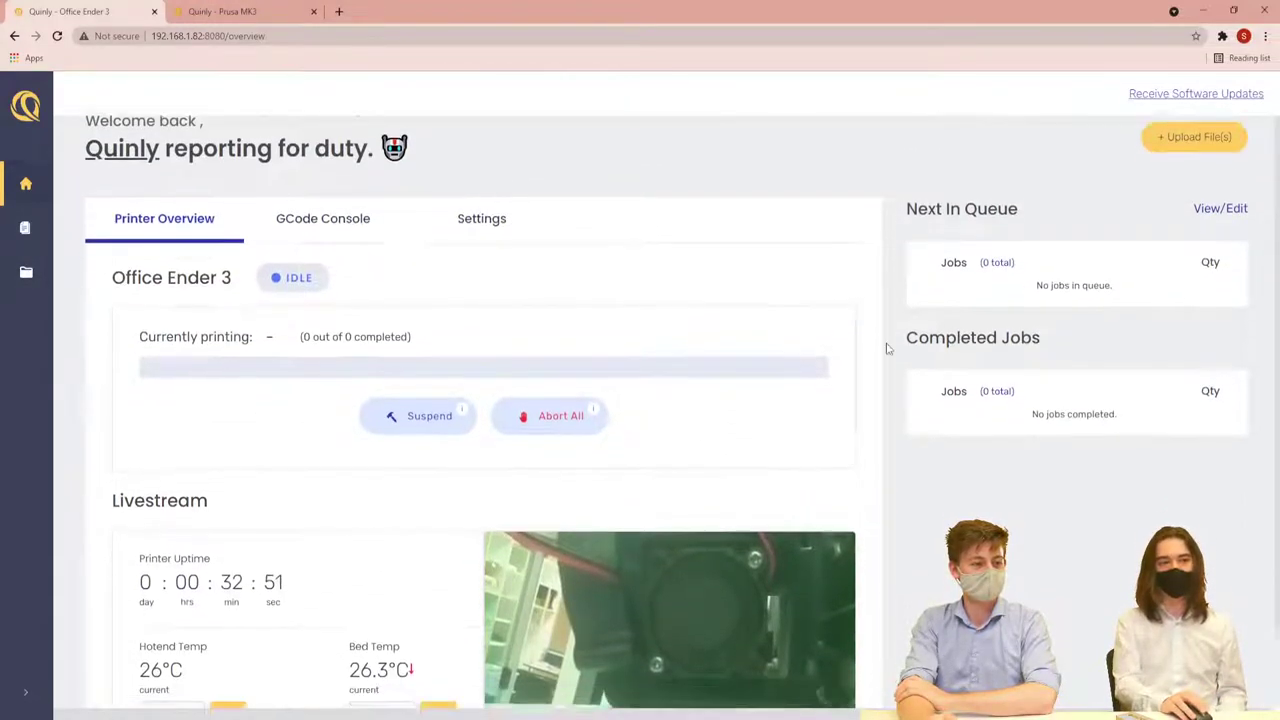
{"action": "scroll", "coordinate": [886, 348], "scroll_direction": "down", "scroll_amount": 1}
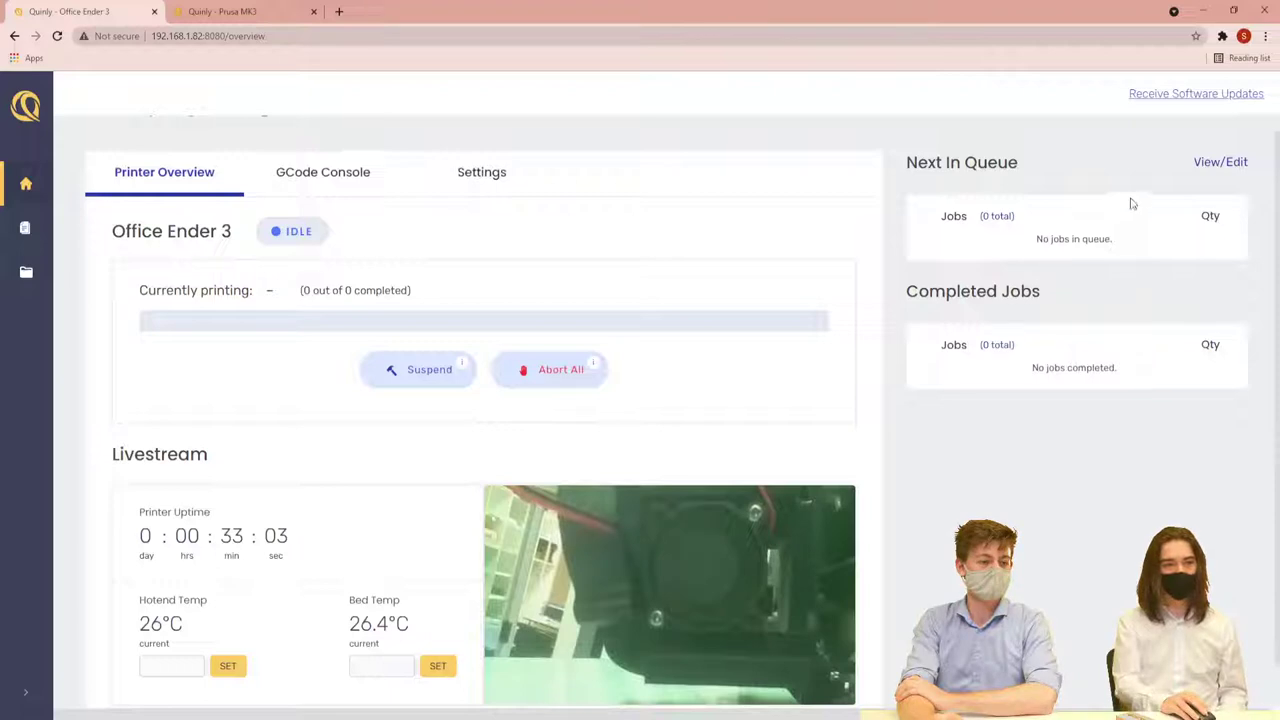
{"action": "scroll", "coordinate": [826, 277], "scroll_direction": "up", "scroll_amount": 2}
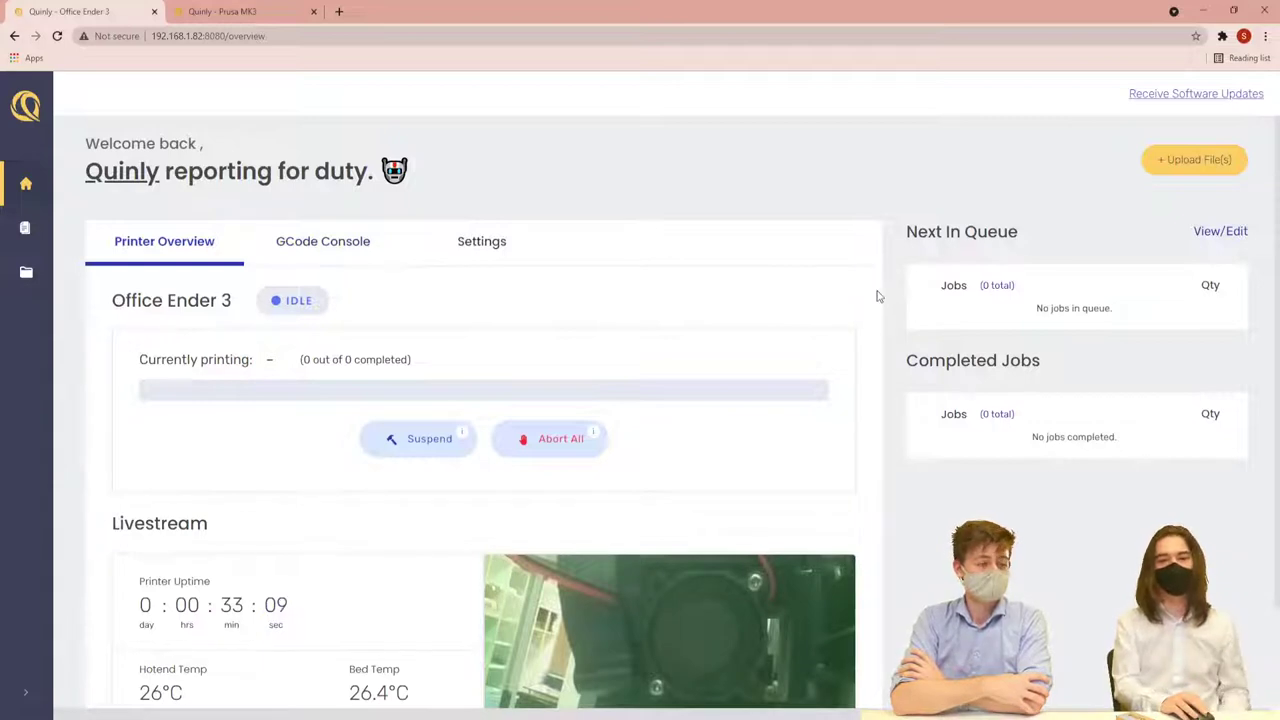
Read the explanatory notes for the printer's Suspend and Abort All features
{"action": "scroll", "coordinate": [573, 340], "scroll_direction": "down", "scroll_amount": 1}
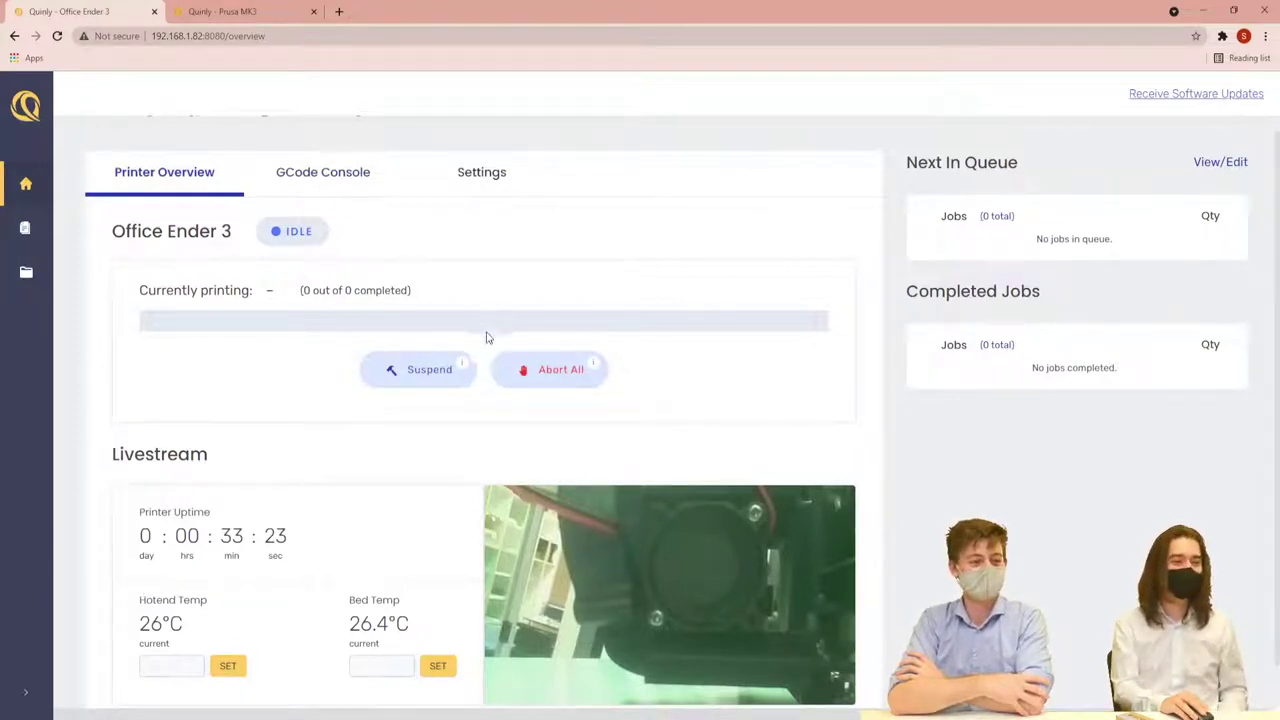
{"action": "left_click", "coordinate": [420, 372]}
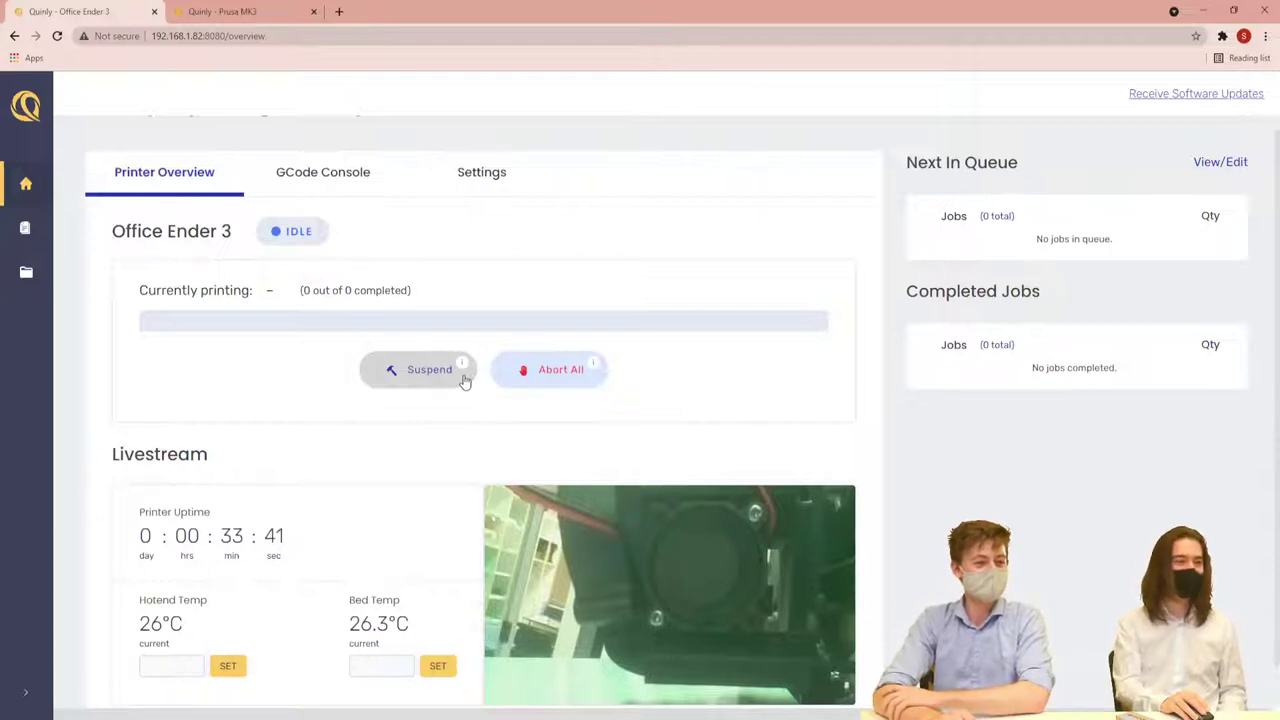
{"action": "mouse_move", "coordinate": [462, 369]}
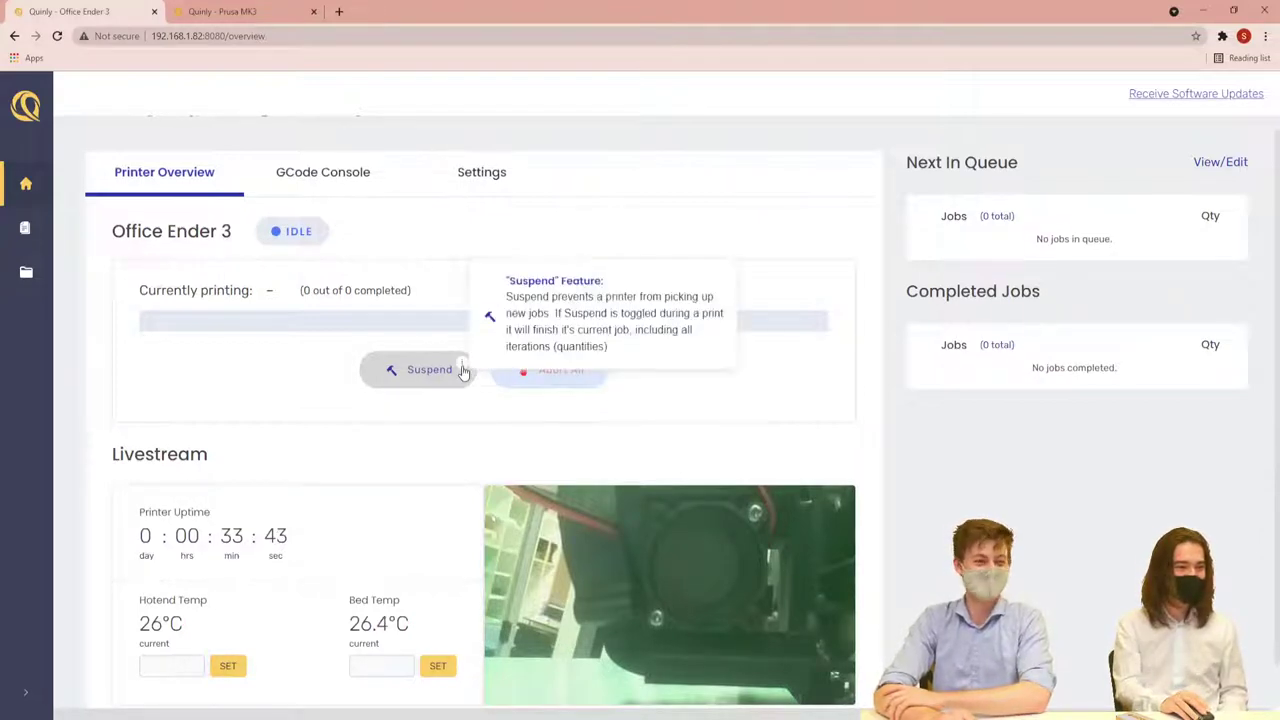
{"action": "mouse_move", "coordinate": [597, 366]}
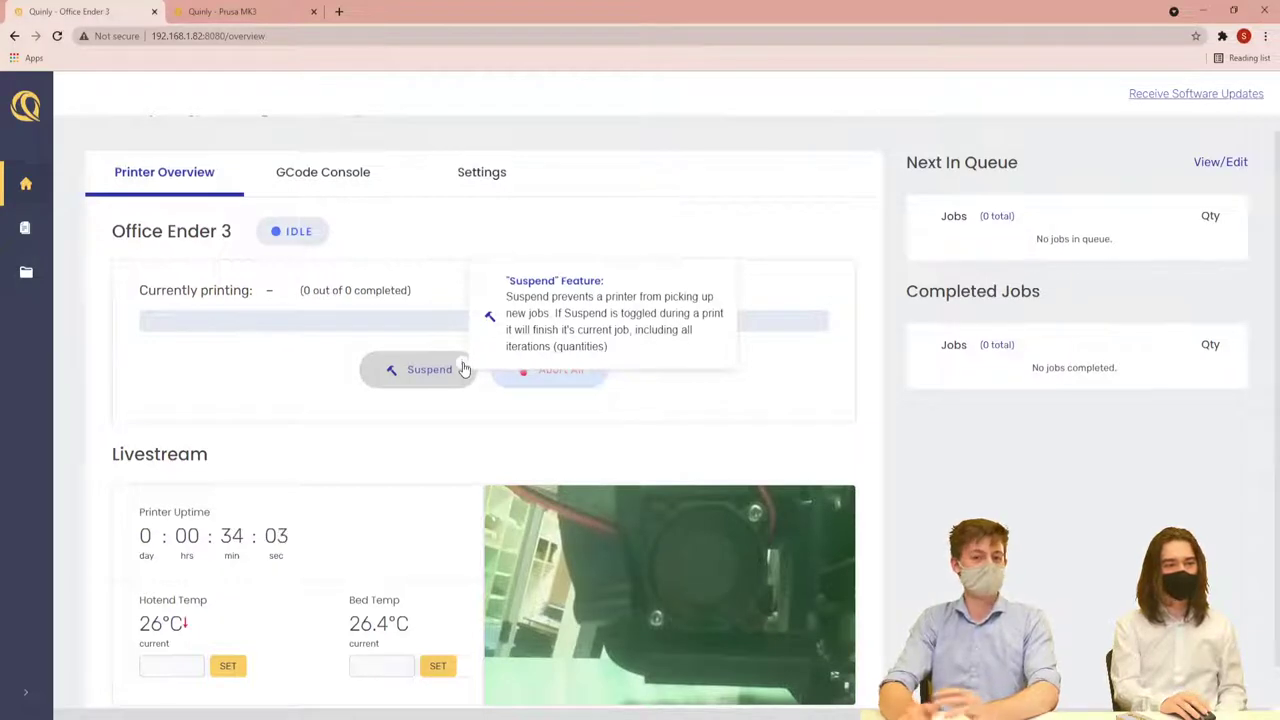
{"action": "scroll", "coordinate": [393, 289], "scroll_direction": "up", "scroll_amount": 1}
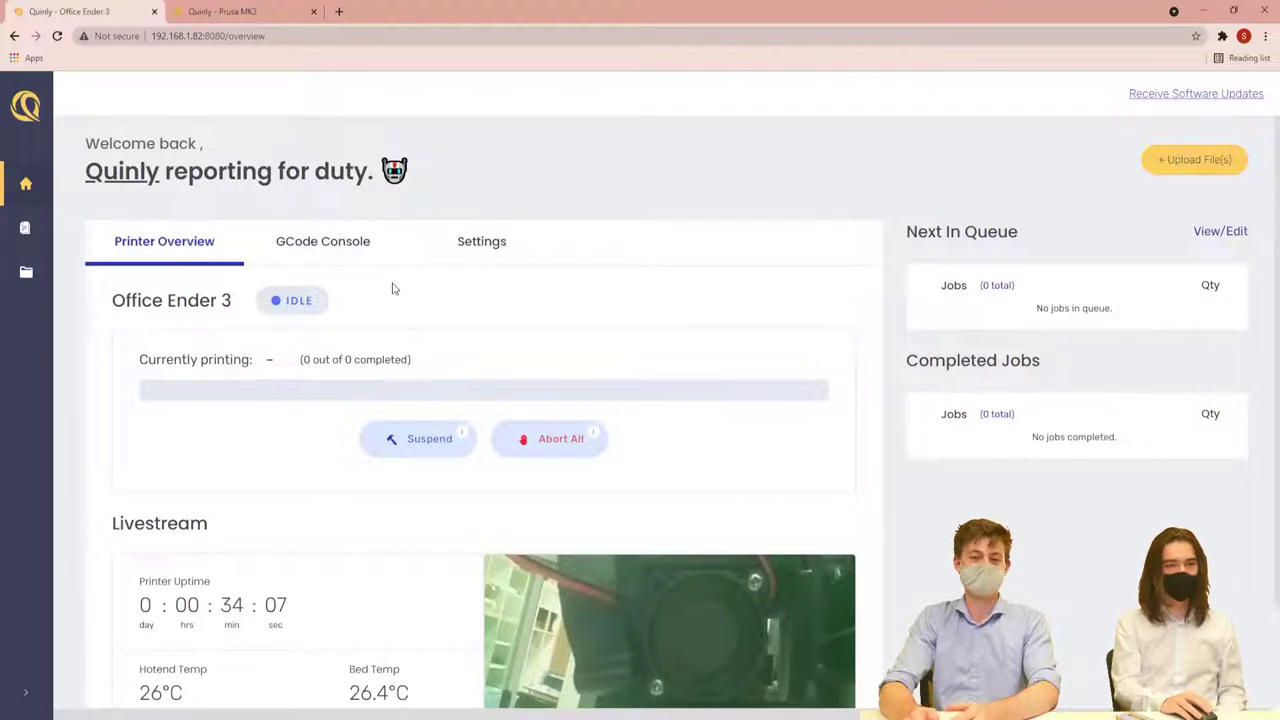
{"action": "scroll", "coordinate": [393, 289], "scroll_direction": "down", "scroll_amount": 1}
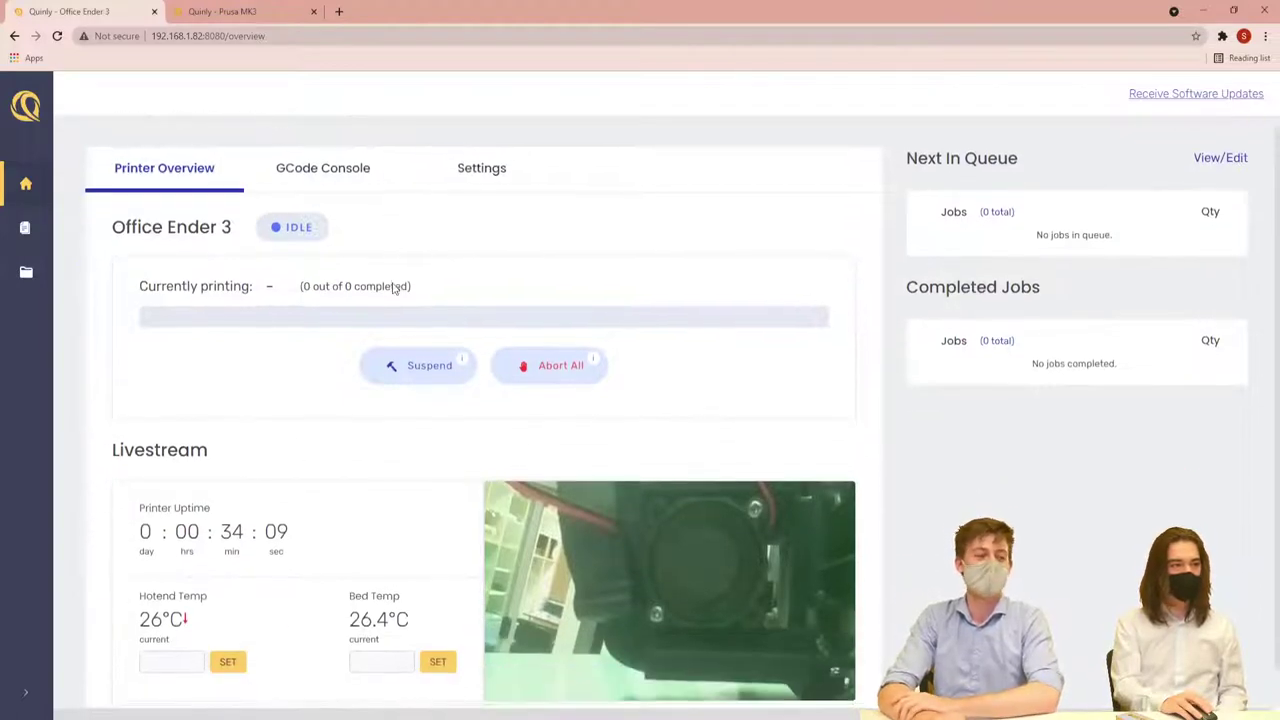
{"action": "scroll", "coordinate": [391, 287], "scroll_direction": "down", "scroll_amount": 1}
{"action": "scroll", "coordinate": [406, 291], "scroll_direction": "up", "scroll_amount": 1}
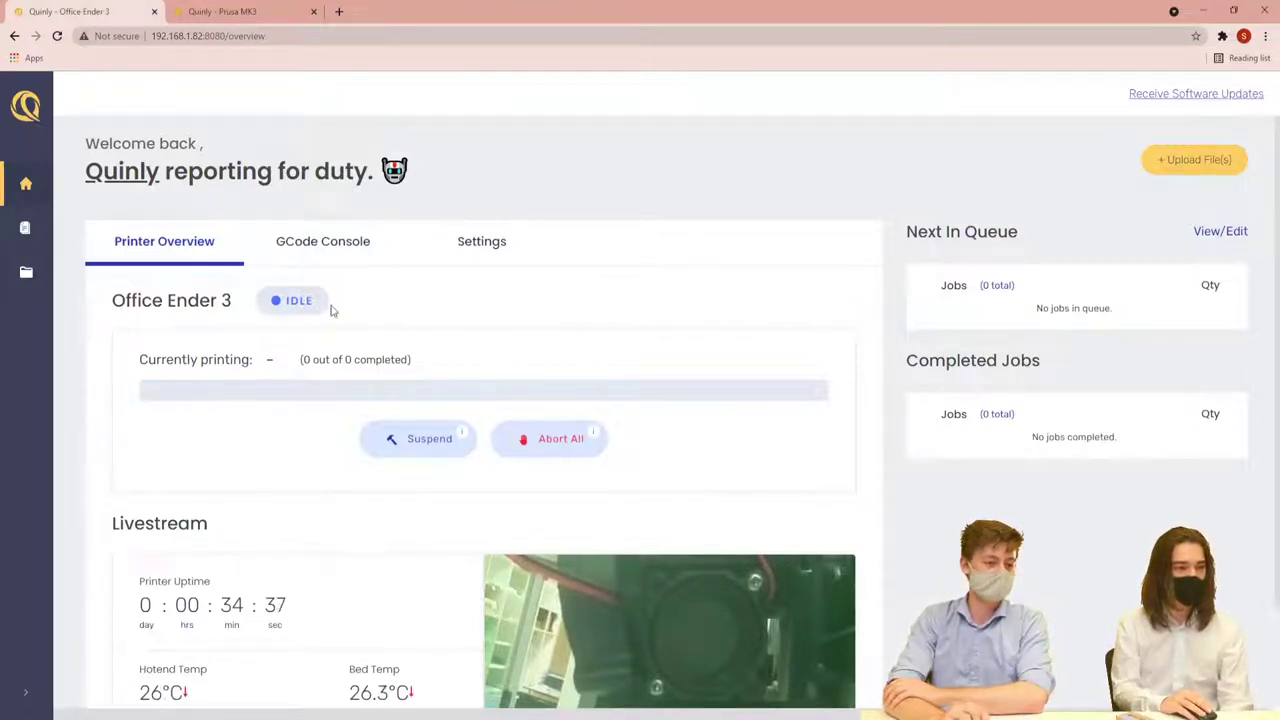
Send the homing command G28 to the Office Ender 3 through the GCode console
{"action": "left_click", "coordinate": [344, 238]}
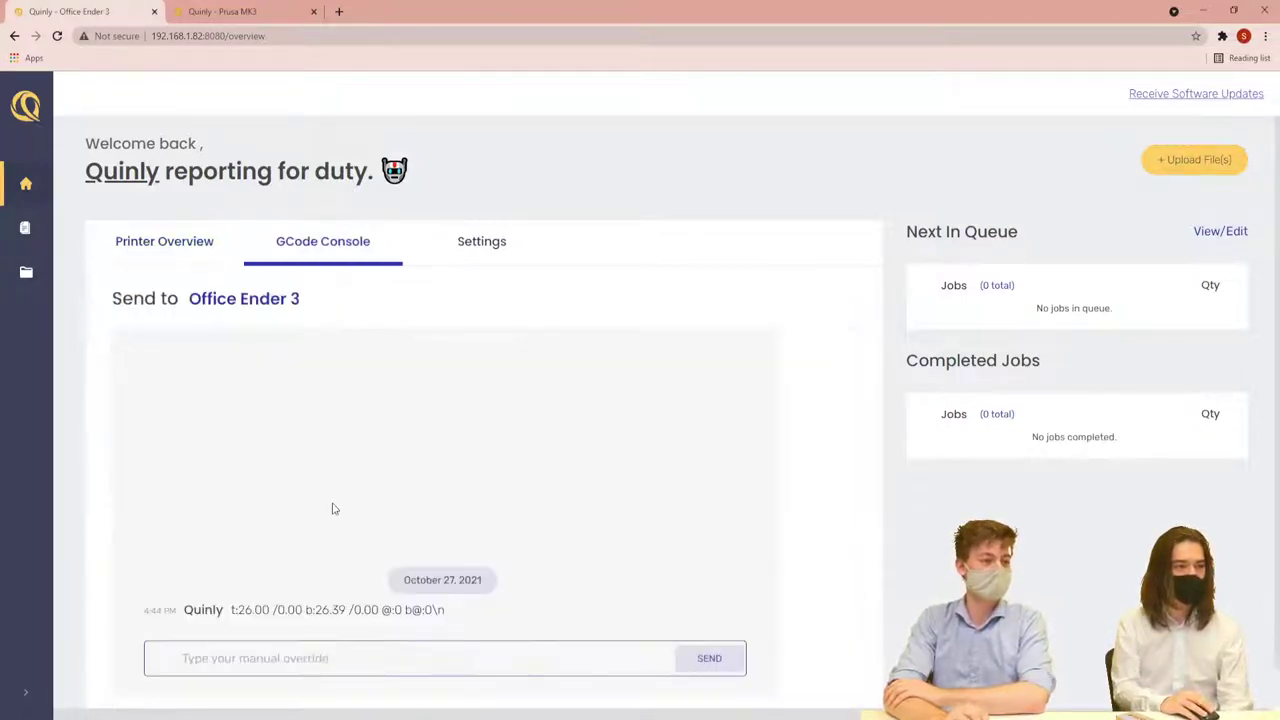
{"action": "left_click", "coordinate": [247, 664]}
{"action": "type", "text": "G28"}
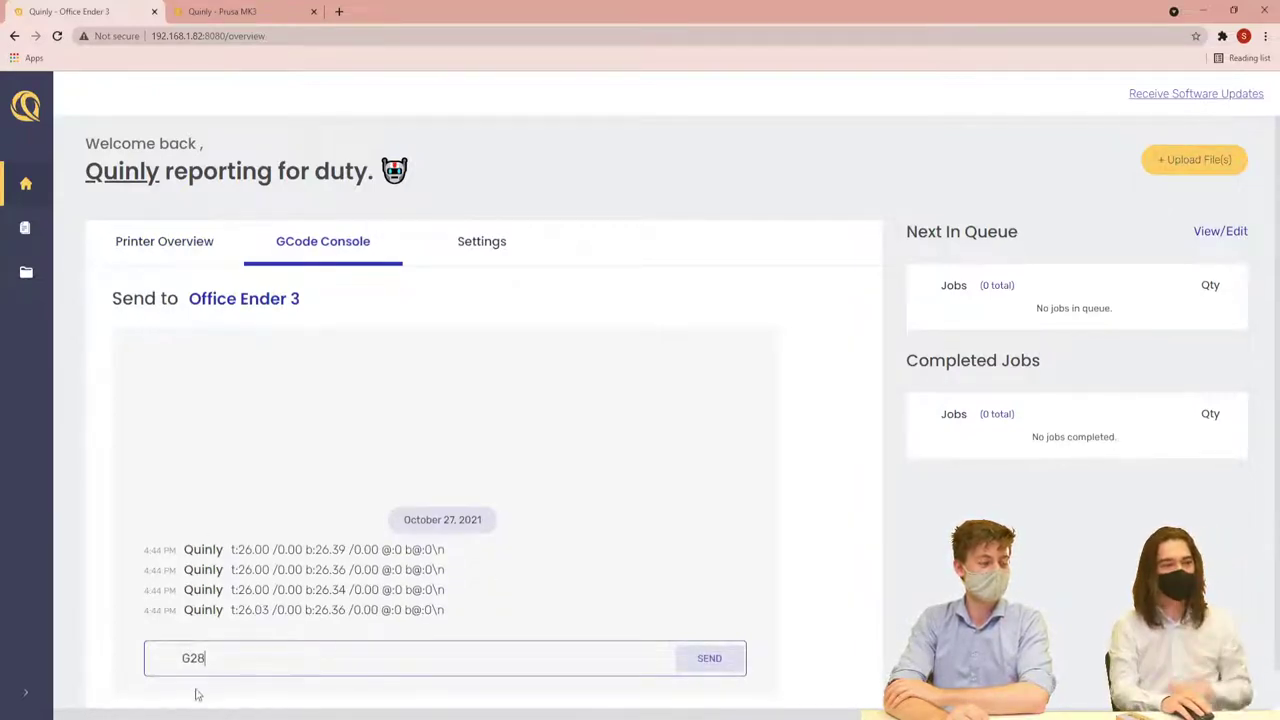
{"action": "left_click", "coordinate": [728, 660]}
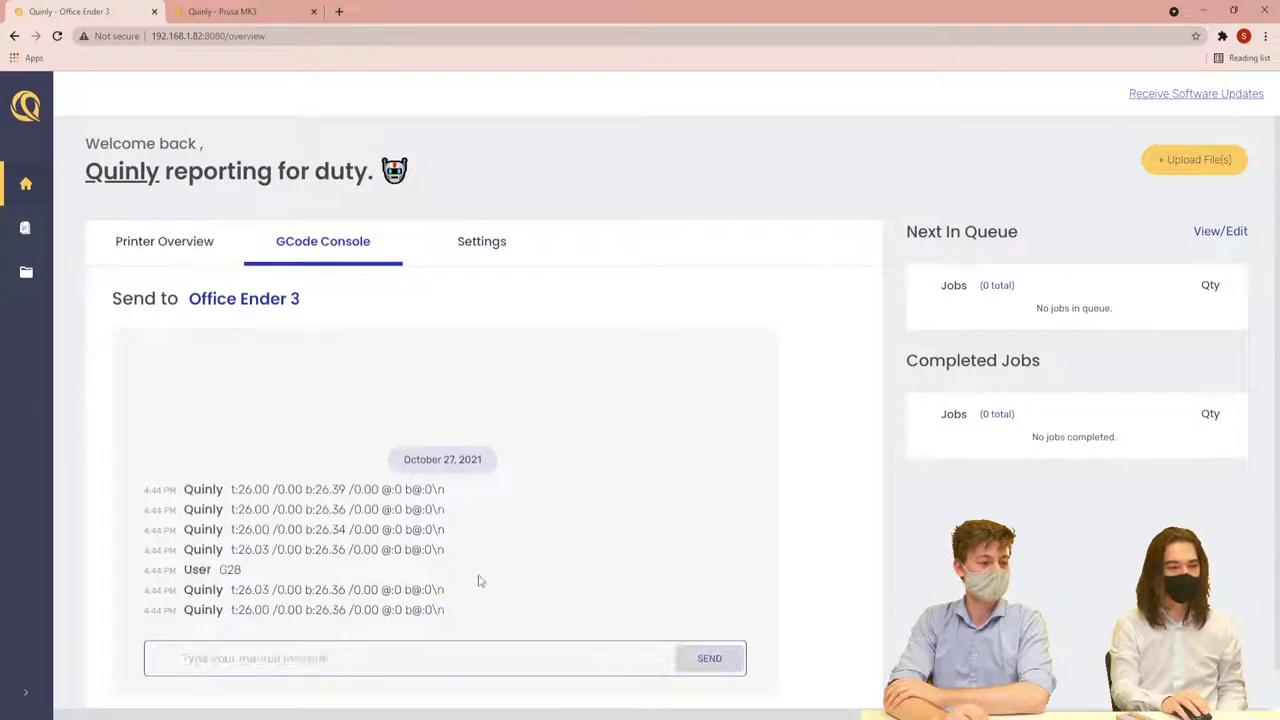
Return to the printer overview and watch the livestream for the printer's response to the homing command
{"action": "left_click", "coordinate": [166, 242]}
{"action": "scroll", "coordinate": [768, 390], "scroll_direction": "down", "scroll_amount": 2}
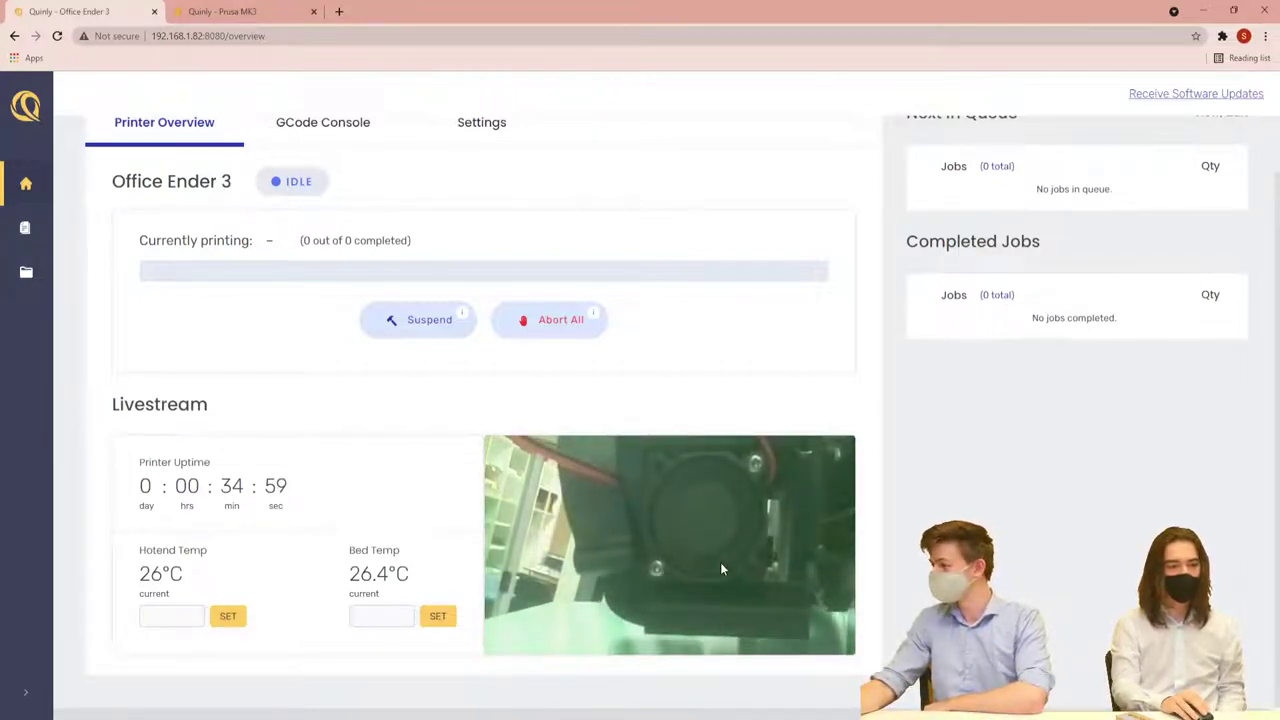
{"action": "scroll", "coordinate": [751, 457], "scroll_direction": "up", "scroll_amount": 1}
{"action": "scroll", "coordinate": [751, 457], "scroll_direction": "down", "scroll_amount": 1}
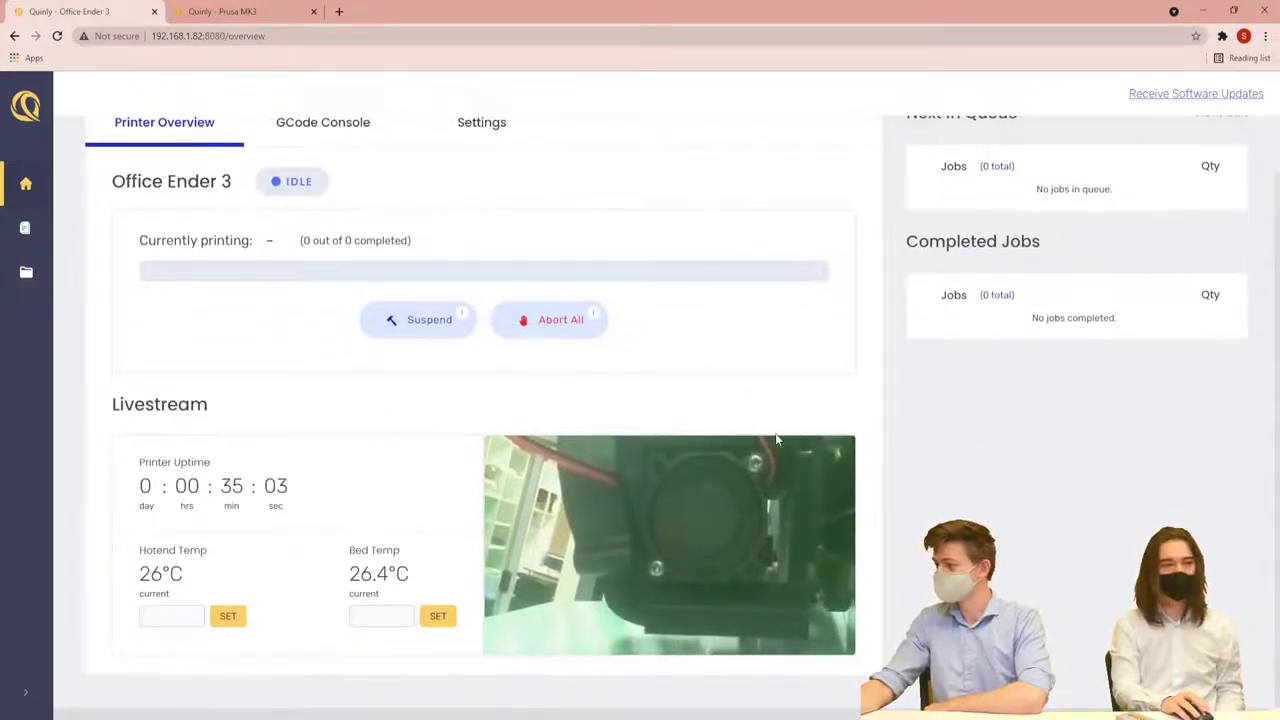
{"action": "scroll", "coordinate": [830, 315], "scroll_direction": "up", "scroll_amount": 1}
{"action": "scroll", "coordinate": [830, 315], "scroll_direction": "up", "scroll_amount": 1}
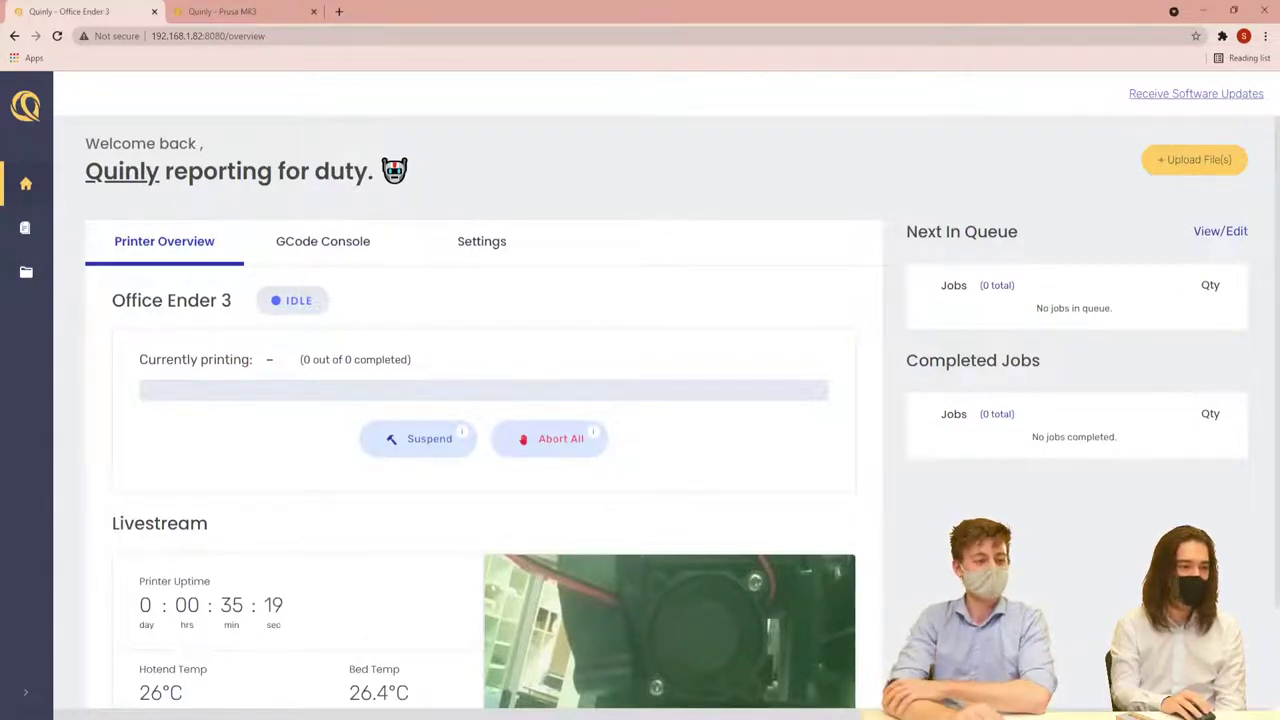
{"action": "scroll", "coordinate": [237, 214], "scroll_direction": "down", "scroll_amount": 2}
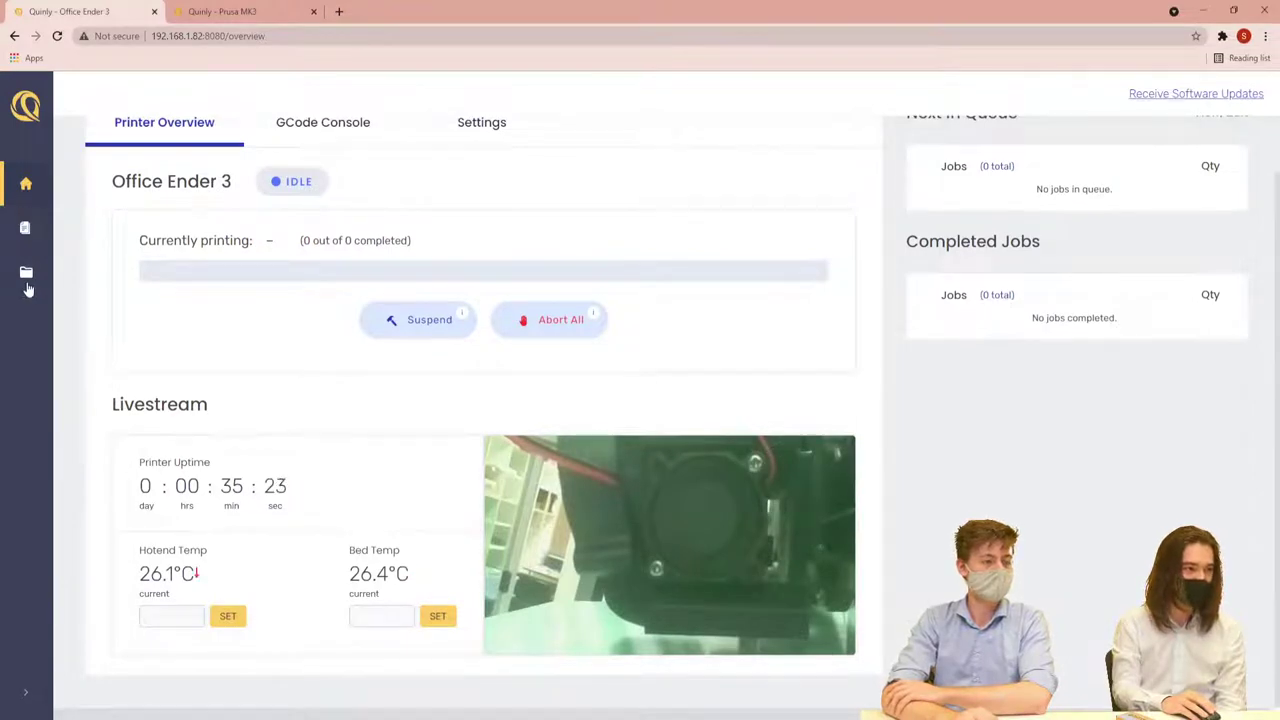
Open the file library and look through the full list of uploaded G-code files and the folders
{"action": "left_click", "coordinate": [27, 273]}
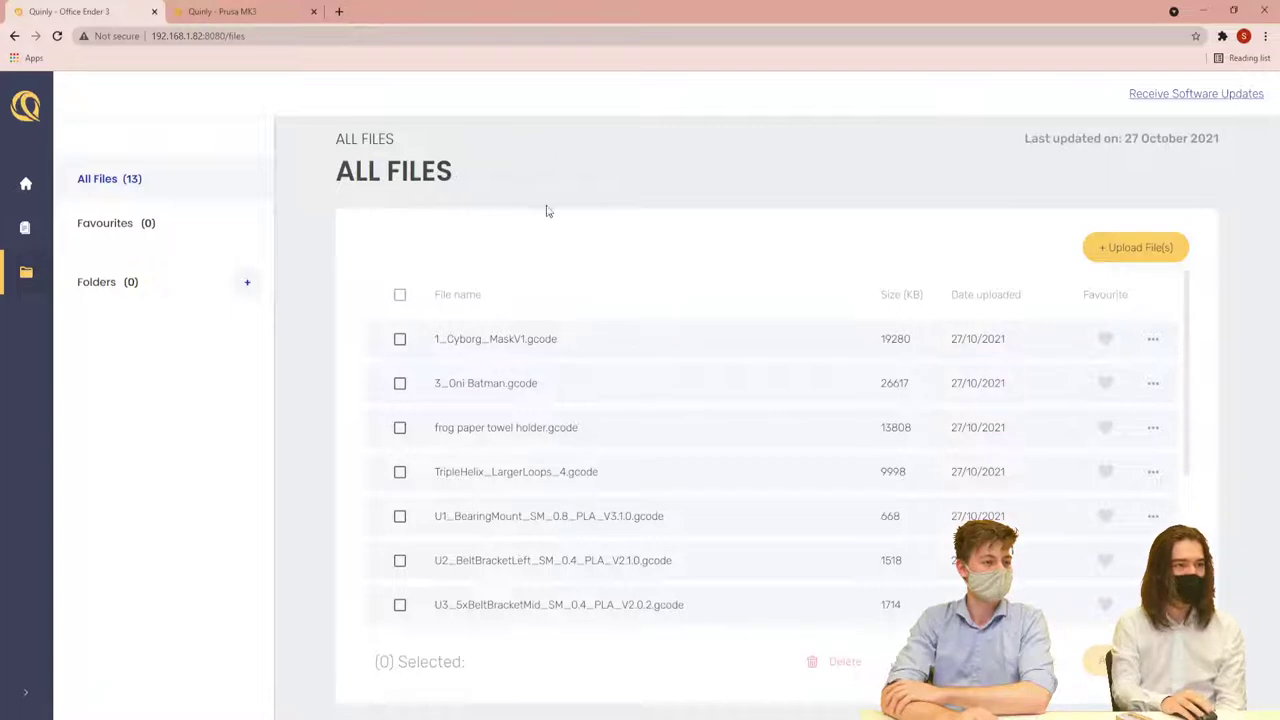
{"action": "scroll", "coordinate": [519, 334], "scroll_direction": "down", "scroll_amount": 1}
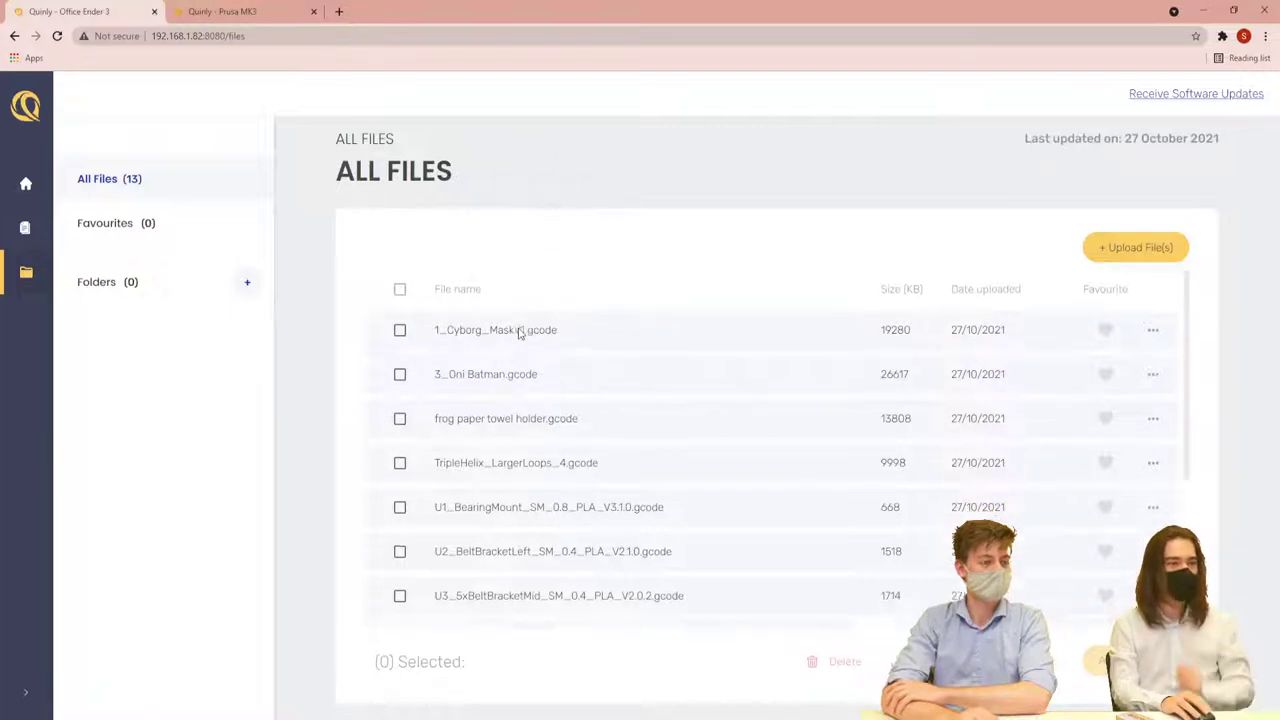
{"action": "scroll", "coordinate": [518, 332], "scroll_direction": "down", "scroll_amount": 5}
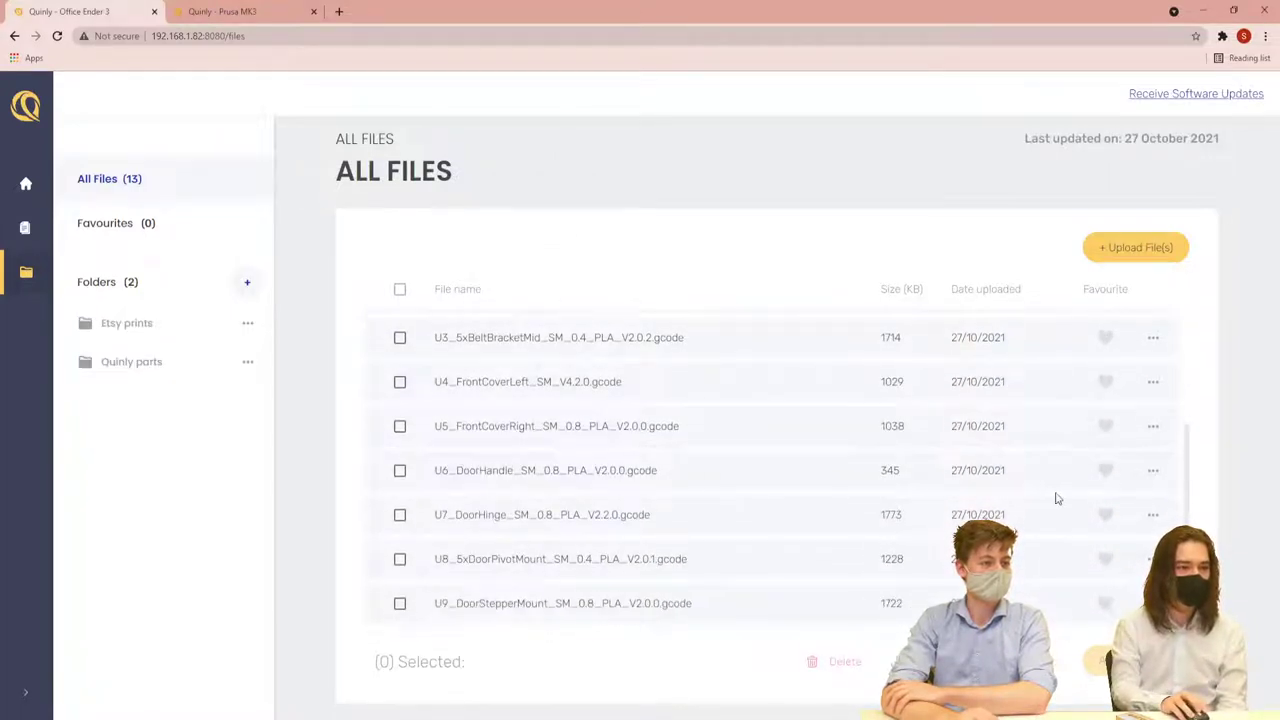
{"action": "scroll", "coordinate": [1055, 497], "scroll_direction": "up", "scroll_amount": 5}
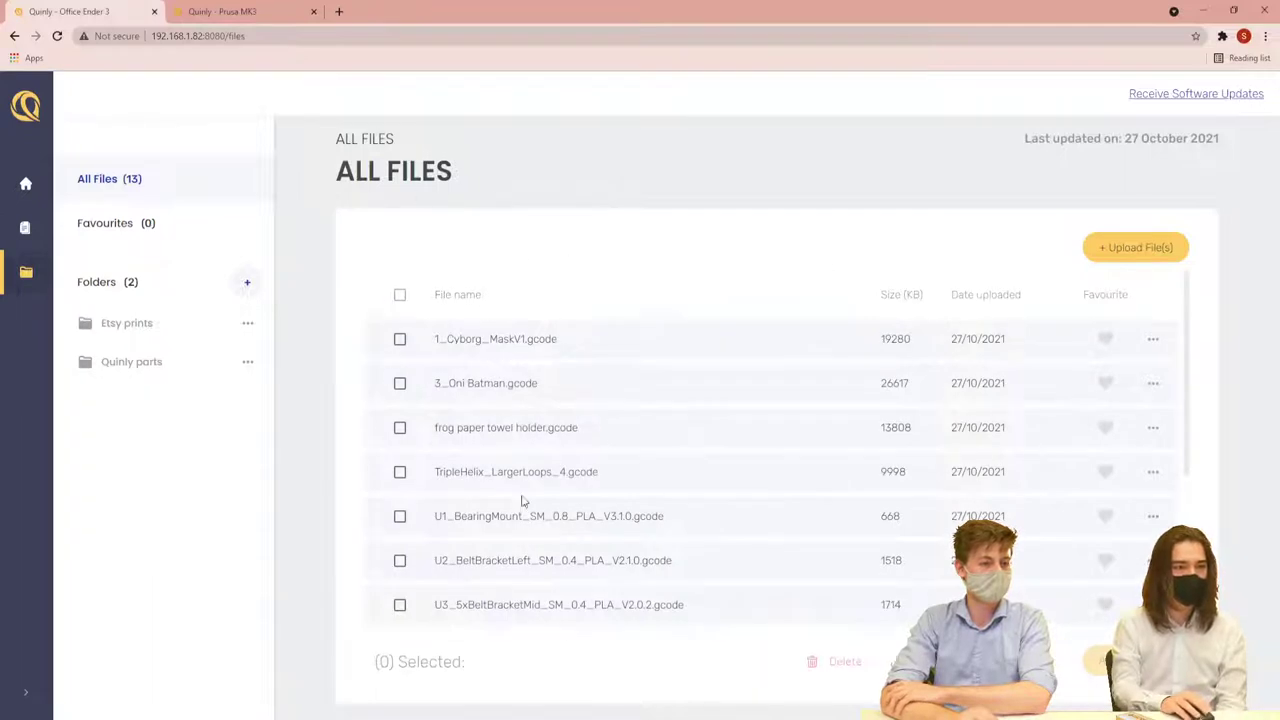
{"action": "scroll", "coordinate": [521, 500], "scroll_direction": "down", "scroll_amount": 5}
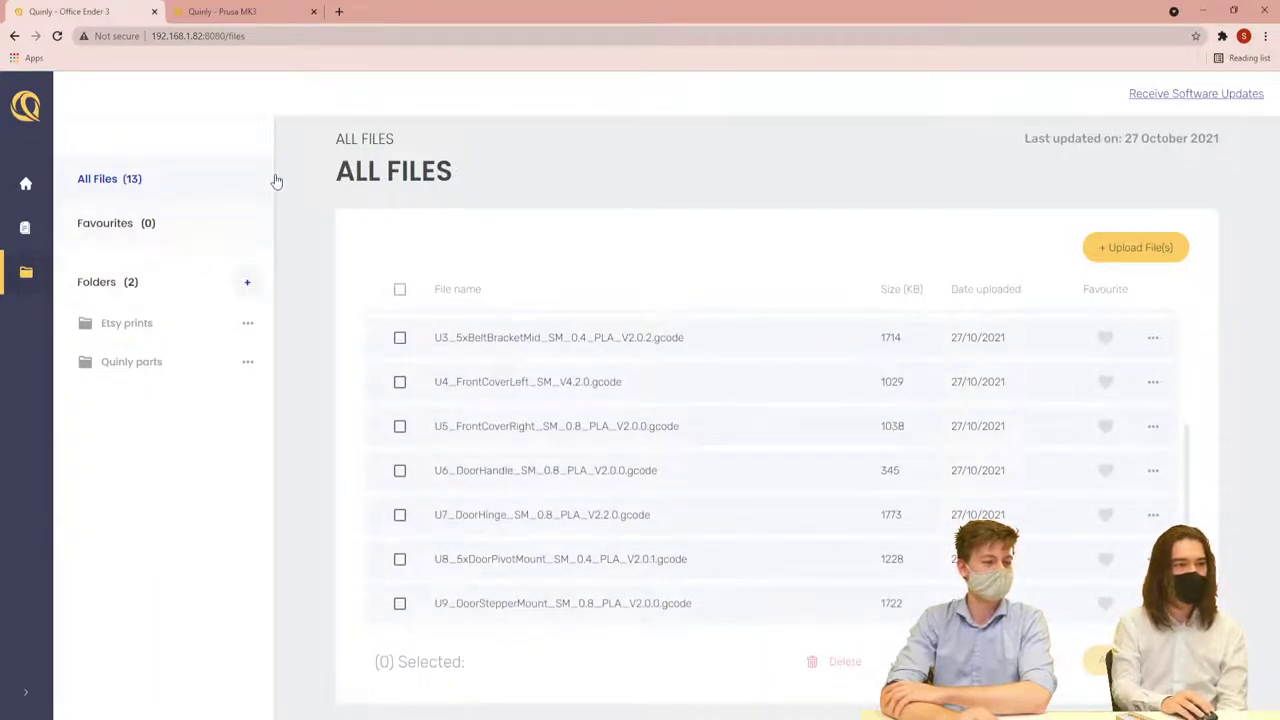
{"action": "scroll", "coordinate": [755, 466], "scroll_direction": "up", "scroll_amount": 4}
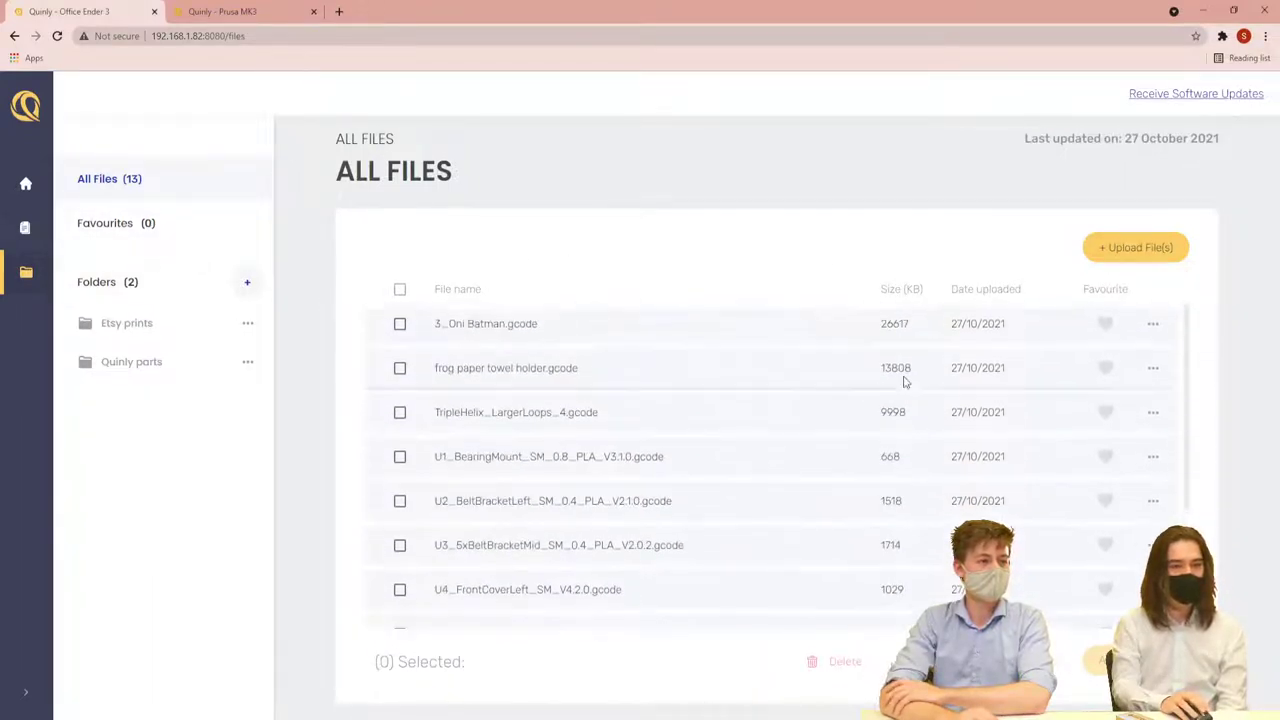
{"action": "scroll", "coordinate": [780, 335], "scroll_direction": "up", "scroll_amount": 1}
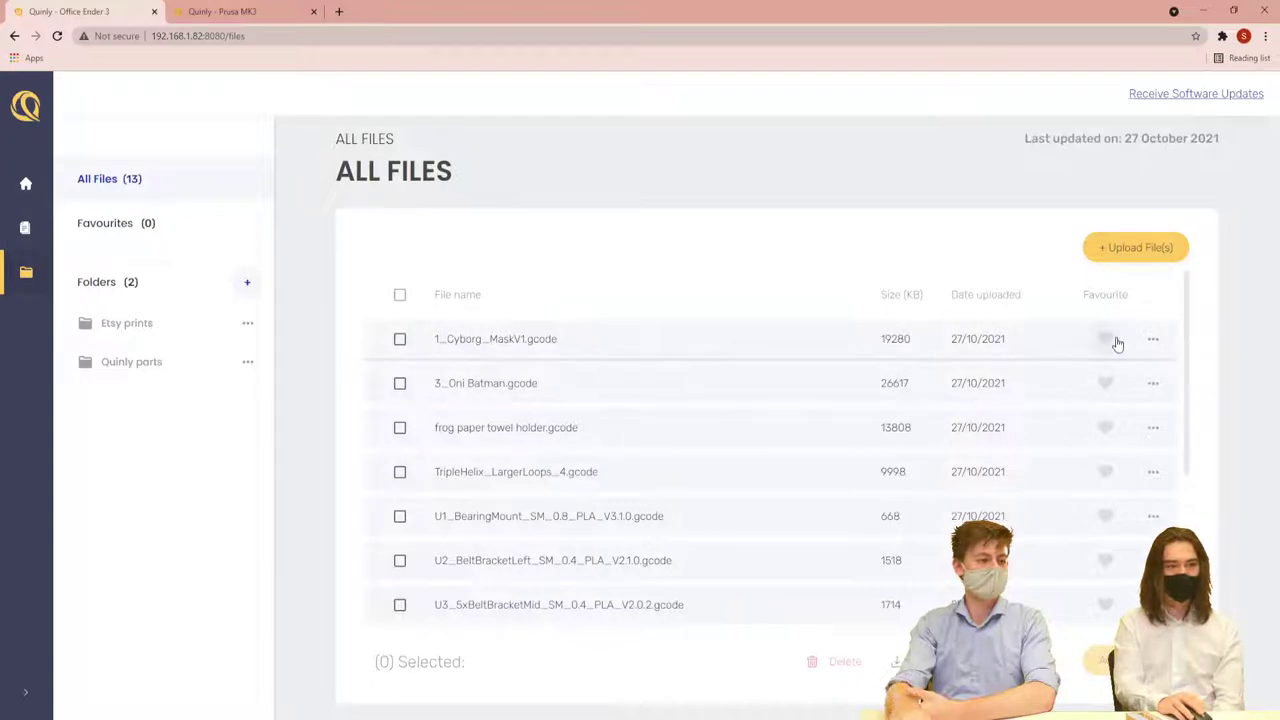
Open the file picker for uploading G-code files and look over the list of uploaded files
{"action": "left_click", "coordinate": [1152, 252]}
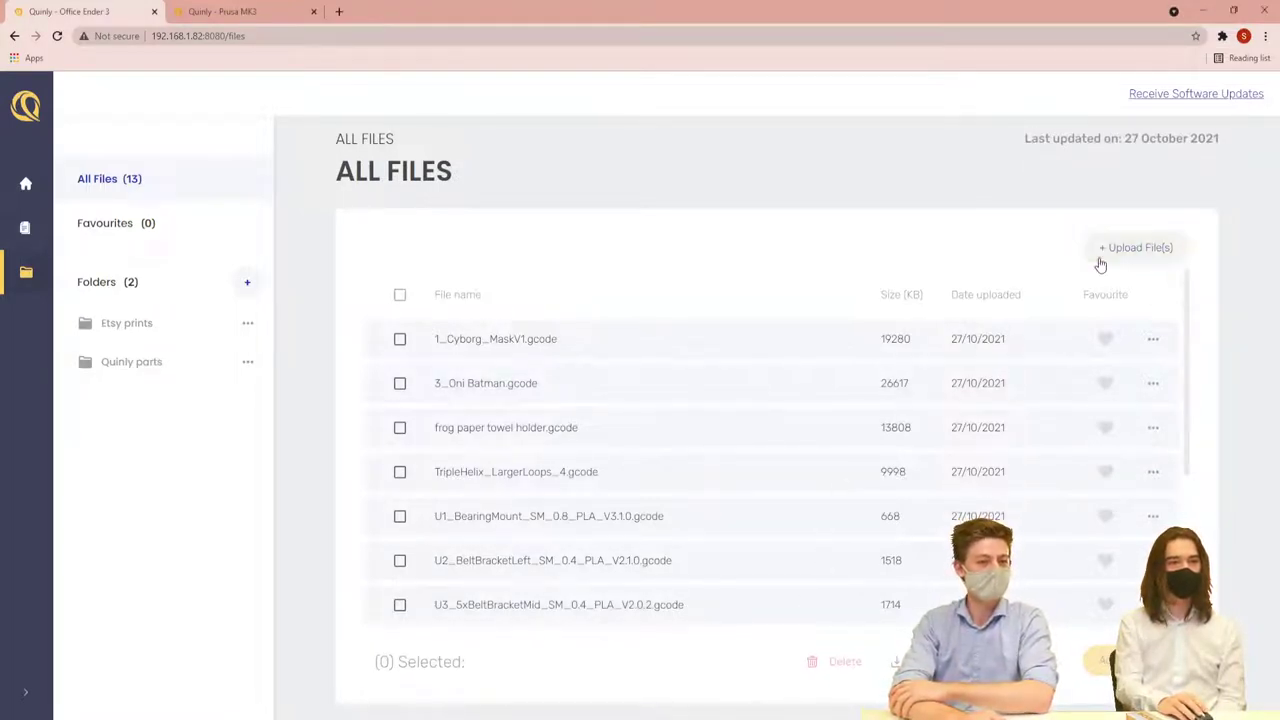
{"action": "scroll", "coordinate": [629, 414], "scroll_direction": "down", "scroll_amount": 2}
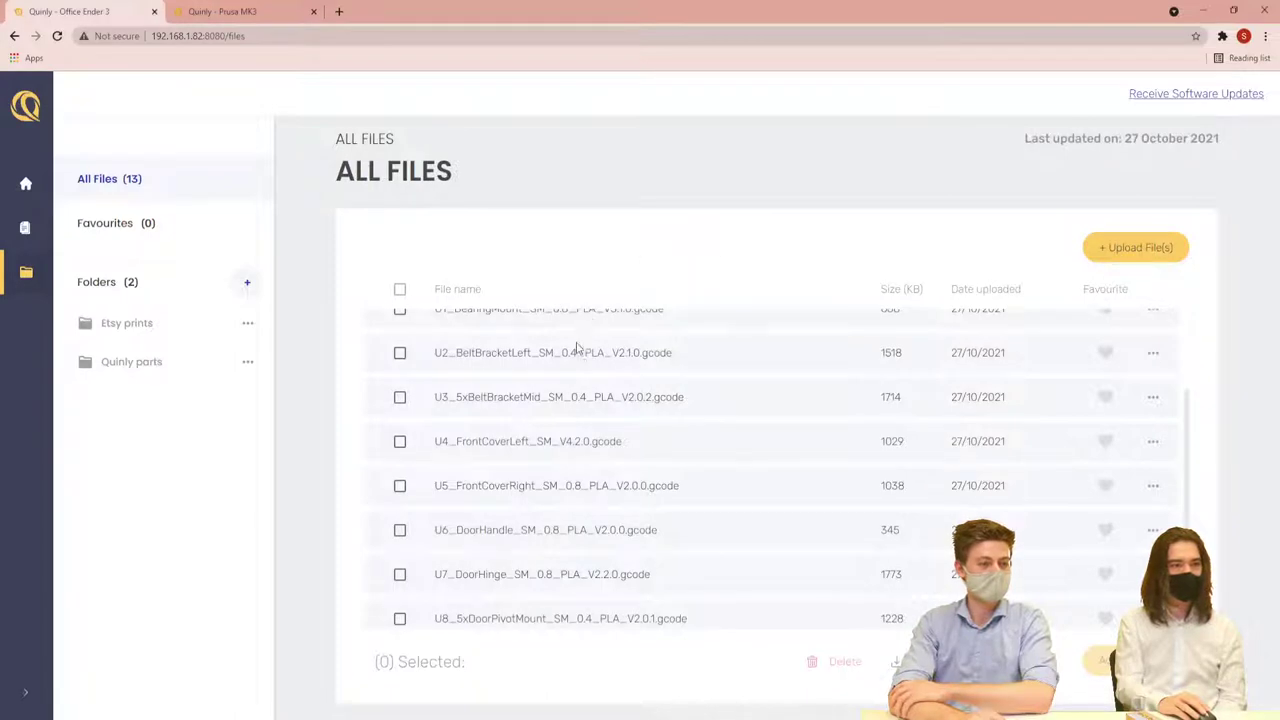
{"action": "scroll", "coordinate": [583, 452], "scroll_direction": "down", "scroll_amount": 1}
{"action": "scroll", "coordinate": [518, 540], "scroll_direction": "up", "scroll_amount": 3}
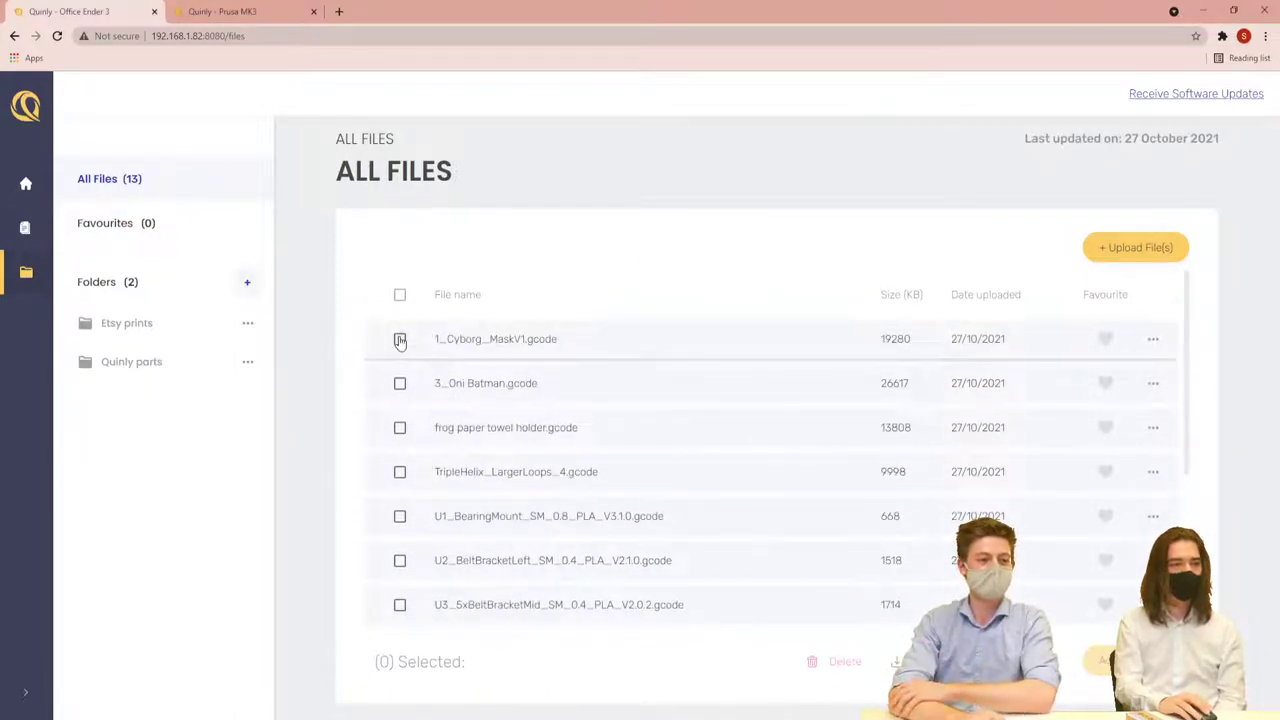
Delete the U7_DoorHinge, U8_5xDoorPivotMount and U9_DoorStepperMount G-code files from the library
{"action": "scroll", "coordinate": [405, 400], "scroll_direction": "down", "scroll_amount": 3}
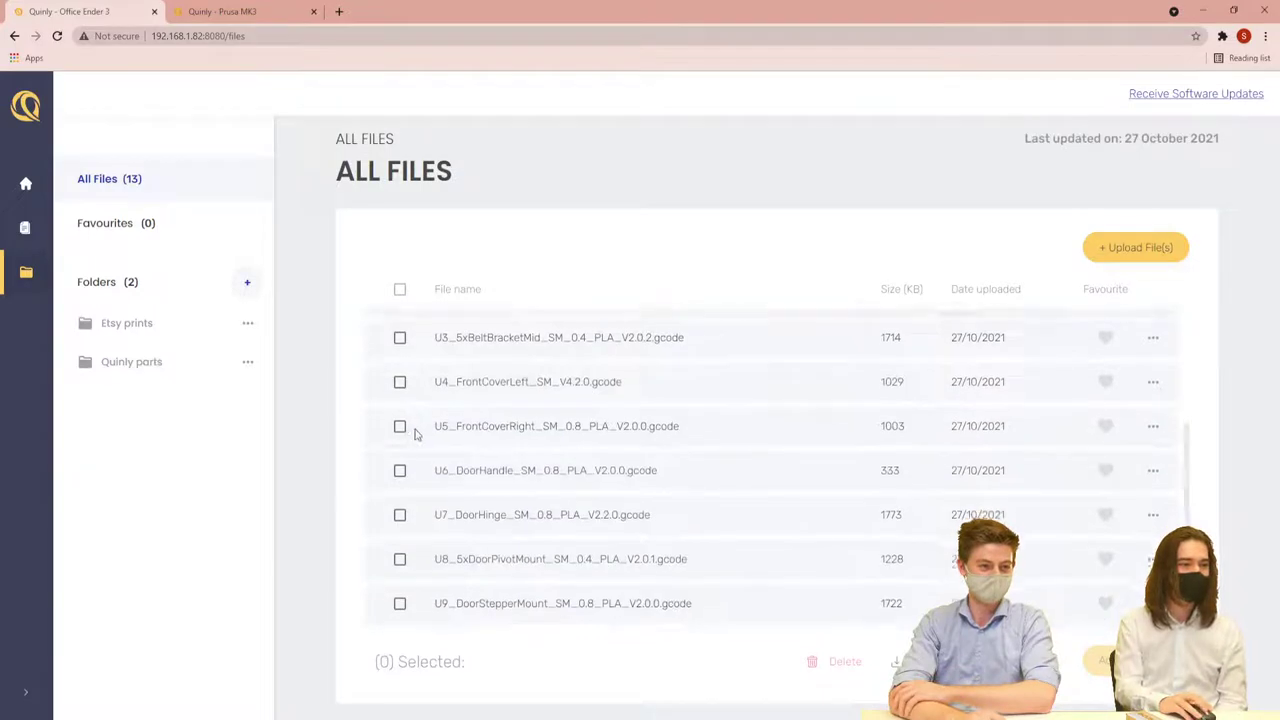
{"action": "left_click", "coordinate": [400, 604]}
{"action": "left_click", "coordinate": [400, 560]}
{"action": "left_click", "coordinate": [400, 515]}
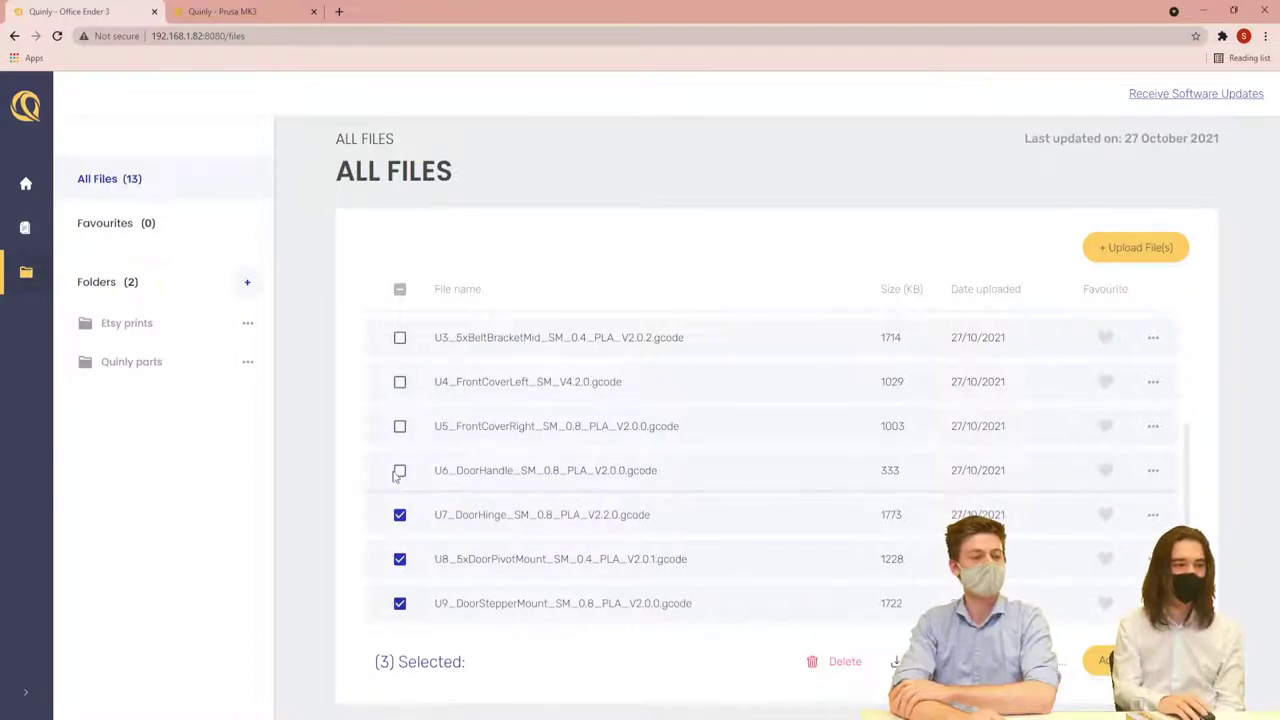
{"action": "left_click", "coordinate": [842, 670]}
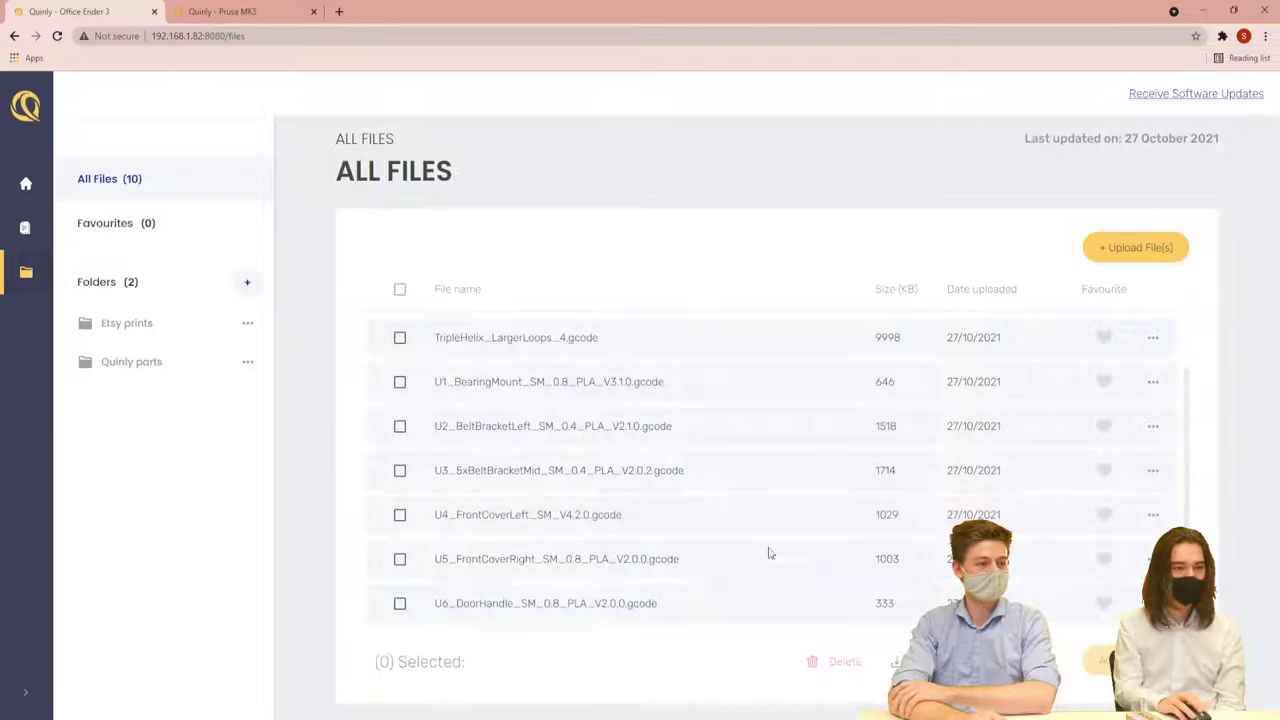
Upload the U7_DoorHinge, U8_5xDoorPivotMount and U9_DoorStepperMount G-code files to the library
{"action": "left_click", "coordinate": [1110, 252]}
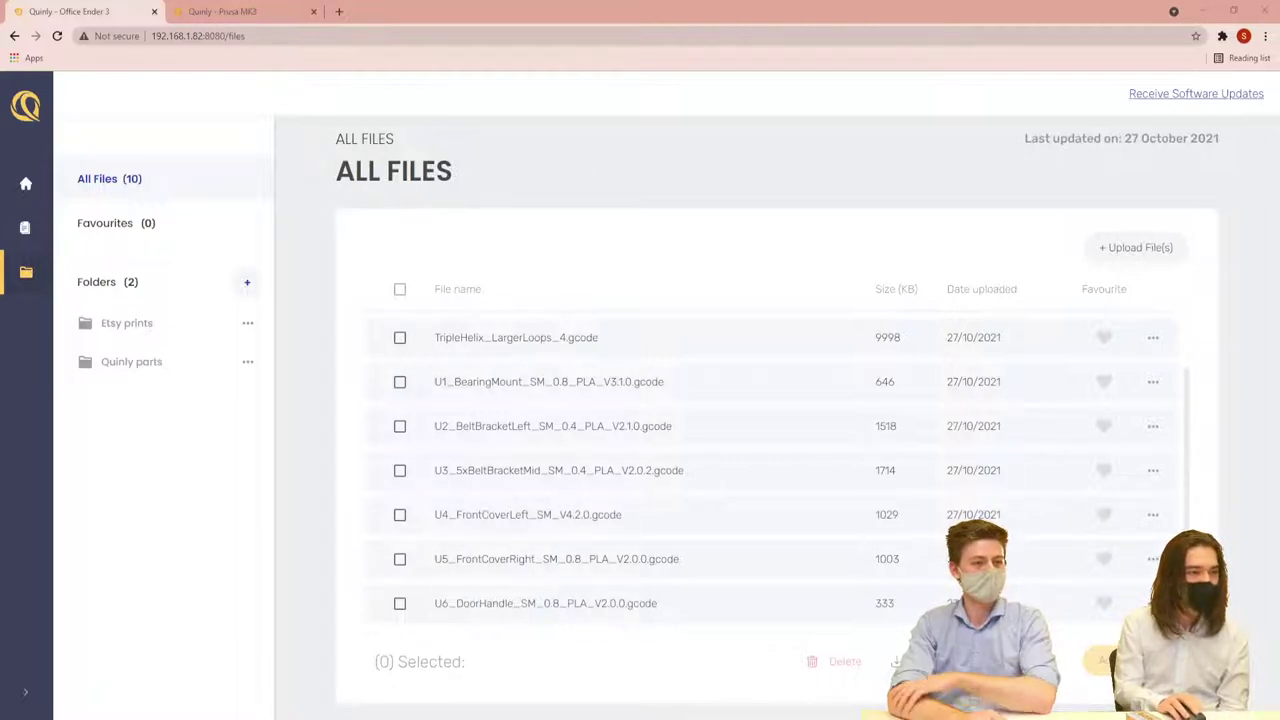
{"action": "key", "text": "Escape"}
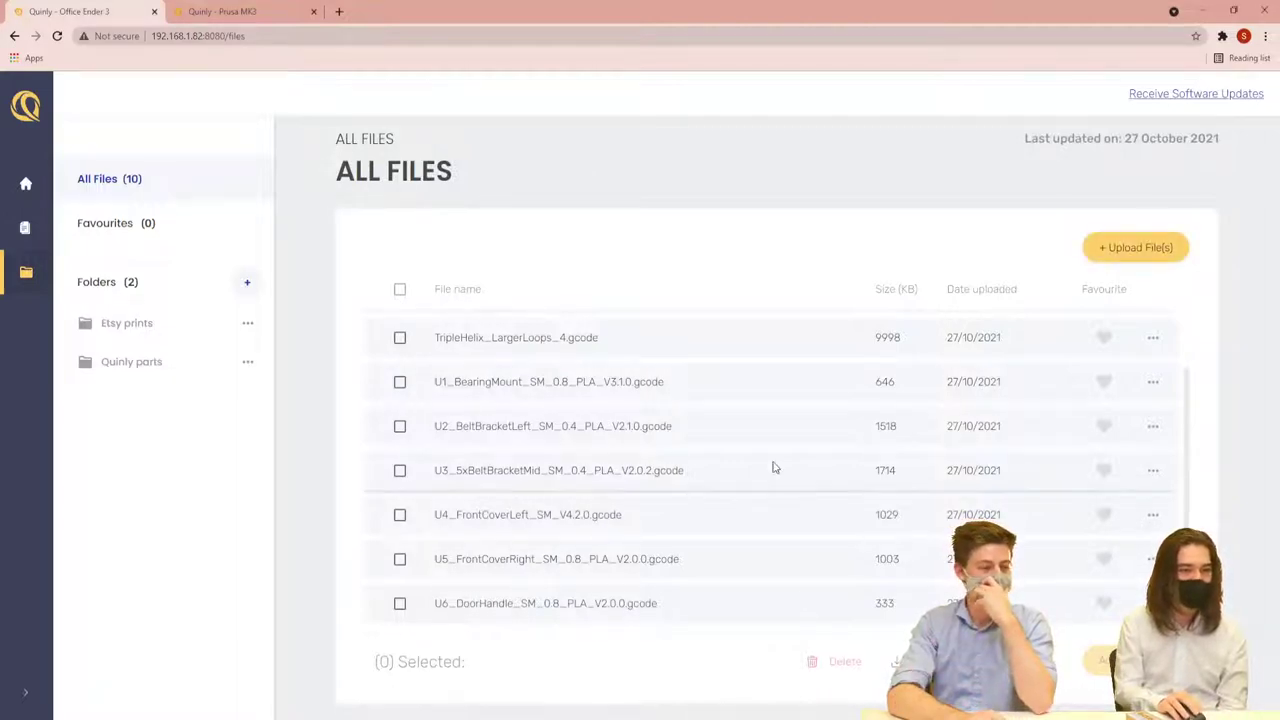
{"action": "scroll", "coordinate": [773, 467], "scroll_direction": "up", "scroll_amount": 3}
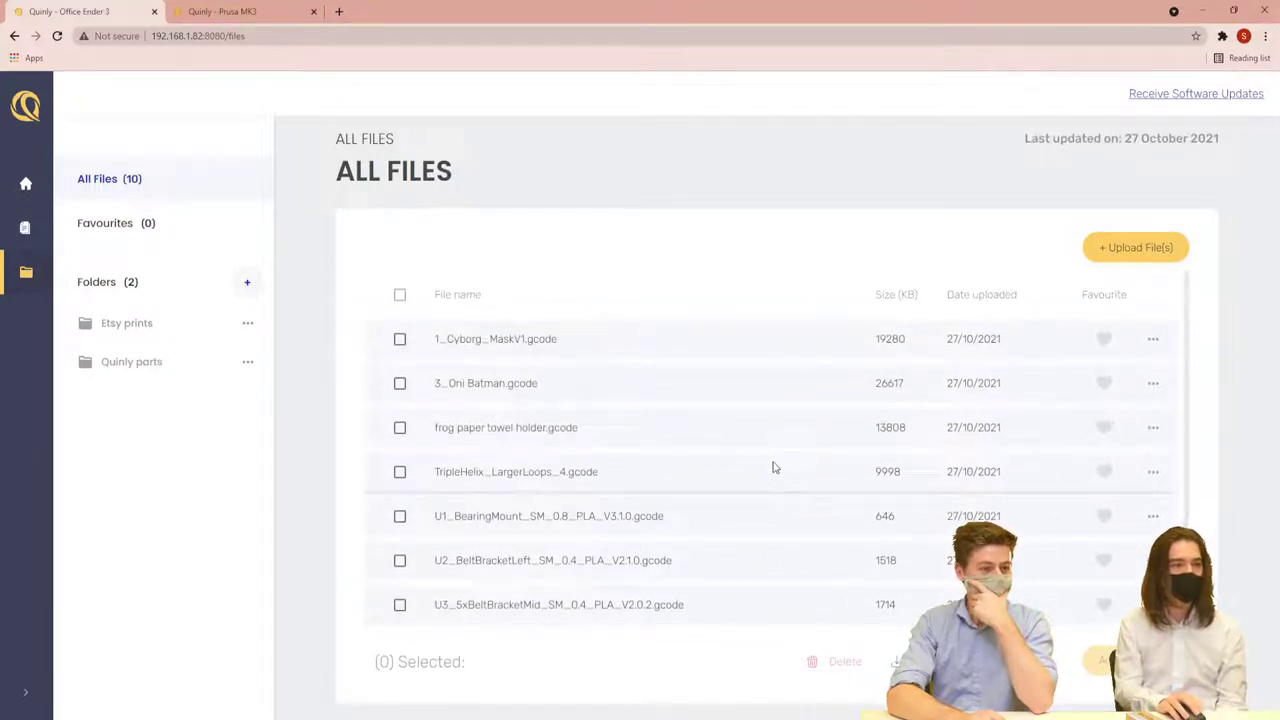
{"action": "scroll", "coordinate": [773, 467], "scroll_direction": "down", "scroll_amount": 5}
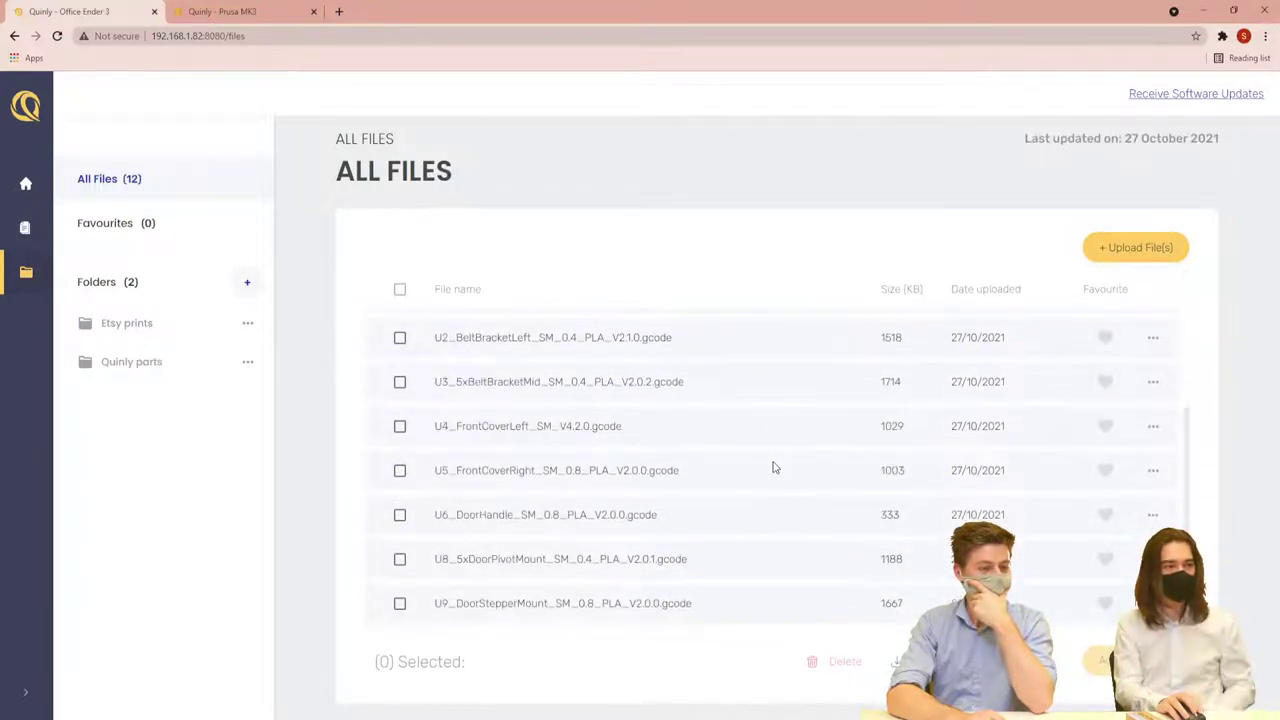
{"action": "scroll", "coordinate": [460, 580], "scroll_direction": "down", "scroll_amount": 1}
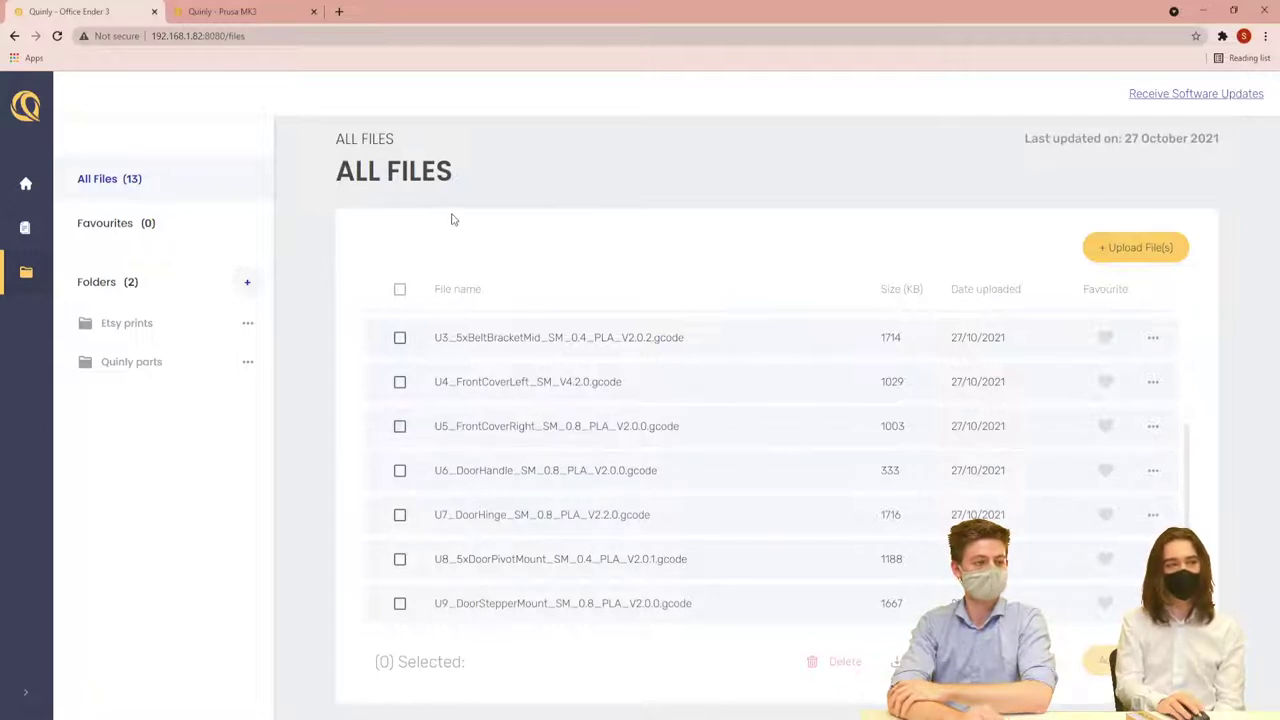
Look through the complete file list, from 1_Cyborg_MaskV1.gcode to the U9 door stepper mount file
{"action": "scroll", "coordinate": [449, 366], "scroll_direction": "up", "scroll_amount": 5}
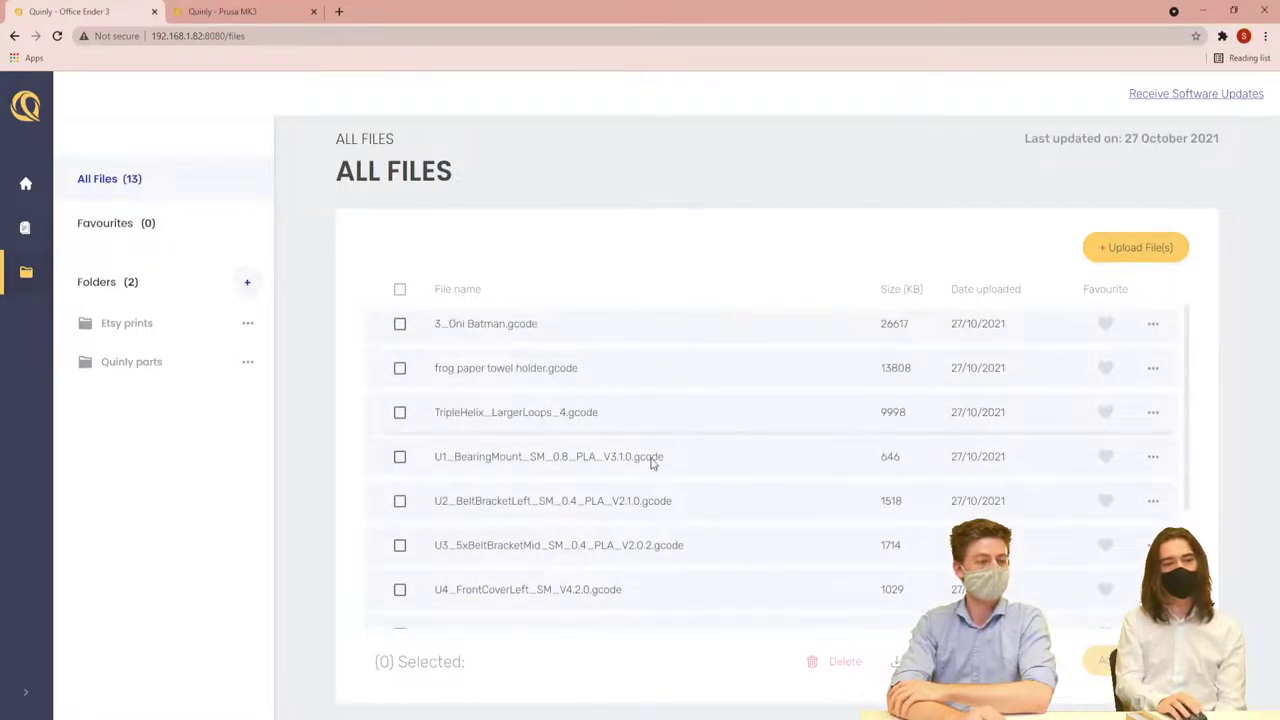
{"action": "scroll", "coordinate": [651, 464], "scroll_direction": "down", "scroll_amount": 1}
{"action": "scroll", "coordinate": [651, 464], "scroll_direction": "up", "scroll_amount": 1}
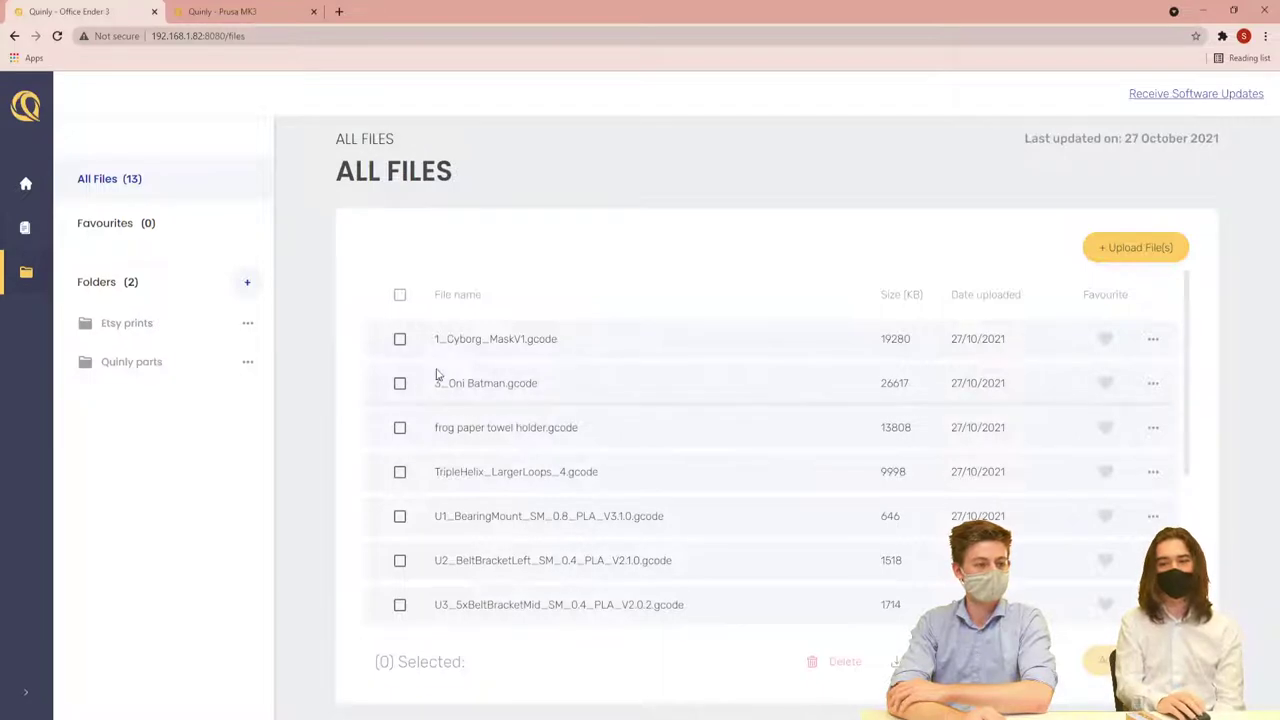
{"action": "scroll", "coordinate": [869, 366], "scroll_direction": "down", "scroll_amount": 1}
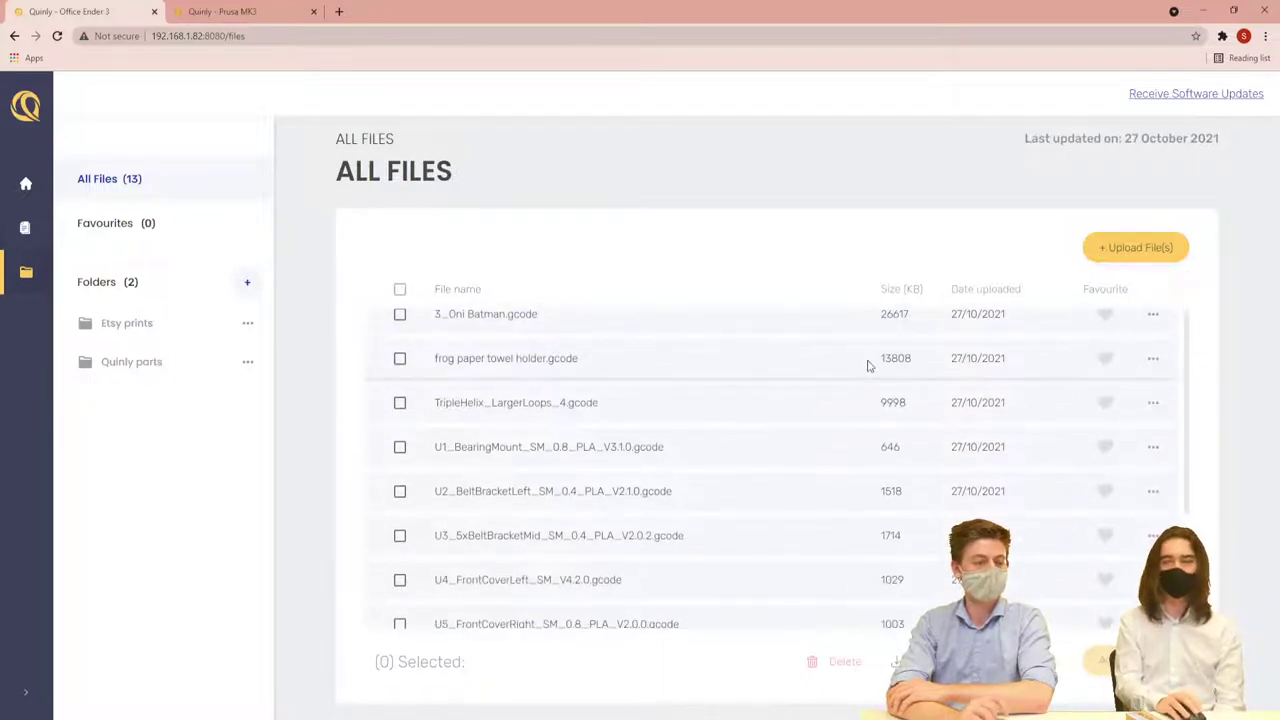
{"action": "scroll", "coordinate": [480, 446], "scroll_direction": "down", "scroll_amount": 3}
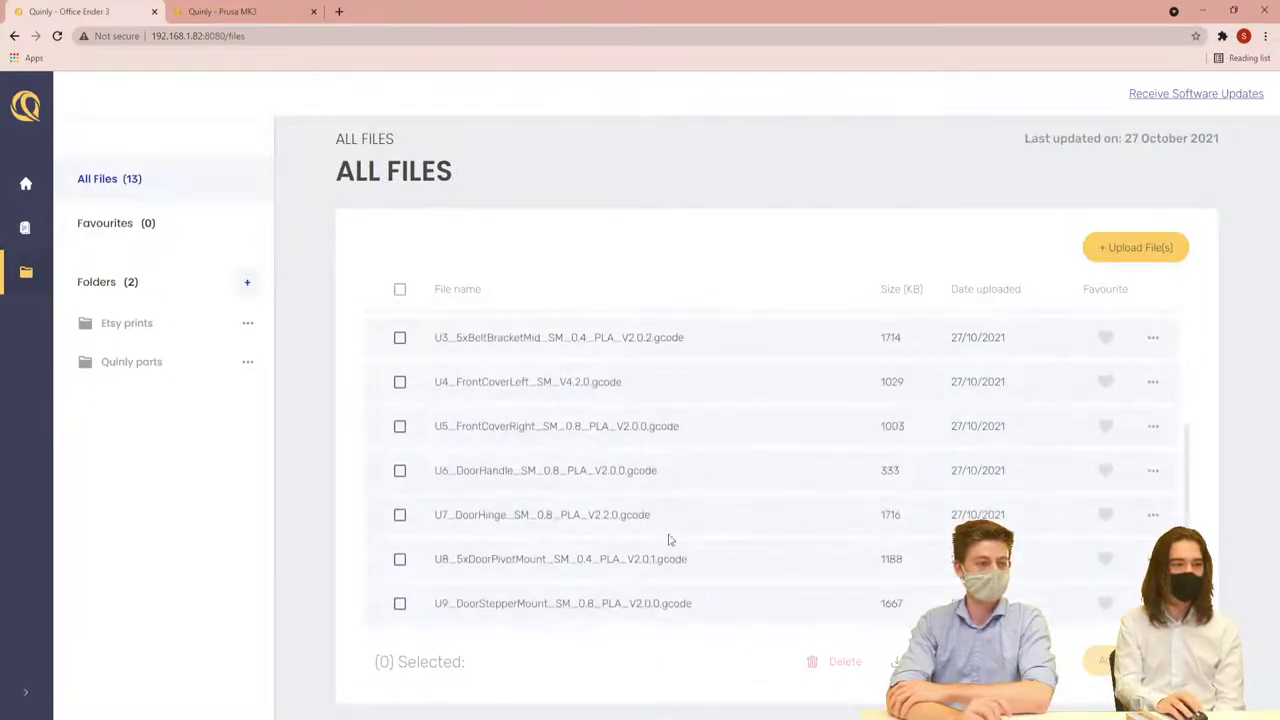
{"action": "left_click", "coordinate": [399, 383]}
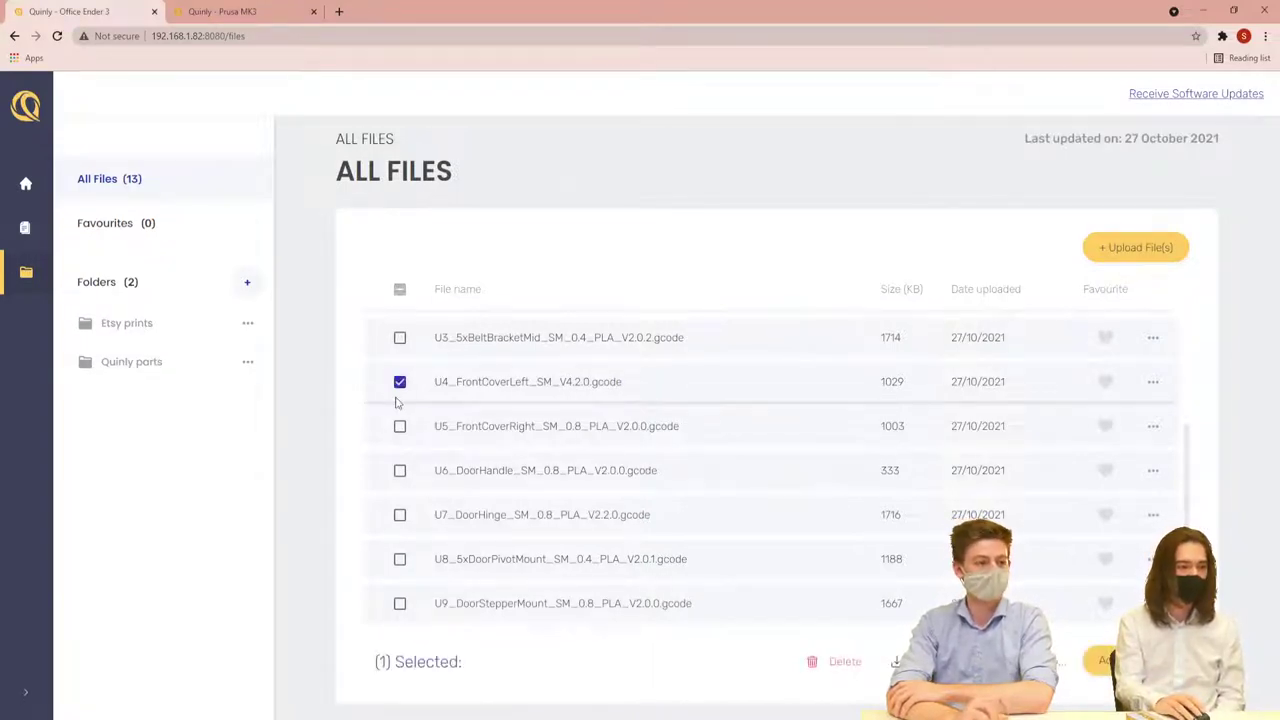
{"action": "left_click", "coordinate": [399, 383]}
{"action": "scroll", "coordinate": [428, 530], "scroll_direction": "up", "scroll_amount": 1}
{"action": "scroll", "coordinate": [428, 520], "scroll_direction": "up", "scroll_amount": 2}
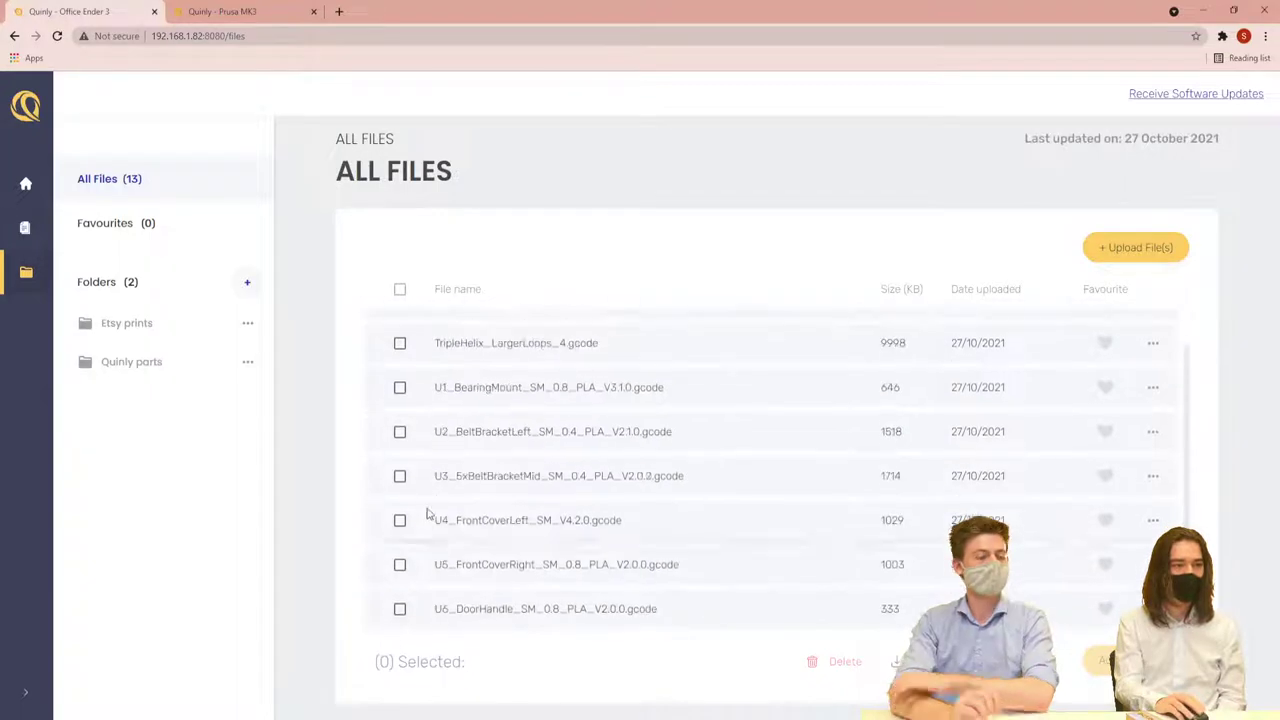
{"action": "scroll", "coordinate": [674, 489], "scroll_direction": "down", "scroll_amount": 3}
{"action": "scroll", "coordinate": [457, 620], "scroll_direction": "up", "scroll_amount": 3}
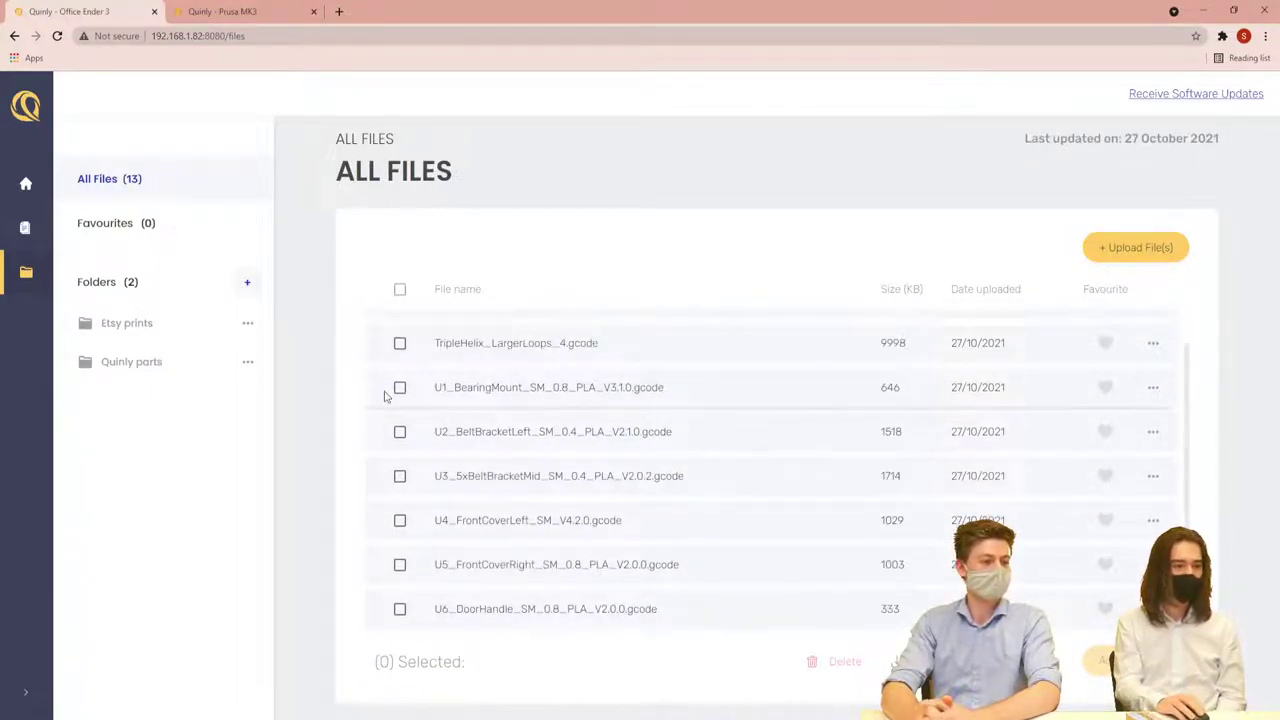
Select the nine Quinly part files, from U1_BearingMount through U9_DoorStepperMount
{"action": "left_click", "coordinate": [399, 388]}
{"action": "left_click", "coordinate": [399, 432]}
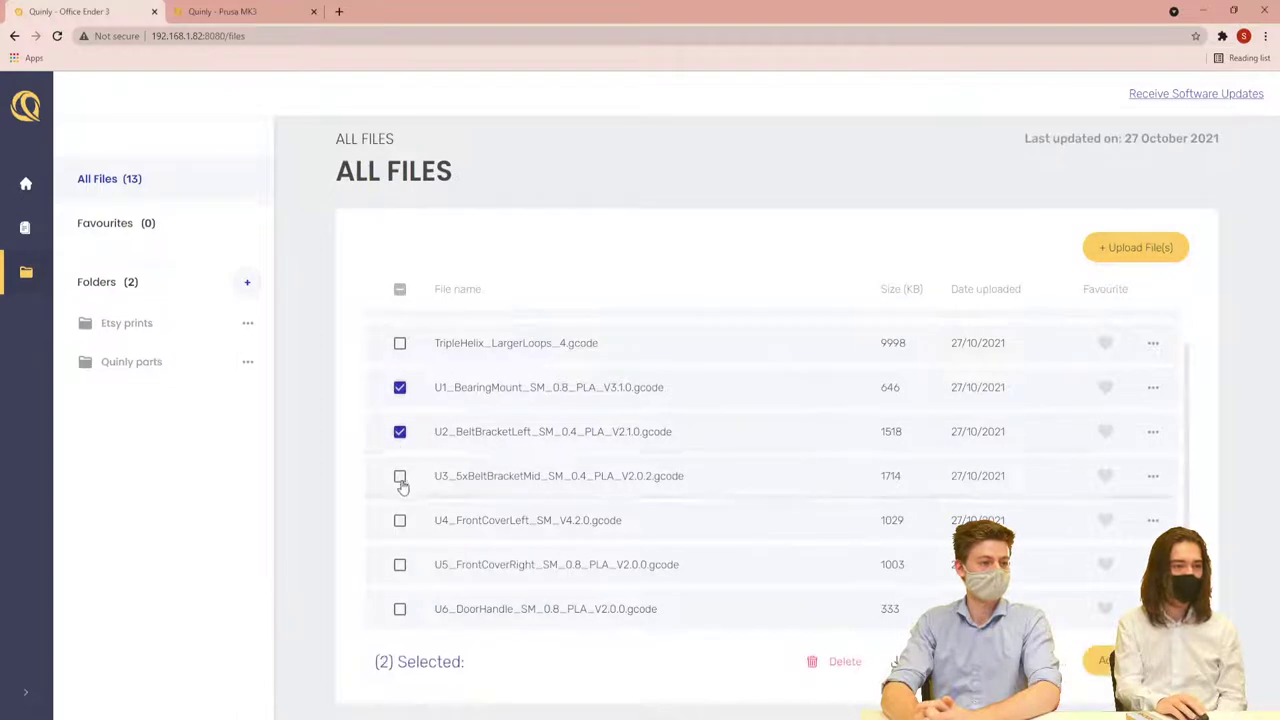
{"action": "left_click", "coordinate": [399, 476]}
{"action": "left_click", "coordinate": [399, 520]}
{"action": "left_click", "coordinate": [418, 566]}
{"action": "scroll", "coordinate": [418, 566], "scroll_direction": "down", "scroll_amount": 3}
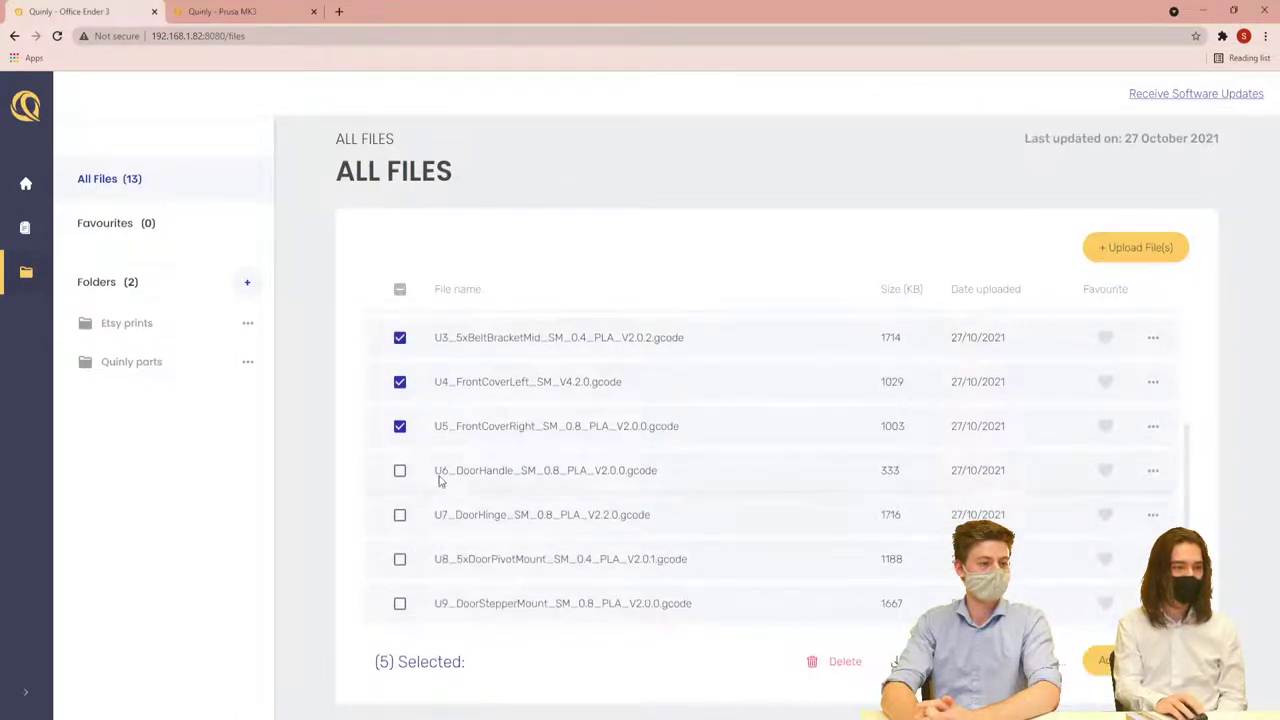
{"action": "left_click", "coordinate": [436, 472]}
{"action": "left_click", "coordinate": [437, 515]}
{"action": "left_click", "coordinate": [438, 566]}
{"action": "left_click", "coordinate": [429, 603]}
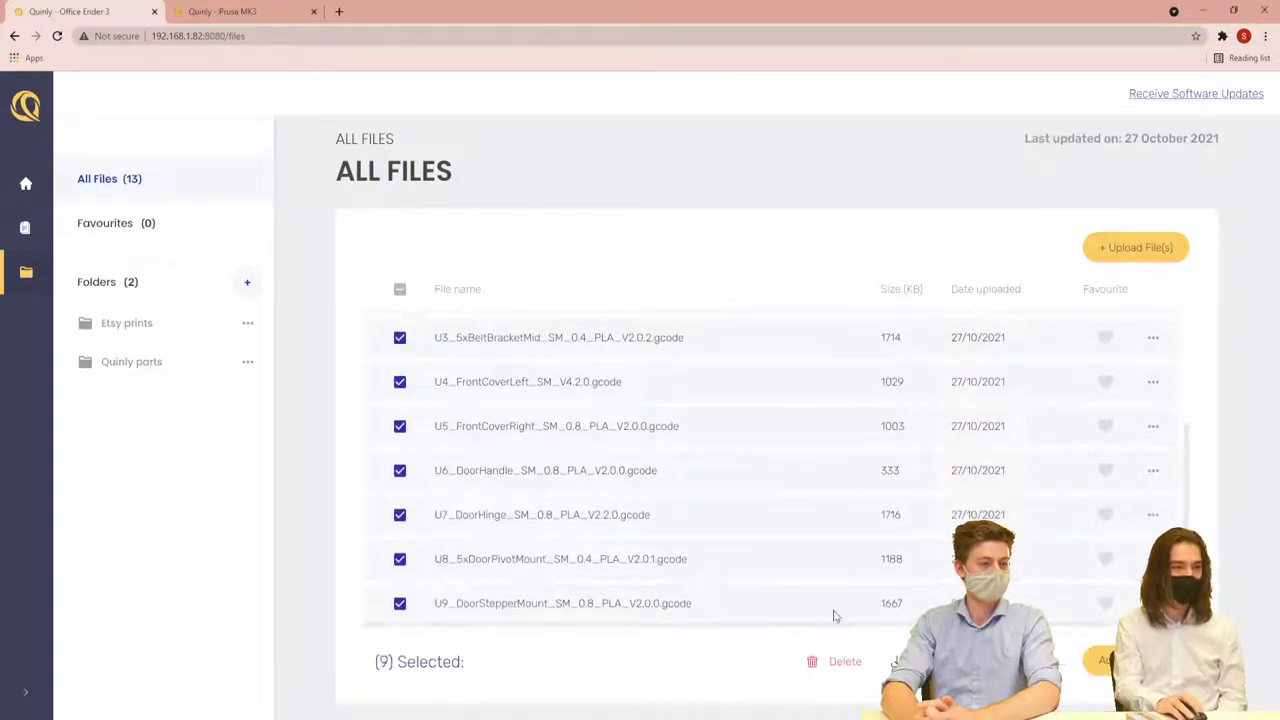
Start adding the nine selected files to the print queue and review their quantity and release temperature settings
{"action": "left_click", "coordinate": [1110, 661]}
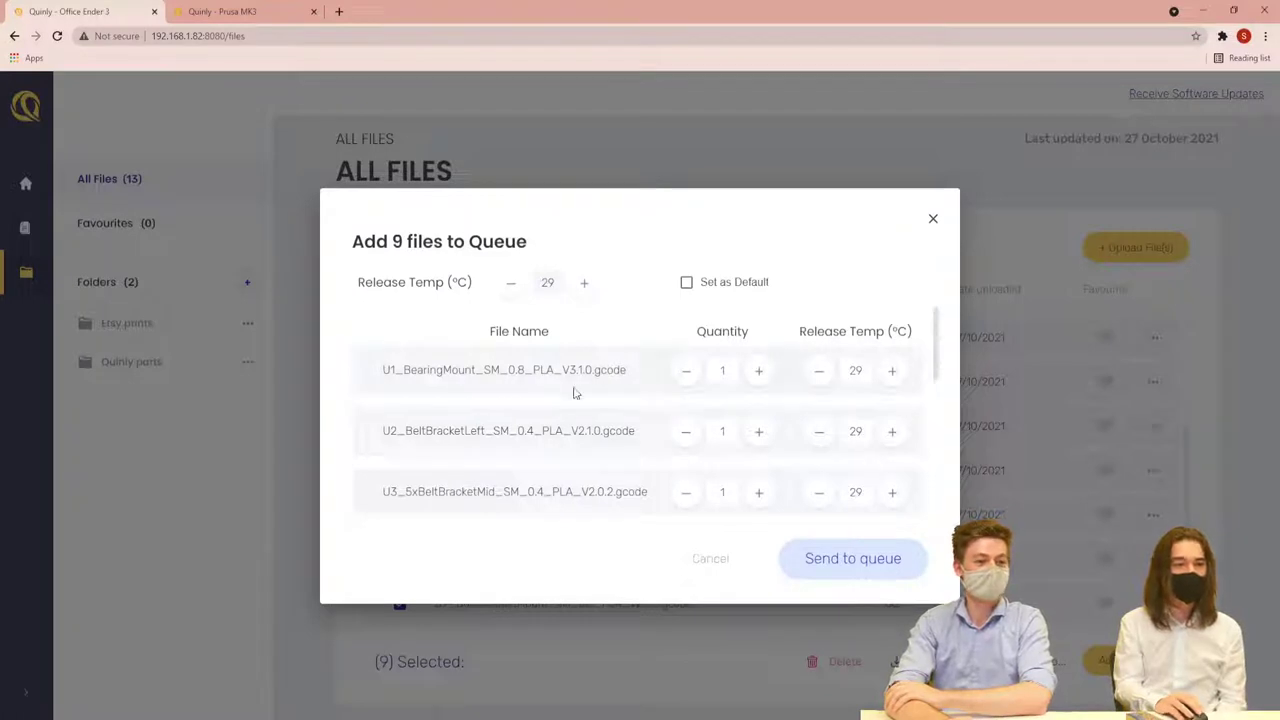
{"action": "scroll", "coordinate": [575, 393], "scroll_direction": "down", "scroll_amount": 4}
{"action": "scroll", "coordinate": [593, 408], "scroll_direction": "up", "scroll_amount": 1}
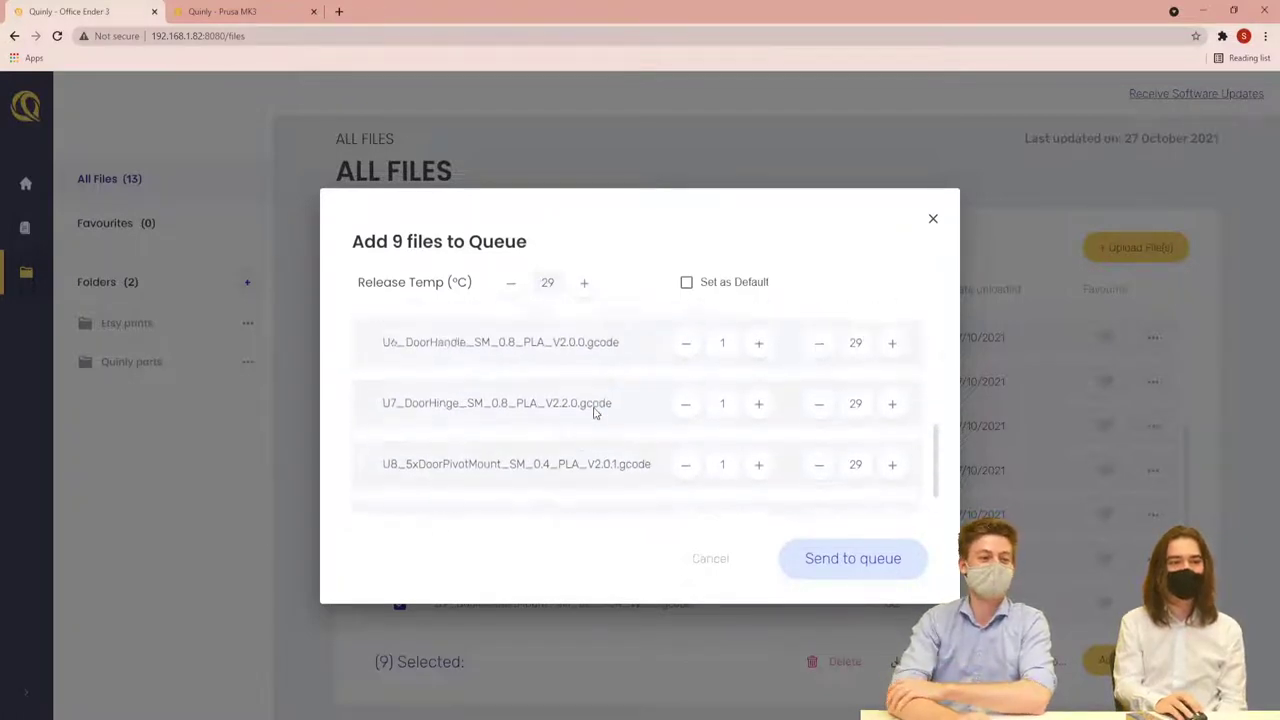
{"action": "scroll", "coordinate": [593, 408], "scroll_direction": "up", "scroll_amount": 6}
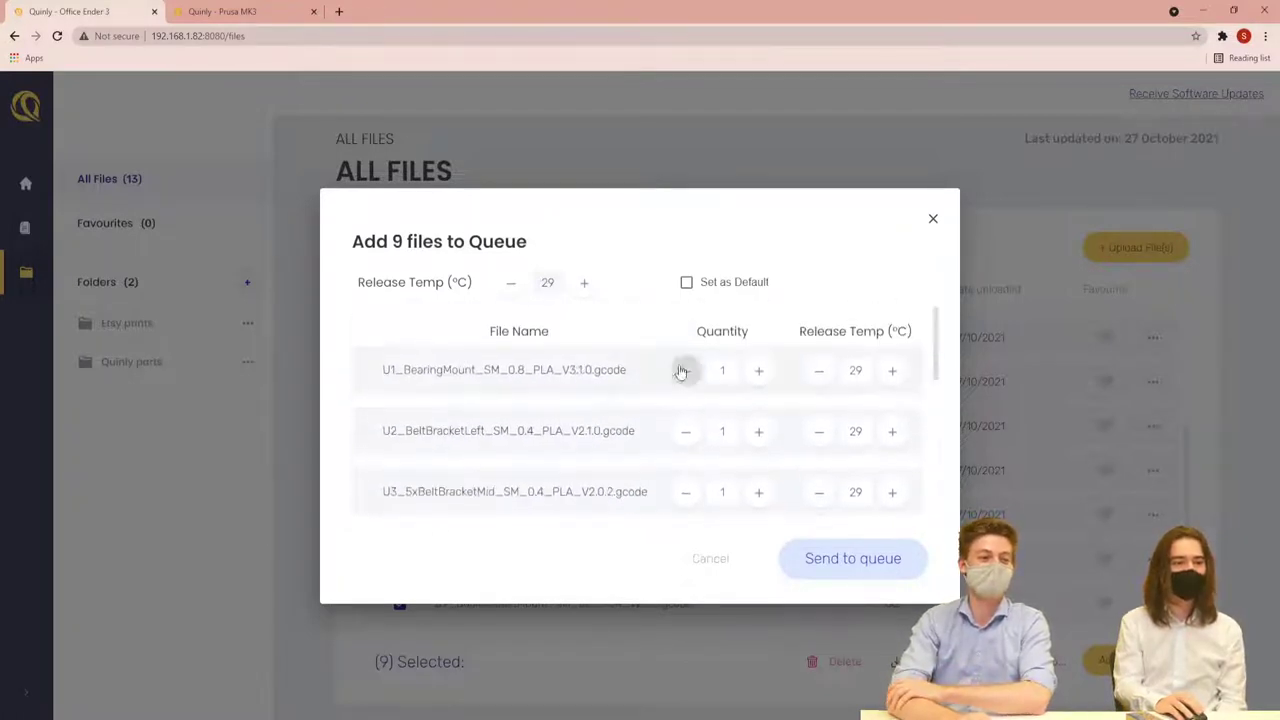
Set the queue quantity to 10 for each of U1_BearingMount, U2_BeltBracketLeft, U3_5xBeltBracketMid and U4_FrontCoverLeft
{"action": "left_click", "coordinate": [749, 380]}
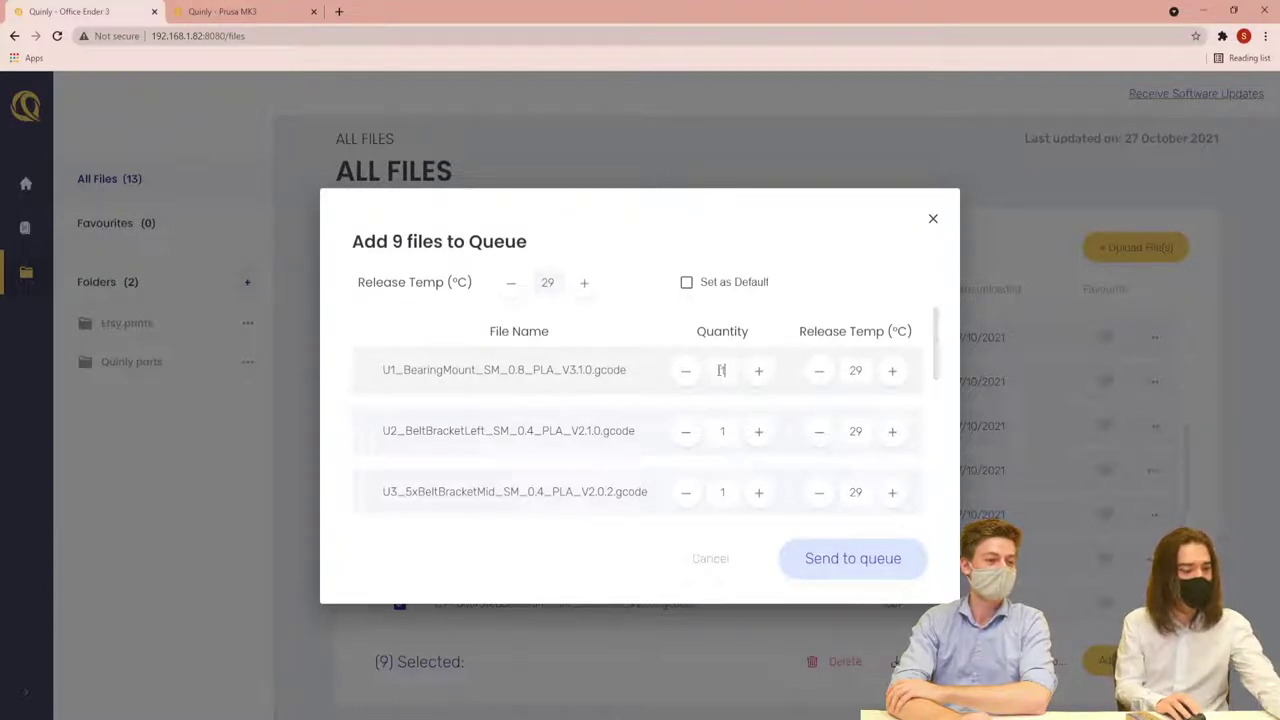
{"action": "type", "text": "0"}
{"action": "double_click", "coordinate": [720, 430]}
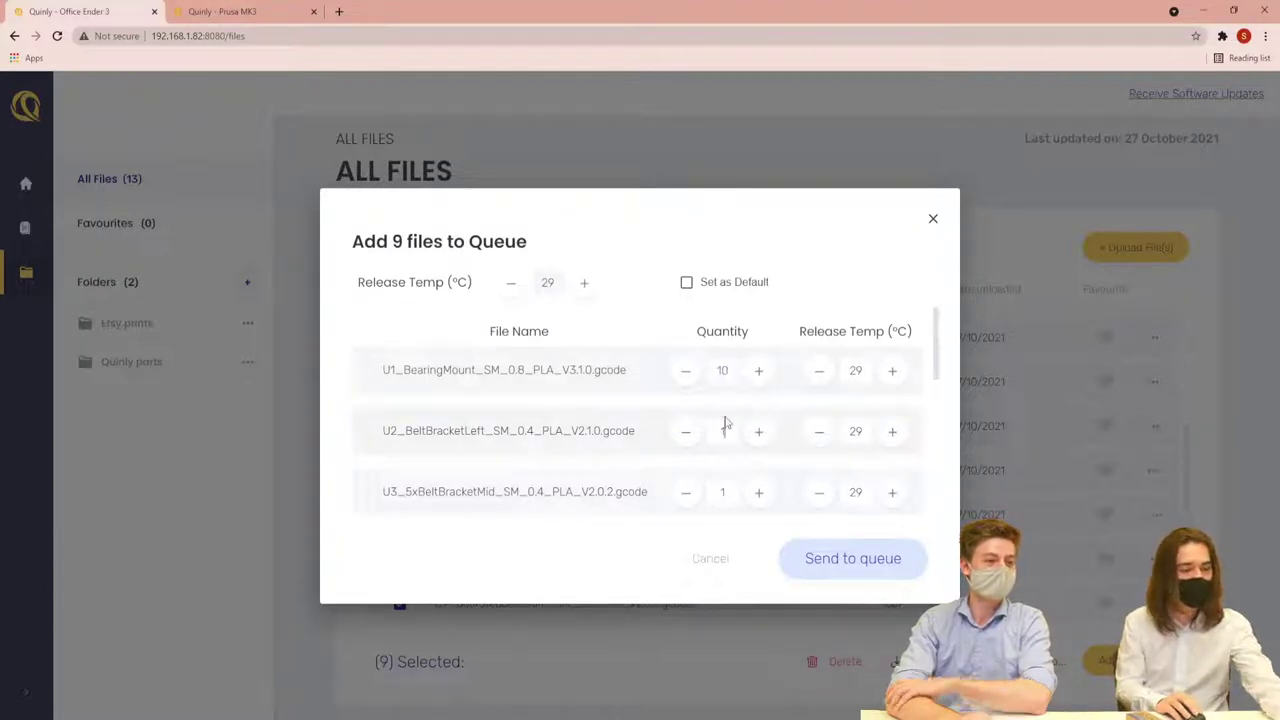
{"action": "type", "text": "0"}
{"action": "scroll", "coordinate": [728, 424], "scroll_direction": "down", "scroll_amount": 1}
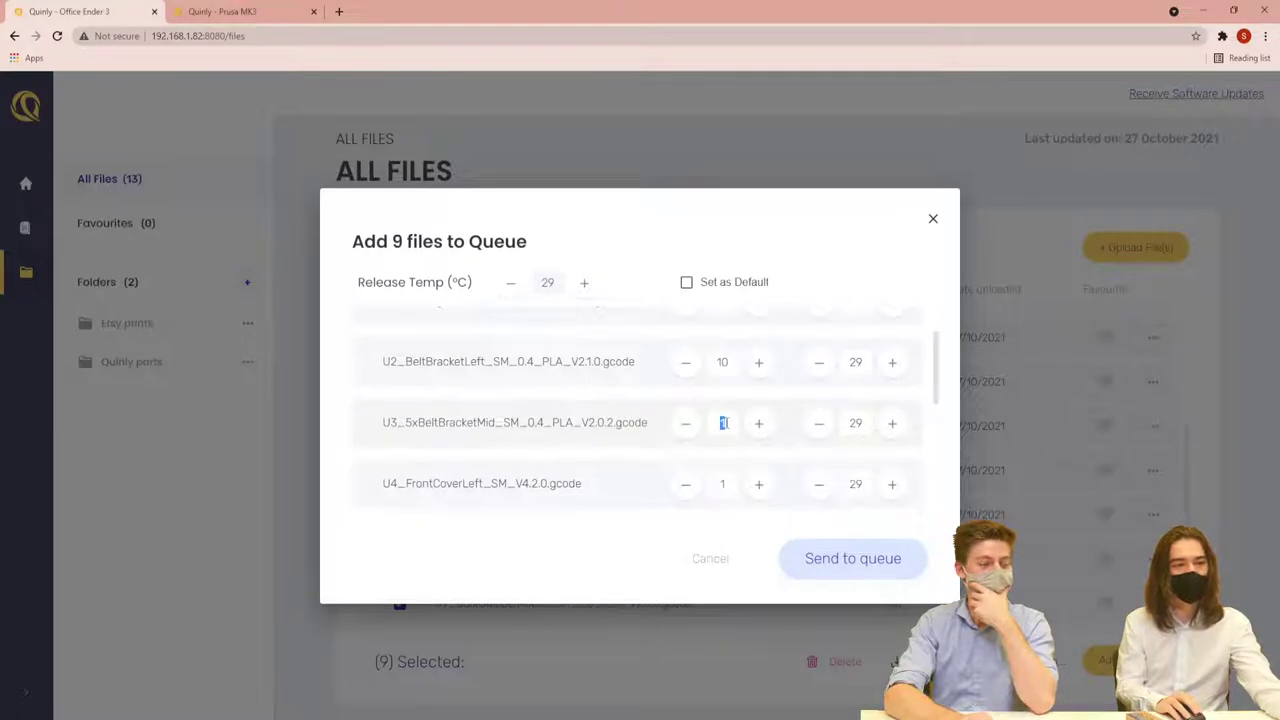
{"action": "double_click", "coordinate": [721, 484]}
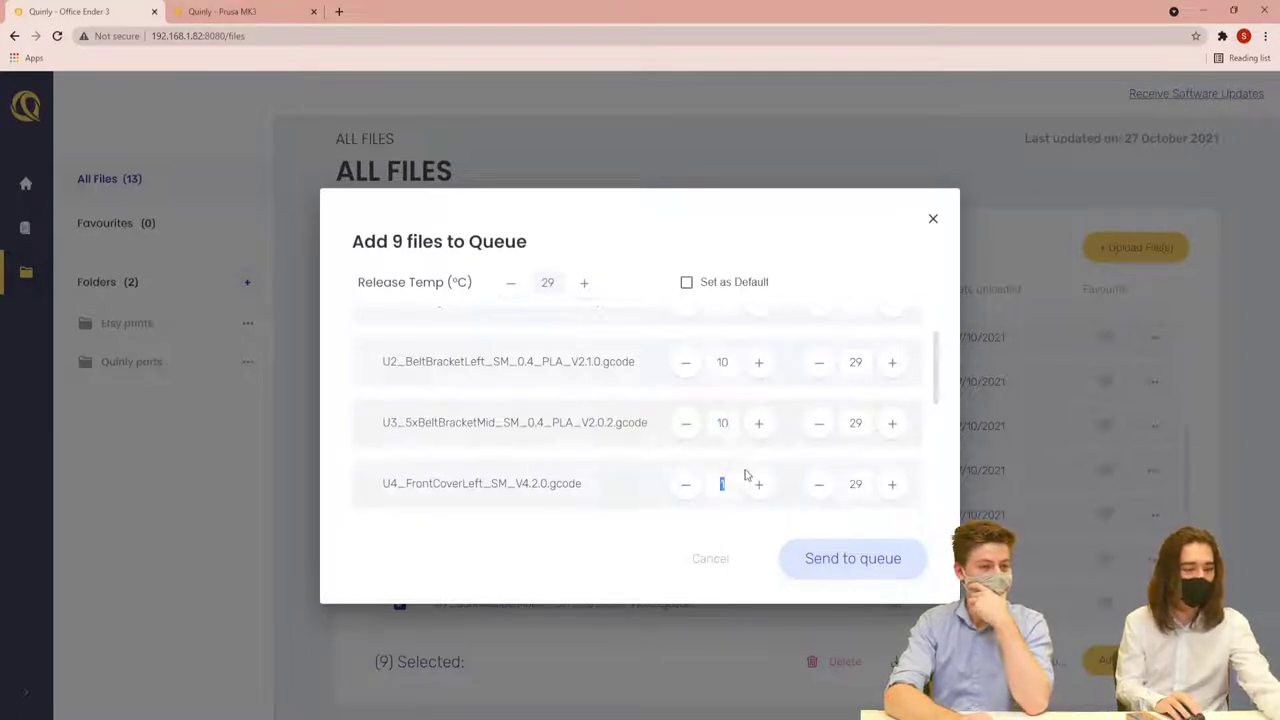
{"action": "type", "text": "0"}
Set the queue quantity to 2 for U8_5xDoorPivotMount and 3 for U9_DoorStepperMount
{"action": "scroll", "coordinate": [740, 450], "scroll_direction": "down", "scroll_amount": 4}
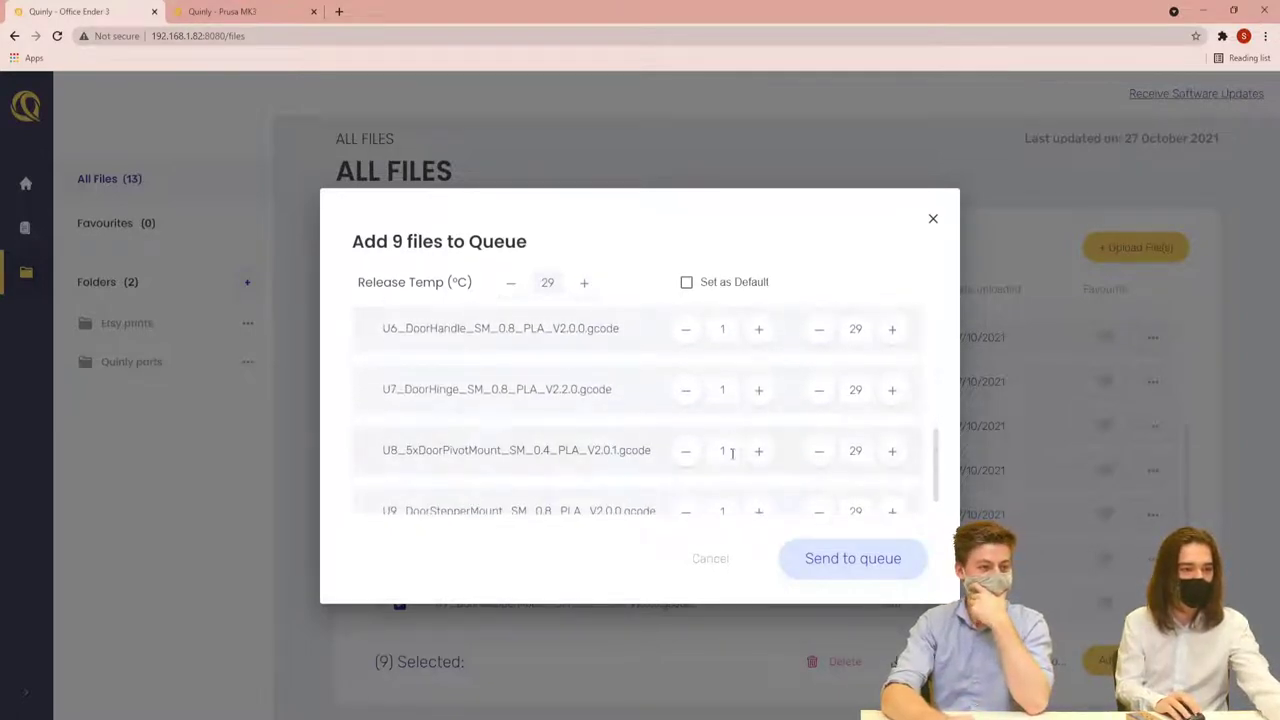
{"action": "scroll", "coordinate": [716, 455], "scroll_direction": "down", "scroll_amount": 1}
{"action": "double_click", "coordinate": [722, 477]}
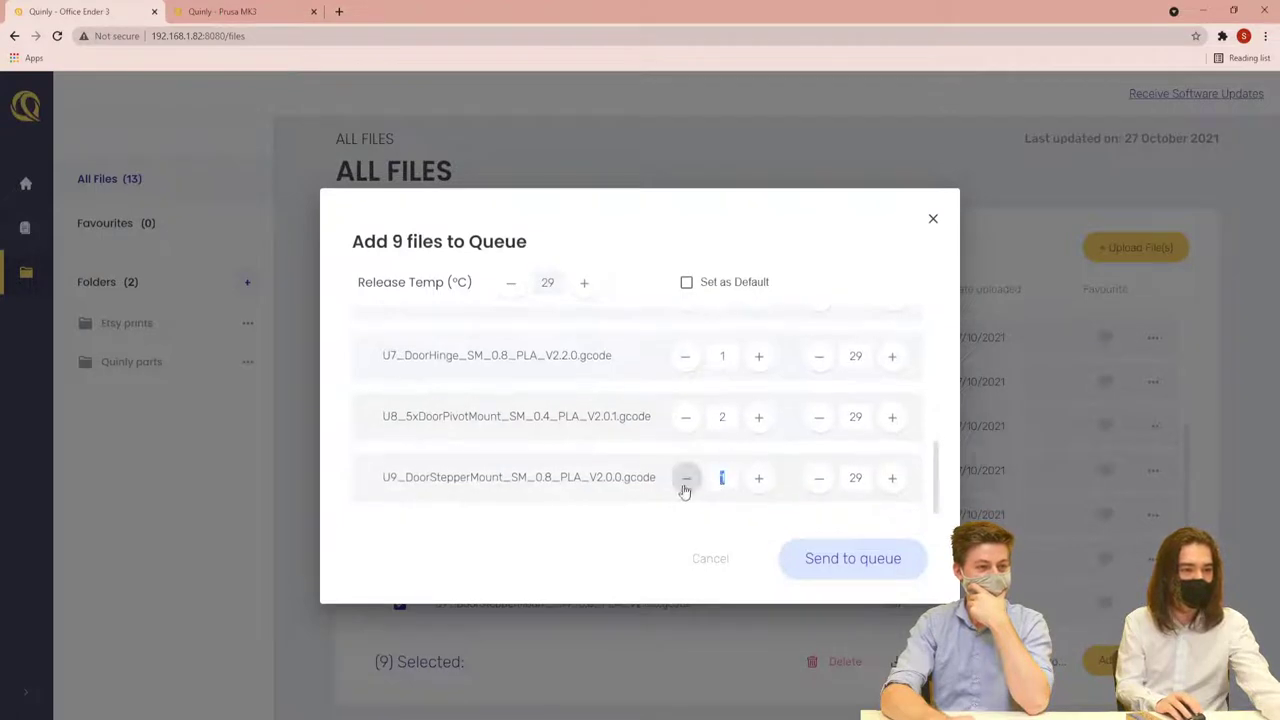
{"action": "scroll", "coordinate": [746, 371], "scroll_direction": "up", "scroll_amount": 6}
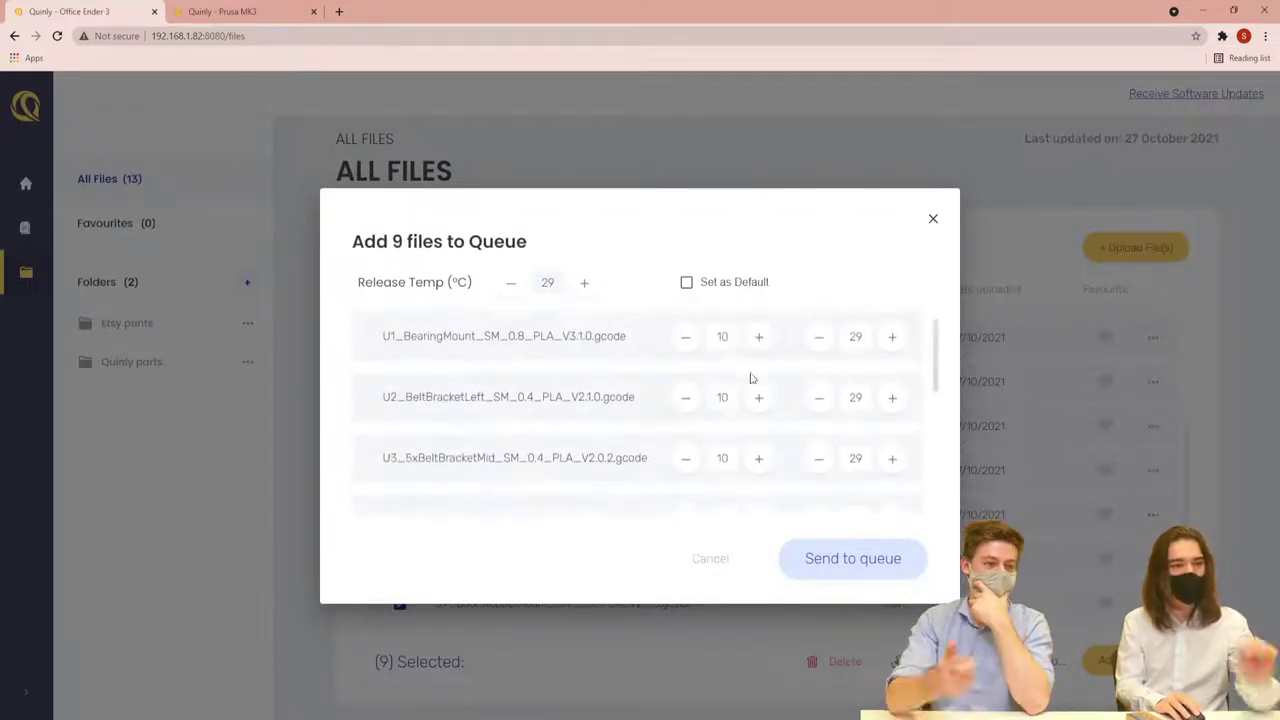
Review the quantities and release temperatures entered for all nine files before they go to the queue
{"action": "scroll", "coordinate": [752, 376], "scroll_direction": "down", "scroll_amount": 5}
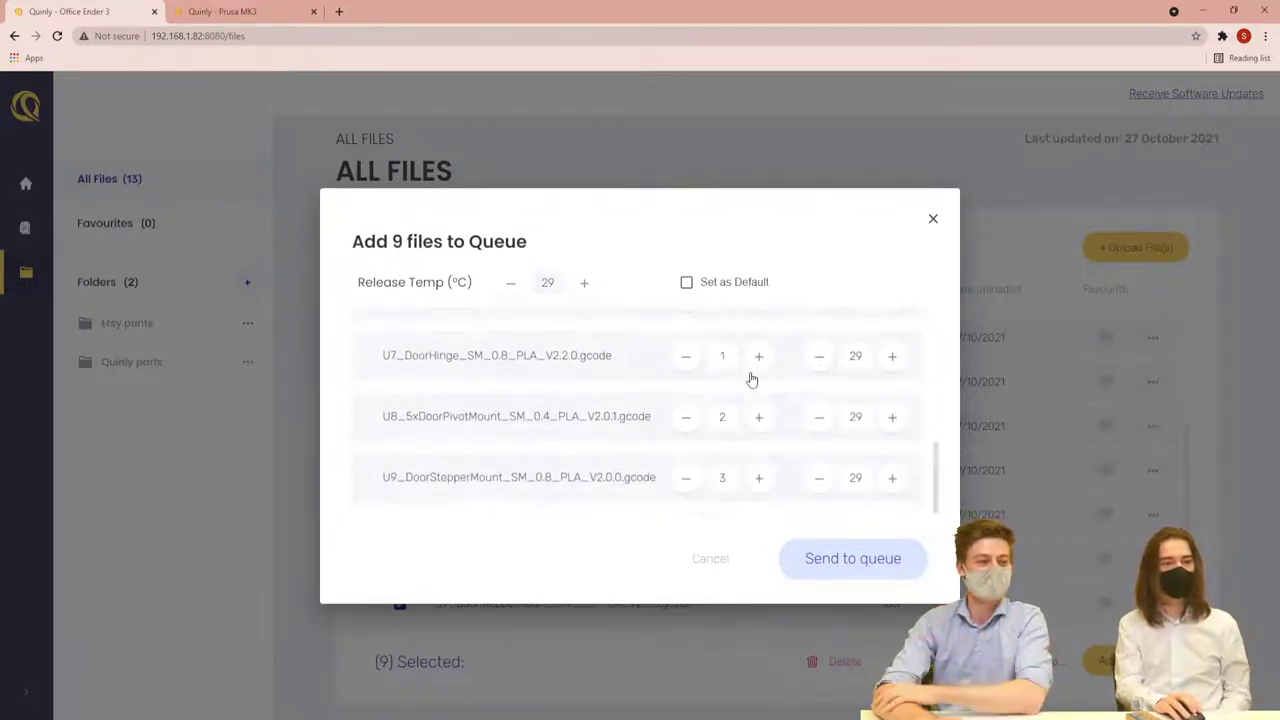
{"action": "scroll", "coordinate": [752, 378], "scroll_direction": "up", "scroll_amount": 4}
{"action": "scroll", "coordinate": [753, 385], "scroll_direction": "up", "scroll_amount": 2}
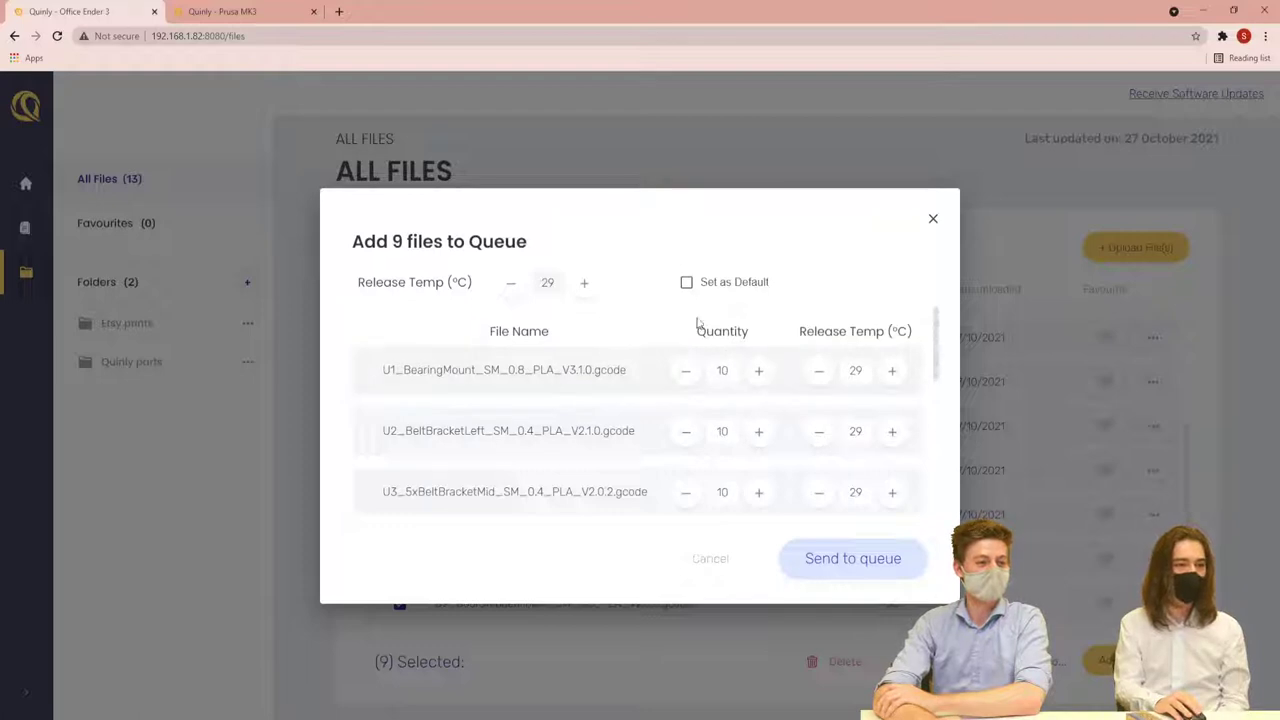
{"action": "scroll", "coordinate": [683, 366], "scroll_direction": "down", "scroll_amount": 2}
{"action": "scroll", "coordinate": [777, 371], "scroll_direction": "up", "scroll_amount": 2}
{"action": "scroll", "coordinate": [548, 385], "scroll_direction": "down", "scroll_amount": 3}
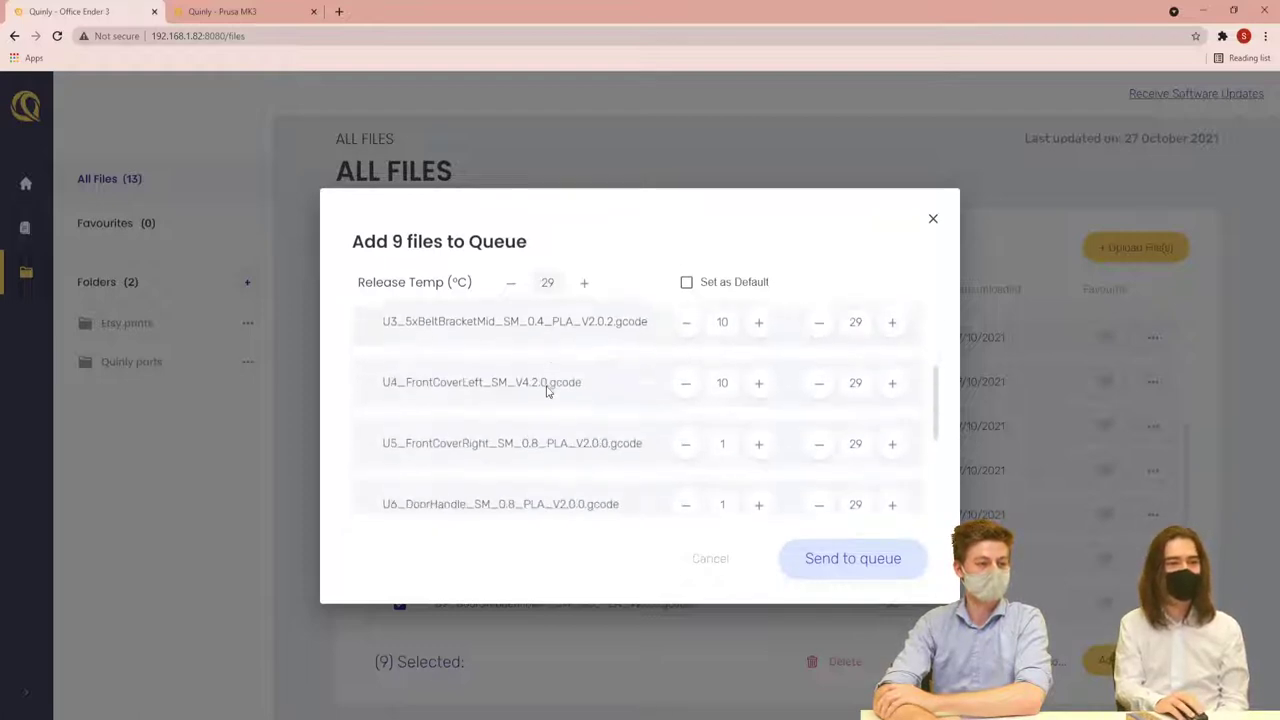
{"action": "scroll", "coordinate": [565, 460], "scroll_direction": "down", "scroll_amount": 4}
{"action": "scroll", "coordinate": [567, 464], "scroll_direction": "up", "scroll_amount": 6}
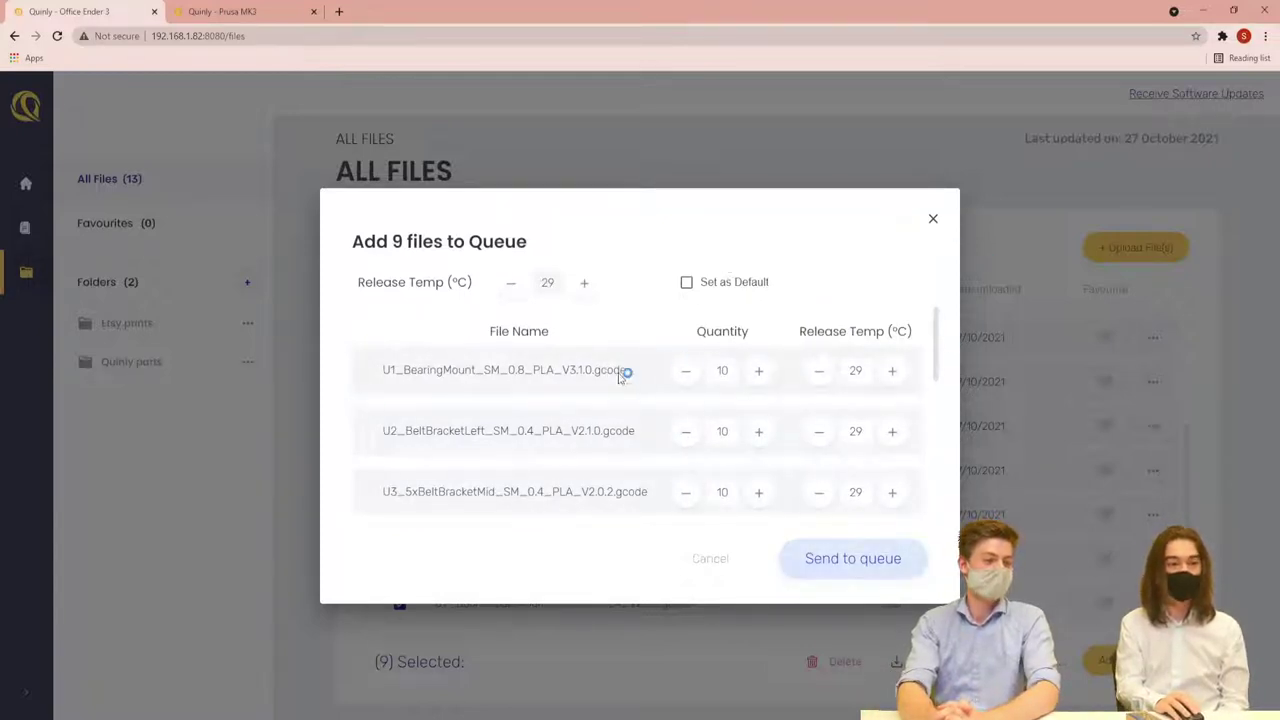
Compare the quantities and release temperatures listed from U1_BearingMount through U9_DoorStepperMount
{"action": "scroll", "coordinate": [589, 385], "scroll_direction": "down", "scroll_amount": 1}
{"action": "scroll", "coordinate": [709, 391], "scroll_direction": "up", "scroll_amount": 1}
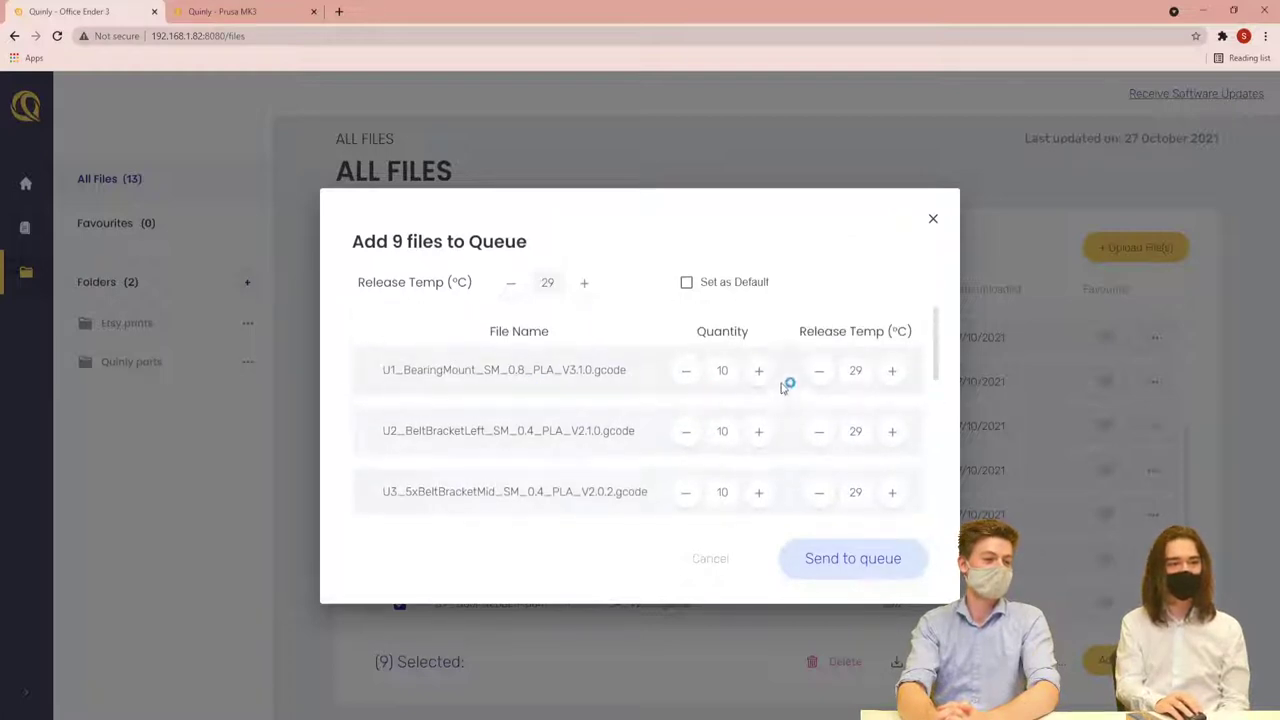
{"action": "scroll", "coordinate": [835, 428], "scroll_direction": "down", "scroll_amount": 2}
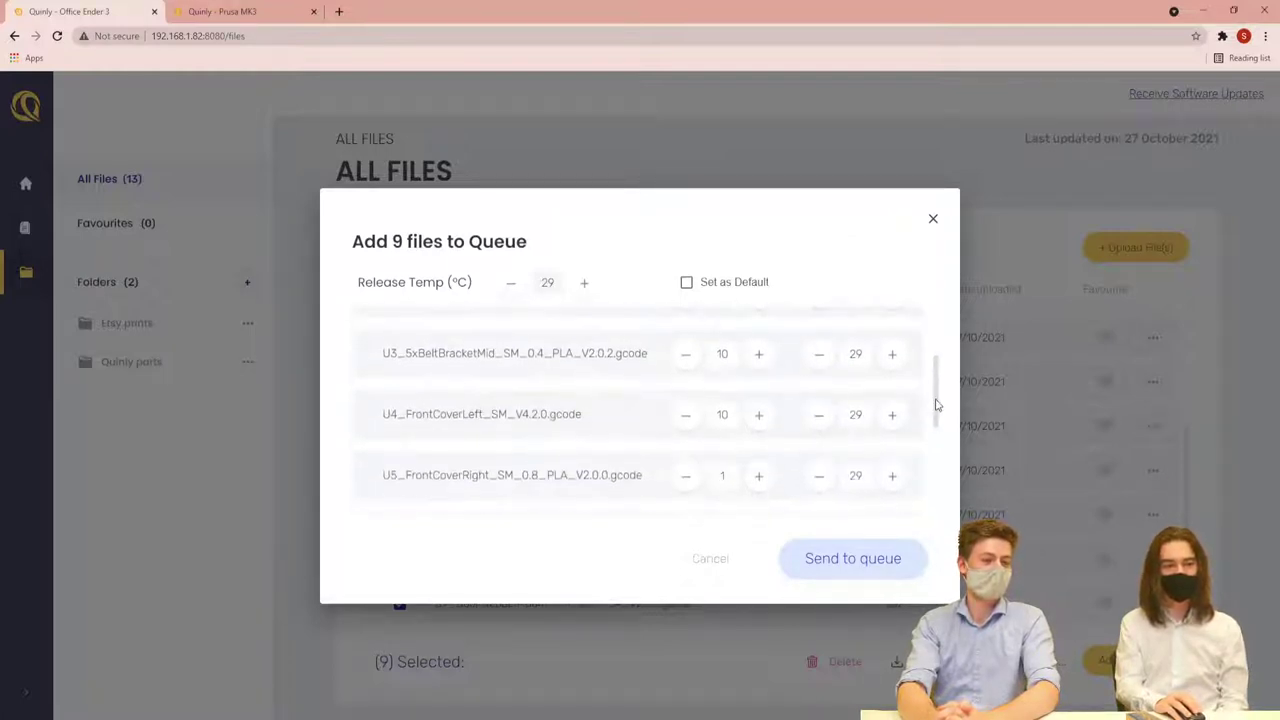
{"action": "left_click_drag", "start_coordinate": [937, 404], "coordinate": [944, 489]}
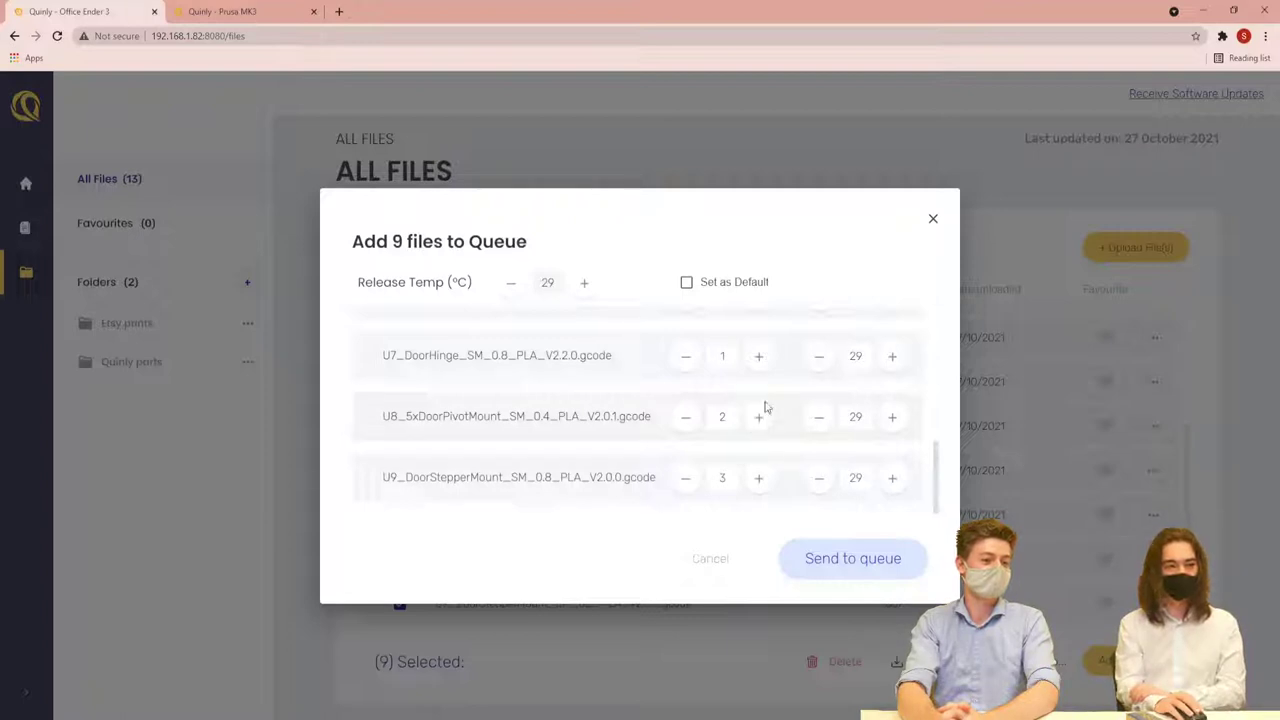
{"action": "scroll", "coordinate": [651, 420], "scroll_direction": "up", "scroll_amount": 5}
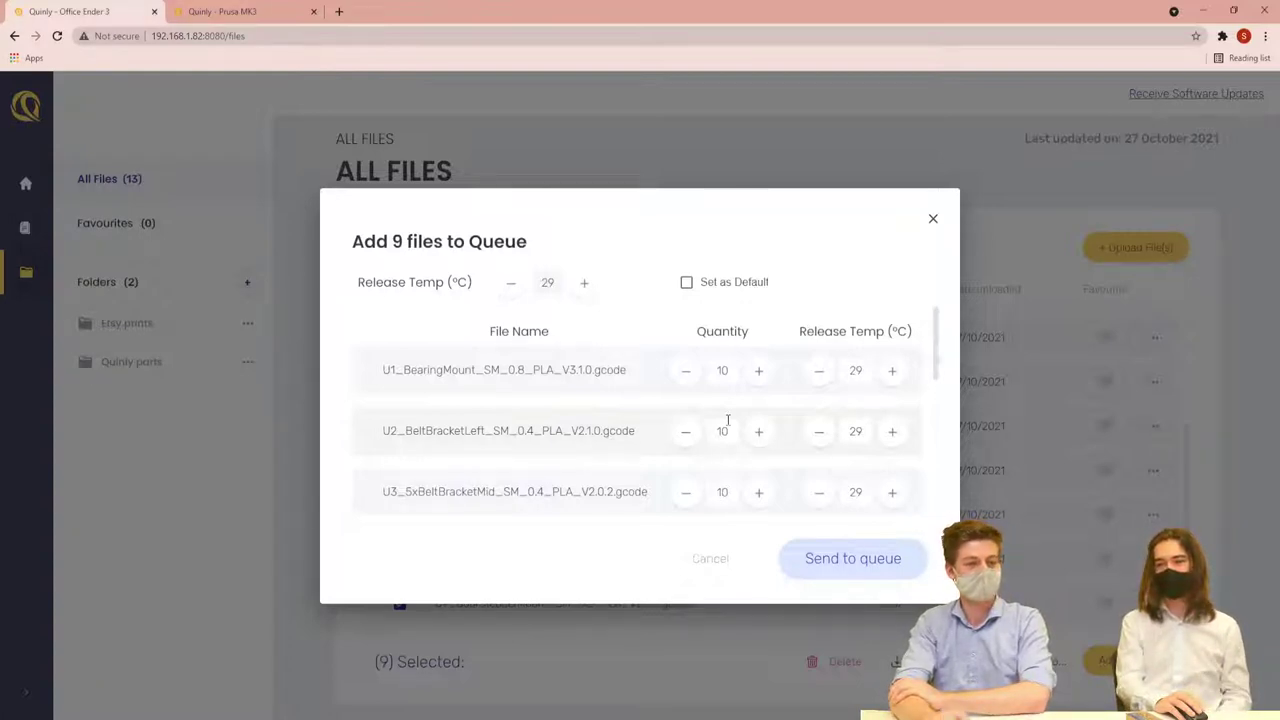
{"action": "scroll", "coordinate": [728, 420], "scroll_direction": "down", "scroll_amount": 4}
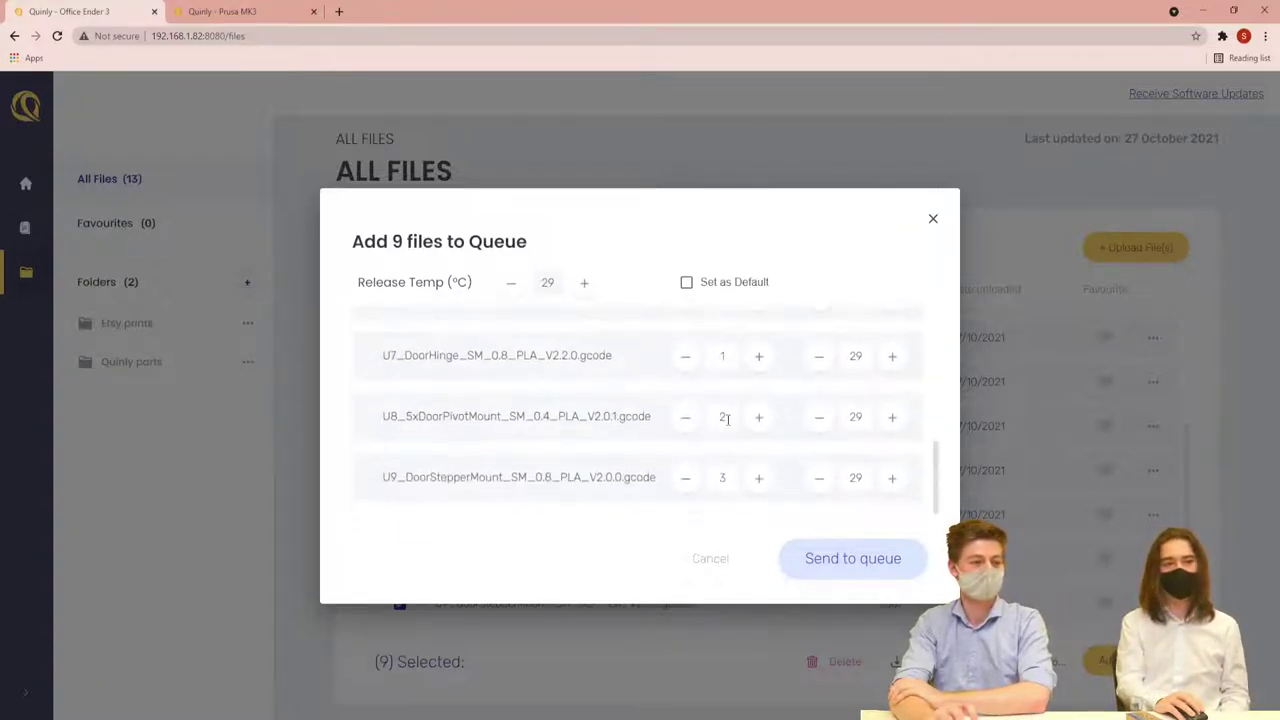
{"action": "scroll", "coordinate": [732, 424], "scroll_direction": "up", "scroll_amount": 5}
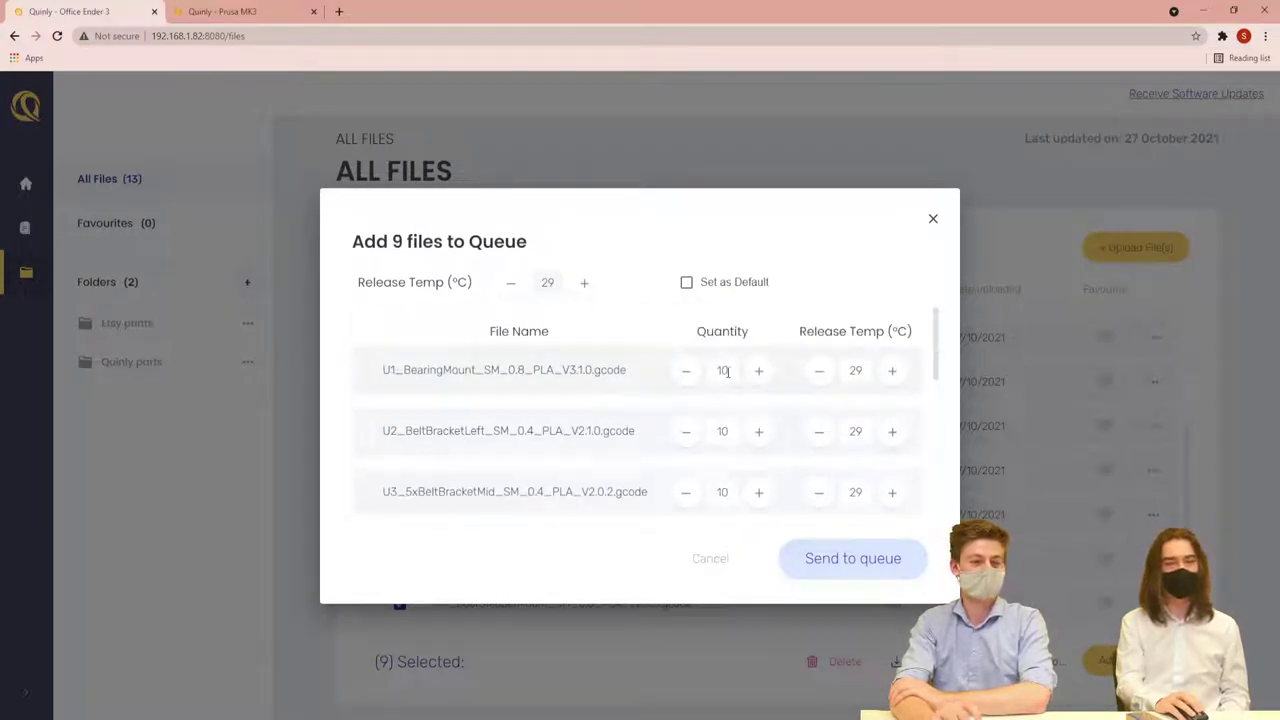
{"action": "left_click_drag", "start_coordinate": [711, 371], "coordinate": [737, 377]}
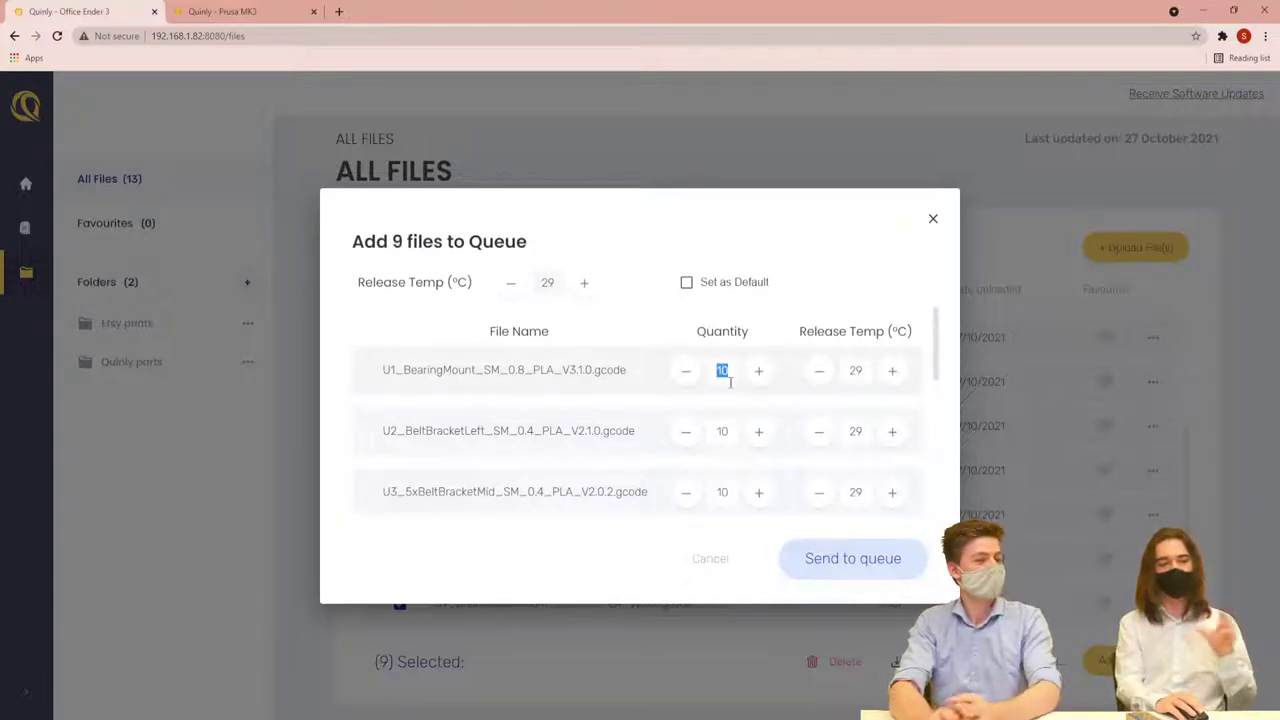
{"action": "scroll", "coordinate": [730, 382], "scroll_direction": "down", "scroll_amount": 3}
{"action": "scroll", "coordinate": [730, 388], "scroll_direction": "down", "scroll_amount": 2}
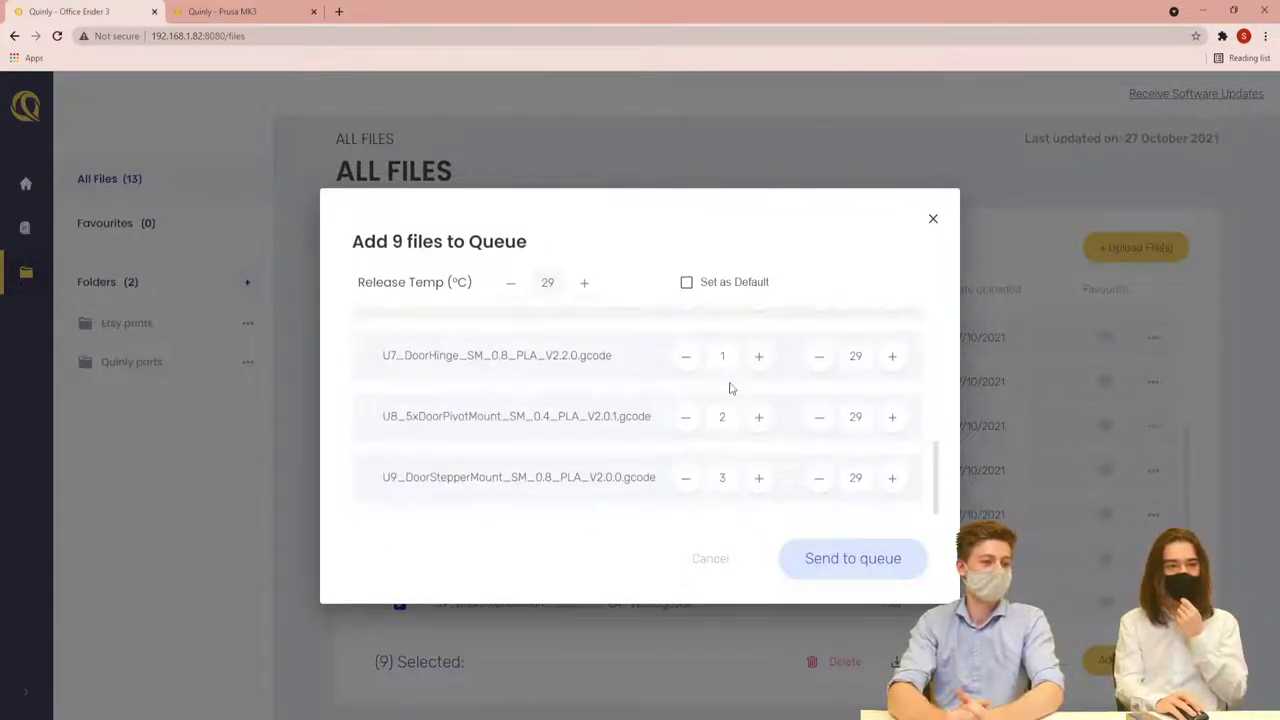
{"action": "scroll", "coordinate": [730, 388], "scroll_direction": "up", "scroll_amount": 5}
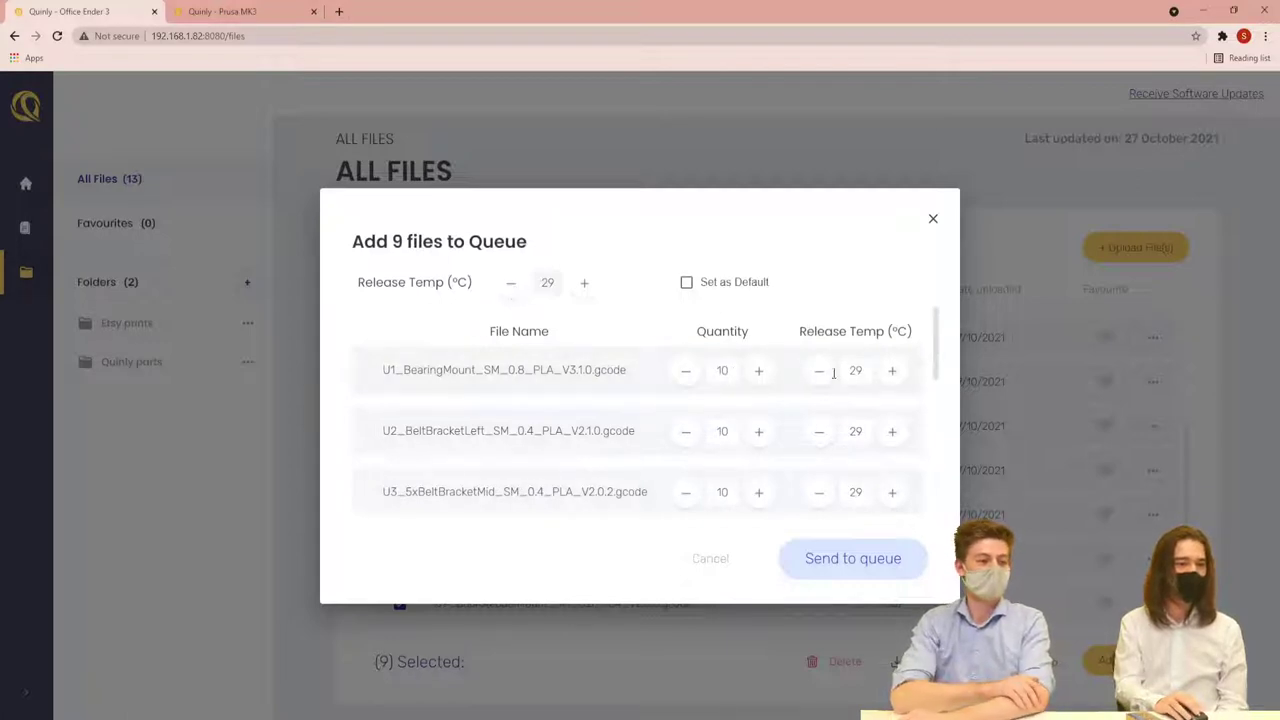
Raise the release temperature of U1_BearingMount alone to 32 °C
{"action": "left_click", "coordinate": [890, 371]}
{"action": "left_click", "coordinate": [823, 375]}
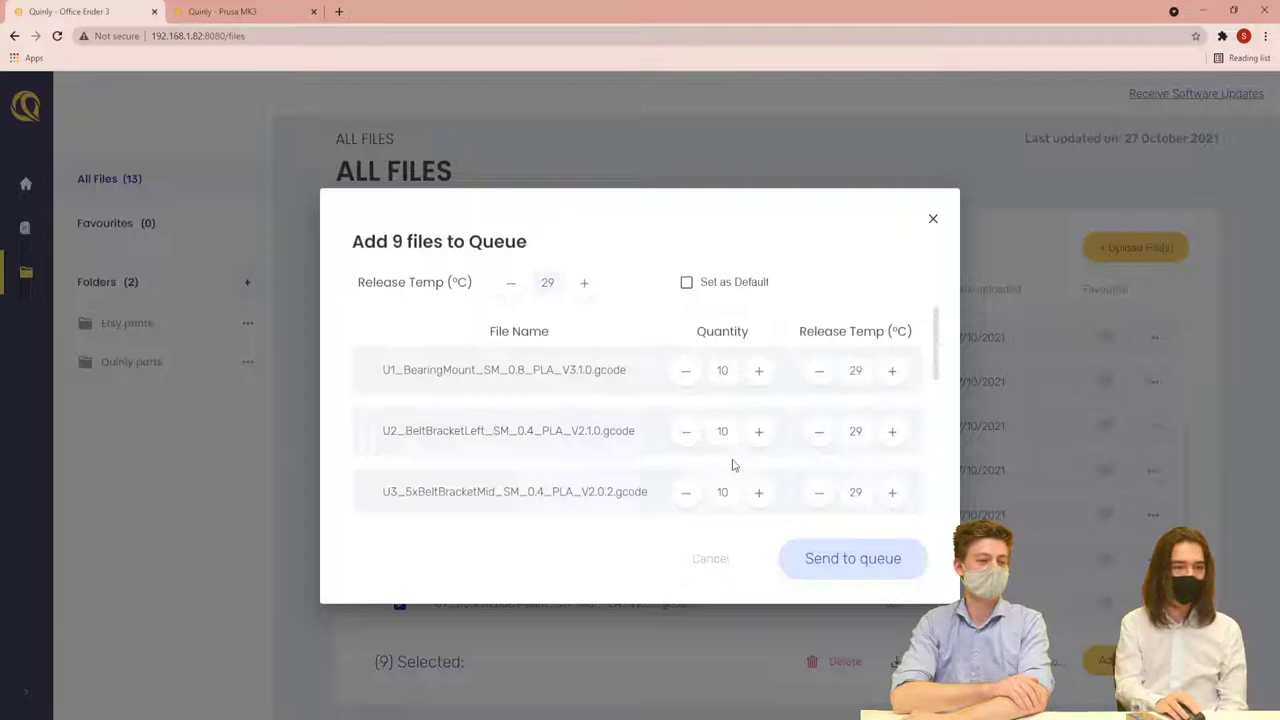
{"action": "left_click", "coordinate": [893, 372]}
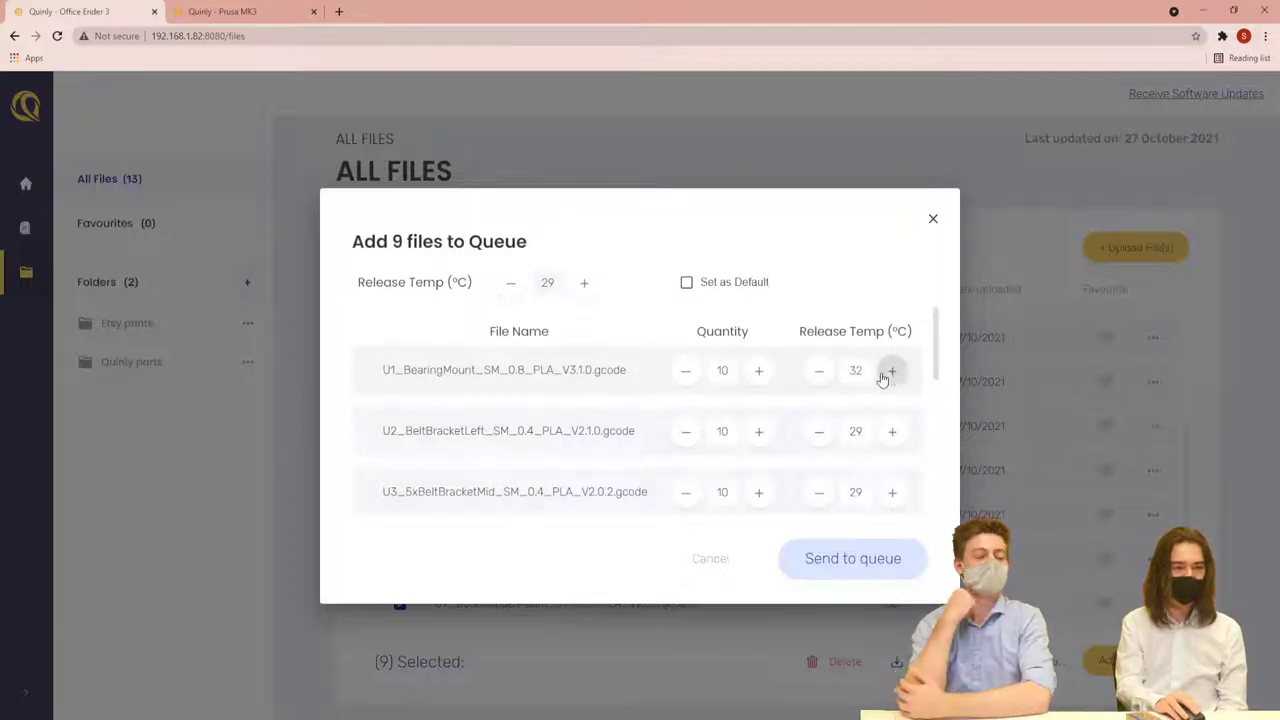
Set the shared release temperature of all nine files to 30 °C and check it throughout the list
{"action": "left_click", "coordinate": [586, 286]}
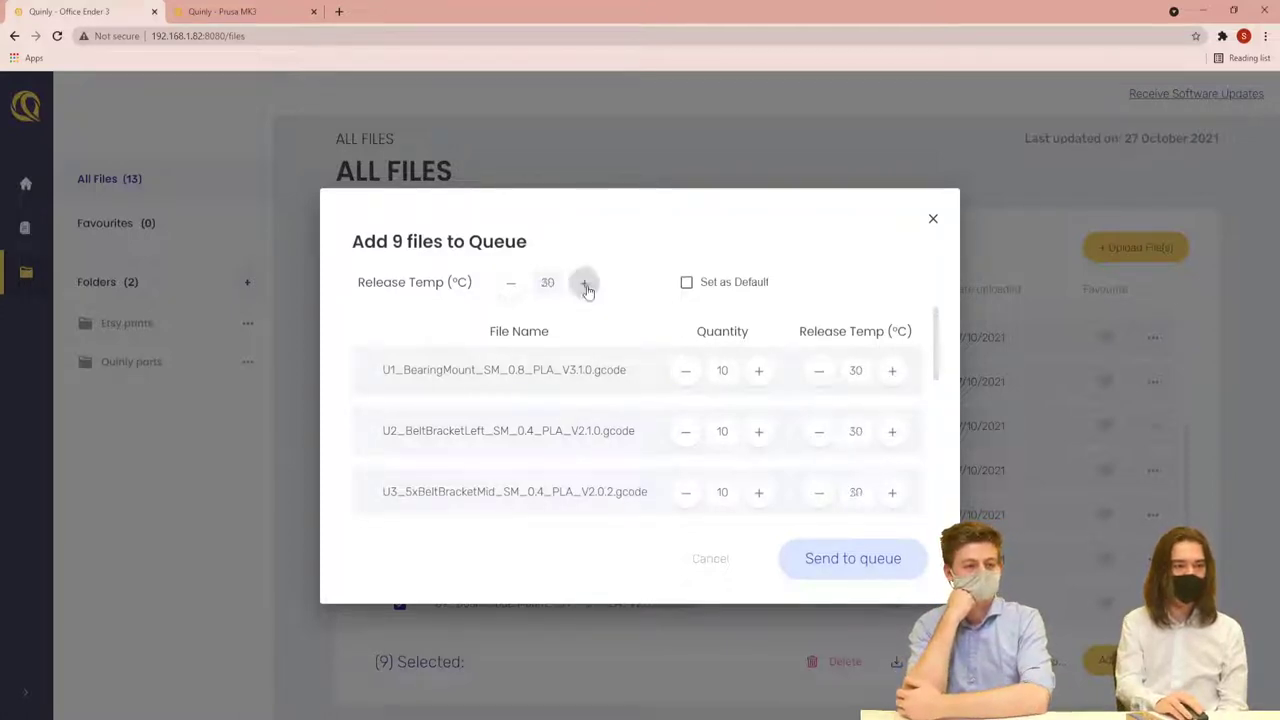
{"action": "scroll", "coordinate": [891, 470], "scroll_direction": "down", "scroll_amount": 5}
{"action": "scroll", "coordinate": [889, 470], "scroll_direction": "up", "scroll_amount": 5}
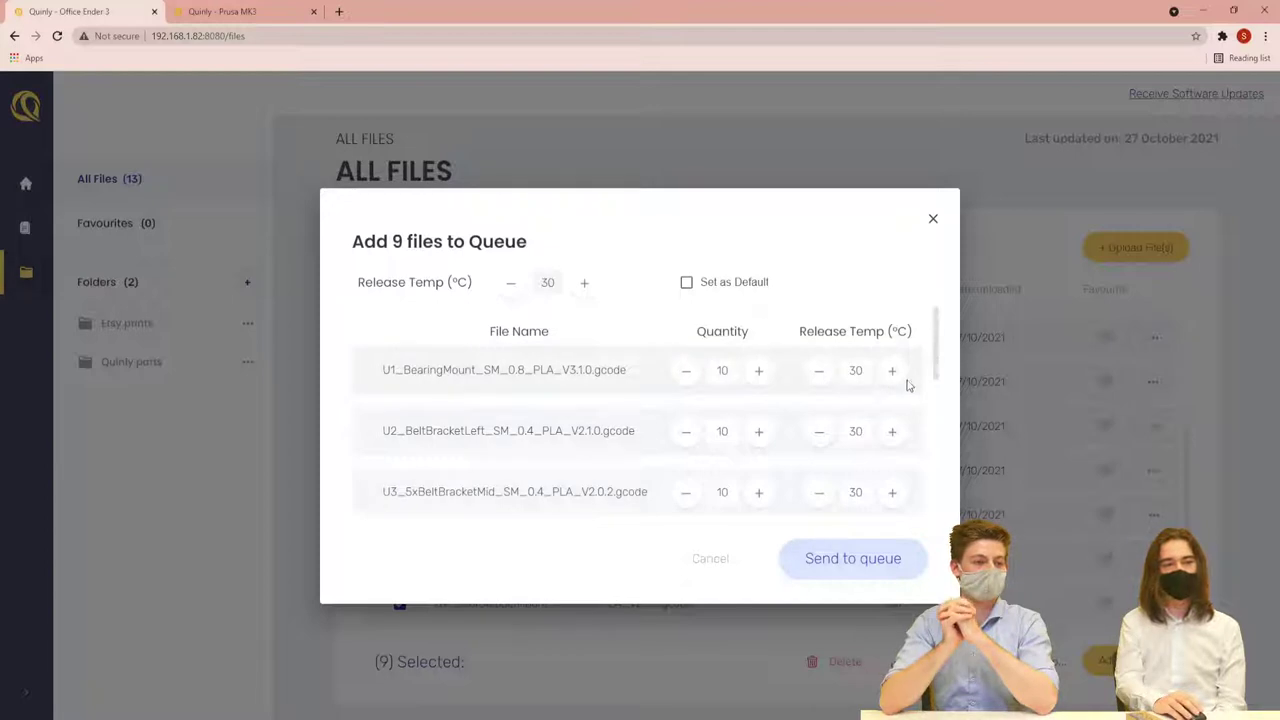
Set the shared release temperature to 40 °C and check that value for every file down to U9_DoorStepperMount
{"action": "left_click", "coordinate": [851, 371]}
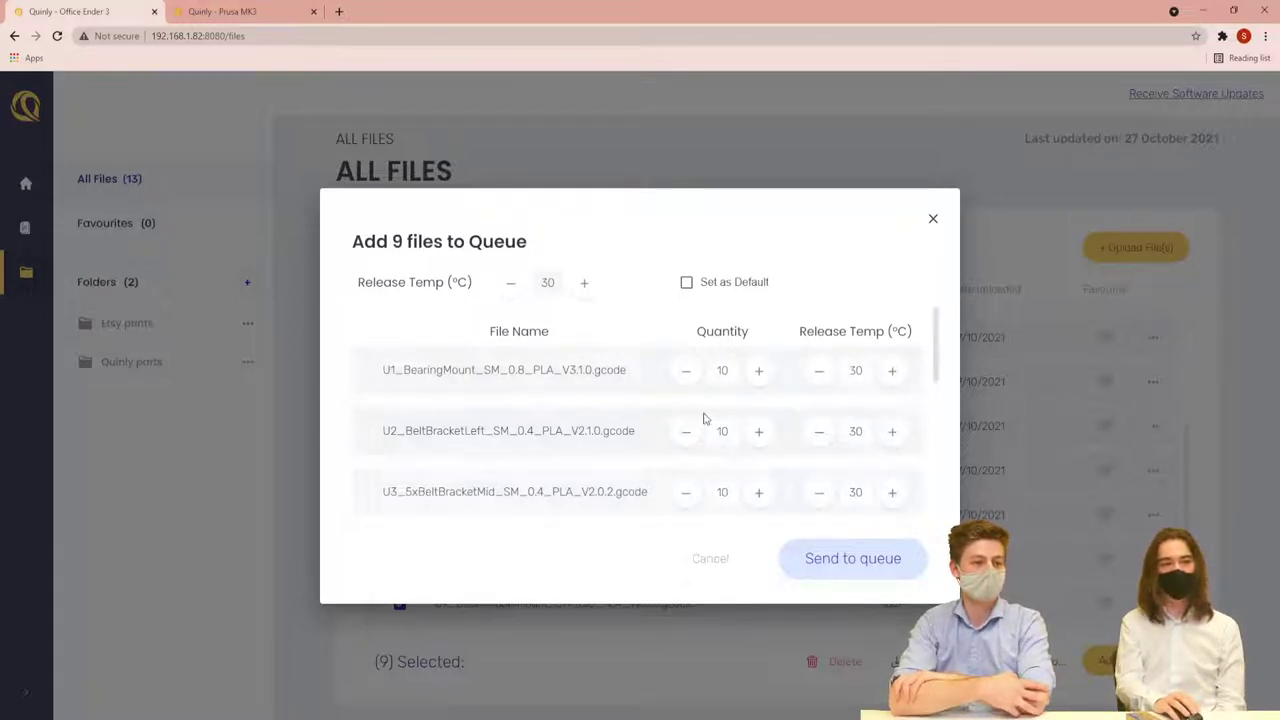
{"action": "scroll", "coordinate": [706, 419], "scroll_direction": "down", "scroll_amount": 1}
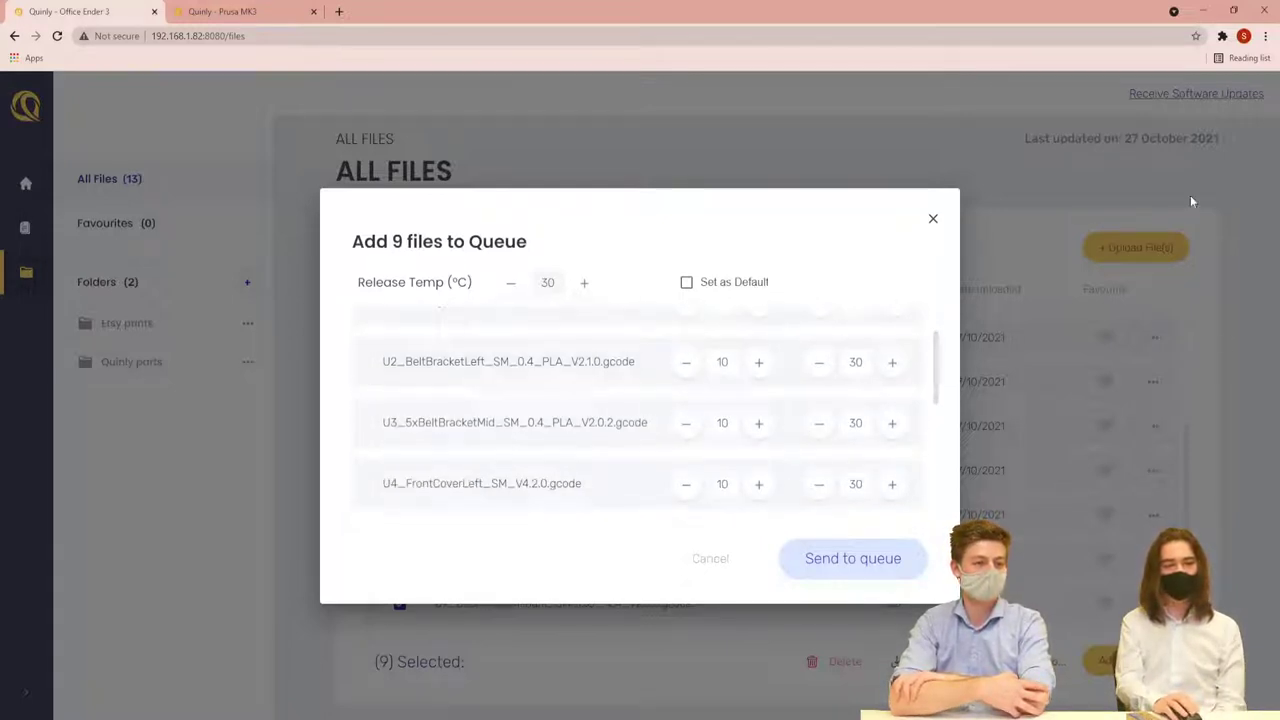
{"action": "scroll", "coordinate": [691, 406], "scroll_direction": "up", "scroll_amount": 1}
{"action": "left_click_drag", "start_coordinate": [548, 282], "coordinate": [535, 281]}
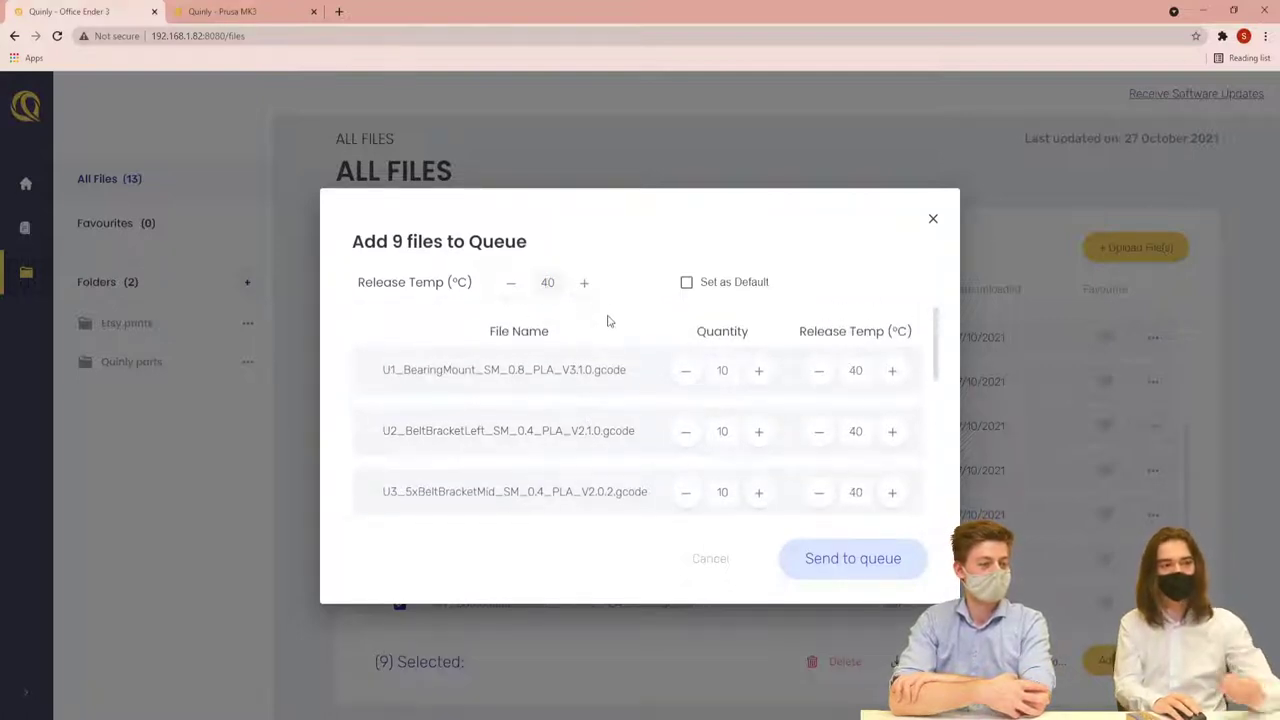
{"action": "scroll", "coordinate": [830, 408], "scroll_direction": "down", "scroll_amount": 4}
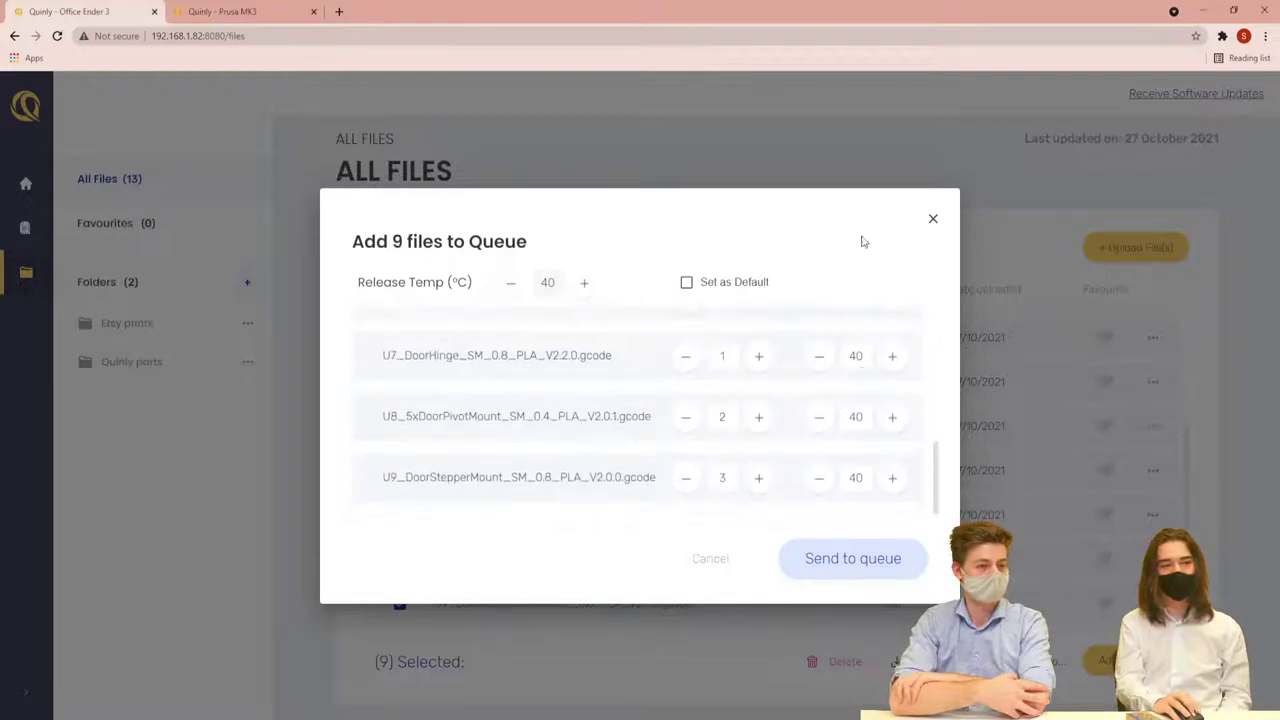
{"action": "scroll", "coordinate": [870, 370], "scroll_direction": "up", "scroll_amount": 5}
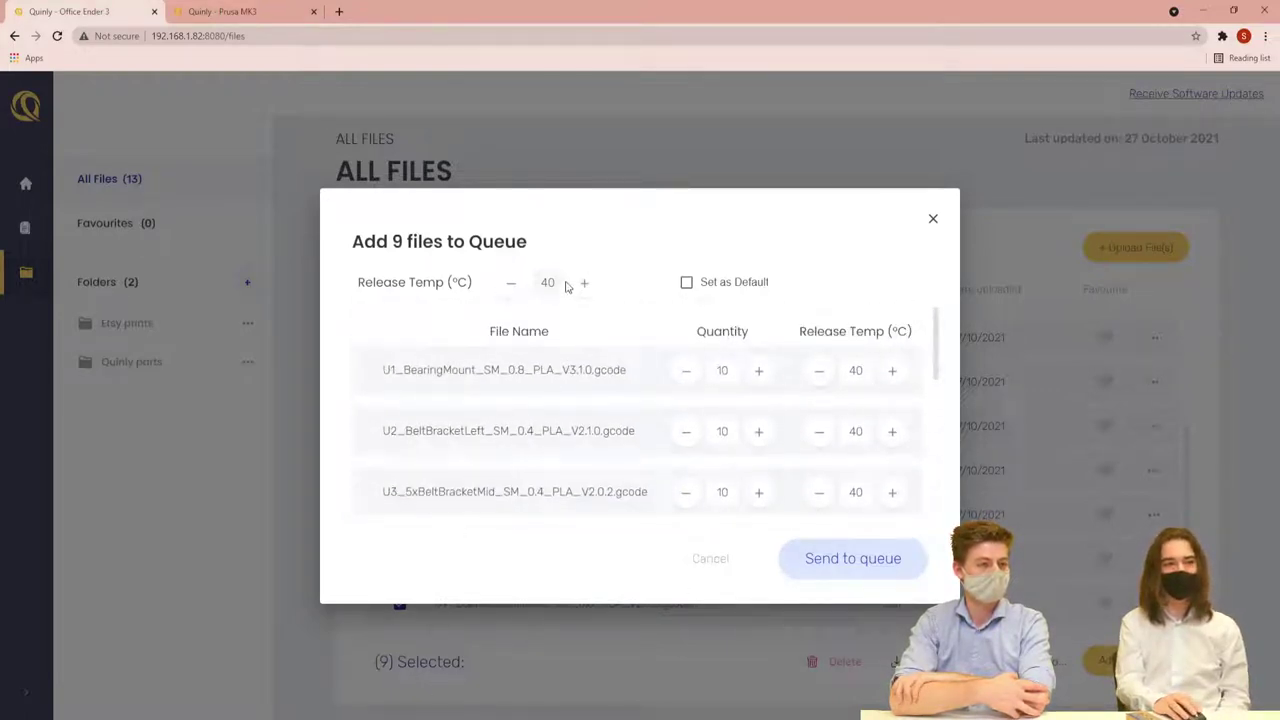
Set the shared release temperature of all nine files to 29 °C
{"action": "left_click_drag", "start_coordinate": [558, 282], "coordinate": [482, 309]}
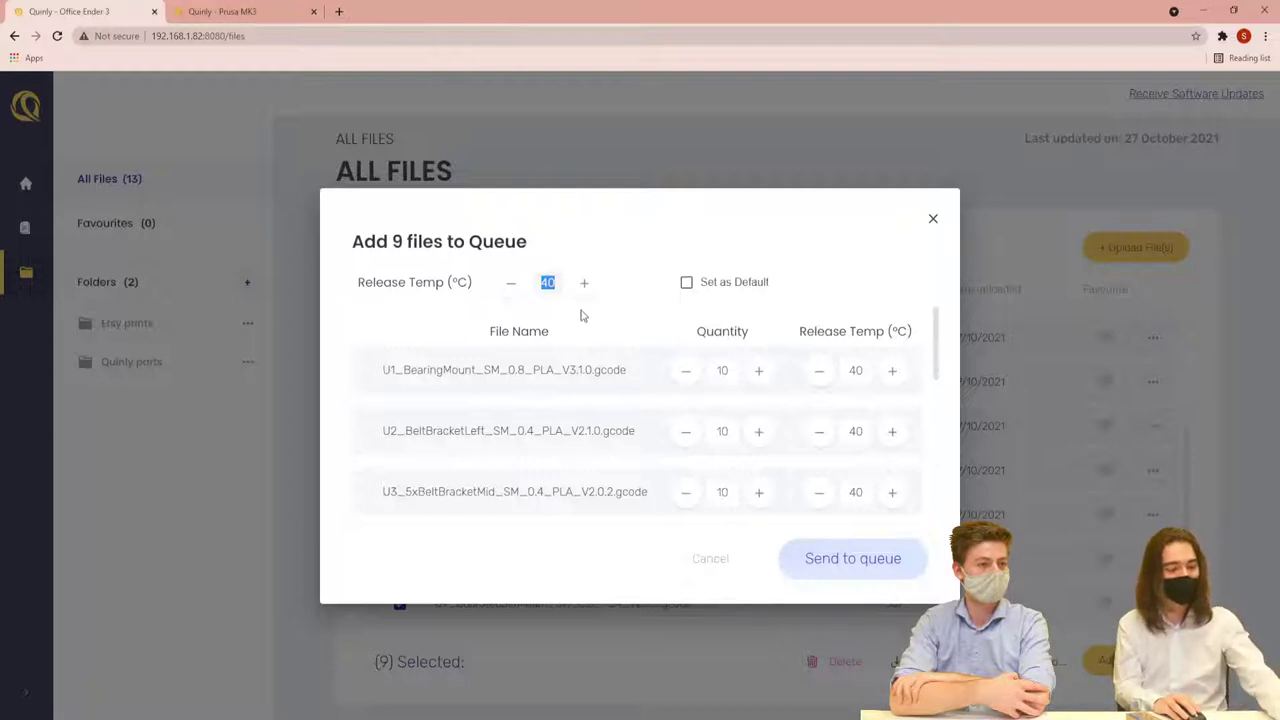
{"action": "type", "text": "29"}
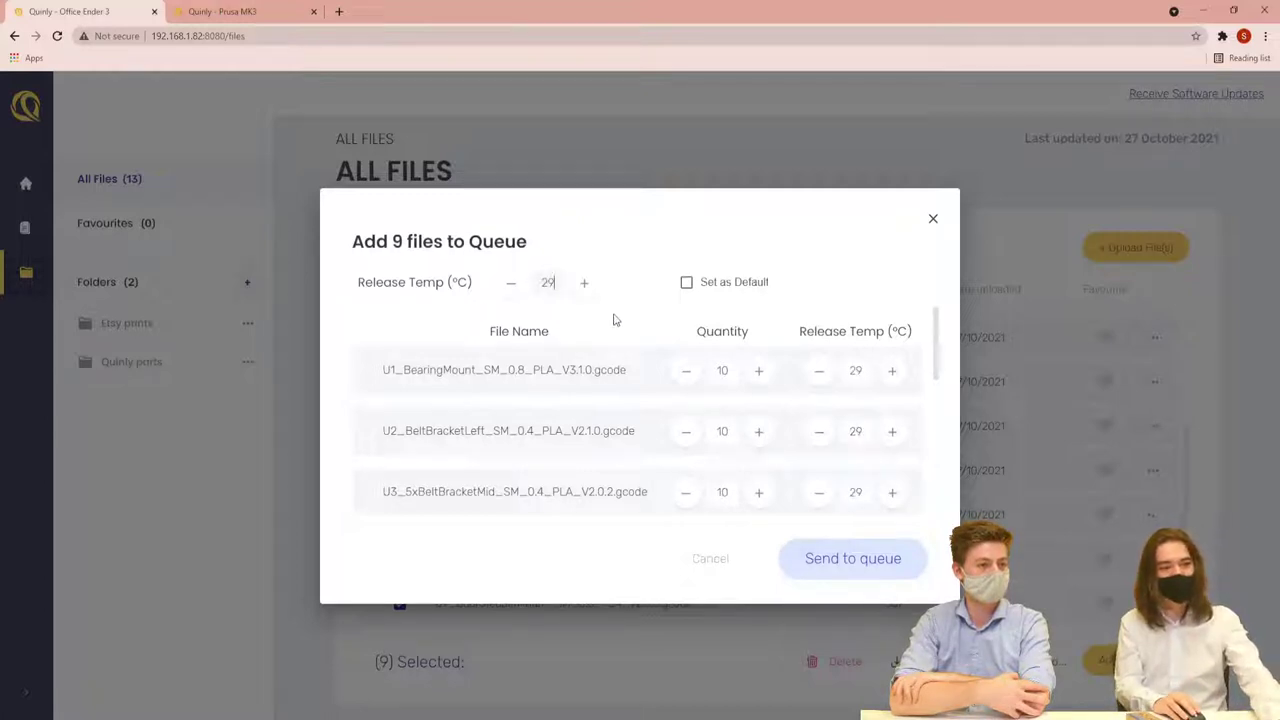
{"action": "scroll", "coordinate": [716, 345], "scroll_direction": "down", "scroll_amount": 1}
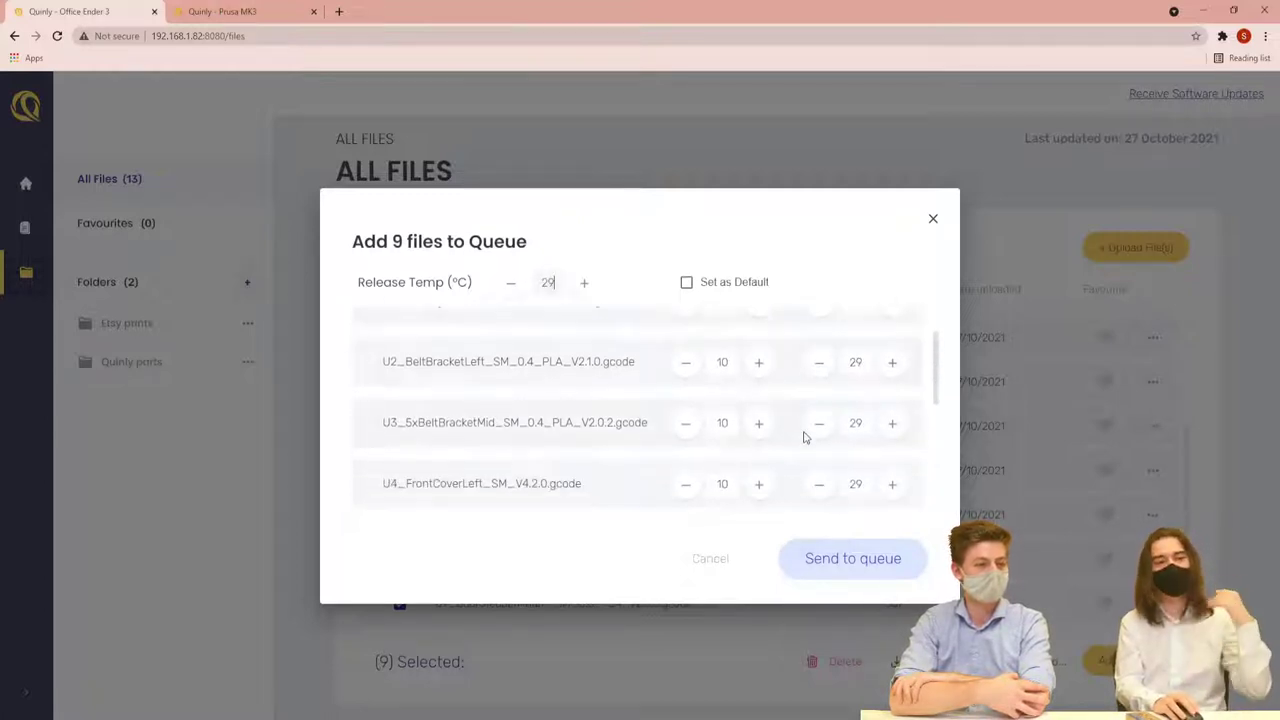
Try a release temperature of 32 °C for U4_FrontCoverLeft alone, and return it to 29 °C
{"action": "scroll", "coordinate": [810, 422], "scroll_direction": "down", "scroll_amount": 1}
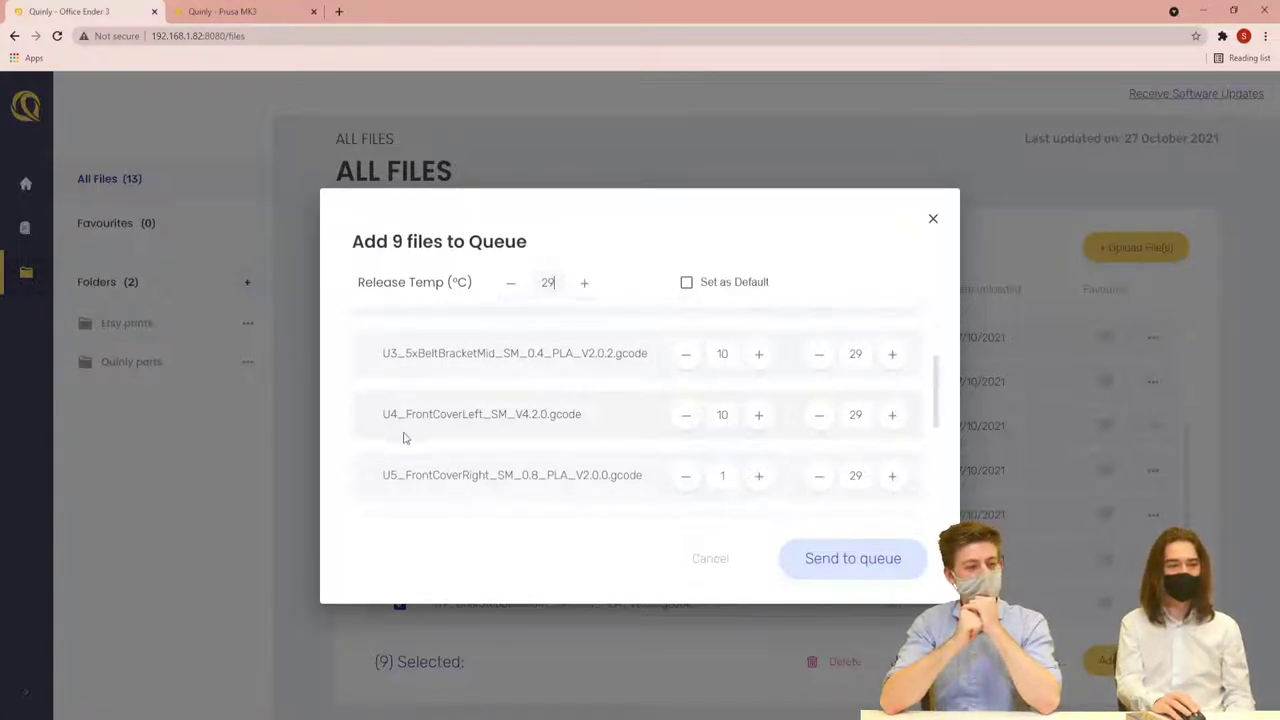
{"action": "left_click_drag", "start_coordinate": [380, 414], "coordinate": [401, 416]}
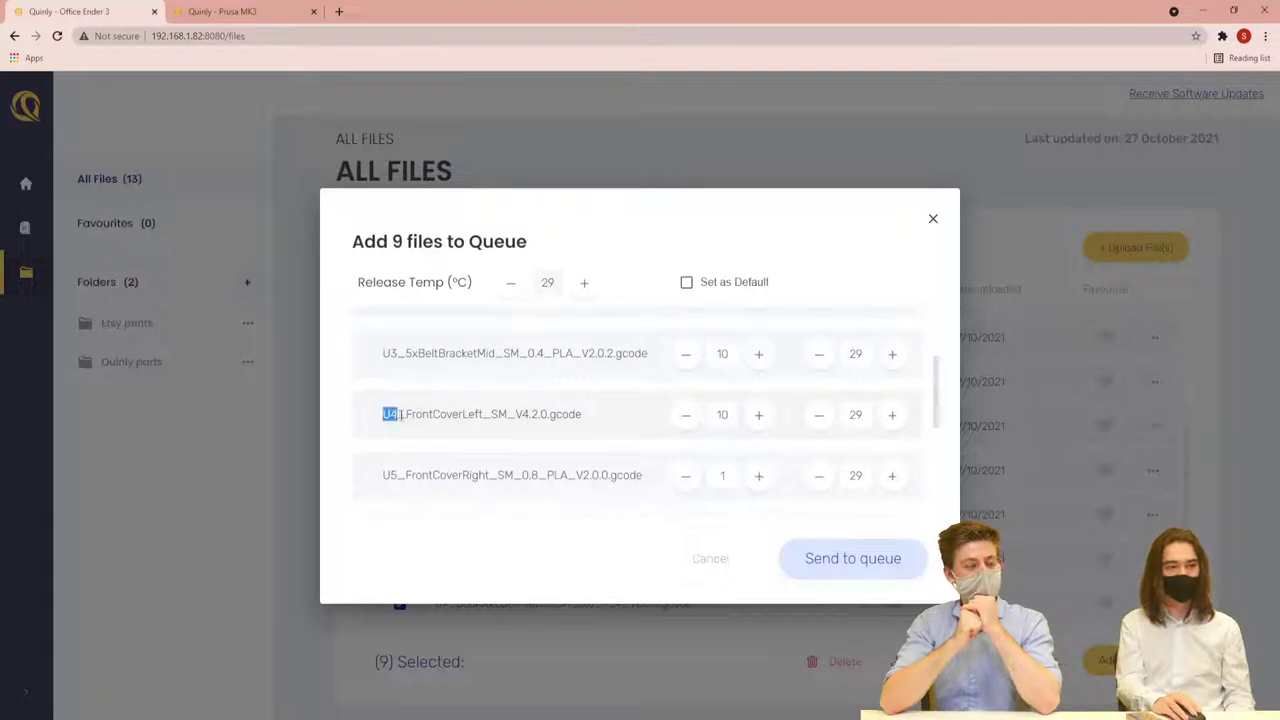
{"action": "left_click", "coordinate": [892, 418]}
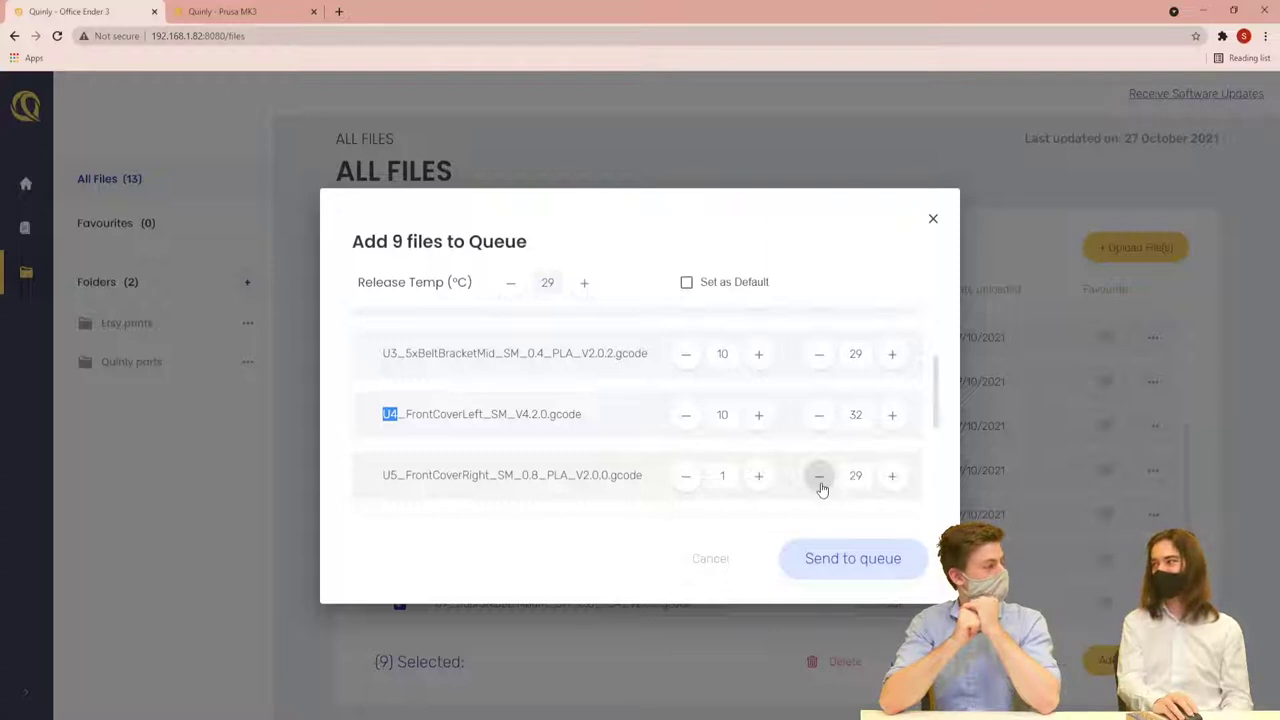
{"action": "left_click", "coordinate": [819, 420]}
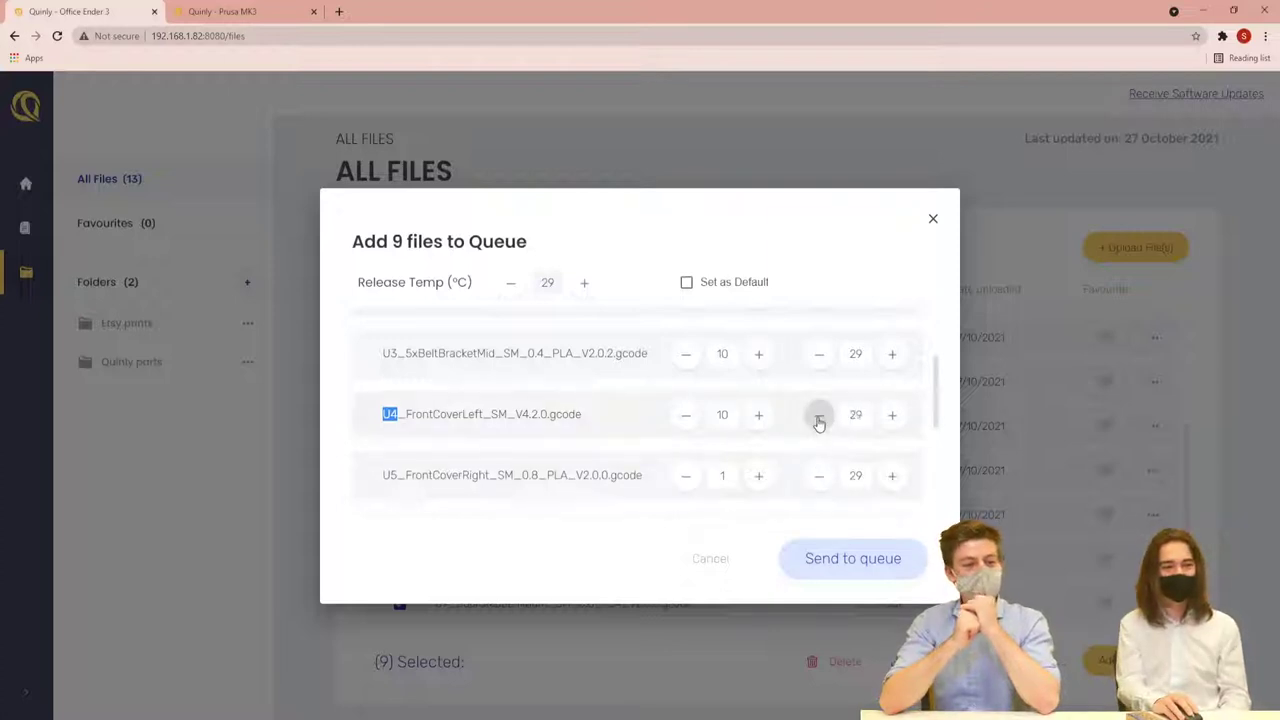
{"action": "scroll", "coordinate": [614, 352], "scroll_direction": "up", "scroll_amount": 3}
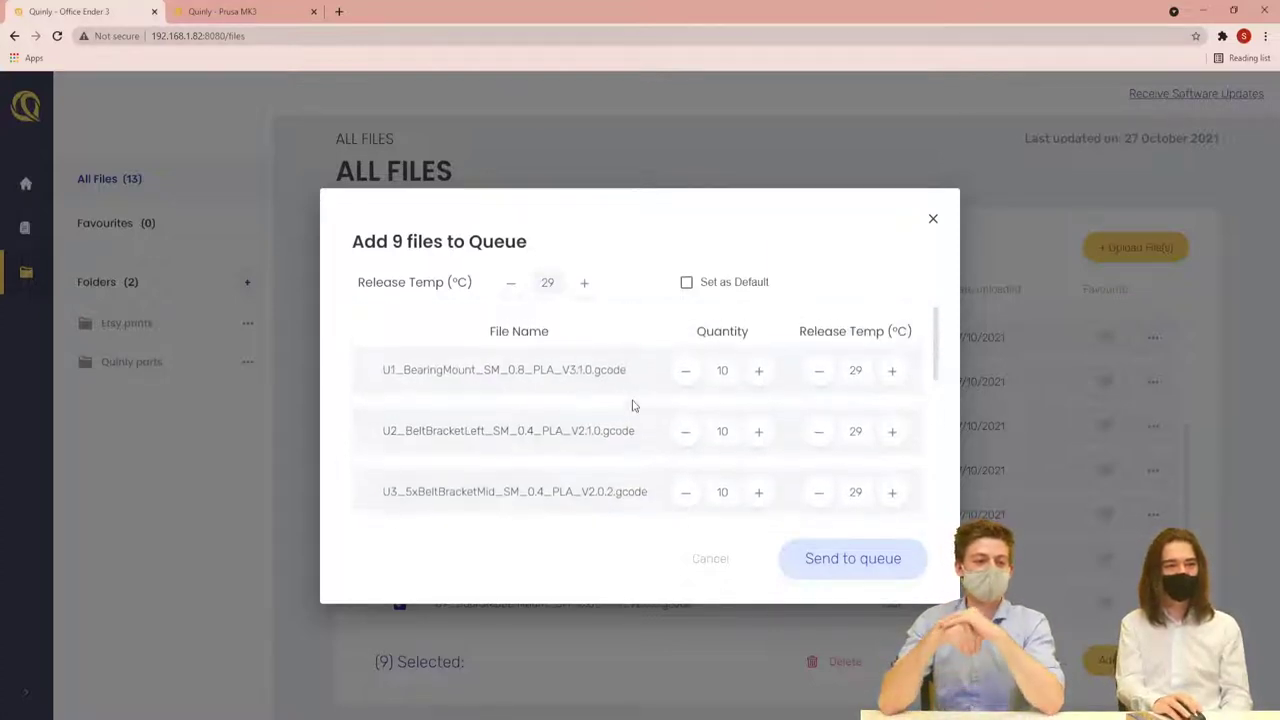
Send the nine files to the print queue and open the queue to check its jobs
{"action": "scroll", "coordinate": [636, 413], "scroll_direction": "down", "scroll_amount": 5}
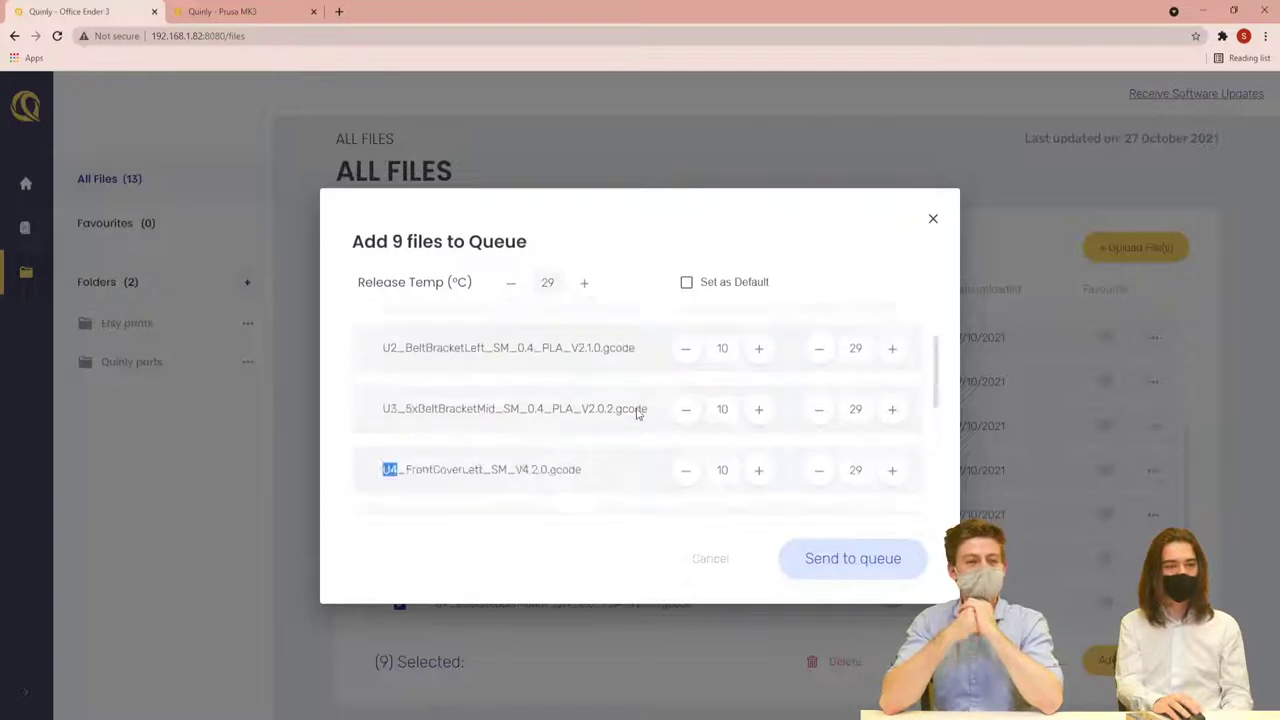
{"action": "left_click", "coordinate": [860, 566]}
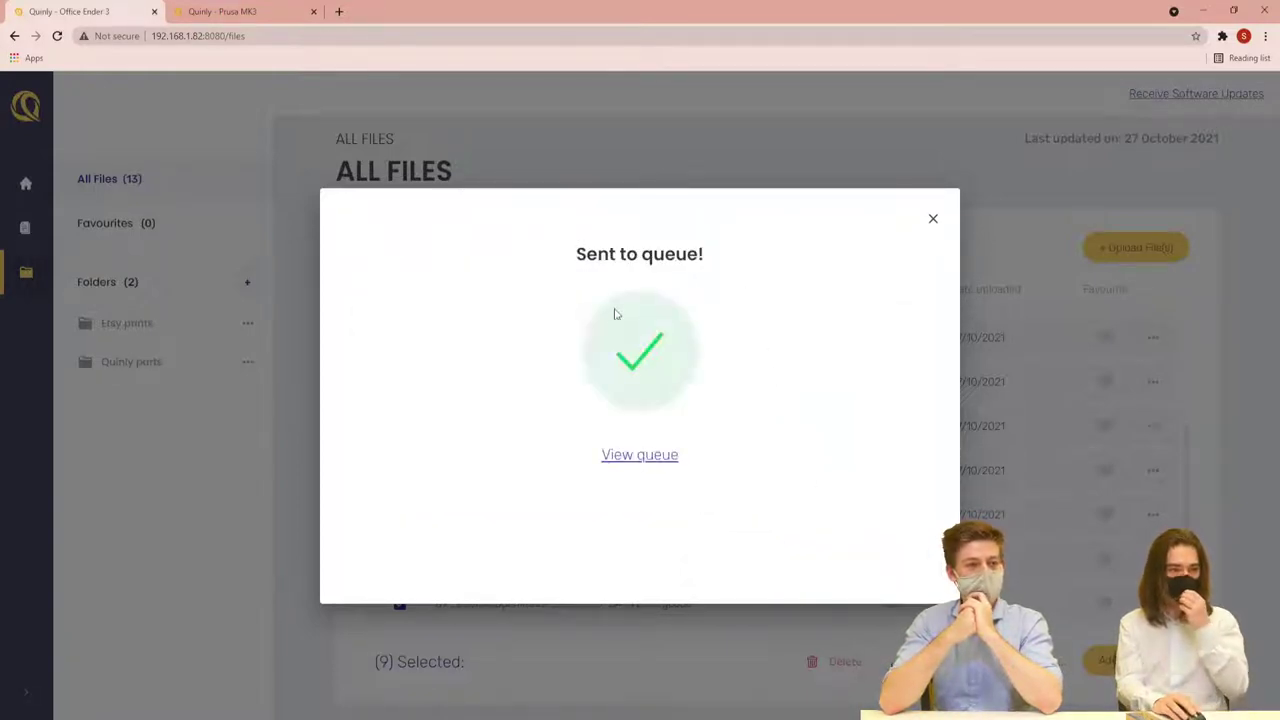
{"action": "left_click", "coordinate": [637, 464]}
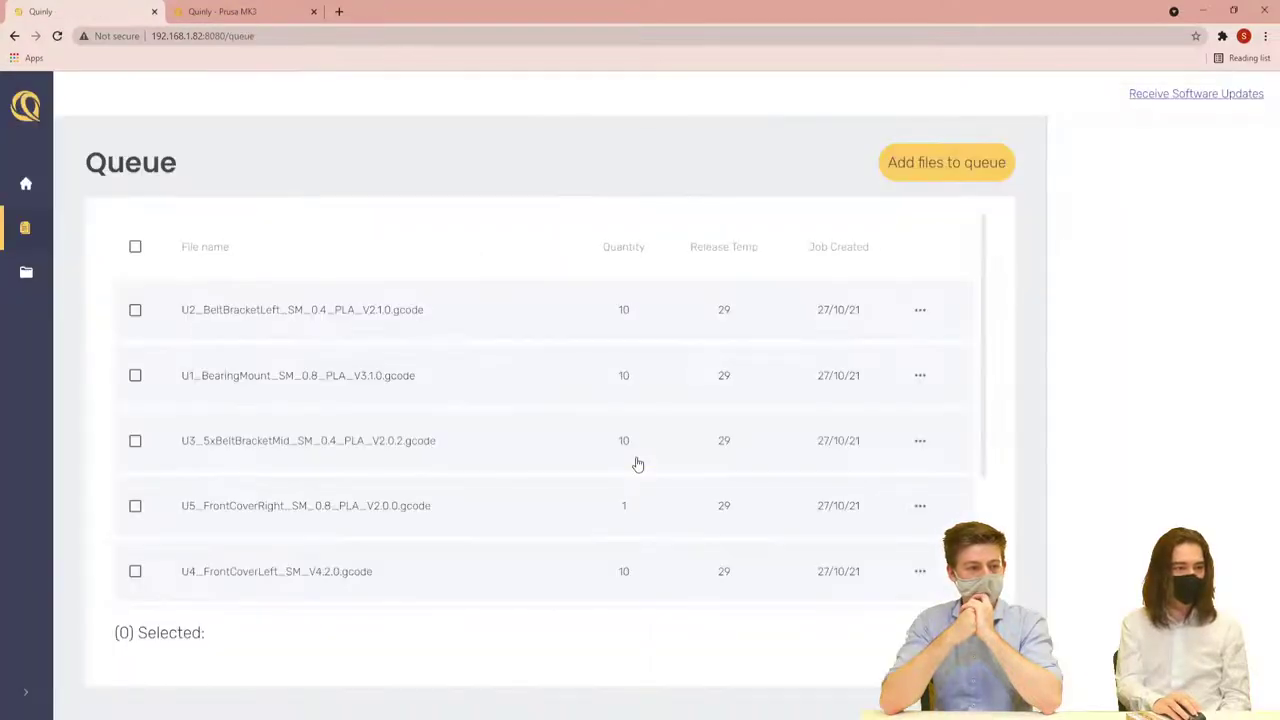
{"action": "scroll", "coordinate": [523, 383], "scroll_direction": "down", "scroll_amount": 2}
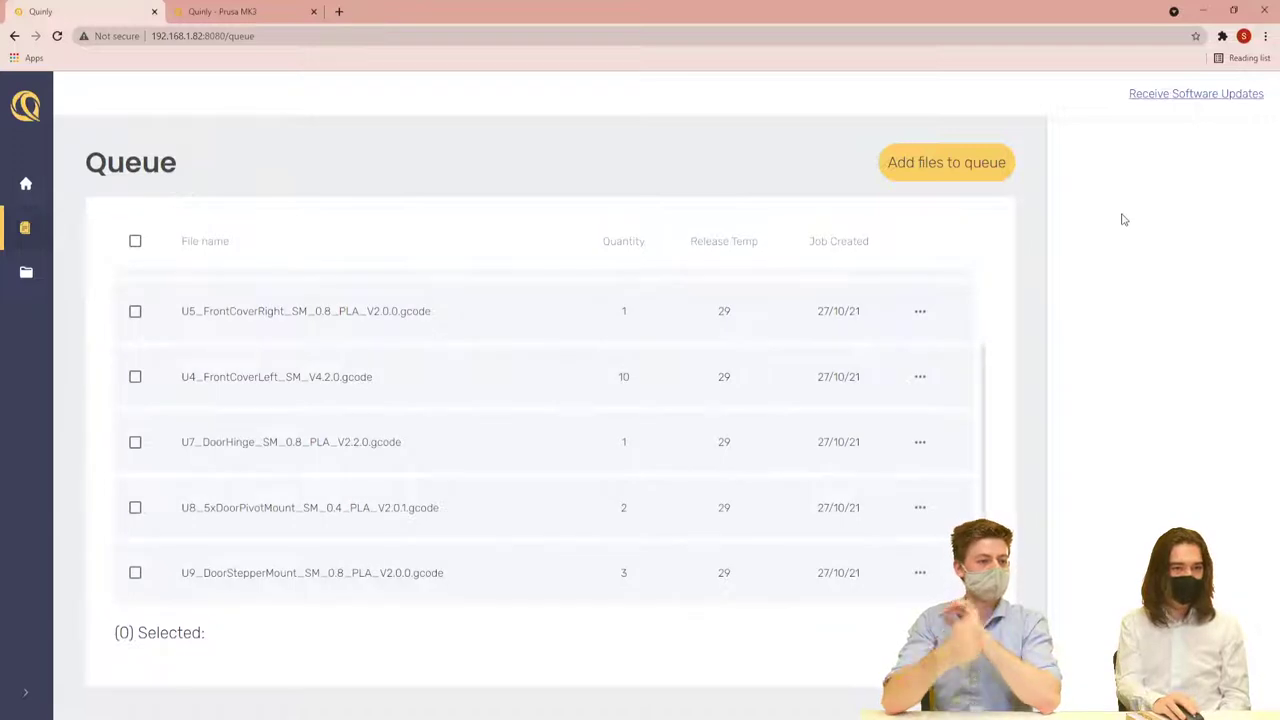
{"action": "scroll", "coordinate": [321, 467], "scroll_direction": "up", "scroll_amount": 2}
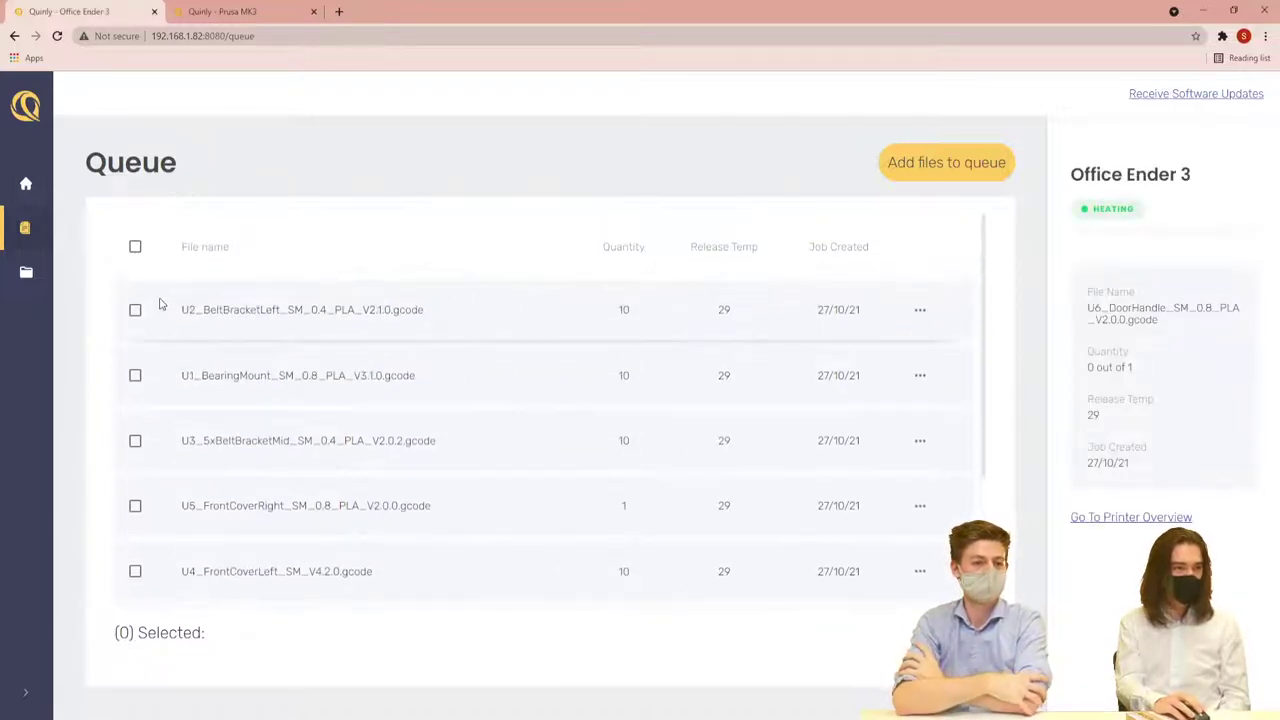
{"action": "scroll", "coordinate": [132, 490], "scroll_direction": "down", "scroll_amount": 2}
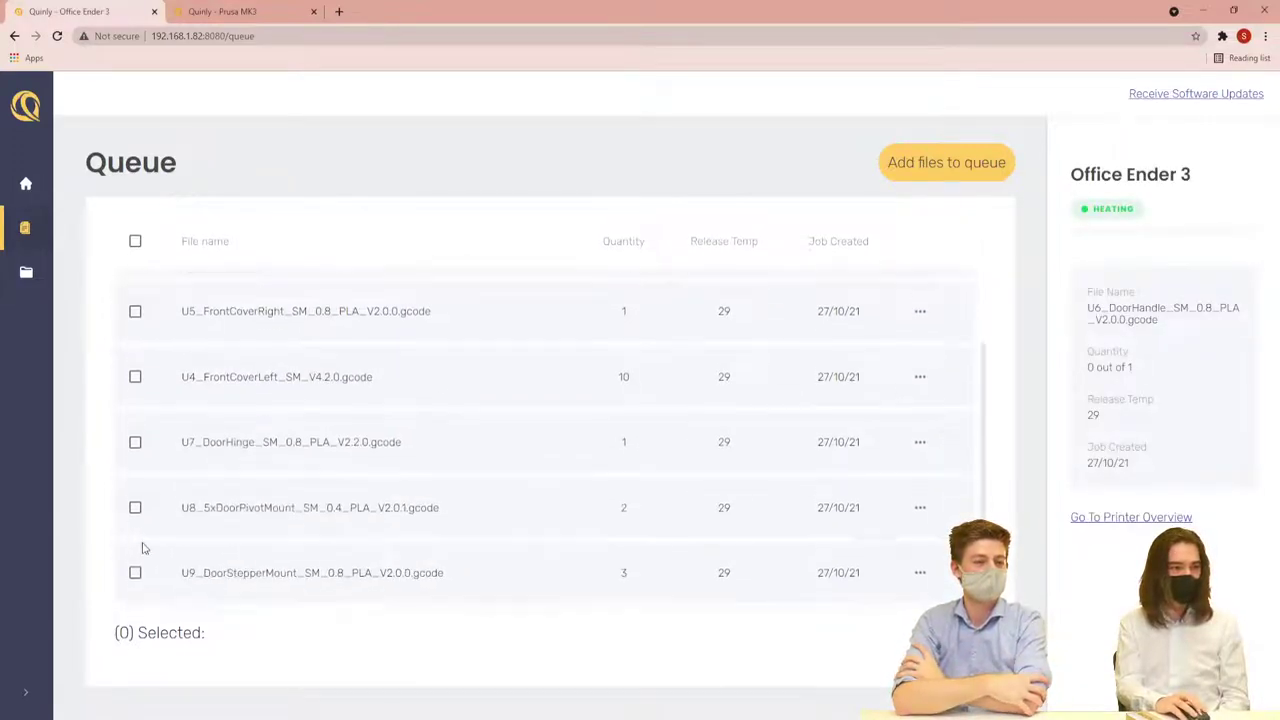
Select all queued jobs, view the actions available for the U1_BearingMount job, and clear the selection
{"action": "left_click", "coordinate": [136, 244]}
{"action": "scroll", "coordinate": [700, 546], "scroll_direction": "up", "scroll_amount": 3}
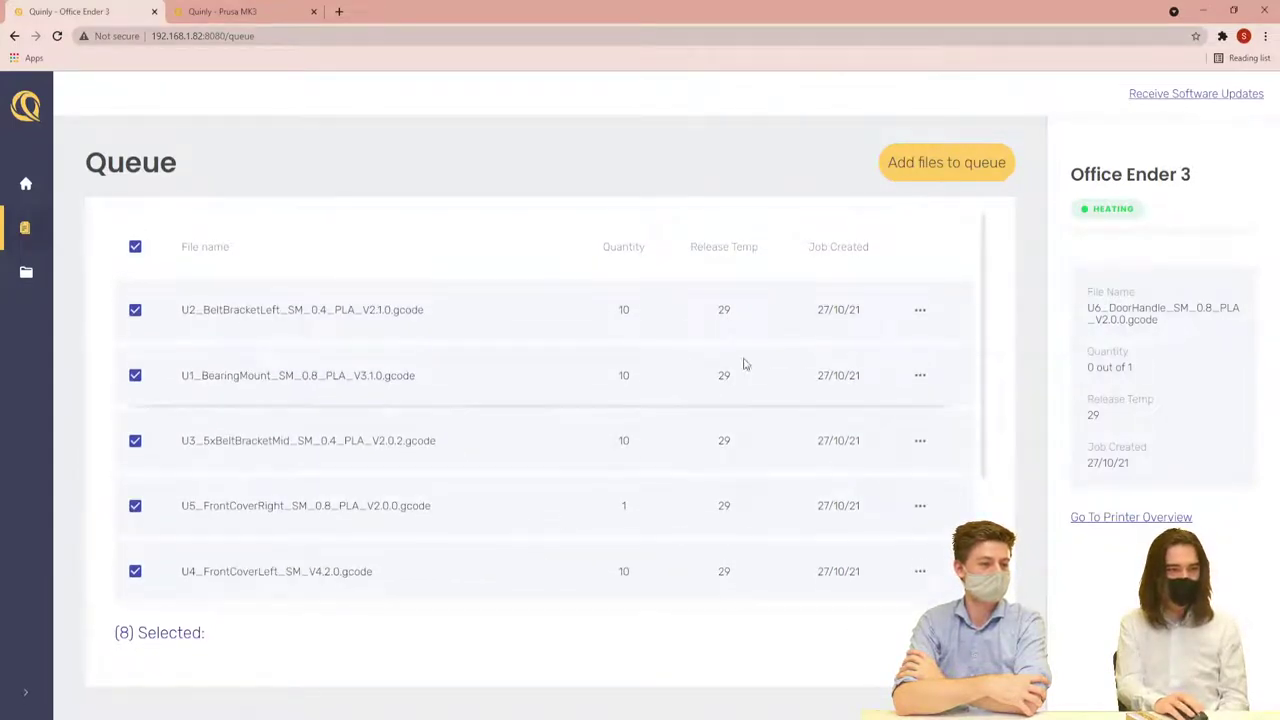
{"action": "left_click", "coordinate": [920, 375]}
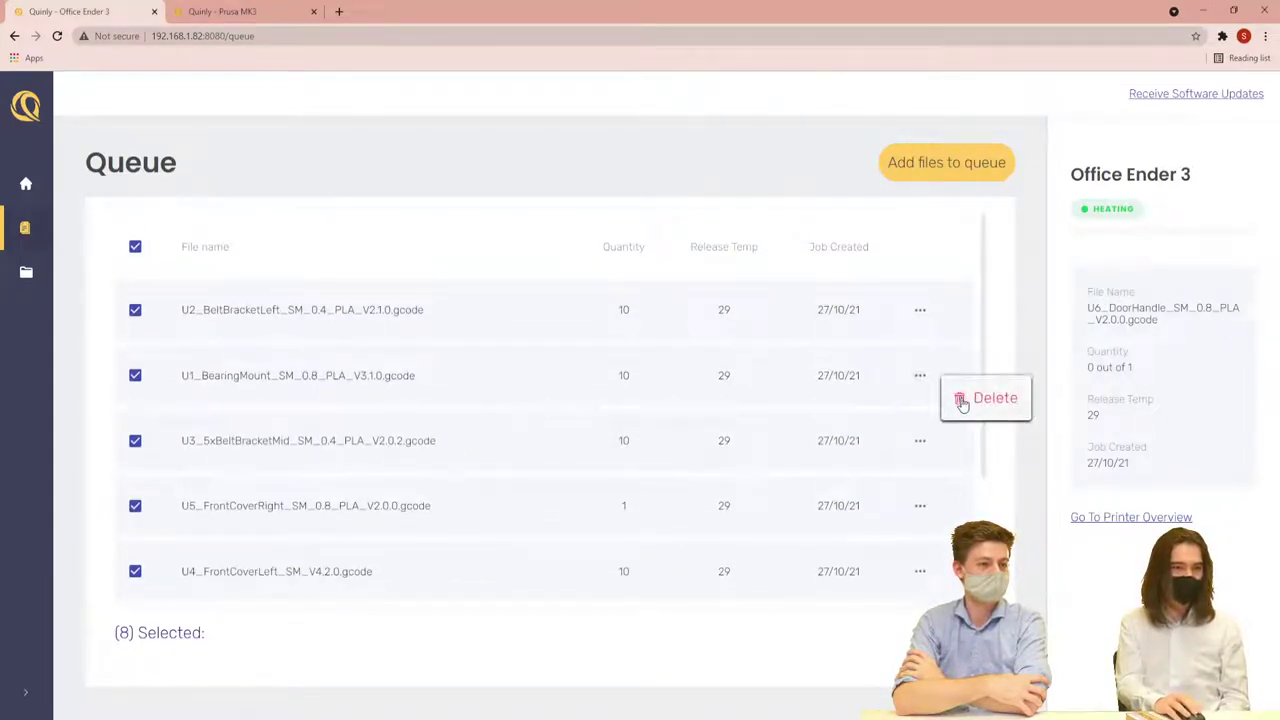
{"action": "left_click", "coordinate": [136, 255]}
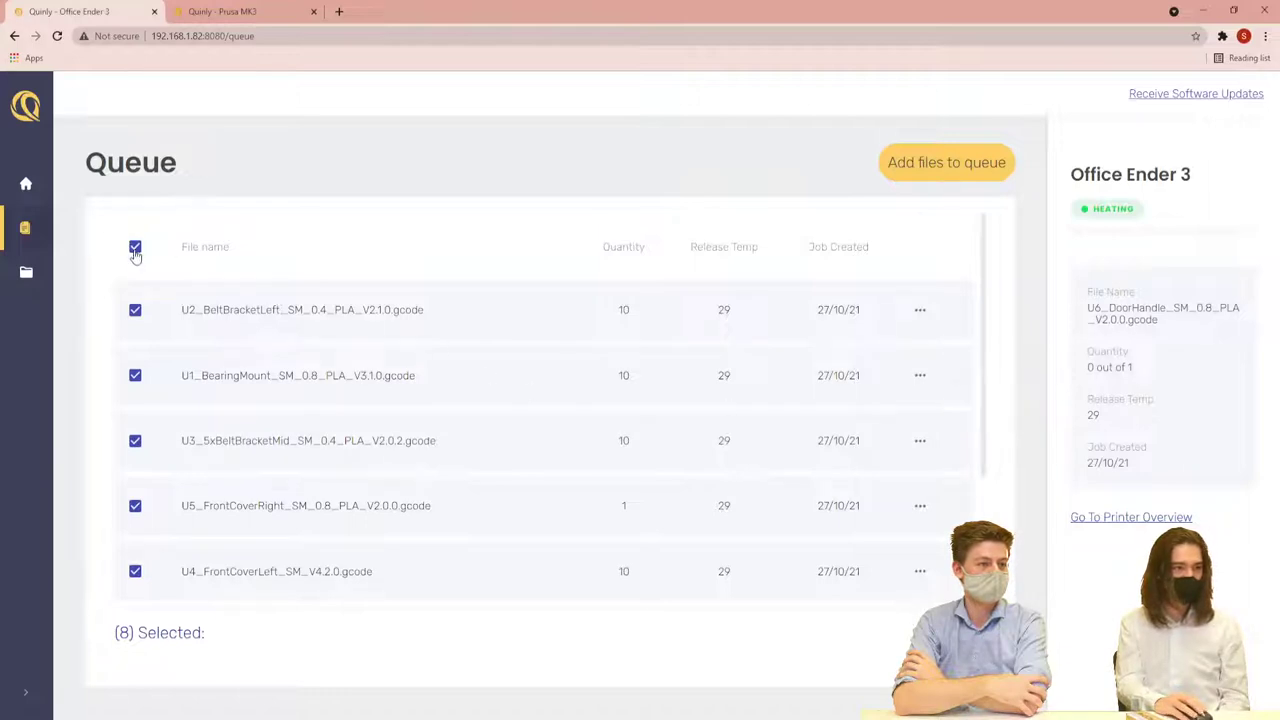
{"action": "left_click", "coordinate": [135, 250]}
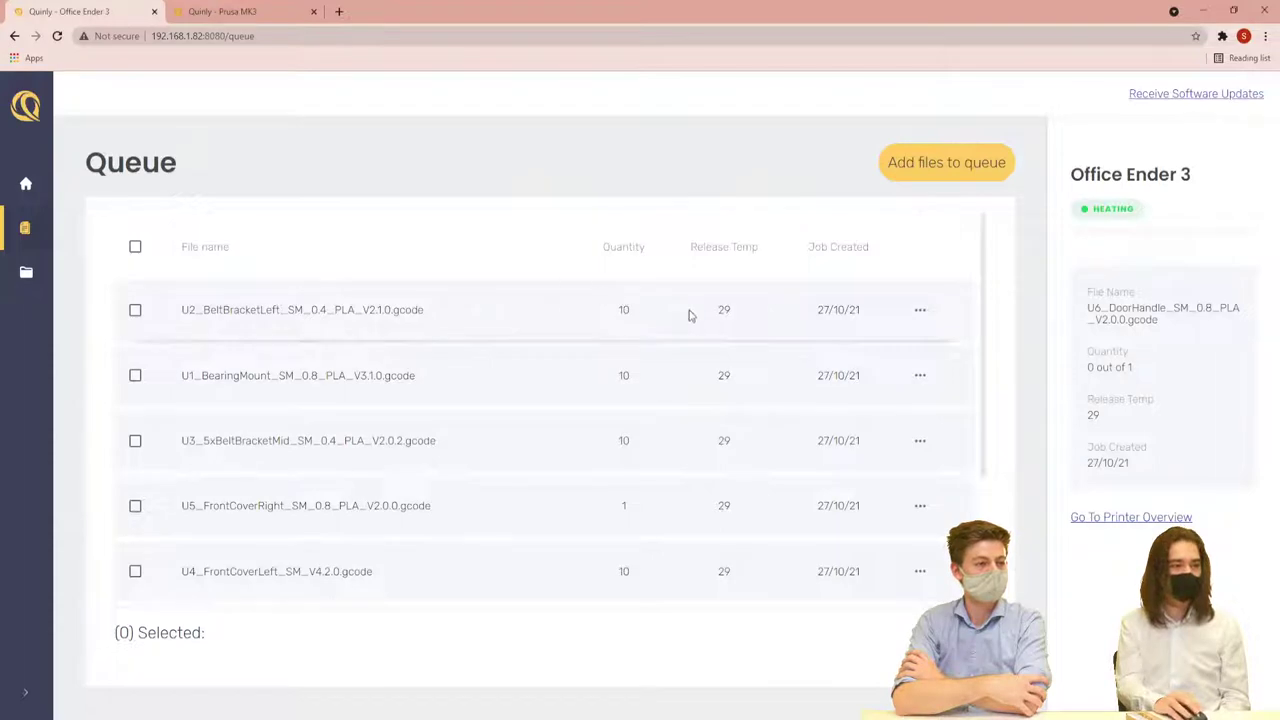
Review the queued jobs with their quantities and release temperatures down to U9_DoorStepperMount
{"action": "scroll", "coordinate": [430, 391], "scroll_direction": "down", "scroll_amount": 1}
{"action": "scroll", "coordinate": [620, 388], "scroll_direction": "up", "scroll_amount": 1}
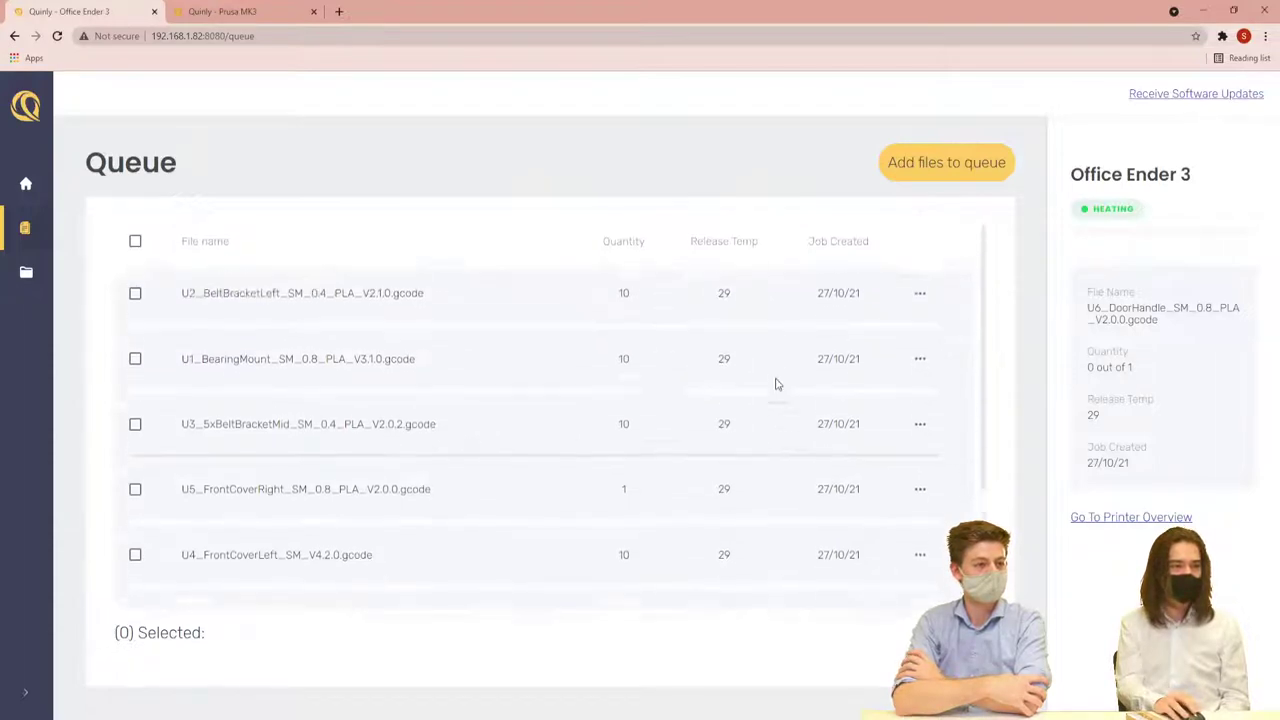
{"action": "scroll", "coordinate": [466, 408], "scroll_direction": "down", "scroll_amount": 3}
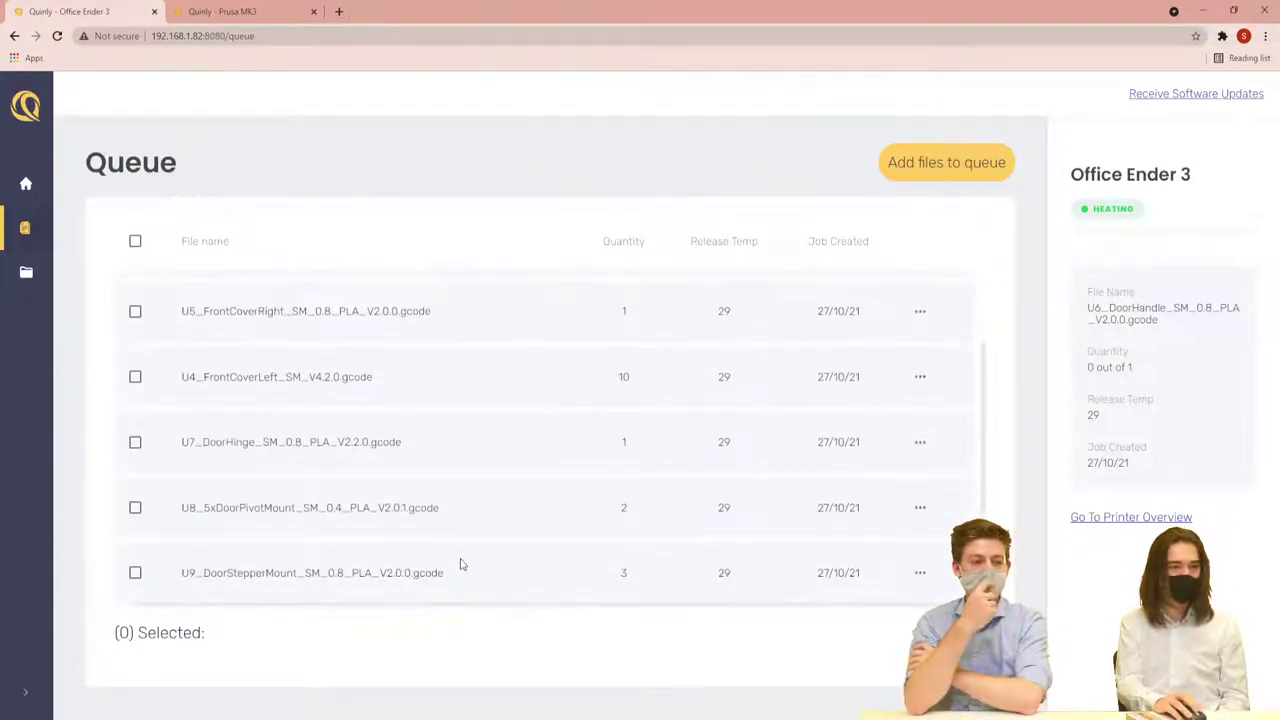
{"action": "scroll", "coordinate": [700, 440], "scroll_direction": "up", "scroll_amount": 3}
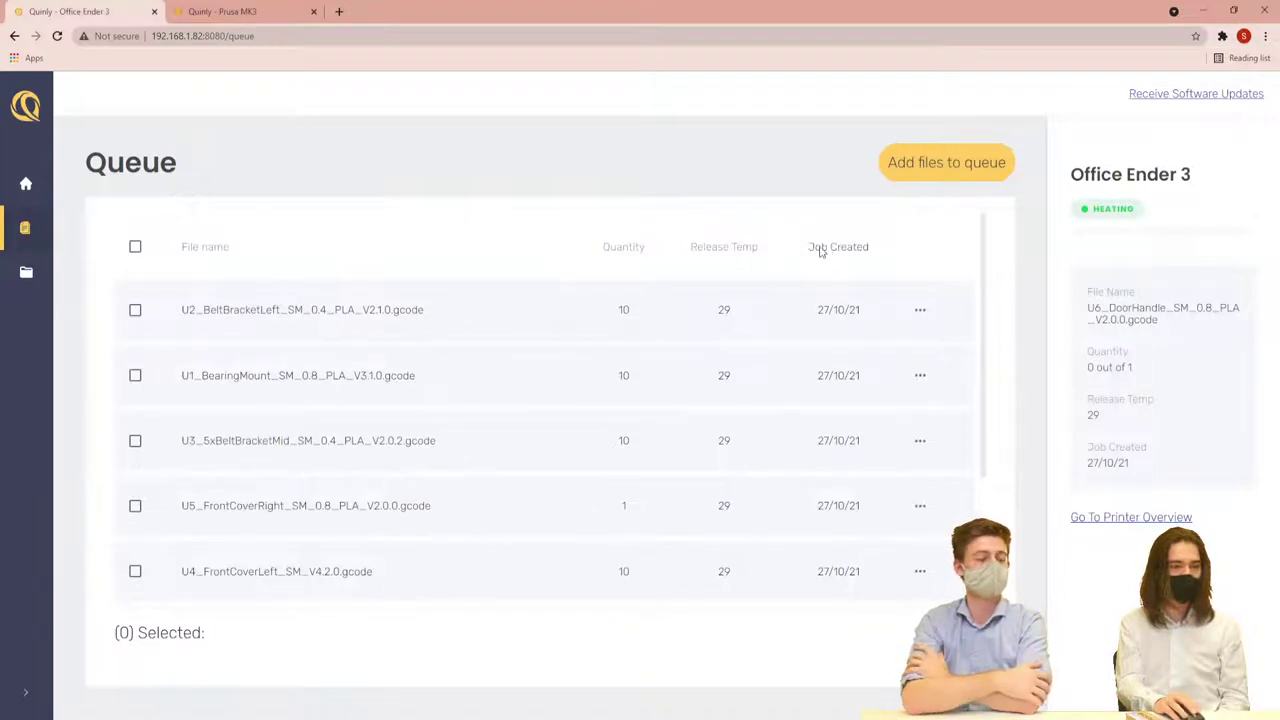
Check the current print, livestream and temperatures in the Office Ender 3 overview, and return to the queue
{"action": "left_click", "coordinate": [26, 184]}
{"action": "scroll", "coordinate": [361, 218], "scroll_direction": "down", "scroll_amount": 1}
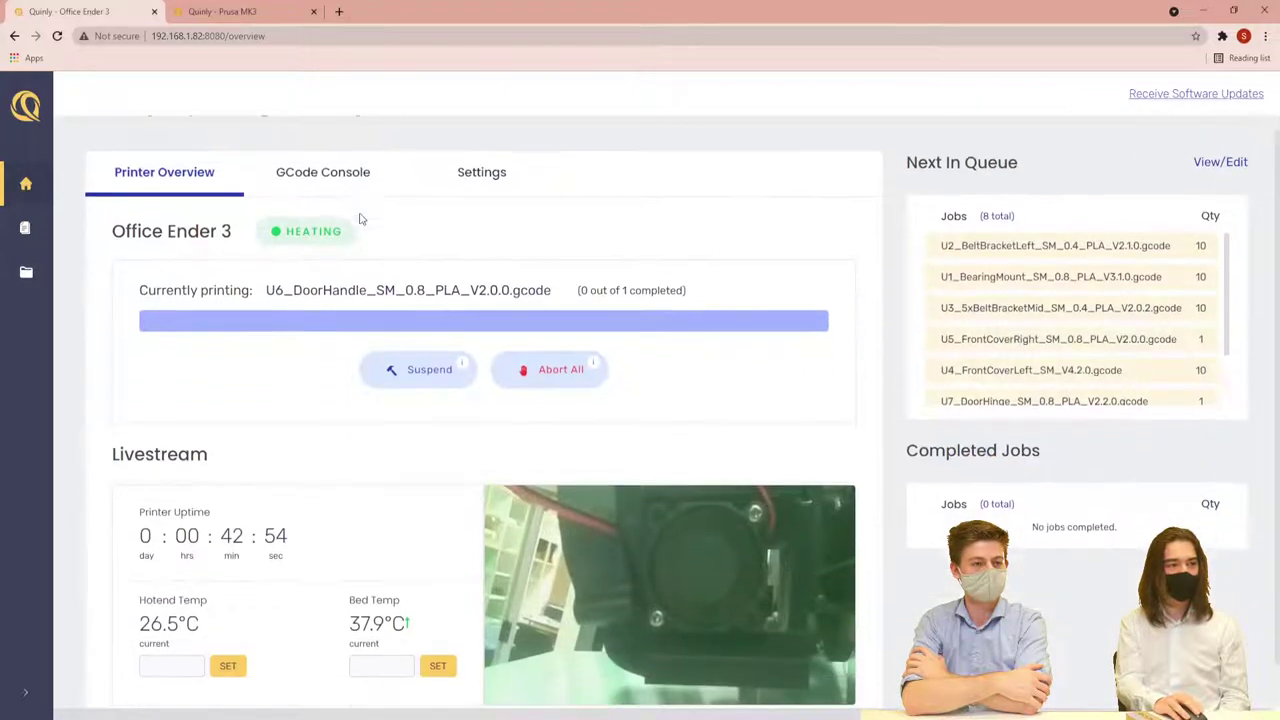
{"action": "scroll", "coordinate": [297, 466], "scroll_direction": "down", "scroll_amount": 1}
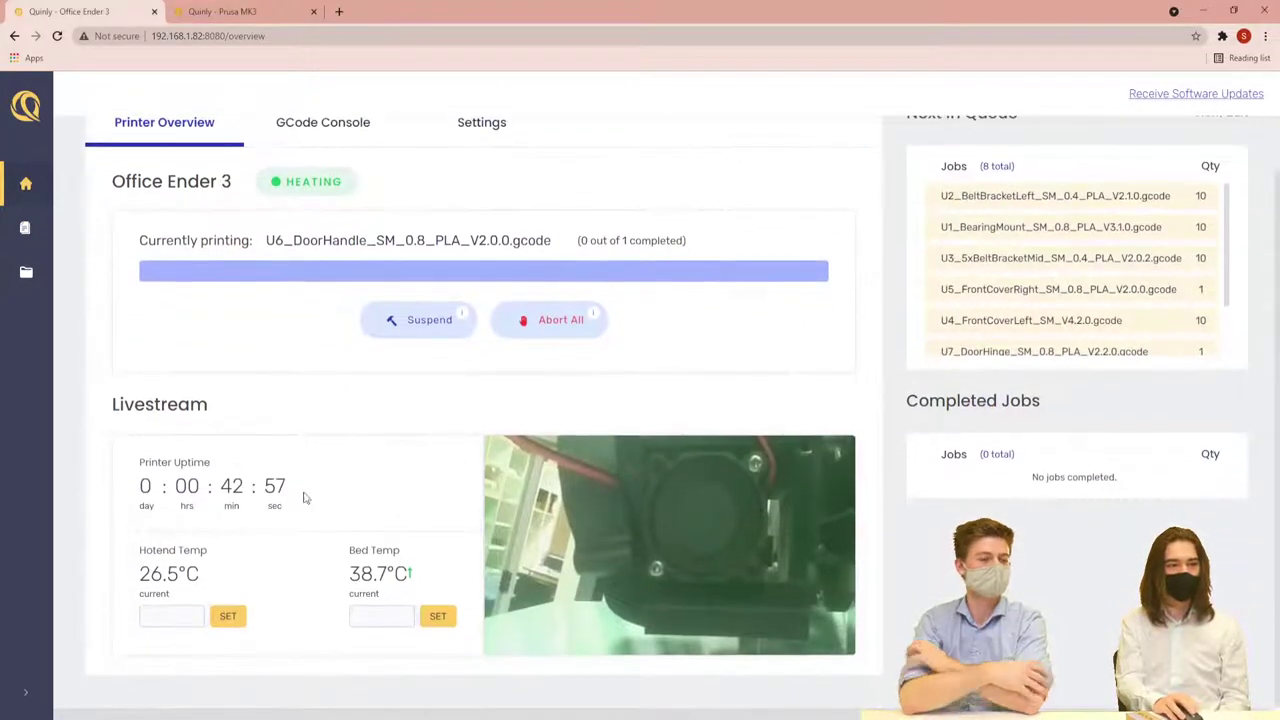
{"action": "key", "text": "alt+Left"}
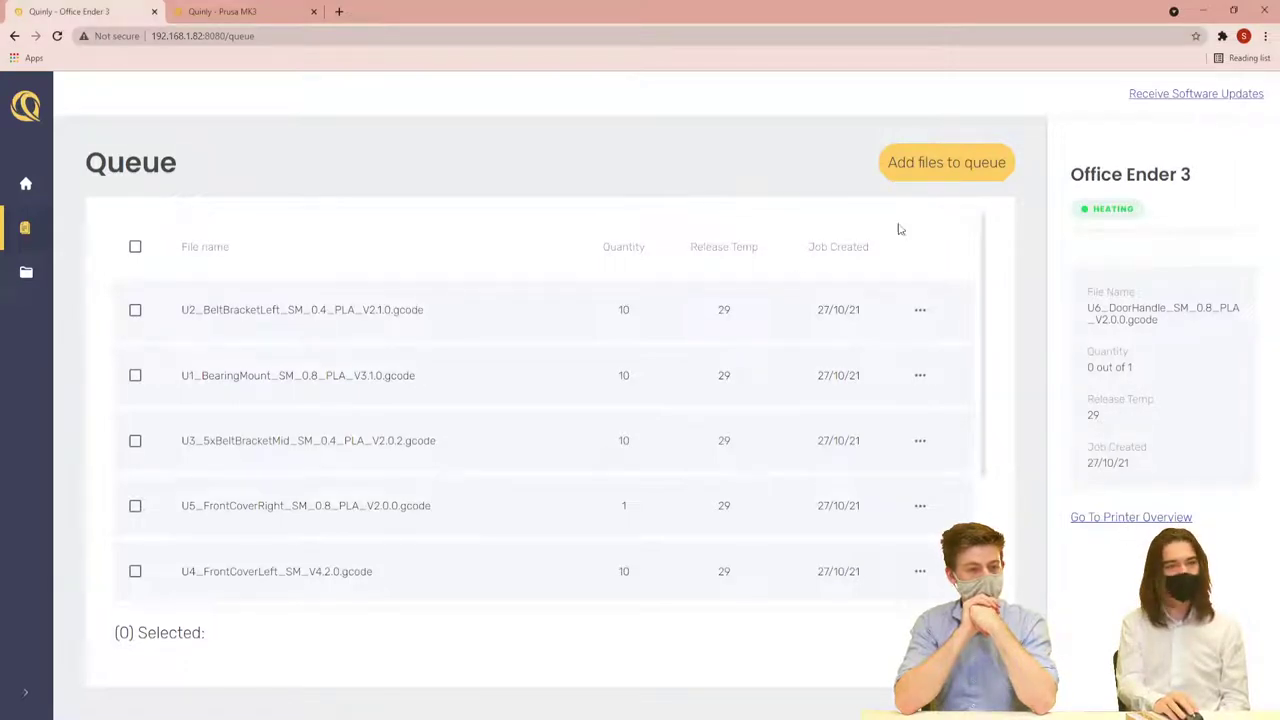
Reopen the printer overview and examine the bed and hotend temperatures and the full list of jobs next in queue
{"action": "left_click", "coordinate": [1144, 518]}
{"action": "scroll", "coordinate": [660, 243], "scroll_direction": "down", "scroll_amount": 1}
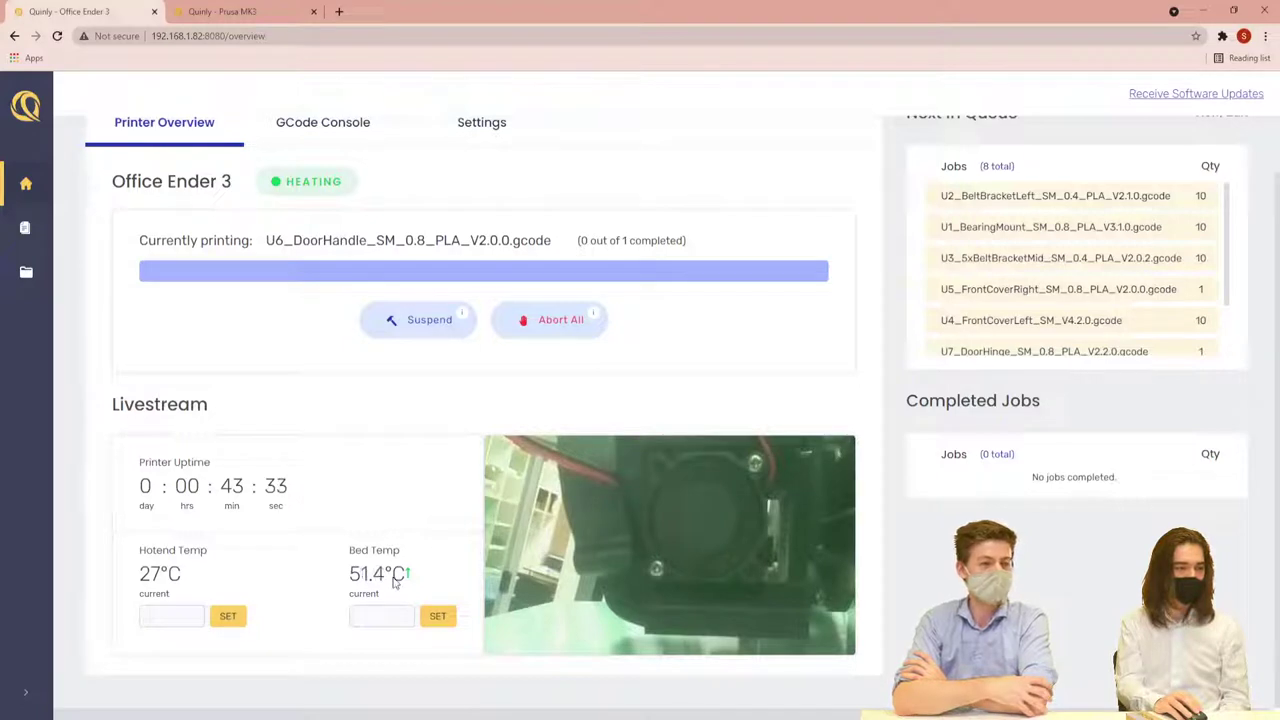
{"action": "scroll", "coordinate": [1217, 210], "scroll_direction": "down", "scroll_amount": 2}
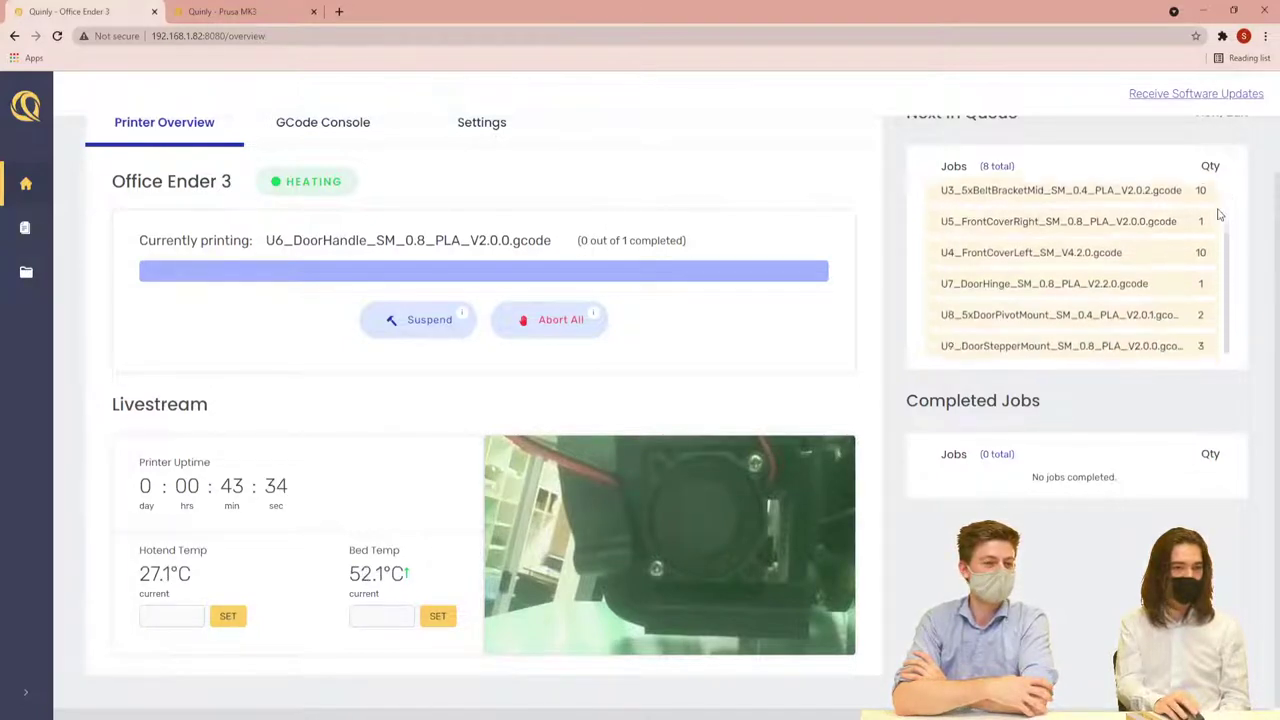
{"action": "scroll", "coordinate": [1100, 280], "scroll_direction": "up", "scroll_amount": 2}
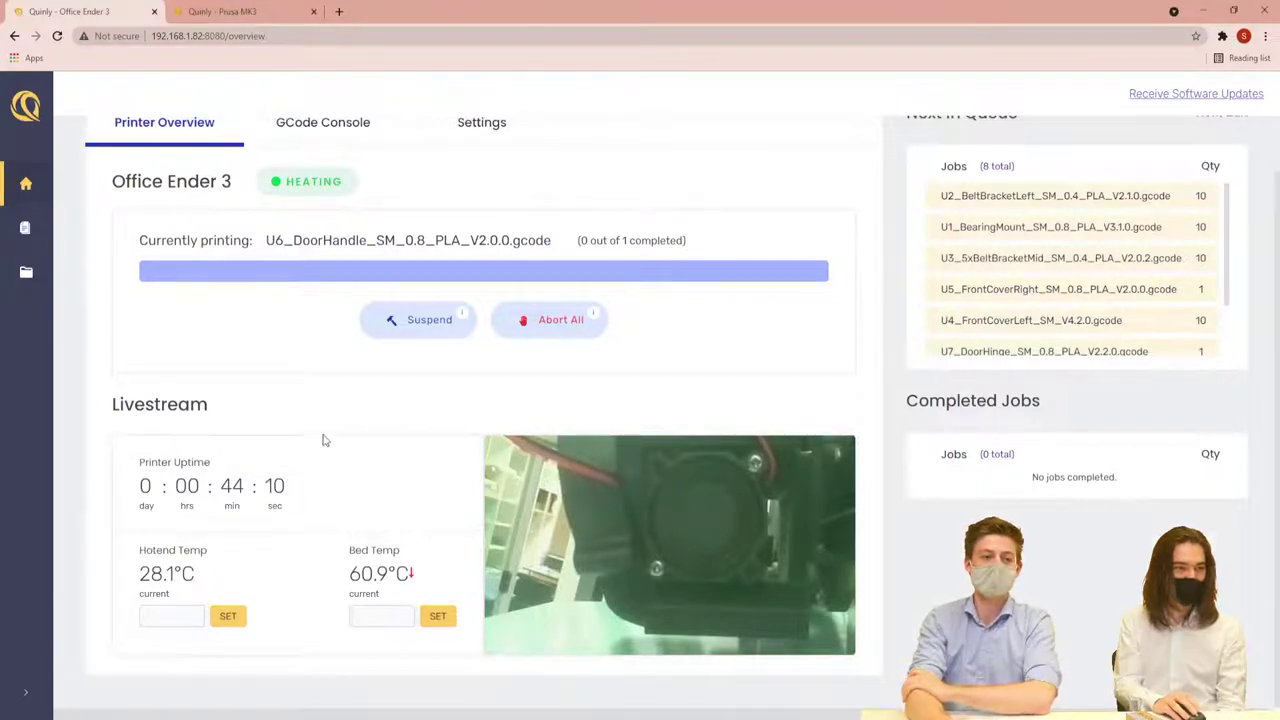
{"action": "scroll", "coordinate": [323, 440], "scroll_direction": "up", "scroll_amount": 2}
{"action": "scroll", "coordinate": [1128, 363], "scroll_direction": "down", "scroll_amount": 2}
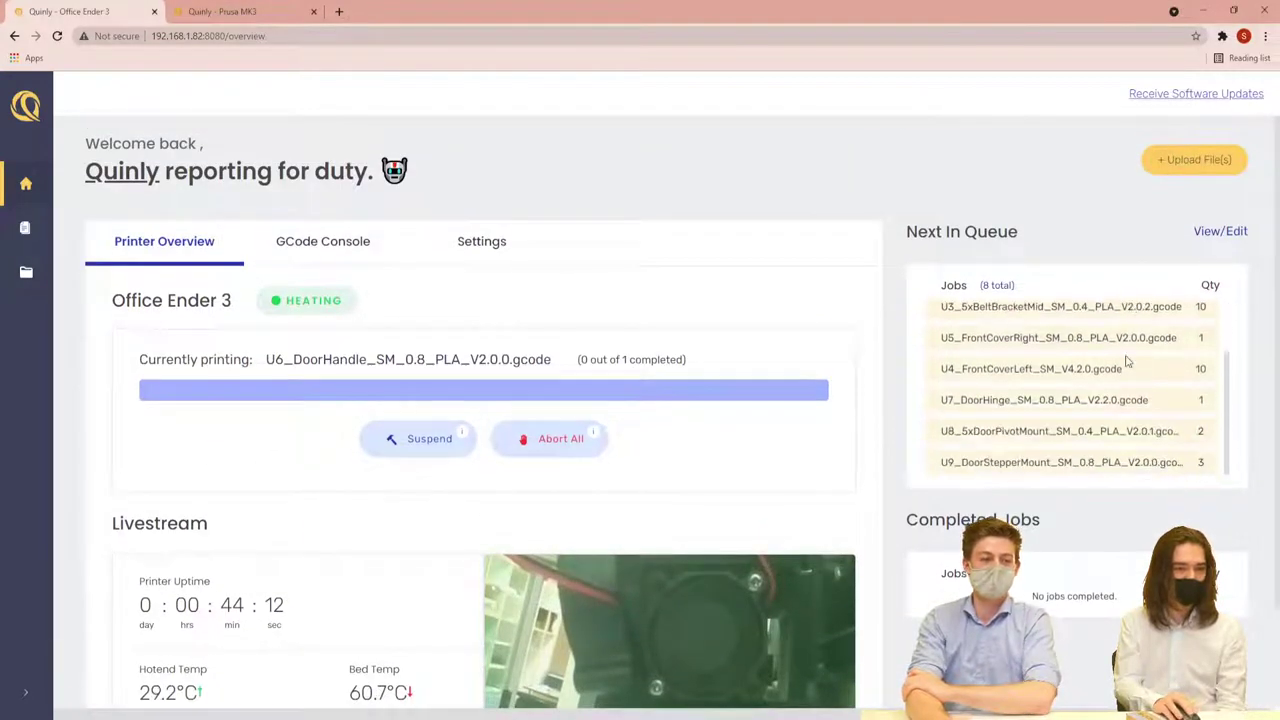
{"action": "scroll", "coordinate": [1132, 399], "scroll_direction": "up", "scroll_amount": 2}
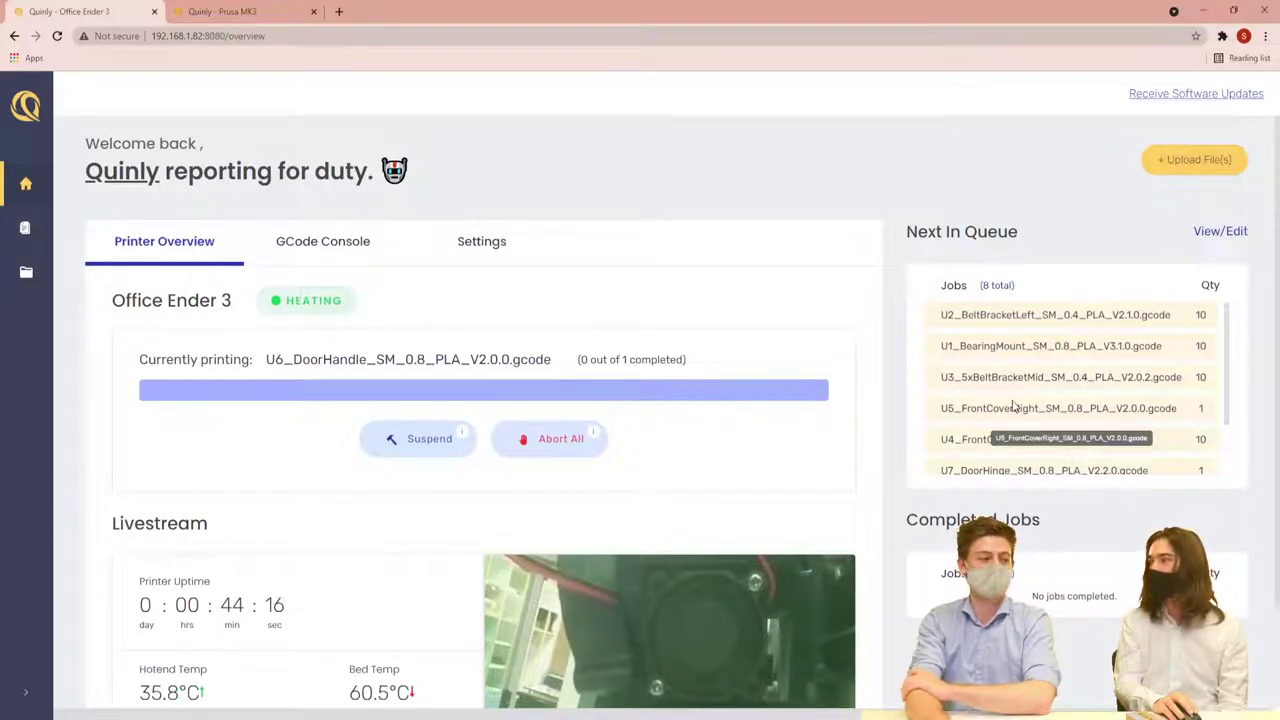
{"action": "scroll", "coordinate": [1013, 405], "scroll_direction": "down", "scroll_amount": 1}
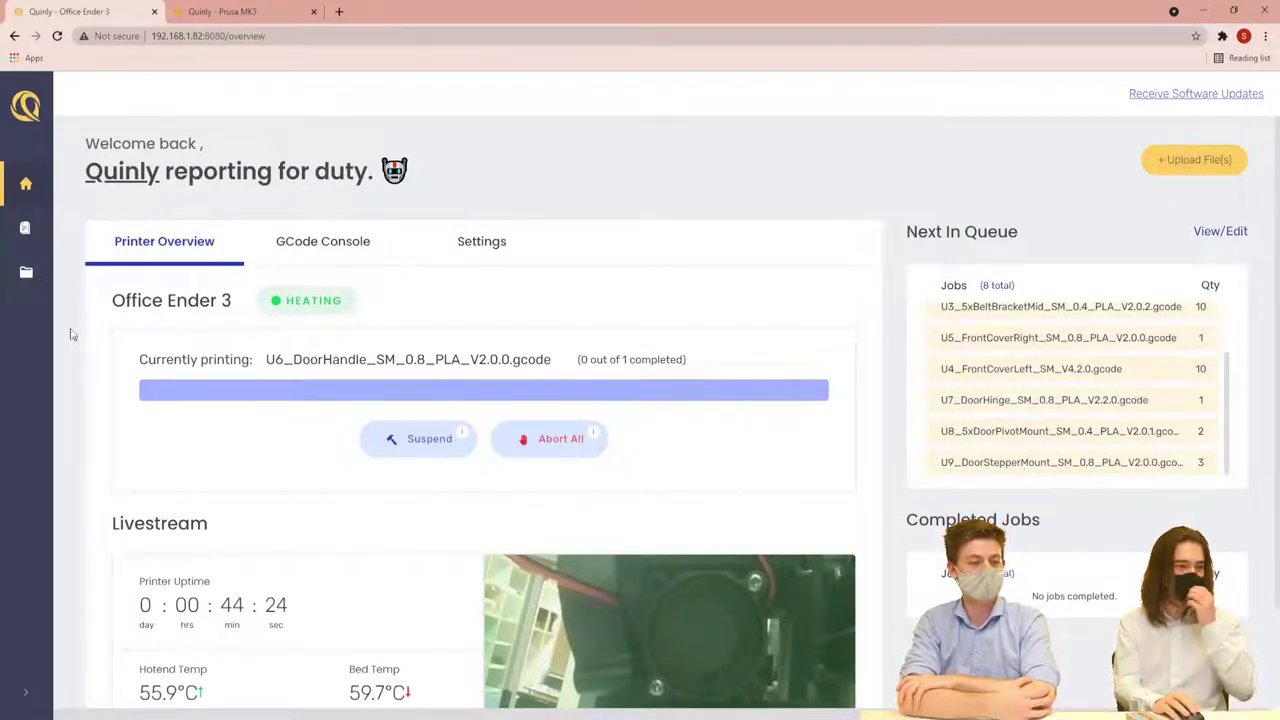
Open the file library and look through all files from 1_Cyborg_MaskV1 to U9_DoorStepperMount
{"action": "left_click", "coordinate": [28, 278]}
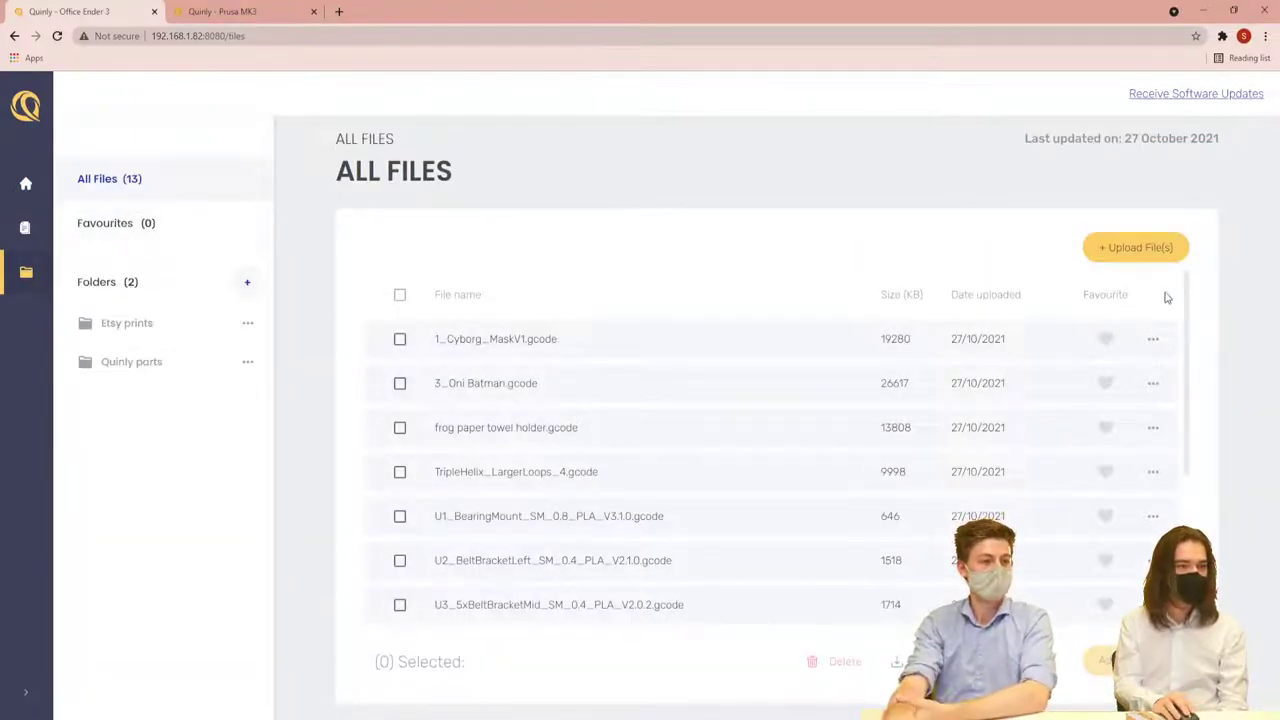
{"action": "scroll", "coordinate": [1108, 348], "scroll_direction": "down", "scroll_amount": 1}
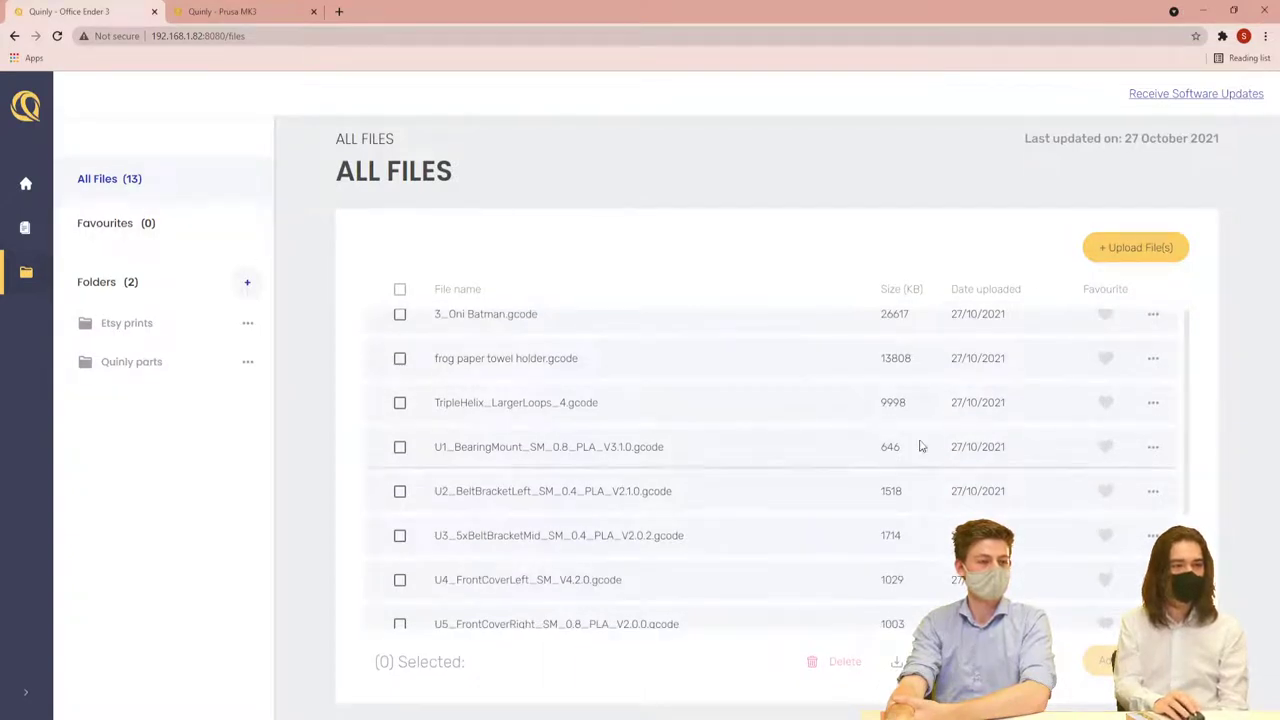
{"action": "scroll", "coordinate": [920, 445], "scroll_direction": "up", "scroll_amount": 1}
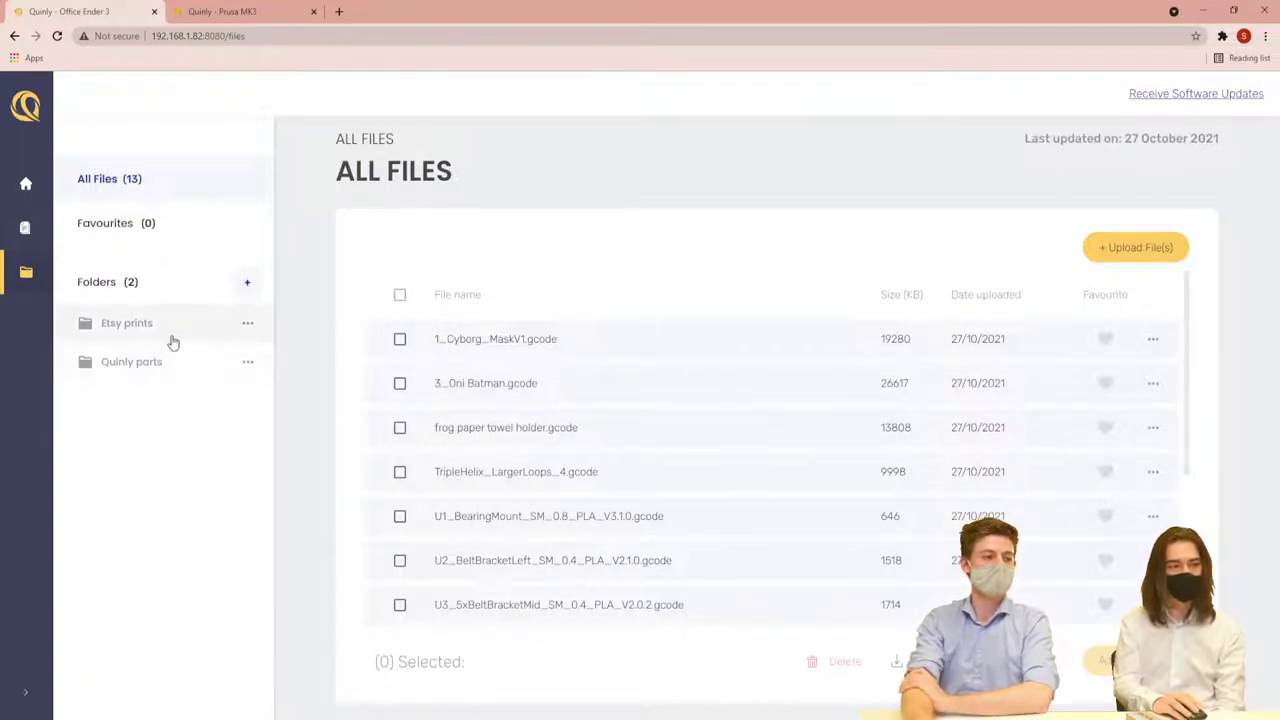
{"action": "scroll", "coordinate": [537, 354], "scroll_direction": "down", "scroll_amount": 3}
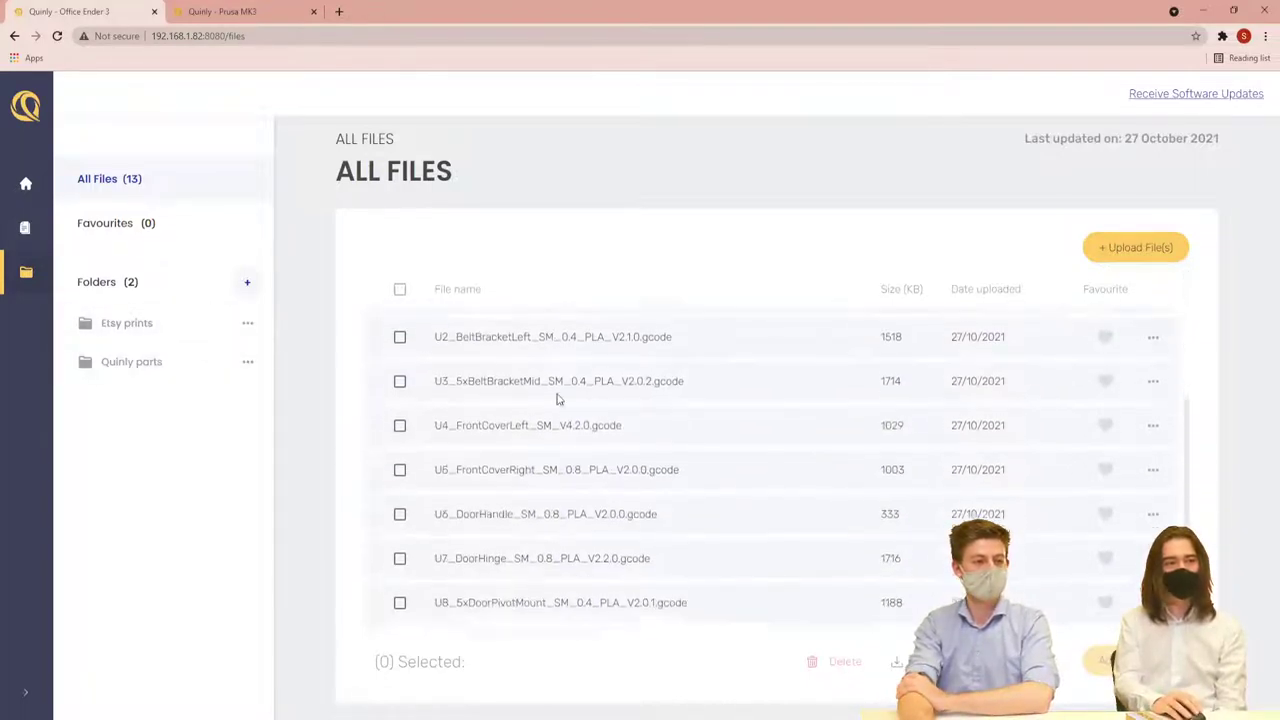
{"action": "scroll", "coordinate": [581, 590], "scroll_direction": "up", "scroll_amount": 3}
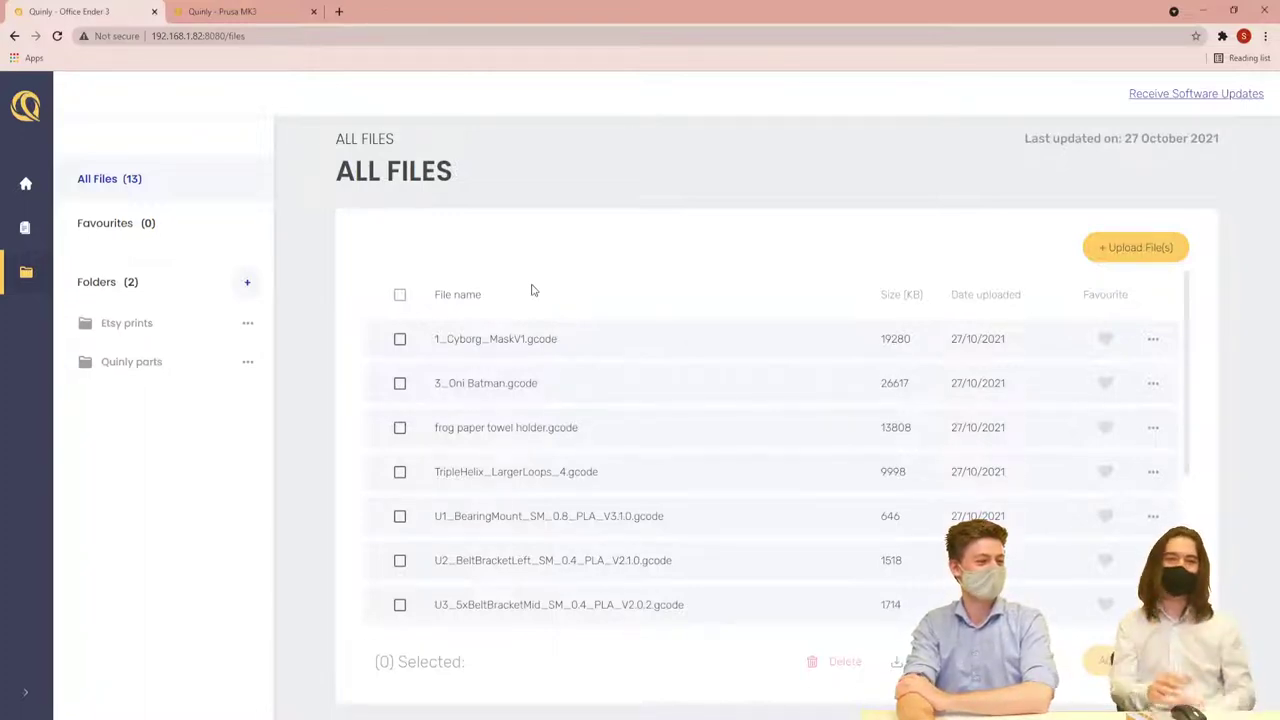
{"action": "scroll", "coordinate": [540, 291], "scroll_direction": "down", "scroll_amount": 1}
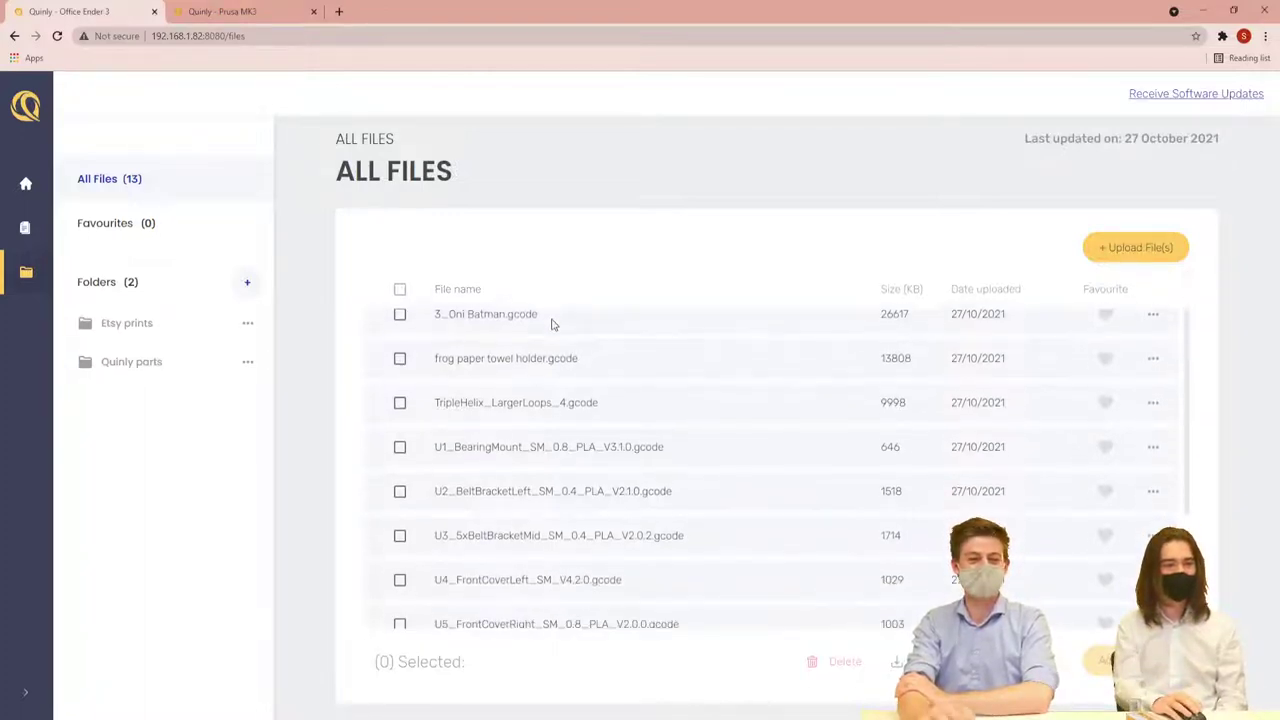
{"action": "scroll", "coordinate": [560, 385], "scroll_direction": "up", "scroll_amount": 1}
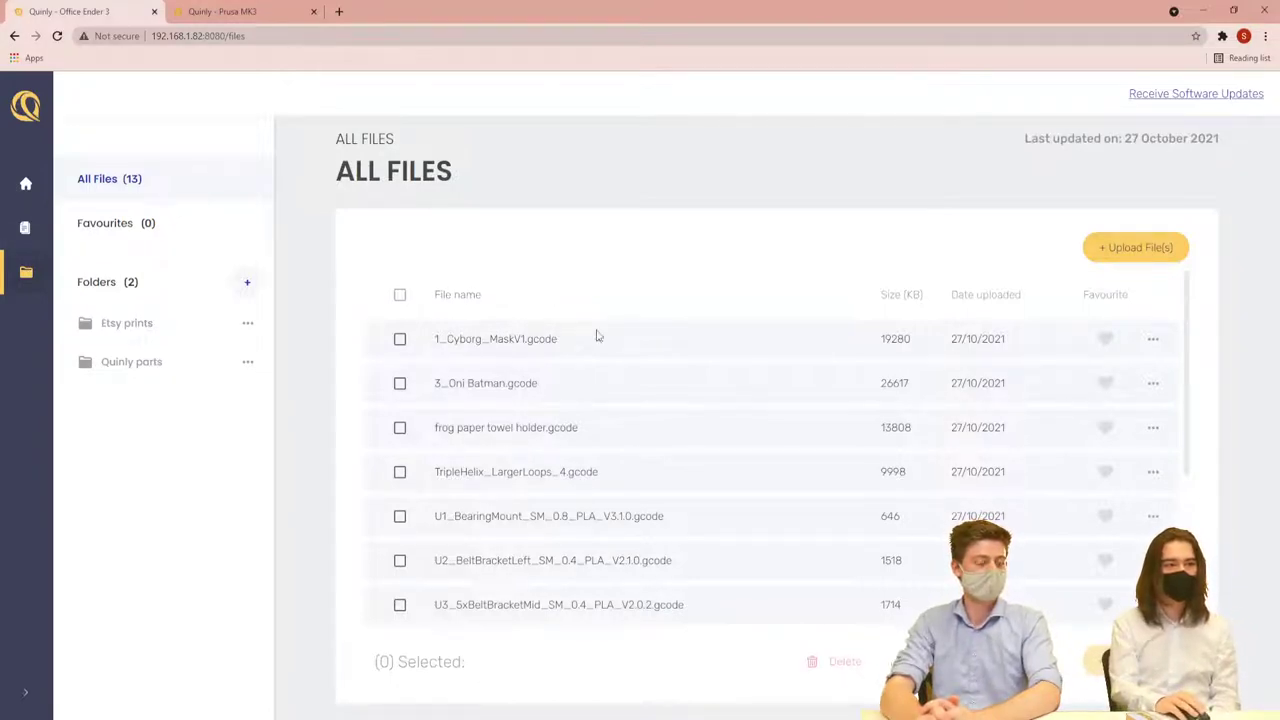
{"action": "scroll", "coordinate": [683, 420], "scroll_direction": "down", "scroll_amount": 1}
{"action": "scroll", "coordinate": [683, 420], "scroll_direction": "down", "scroll_amount": 3}
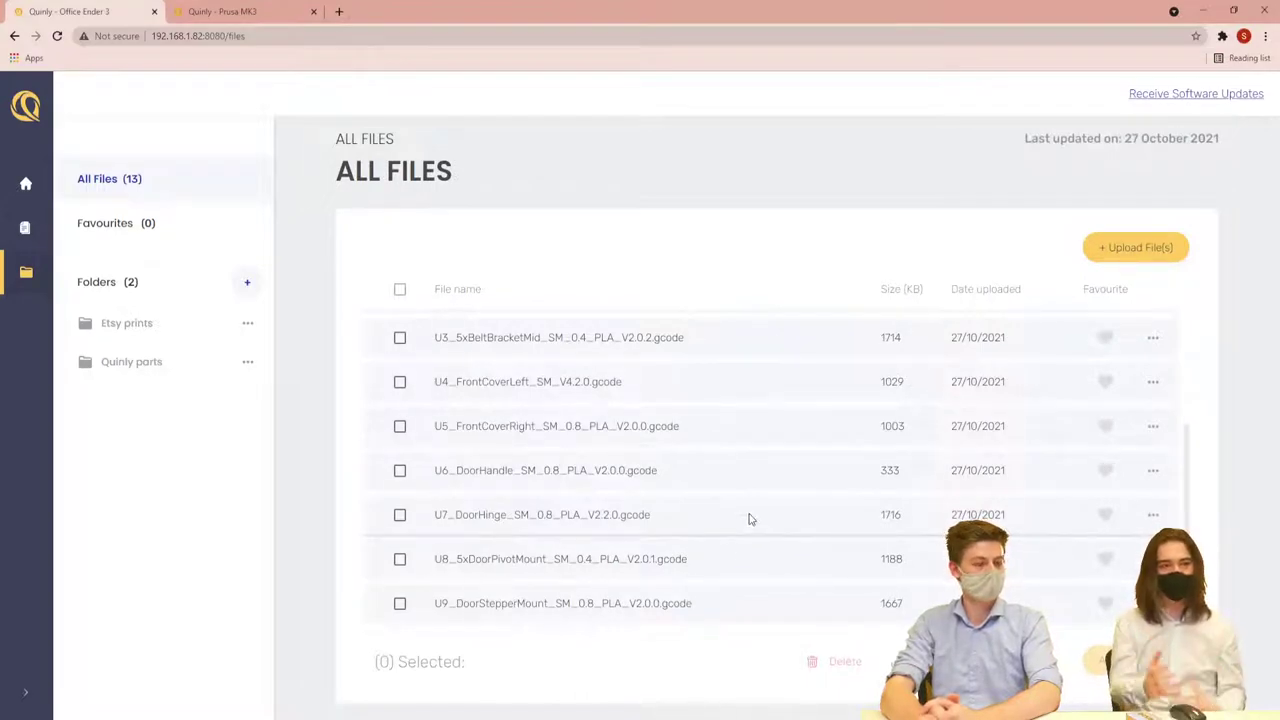
{"action": "scroll", "coordinate": [640, 470], "scroll_direction": "up", "scroll_amount": 4}
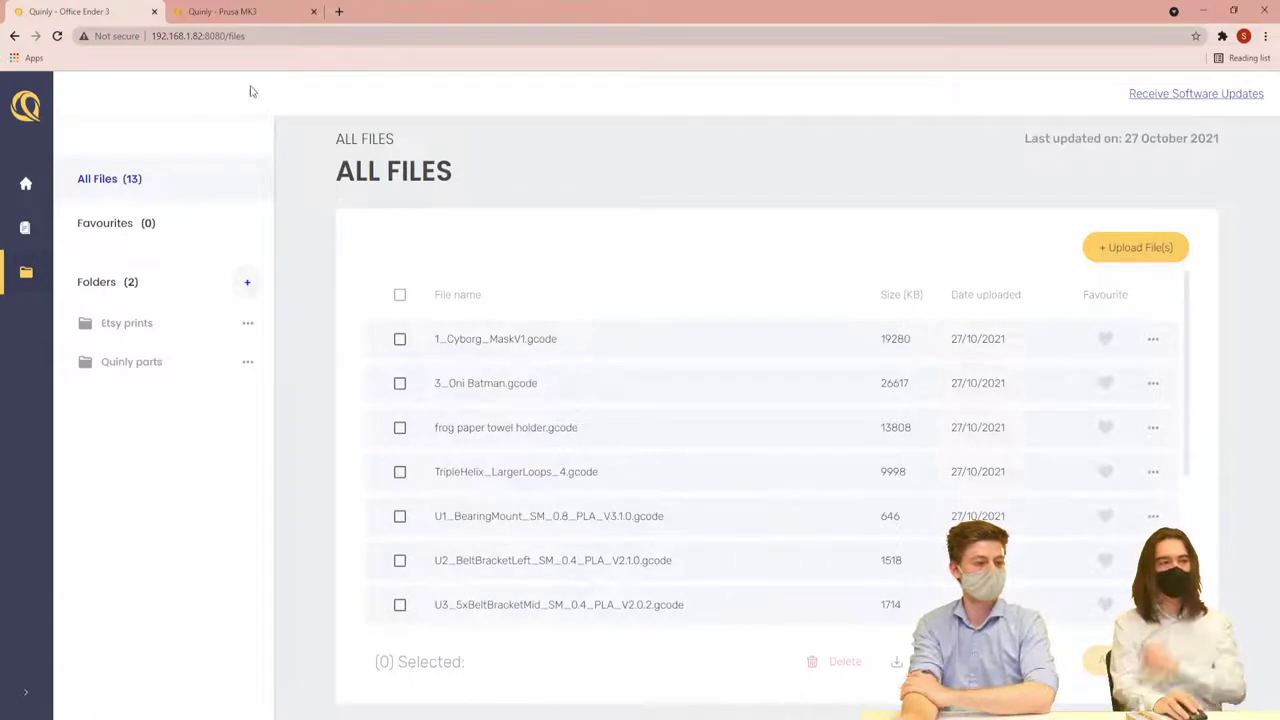
Highlight the dashboard's local IP address and the rest of its page address to point them out
{"action": "left_click_drag", "start_coordinate": [152, 36], "coordinate": [203, 36]}
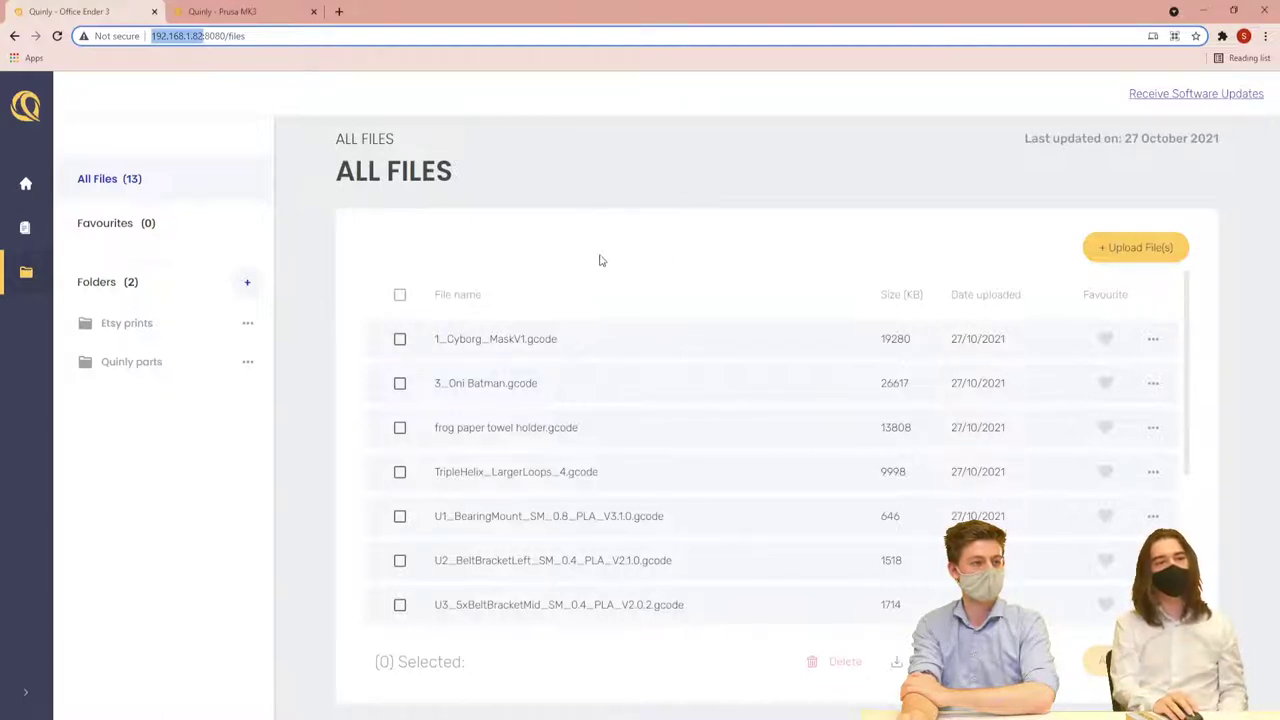
{"action": "left_click", "coordinate": [248, 36]}
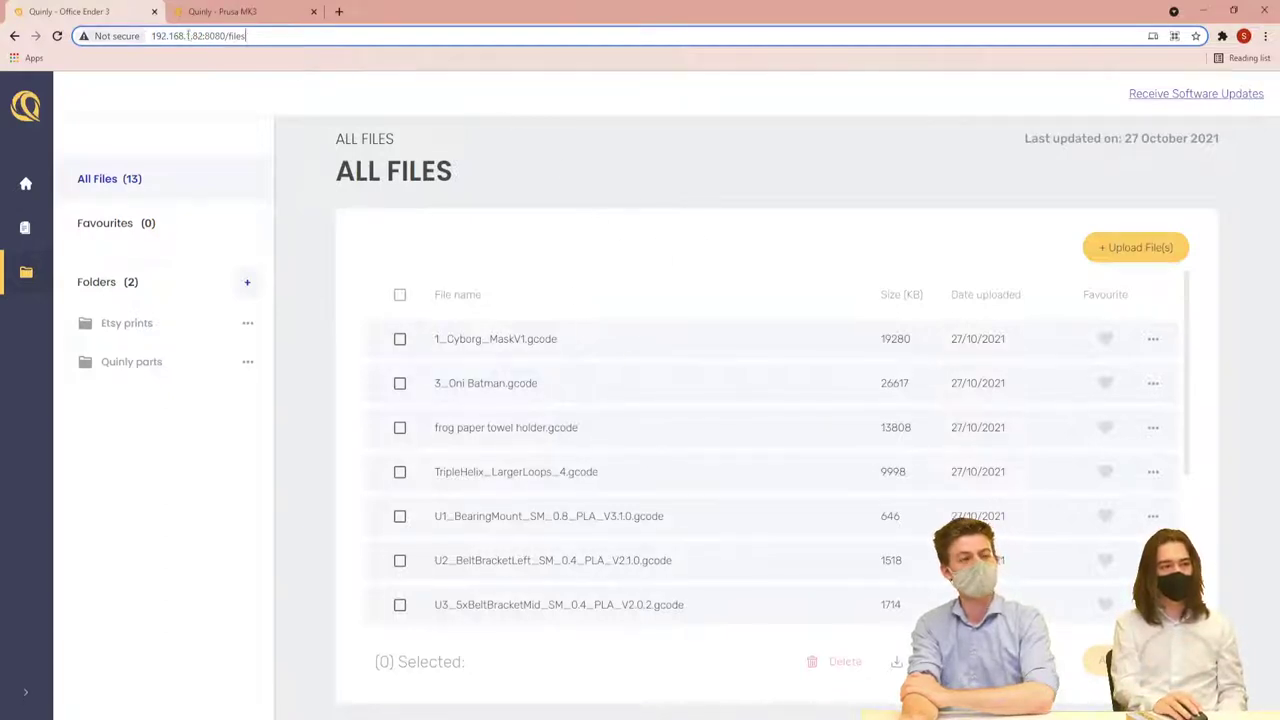
{"action": "left_click_drag", "start_coordinate": [155, 36], "coordinate": [315, 36]}
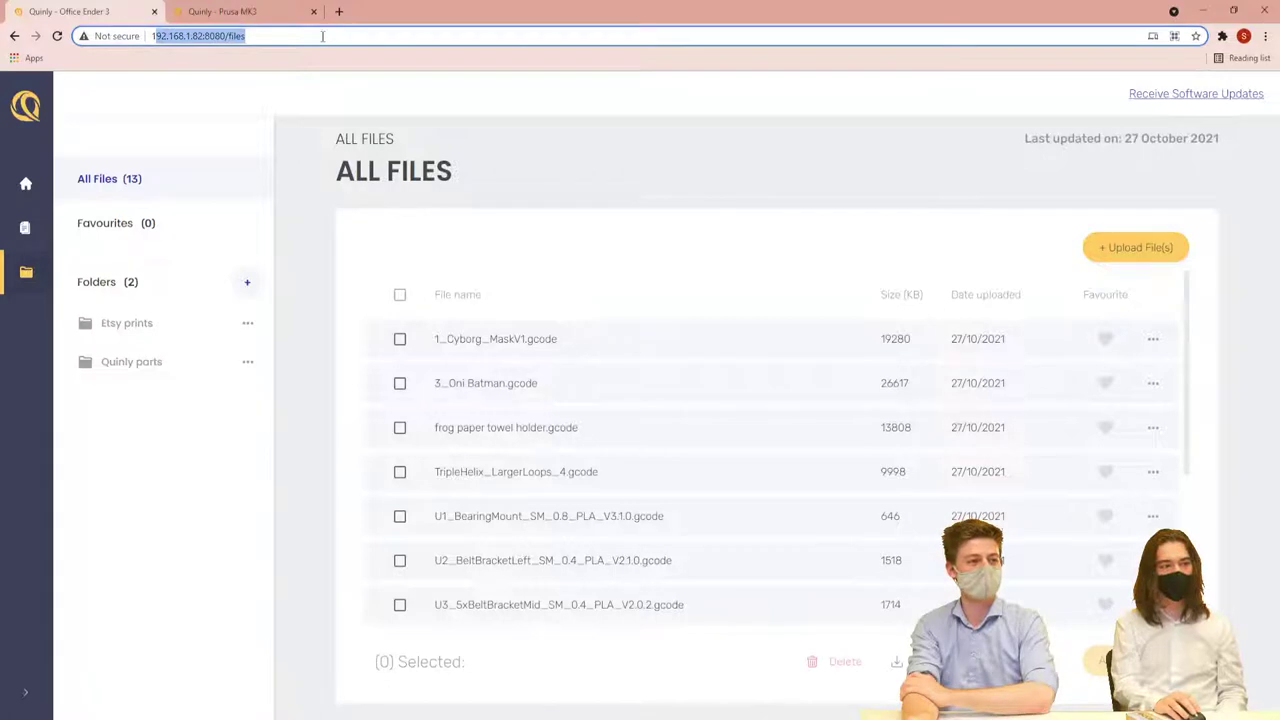
{"action": "left_click", "coordinate": [315, 36]}
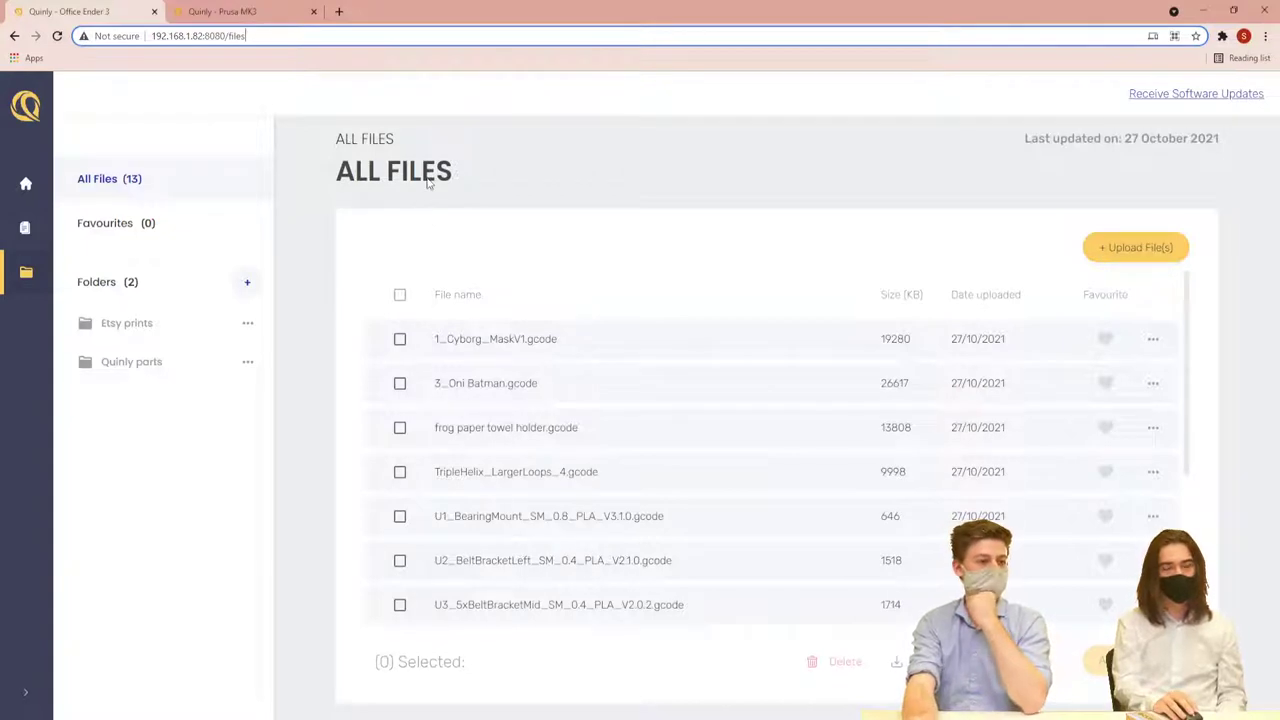
Preview the queue options for U4_FrontCoverLeft_SM_V4.2.0.gcode without sending it, and deselect the file
{"action": "scroll", "coordinate": [625, 415], "scroll_direction": "down", "scroll_amount": 1}
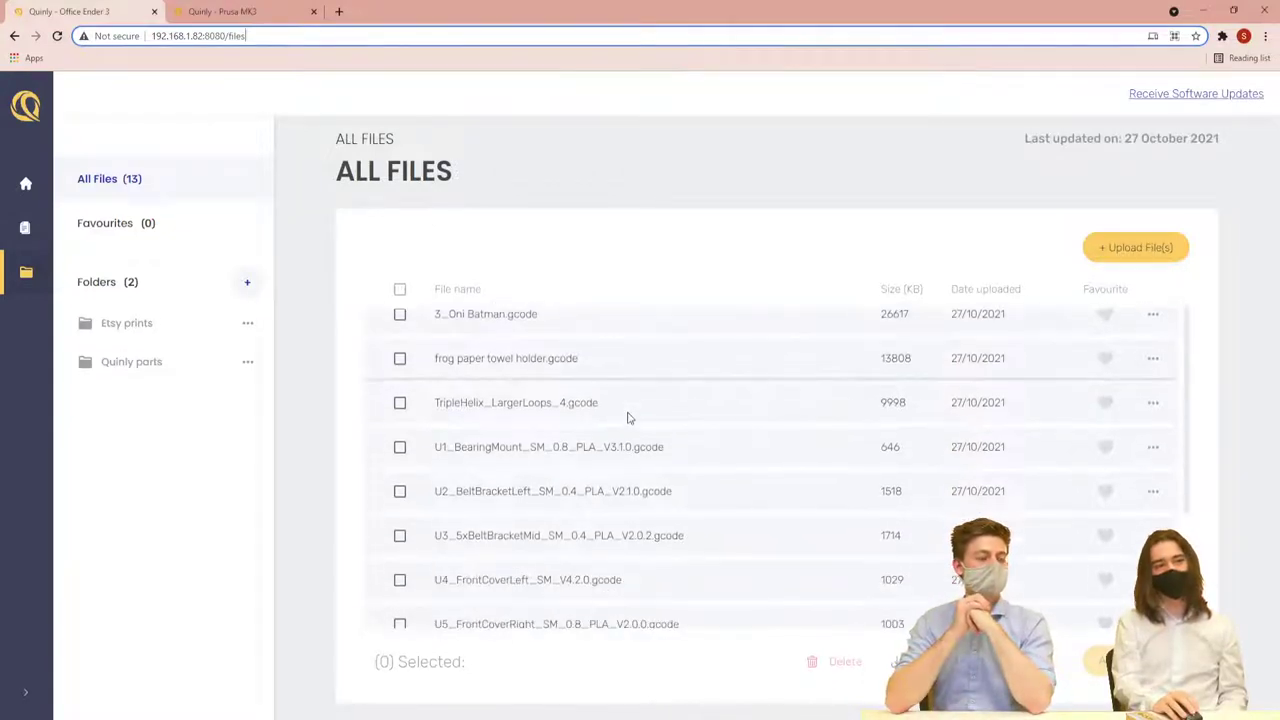
{"action": "scroll", "coordinate": [632, 425], "scroll_direction": "down", "scroll_amount": 3}
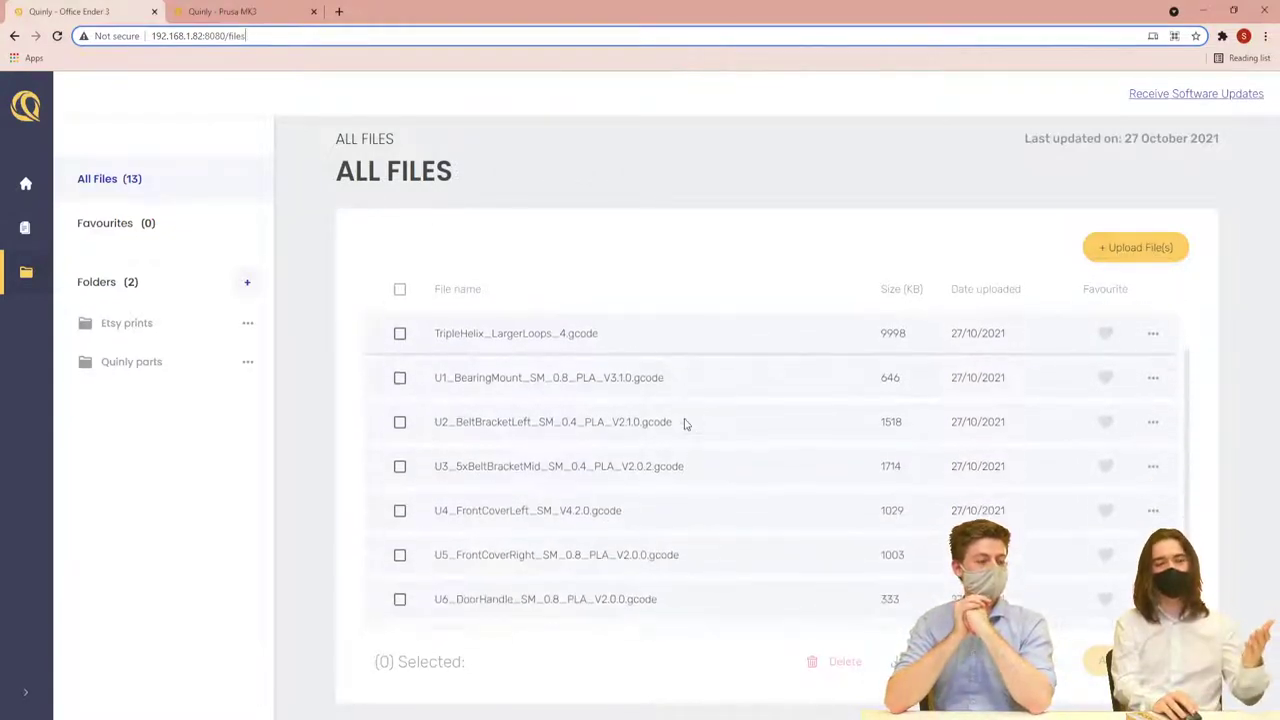
{"action": "left_click", "coordinate": [514, 445]}
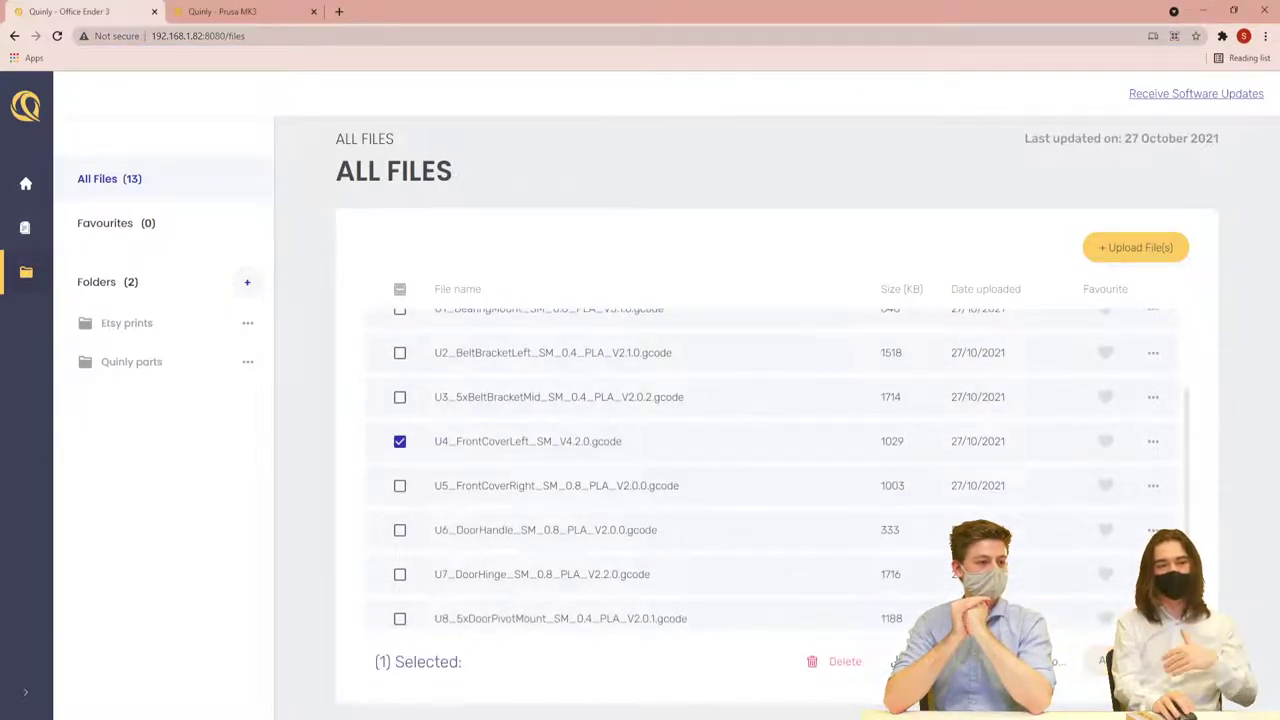
{"action": "left_click", "coordinate": [1110, 661]}
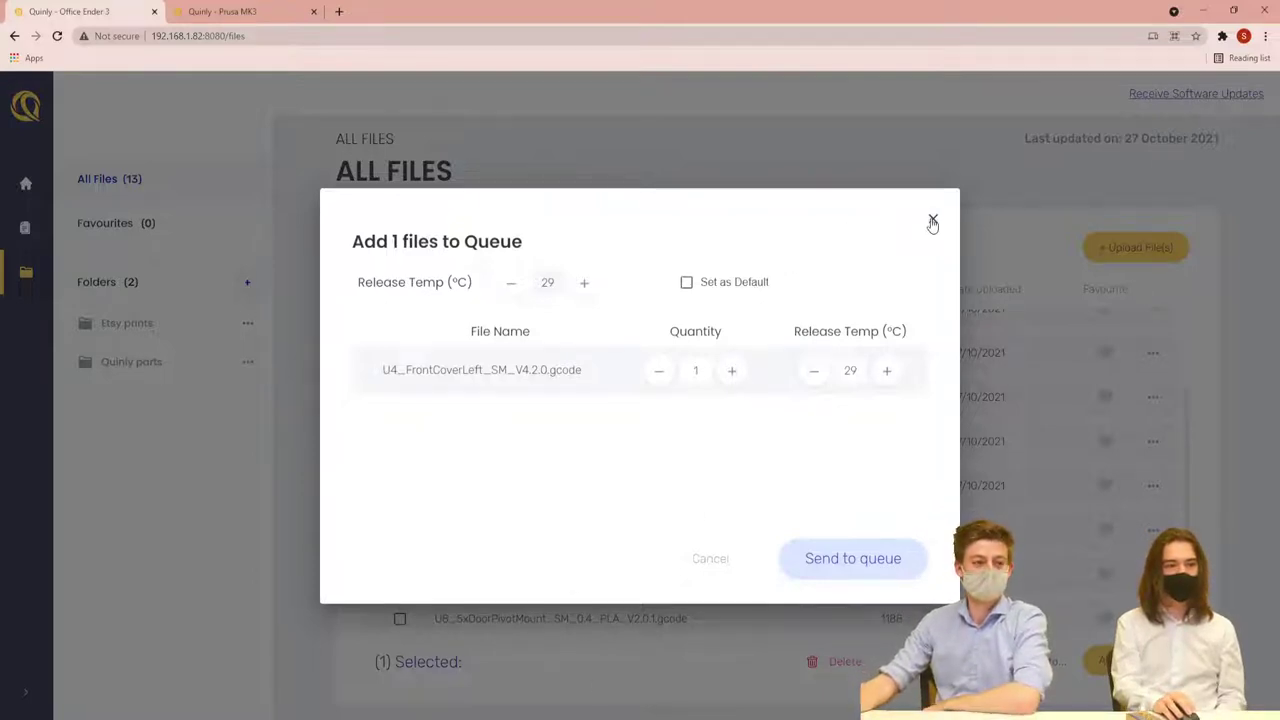
{"action": "left_click", "coordinate": [932, 219]}
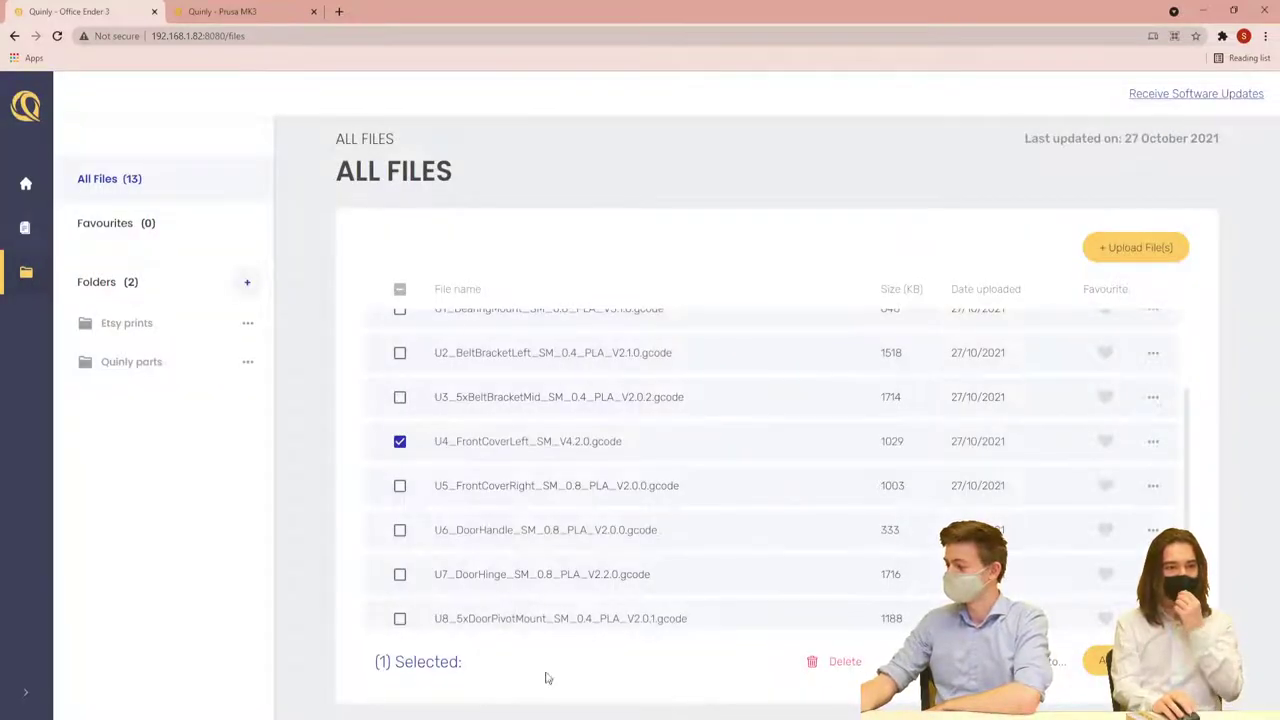
{"action": "scroll", "coordinate": [526, 449], "scroll_direction": "down", "scroll_amount": 1}
{"action": "left_click", "coordinate": [398, 385]}
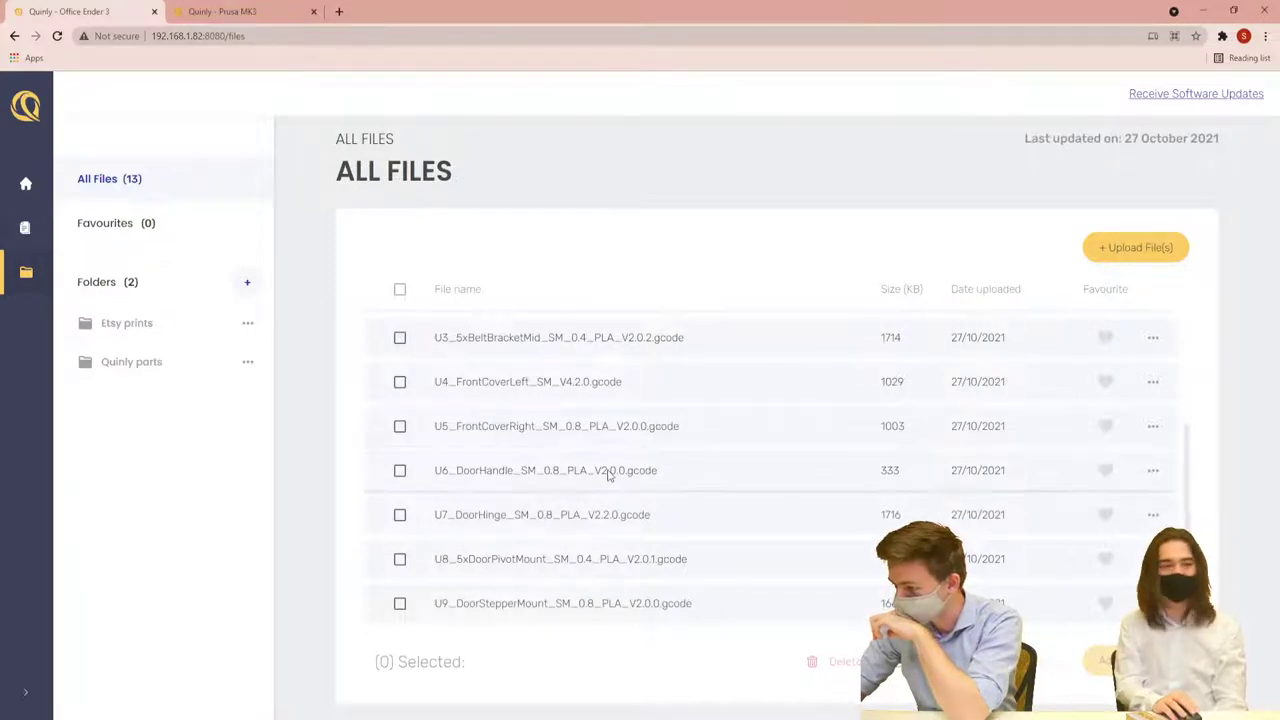
Check the Favourites list and return to the full file list
{"action": "scroll", "coordinate": [608, 476], "scroll_direction": "up", "scroll_amount": 3}
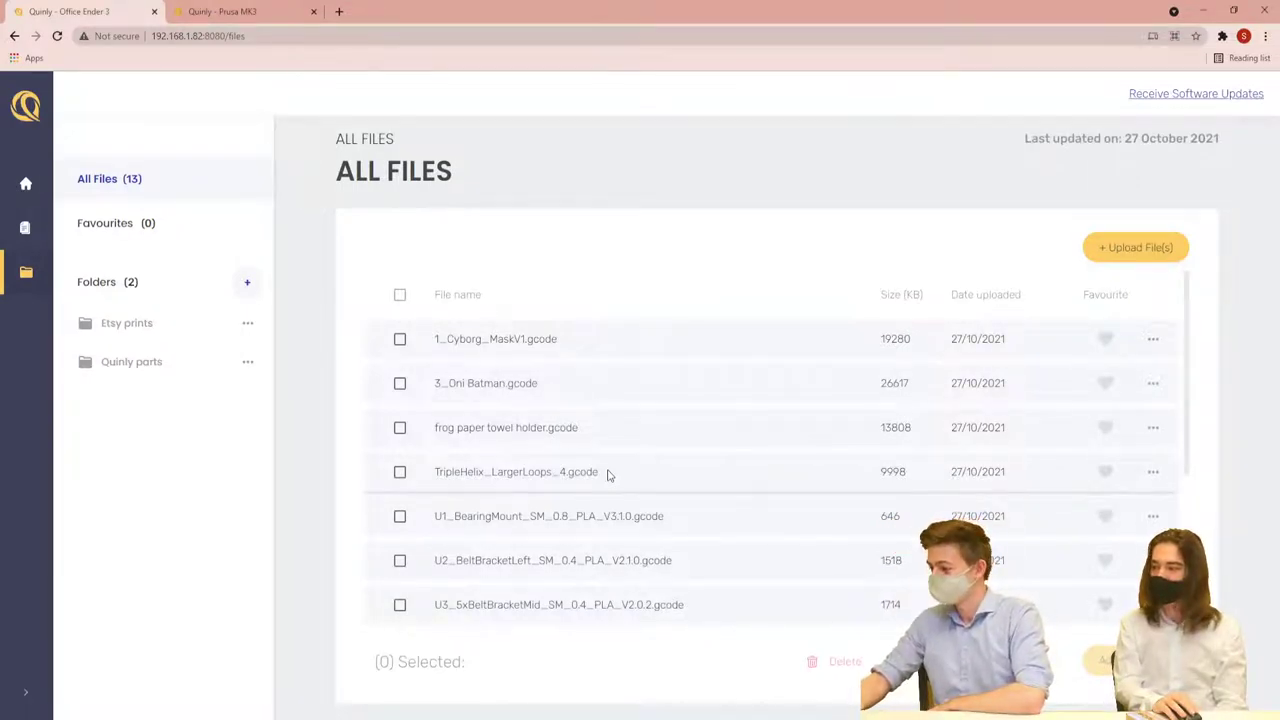
{"action": "left_click", "coordinate": [121, 222]}
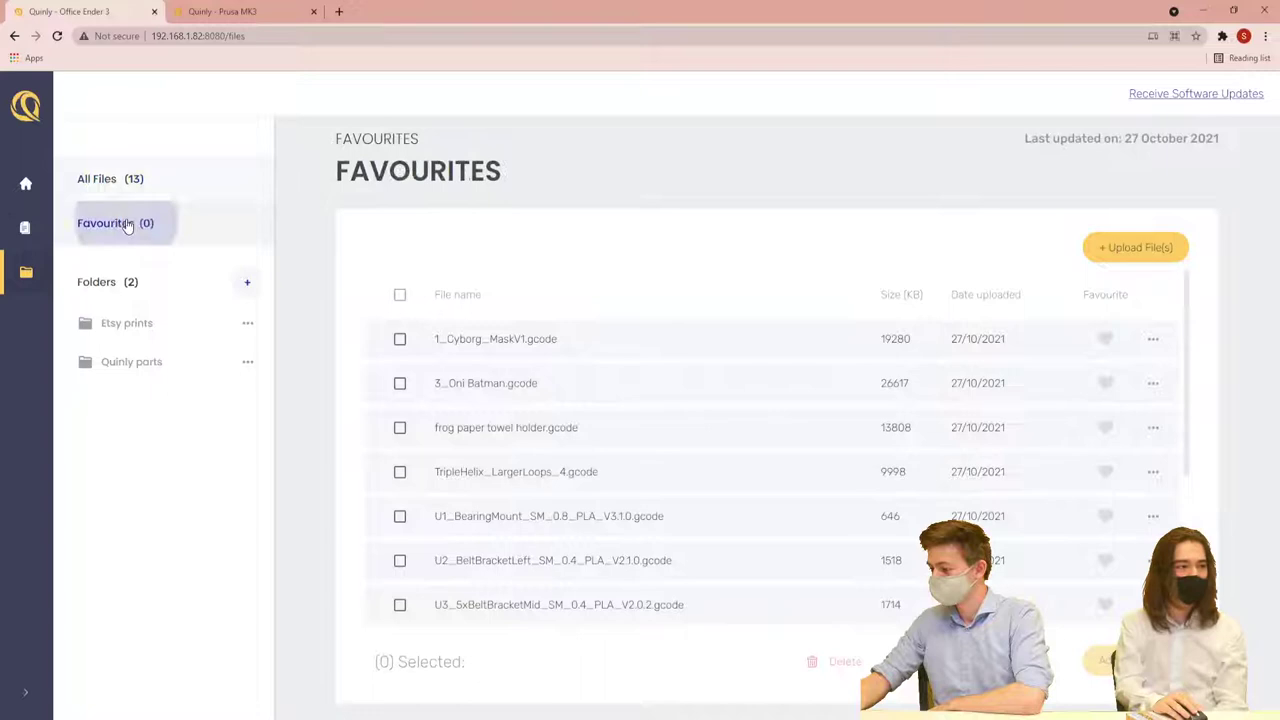
{"action": "left_click", "coordinate": [188, 192]}
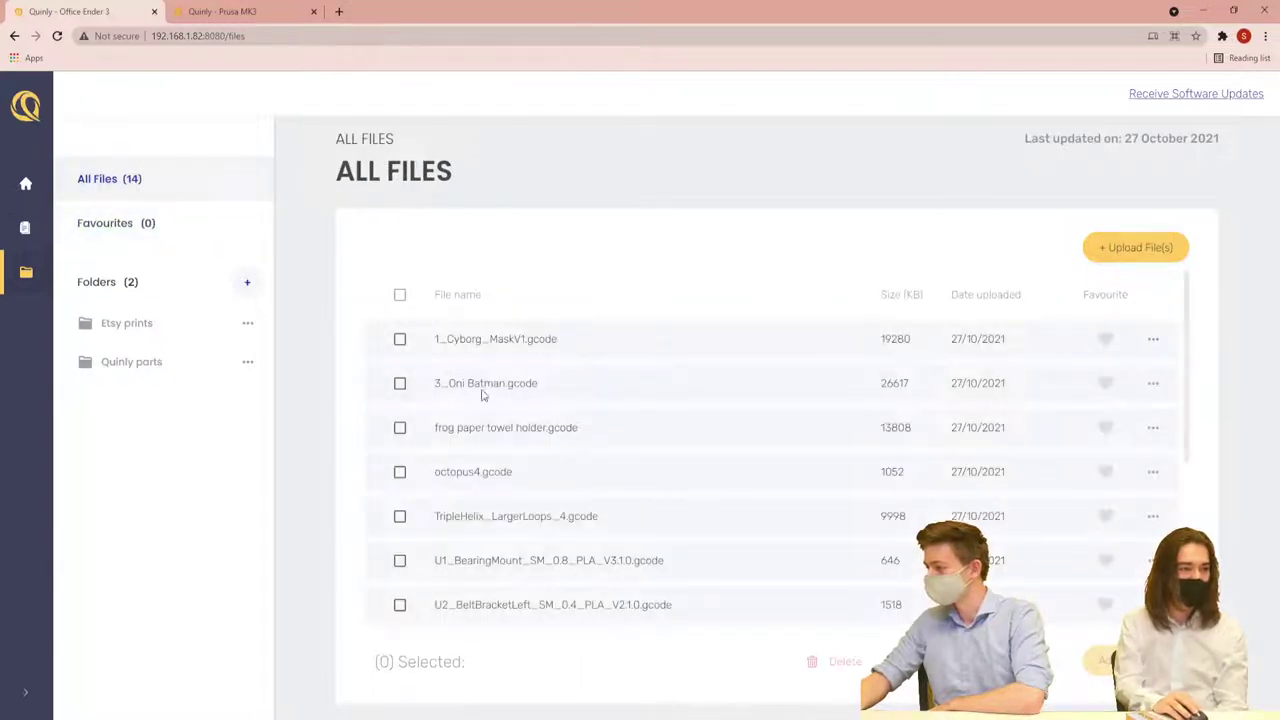
{"action": "left_click", "coordinate": [400, 472]}
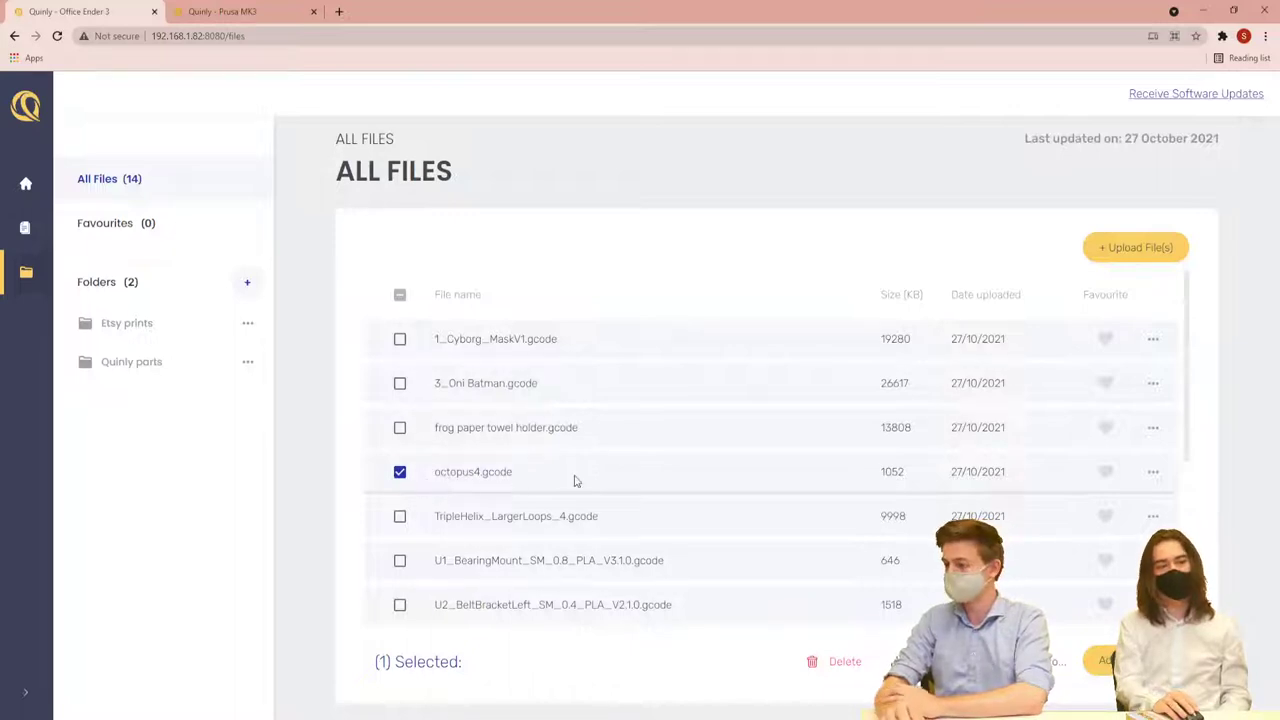
{"action": "scroll", "coordinate": [594, 437], "scroll_direction": "down", "scroll_amount": 2}
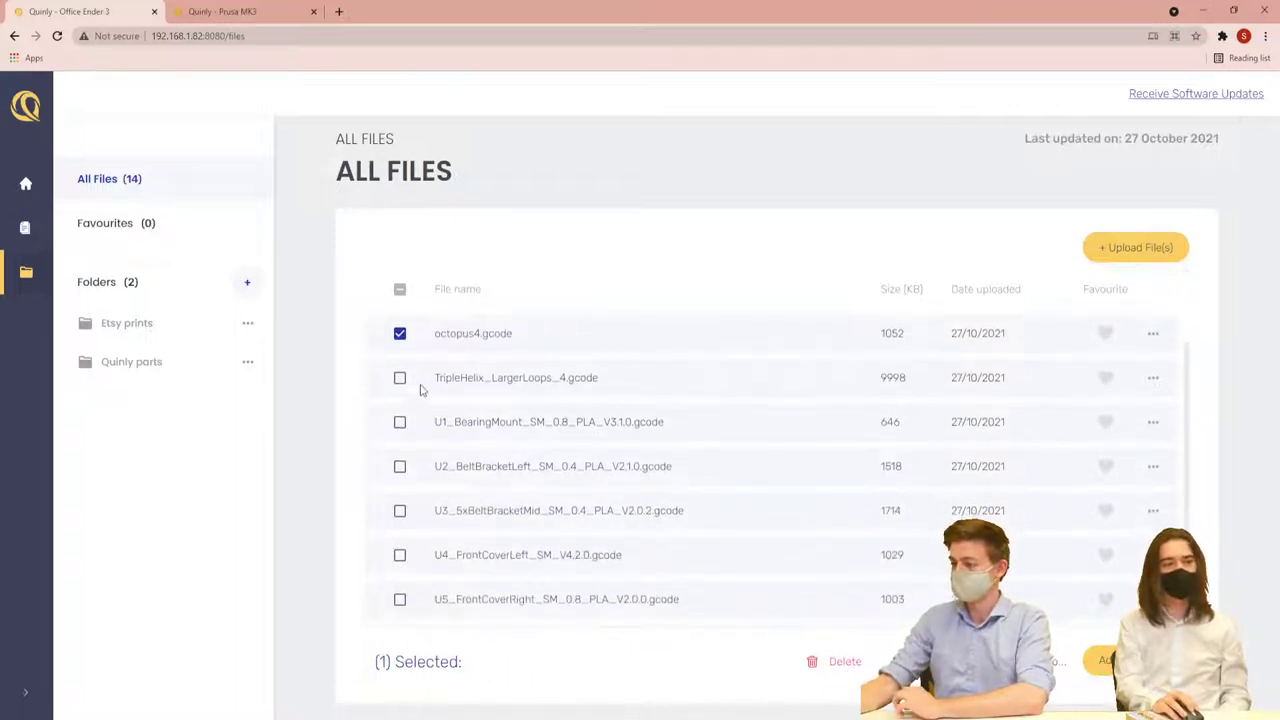
{"action": "scroll", "coordinate": [1130, 523], "scroll_direction": "up", "scroll_amount": 2}
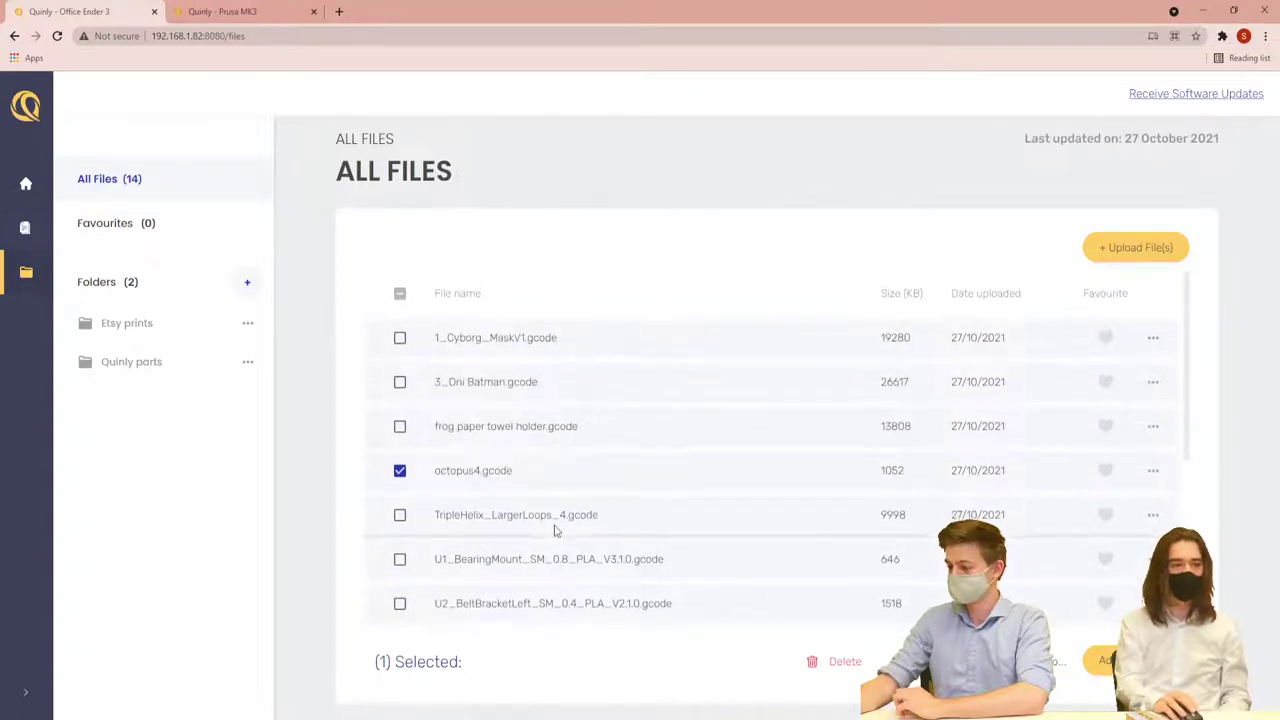
{"action": "scroll", "coordinate": [556, 530], "scroll_direction": "down", "scroll_amount": 2}
{"action": "scroll", "coordinate": [398, 378], "scroll_direction": "up", "scroll_amount": 2}
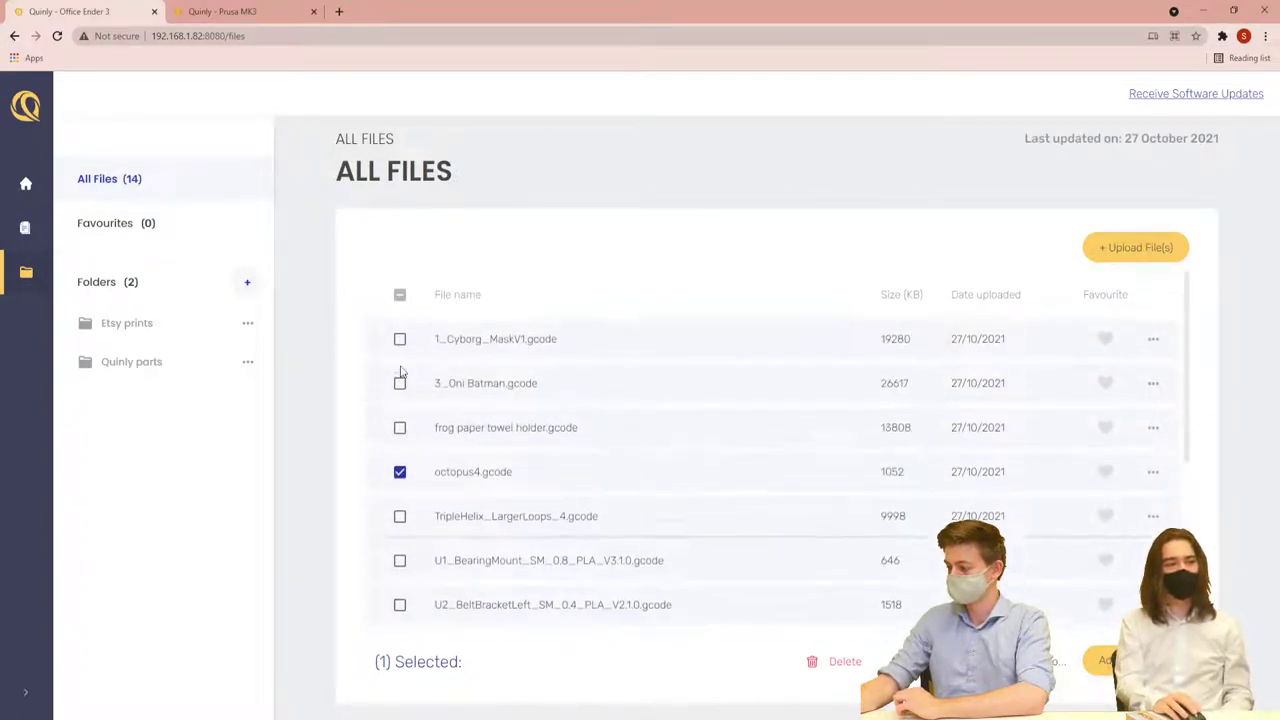
{"action": "left_click", "coordinate": [400, 428]}
{"action": "left_click", "coordinate": [400, 472]}
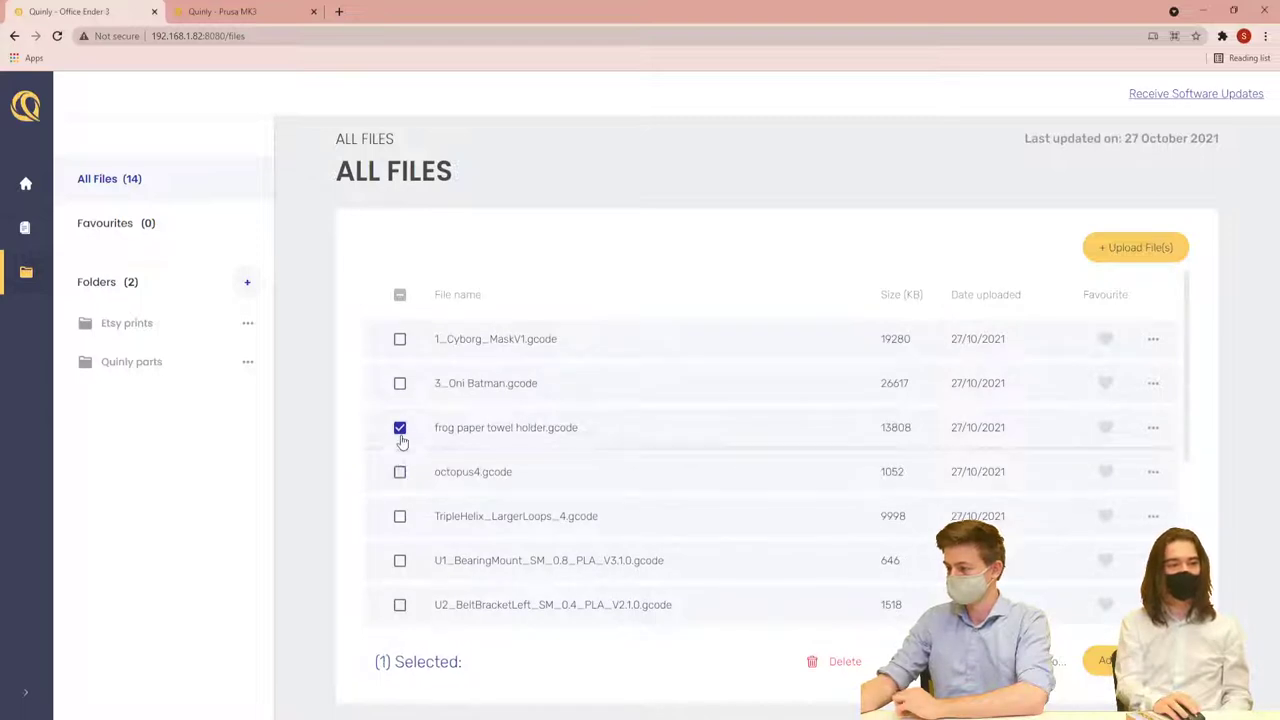
{"action": "left_click", "coordinate": [400, 428]}
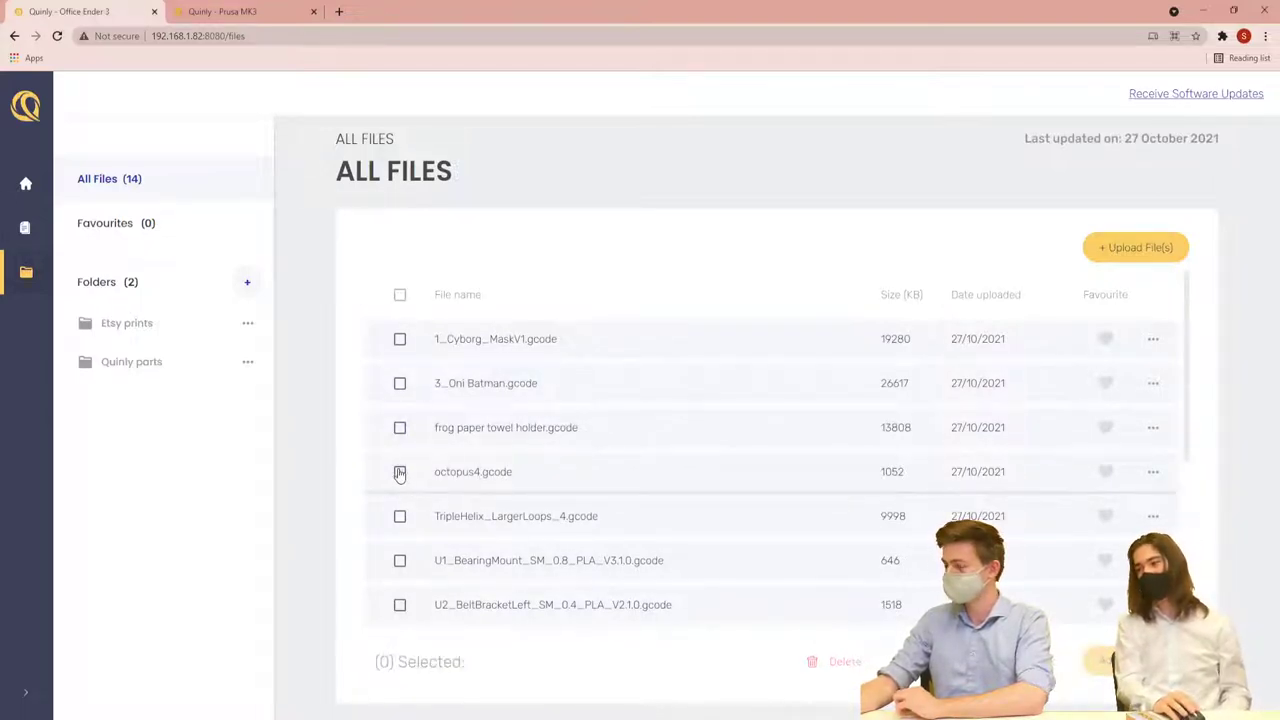
Select octopus4.gcode in the file list and download it to the computer
{"action": "left_click", "coordinate": [400, 472]}
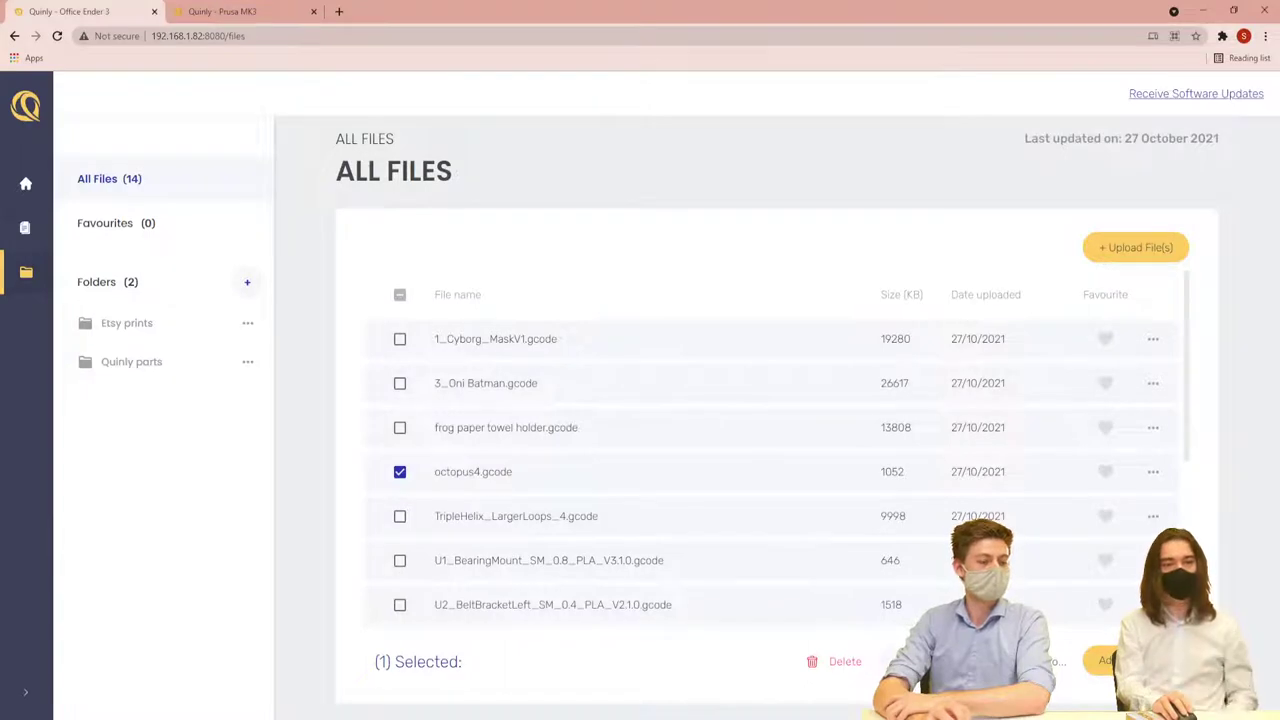
{"action": "left_click", "coordinate": [399, 471]}
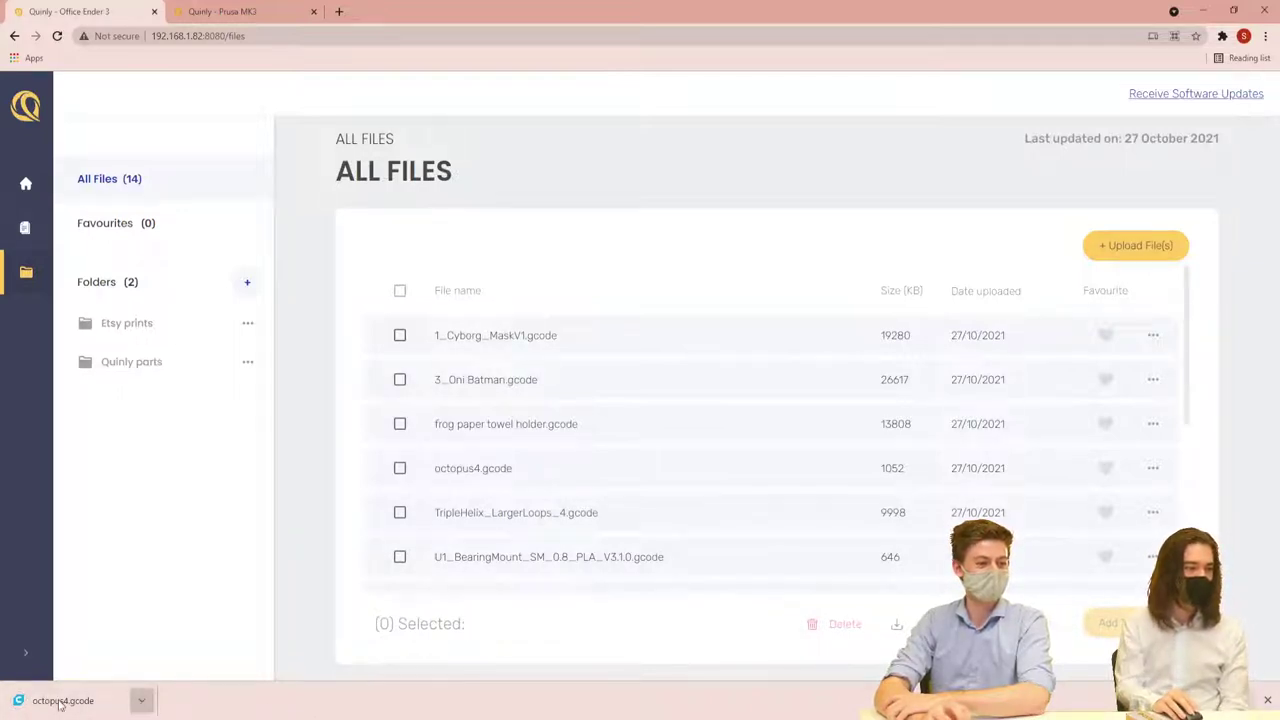
Download 3_Oni Batman.gcode, frog paper towel holder.gcode and 1_Cyborg_MaskV1.gcode together from the file library
{"action": "left_click", "coordinate": [402, 380]}
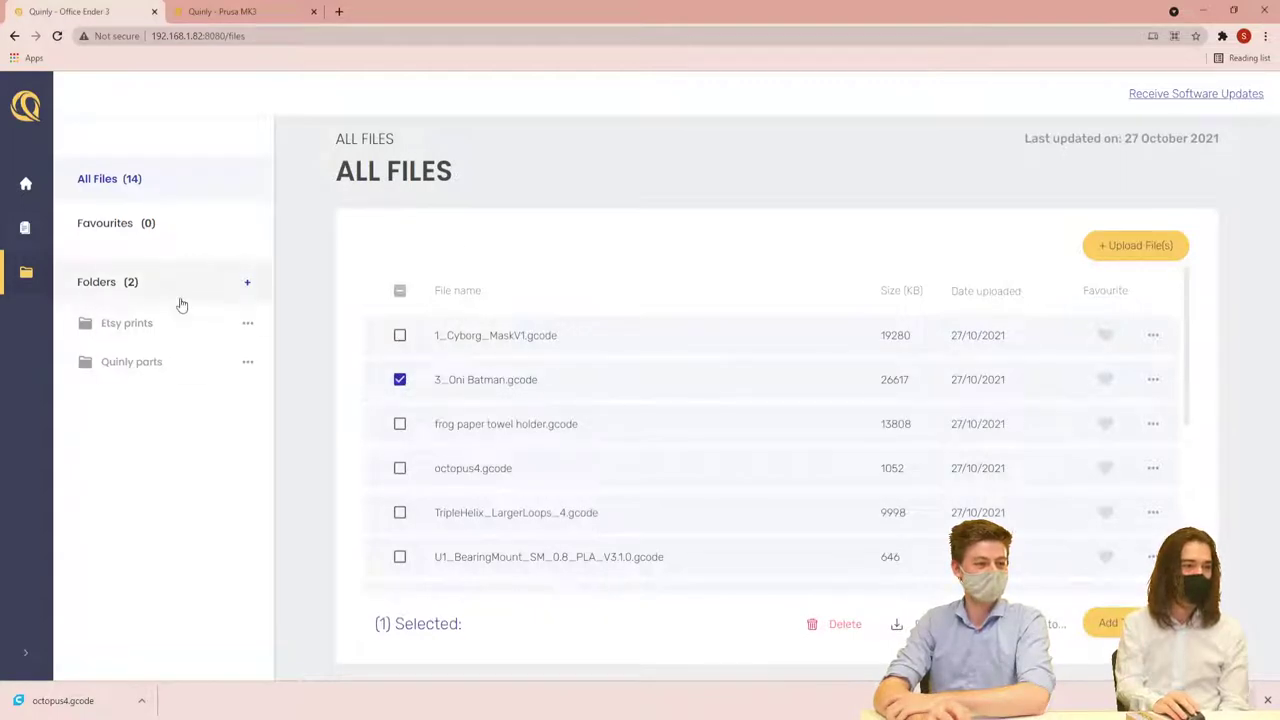
{"action": "left_click", "coordinate": [400, 424]}
{"action": "left_click", "coordinate": [400, 335]}
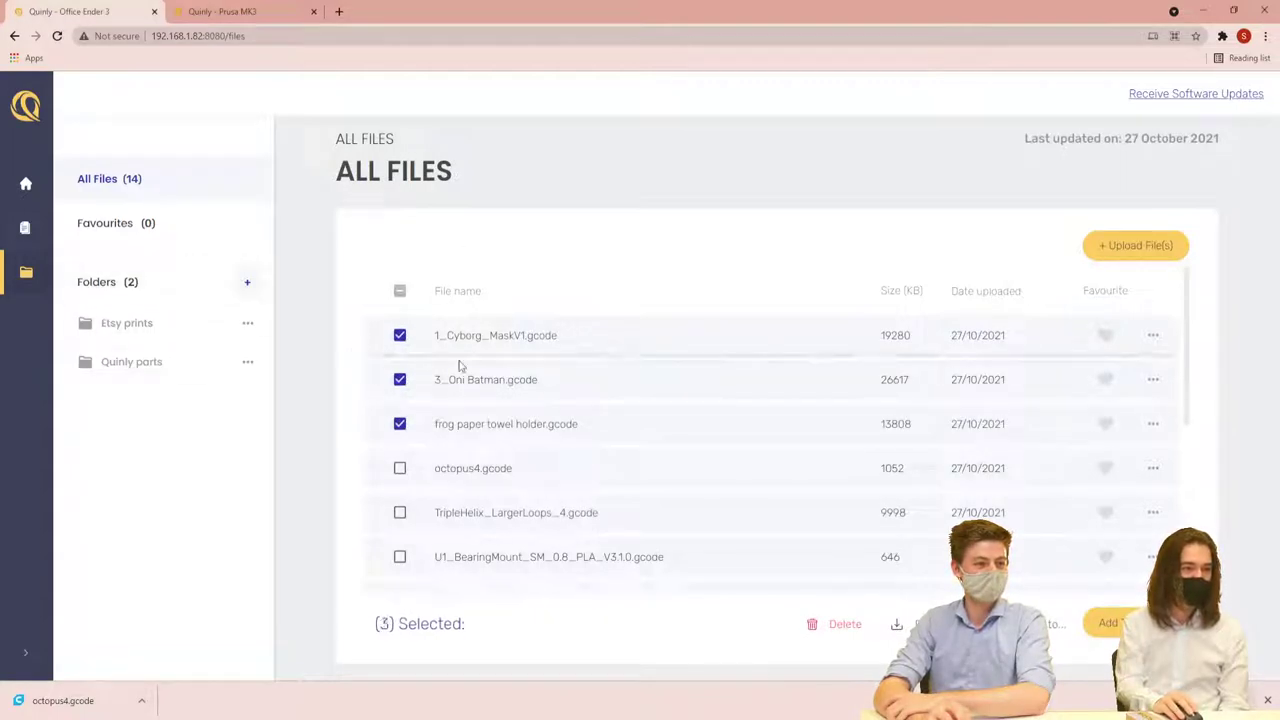
{"action": "left_click", "coordinate": [897, 624]}
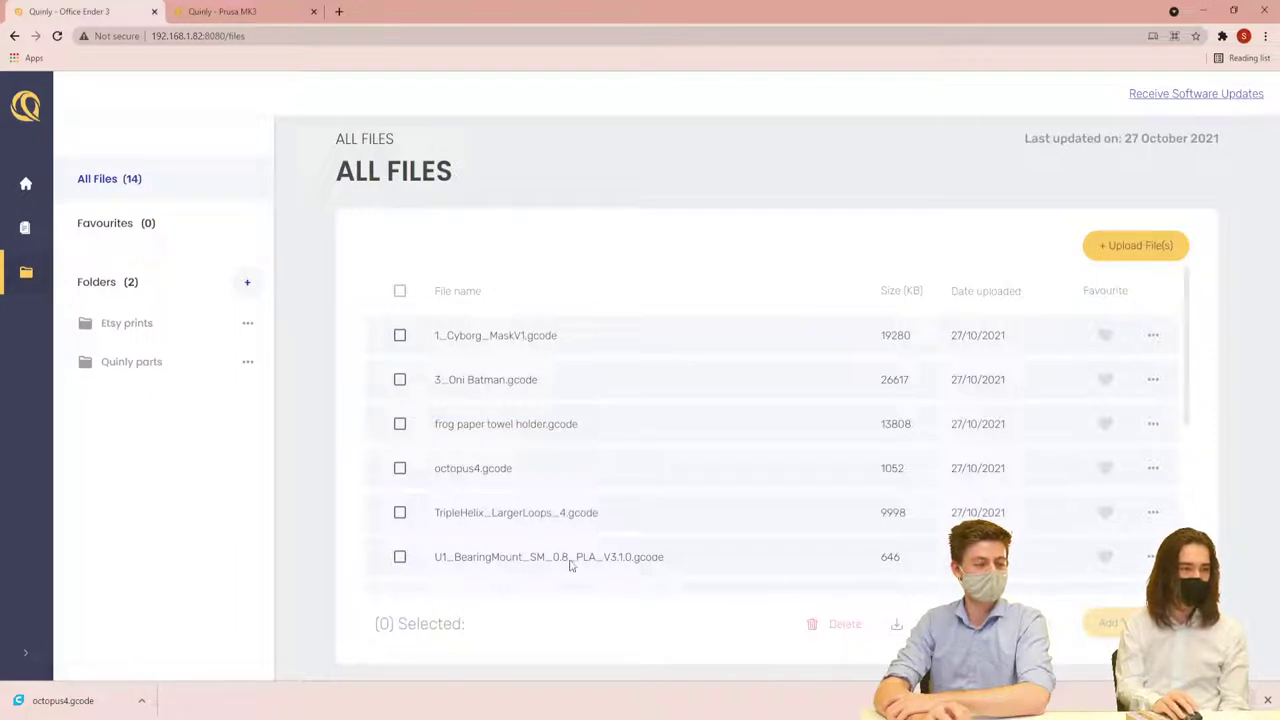
Look through the browser's download history for the gcode files and close it again
{"action": "scroll", "coordinate": [790, 465], "scroll_direction": "down", "scroll_amount": 3}
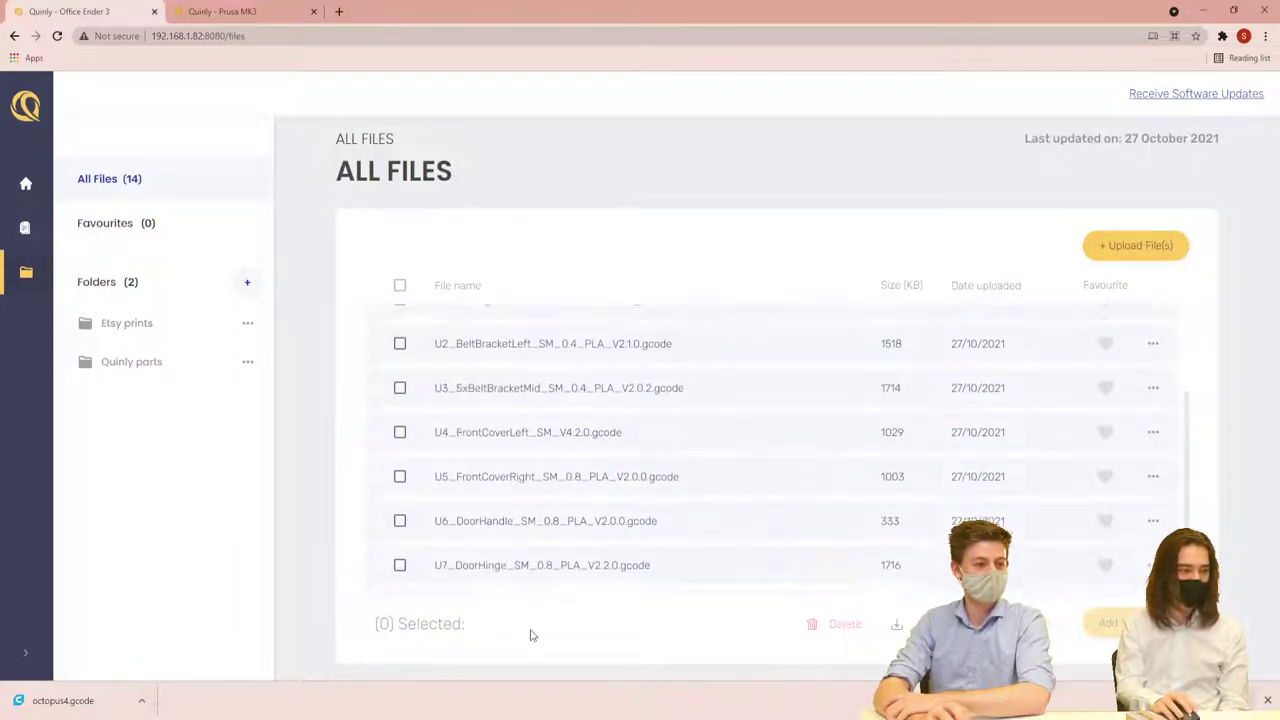
{"action": "scroll", "coordinate": [606, 503], "scroll_direction": "up", "scroll_amount": 3}
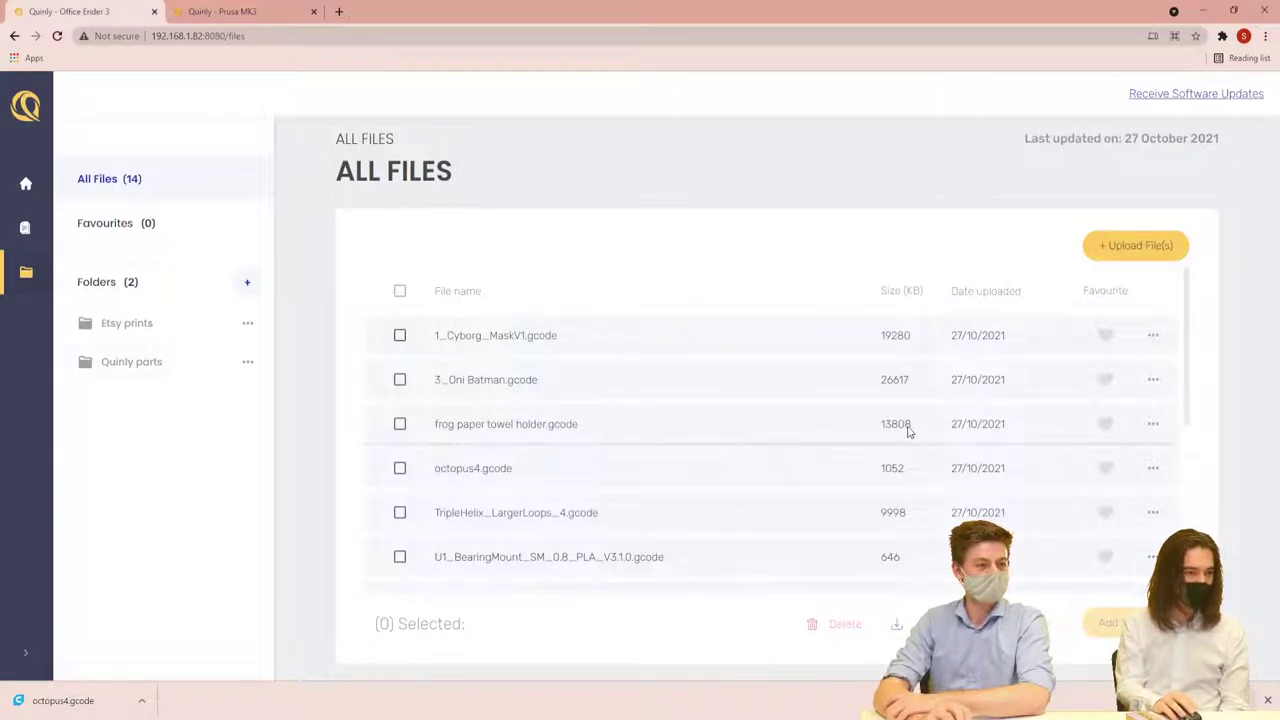
{"action": "scroll", "coordinate": [806, 428], "scroll_direction": "down", "scroll_amount": 3}
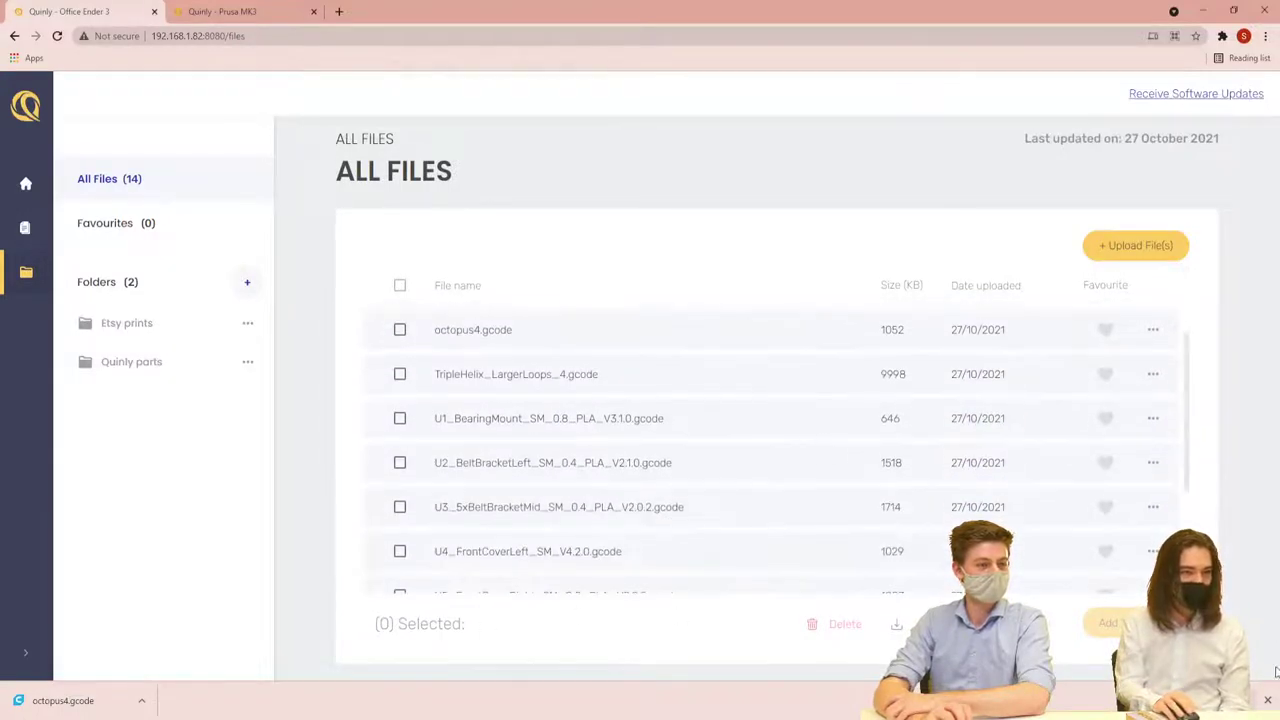
{"action": "key", "text": "ctrl+j"}
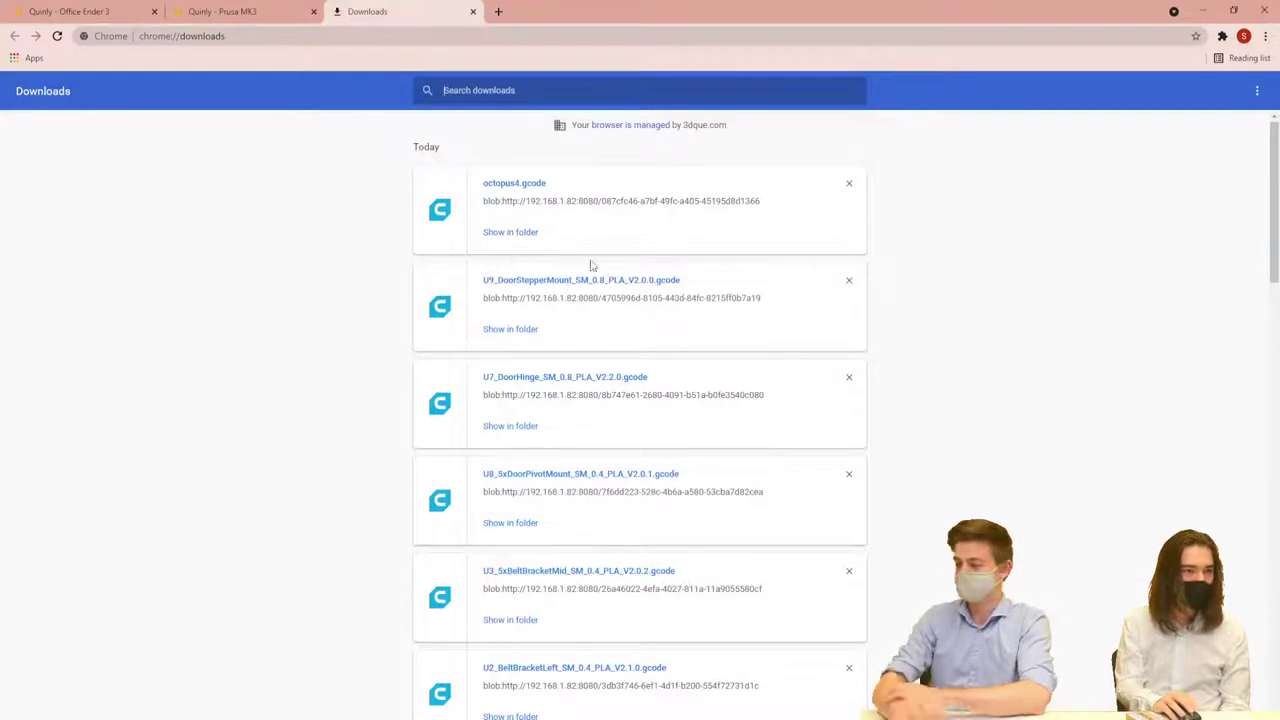
{"action": "scroll", "coordinate": [565, 310], "scroll_direction": "down", "scroll_amount": 2}
{"action": "scroll", "coordinate": [558, 277], "scroll_direction": "down", "scroll_amount": 1}
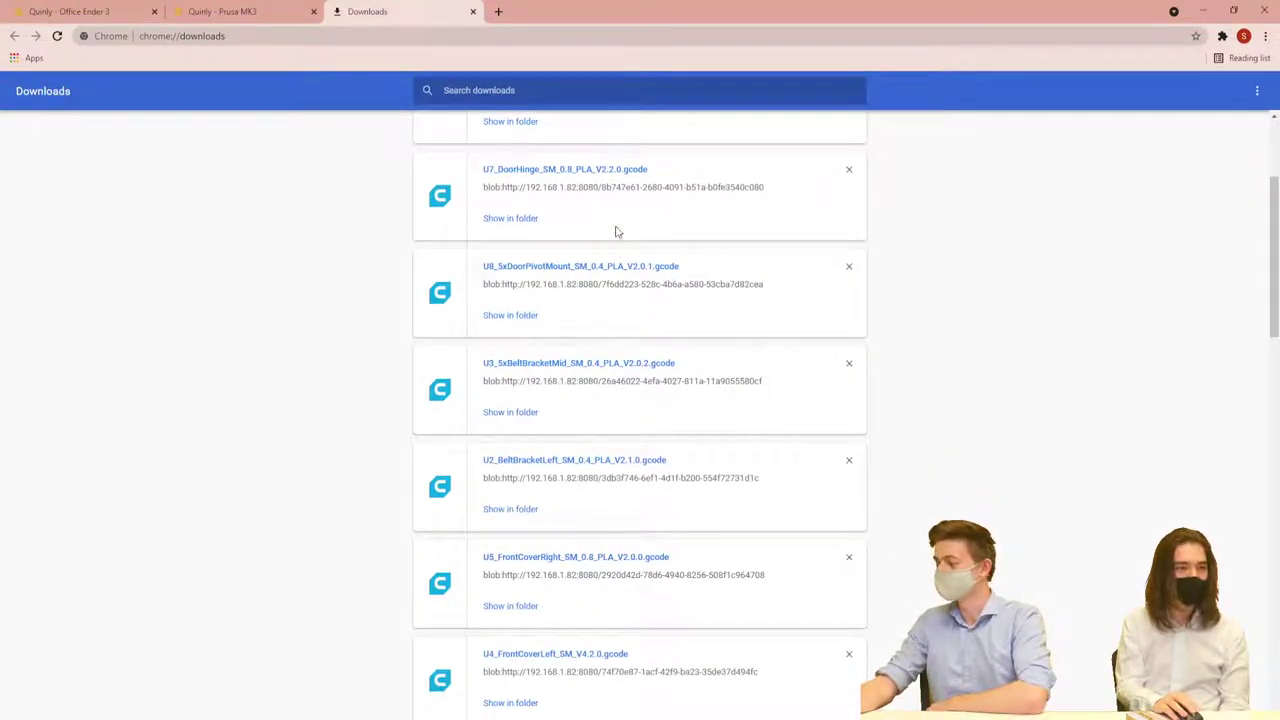
{"action": "middle_click", "coordinate": [390, 7]}
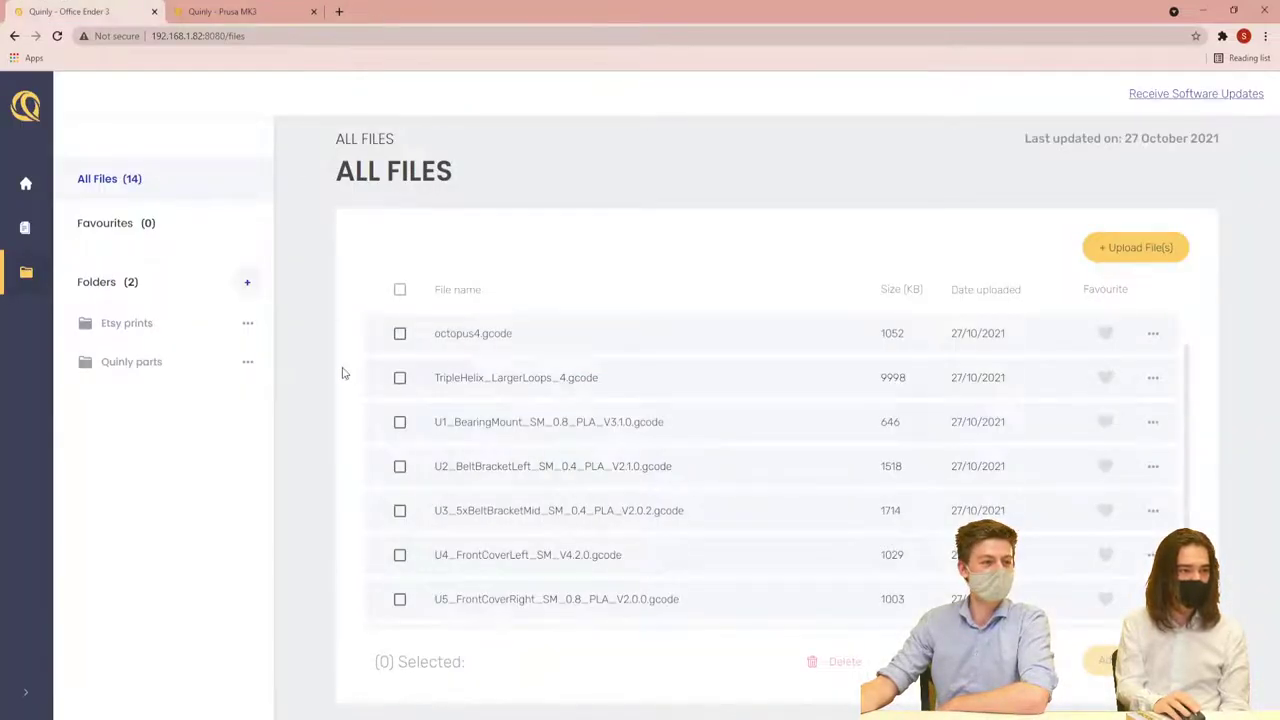
Delete octopus4.gcode from the file library
{"action": "scroll", "coordinate": [380, 362], "scroll_direction": "up", "scroll_amount": 2}
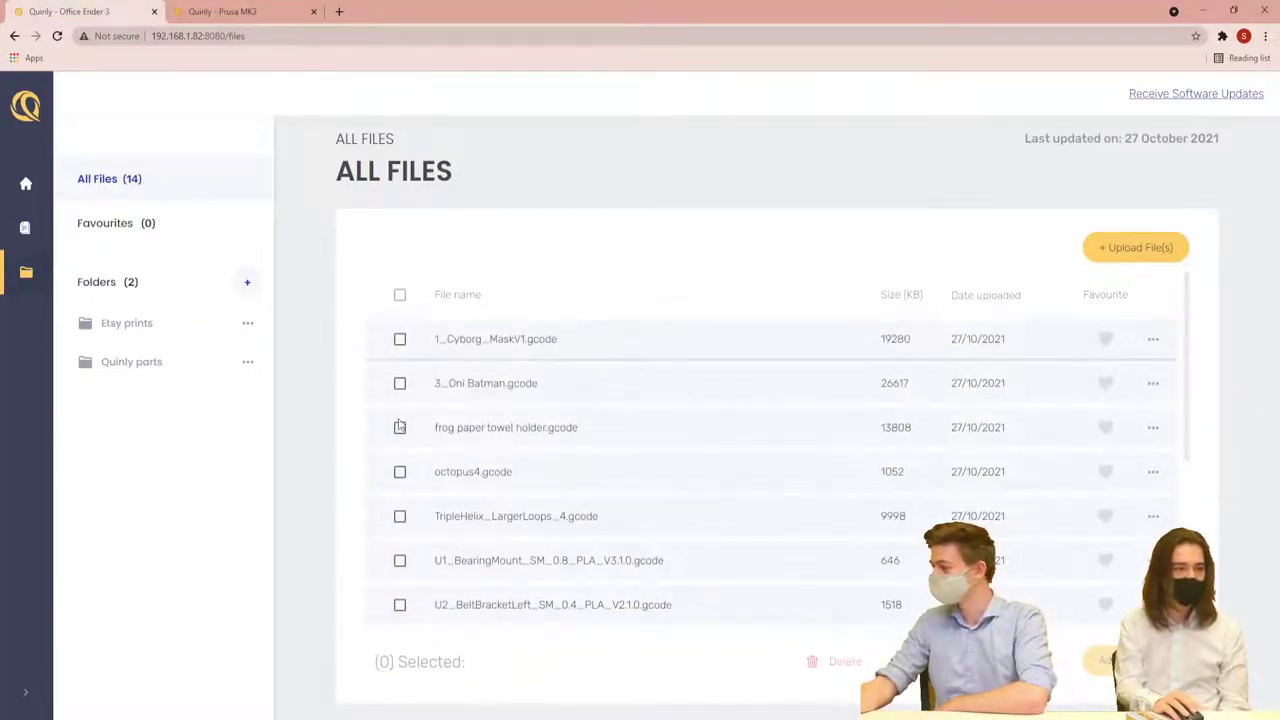
{"action": "scroll", "coordinate": [399, 470], "scroll_direction": "down", "scroll_amount": 3}
{"action": "scroll", "coordinate": [400, 437], "scroll_direction": "up", "scroll_amount": 3}
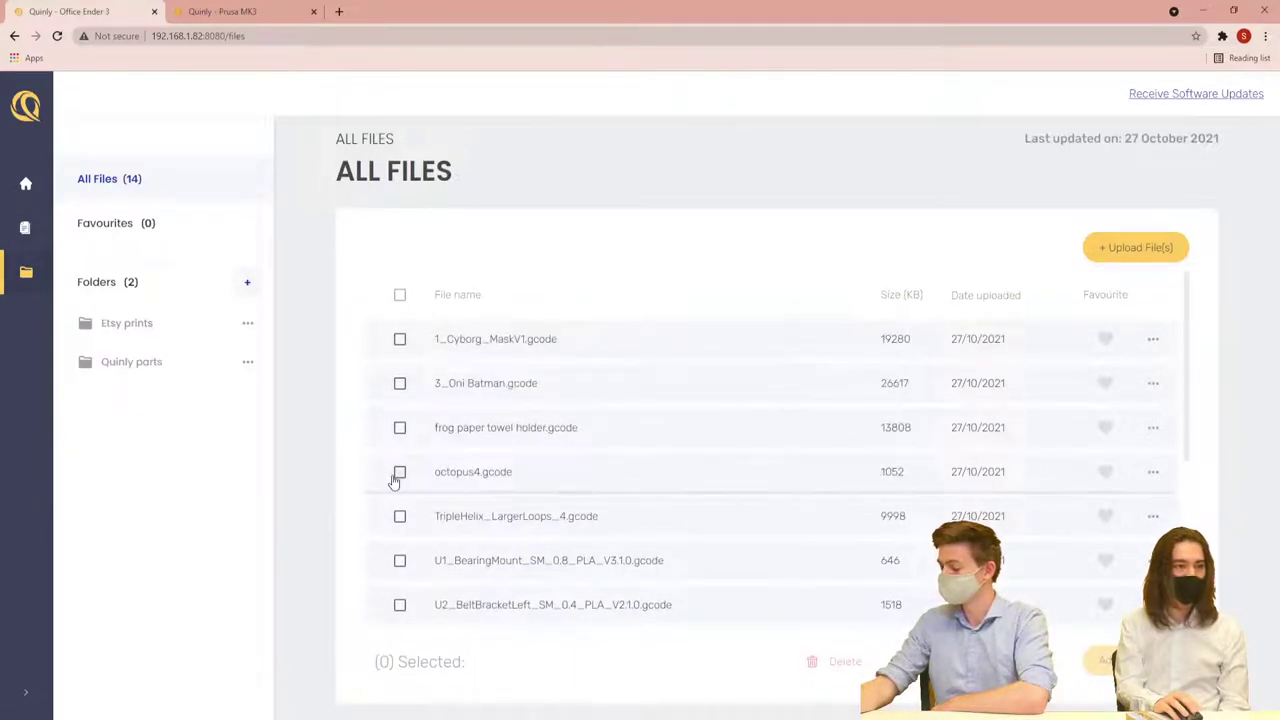
{"action": "left_click", "coordinate": [399, 468]}
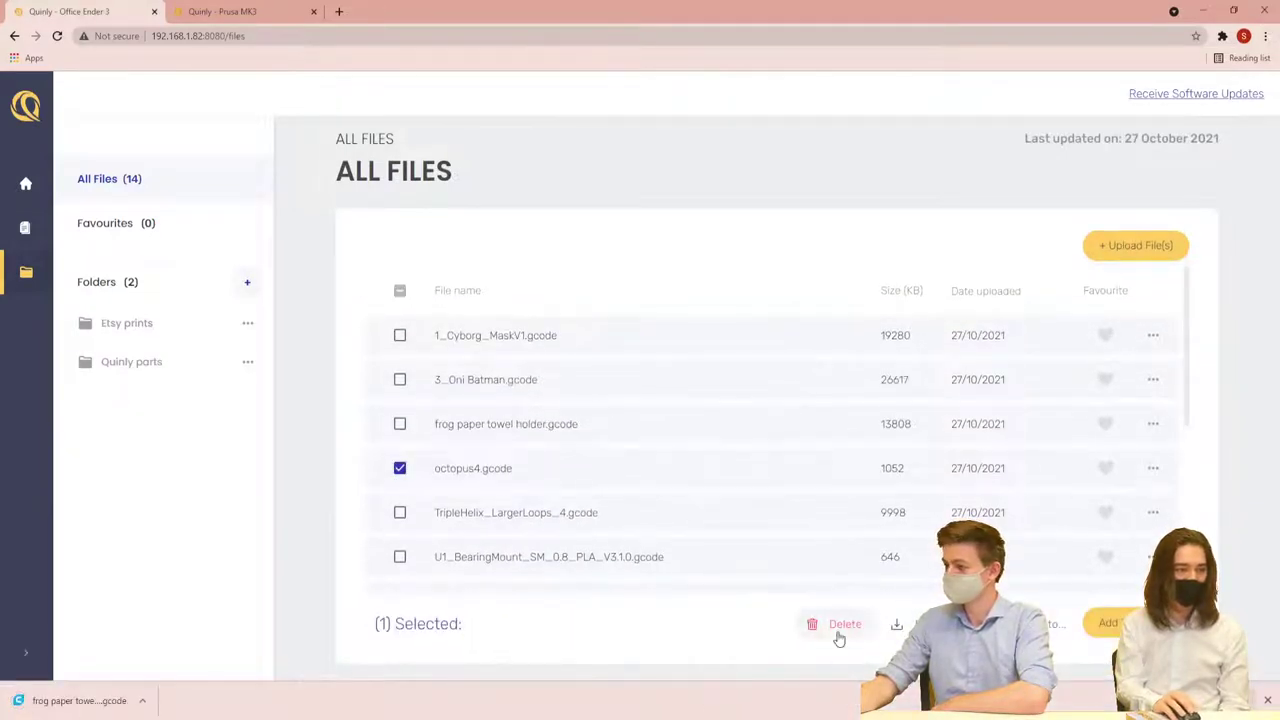
{"action": "left_click", "coordinate": [839, 625]}
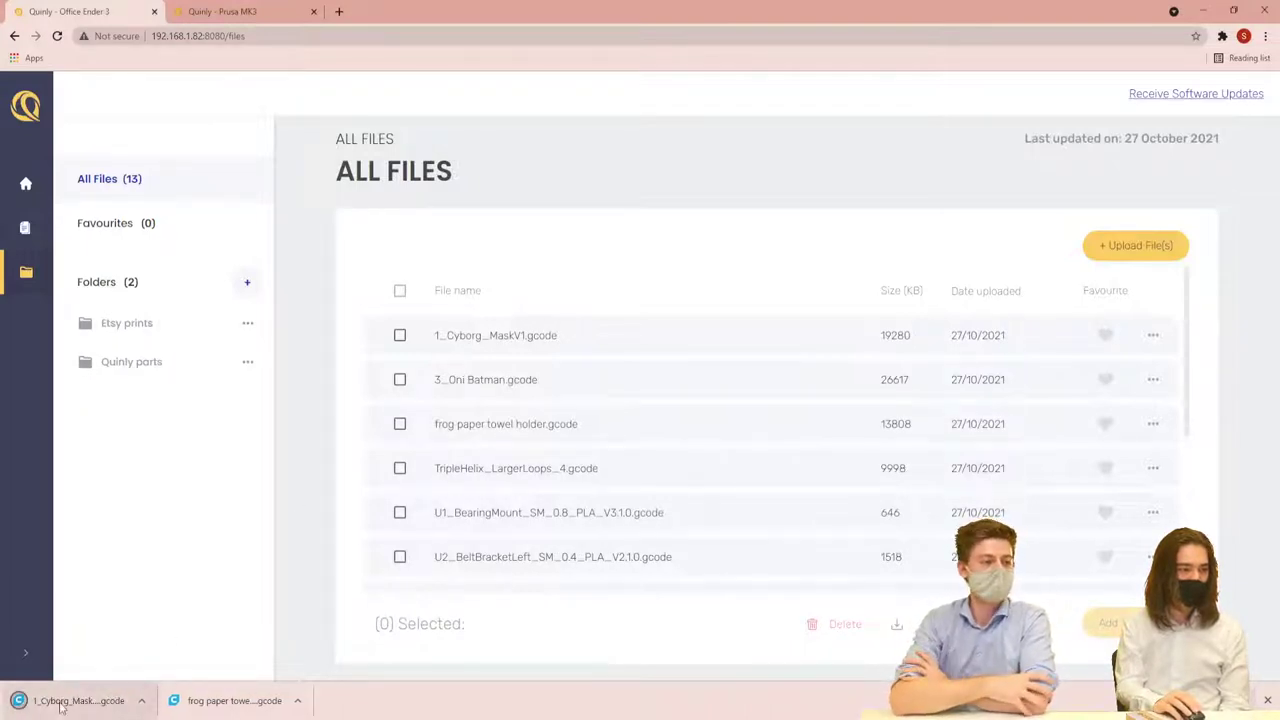
Examine the contents of the Etsy prints and Quinly parts folders, comparing them with the full file list
{"action": "left_click", "coordinate": [127, 323]}
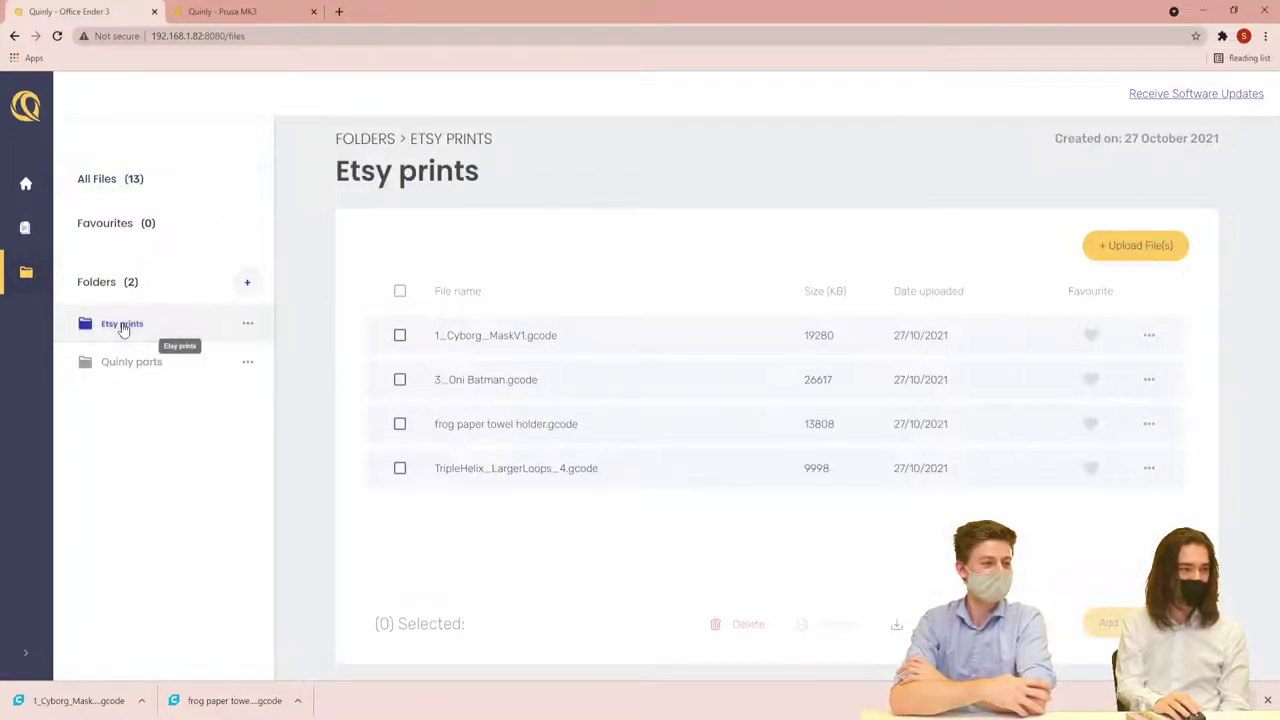
{"action": "left_click", "coordinate": [162, 180]}
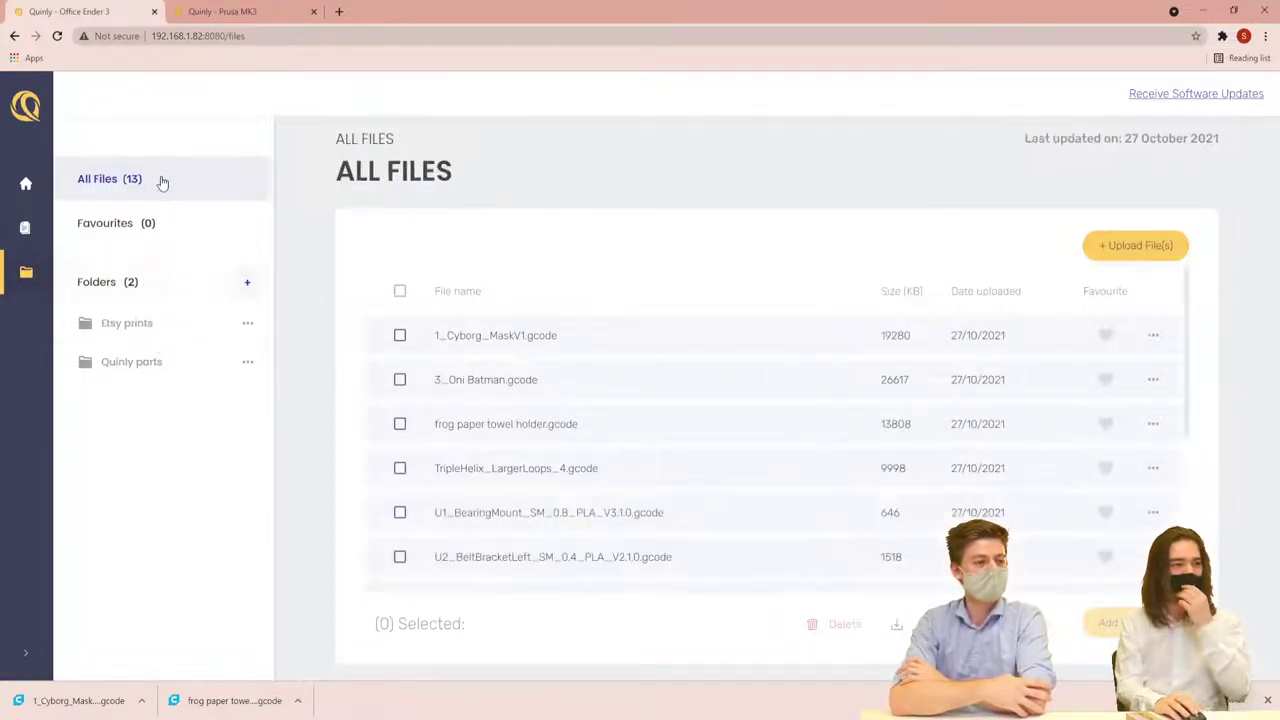
{"action": "left_click", "coordinate": [141, 324]}
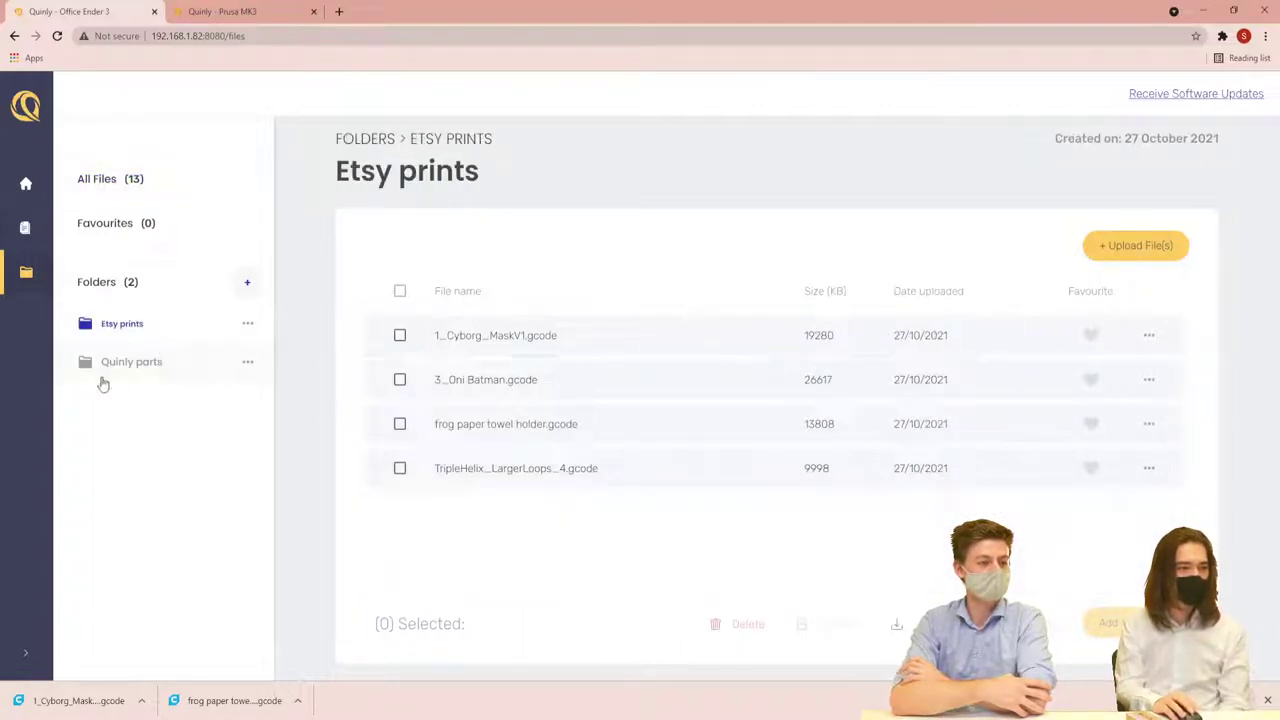
{"action": "left_click", "coordinate": [121, 376]}
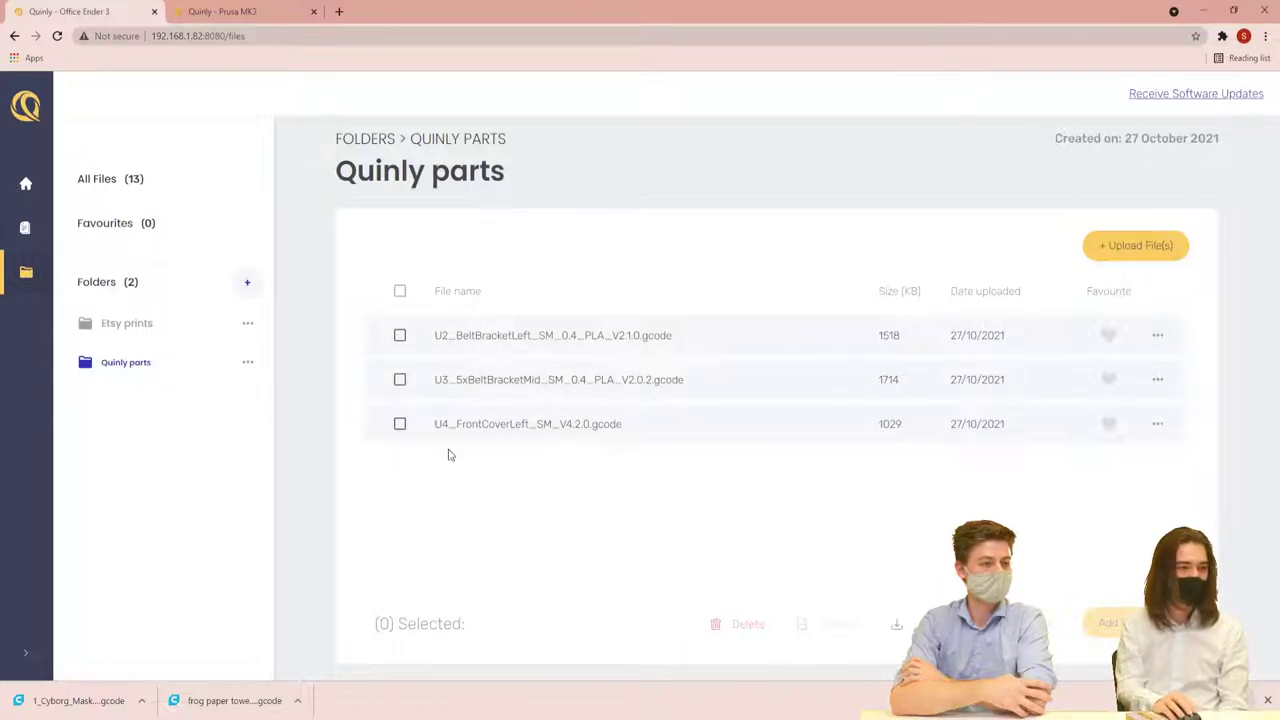
{"action": "left_click", "coordinate": [150, 194]}
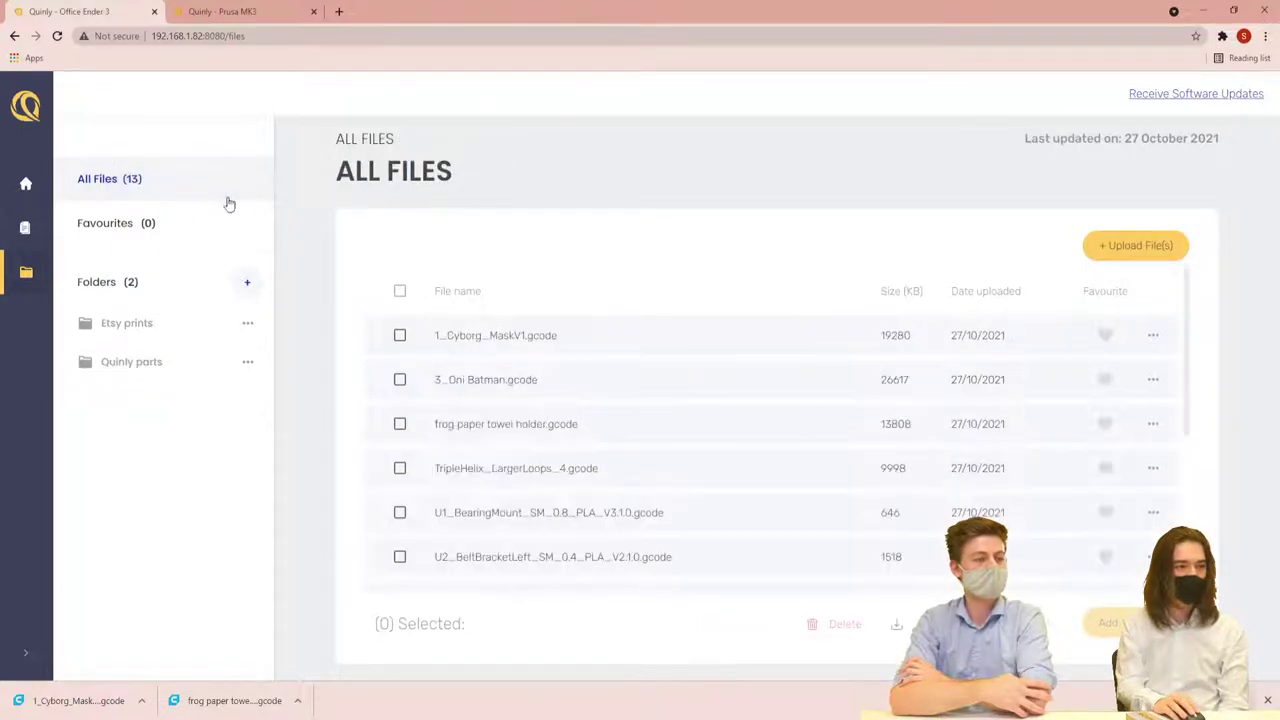
{"action": "scroll", "coordinate": [450, 500], "scroll_direction": "down", "scroll_amount": 1}
{"action": "left_click", "coordinate": [140, 365]}
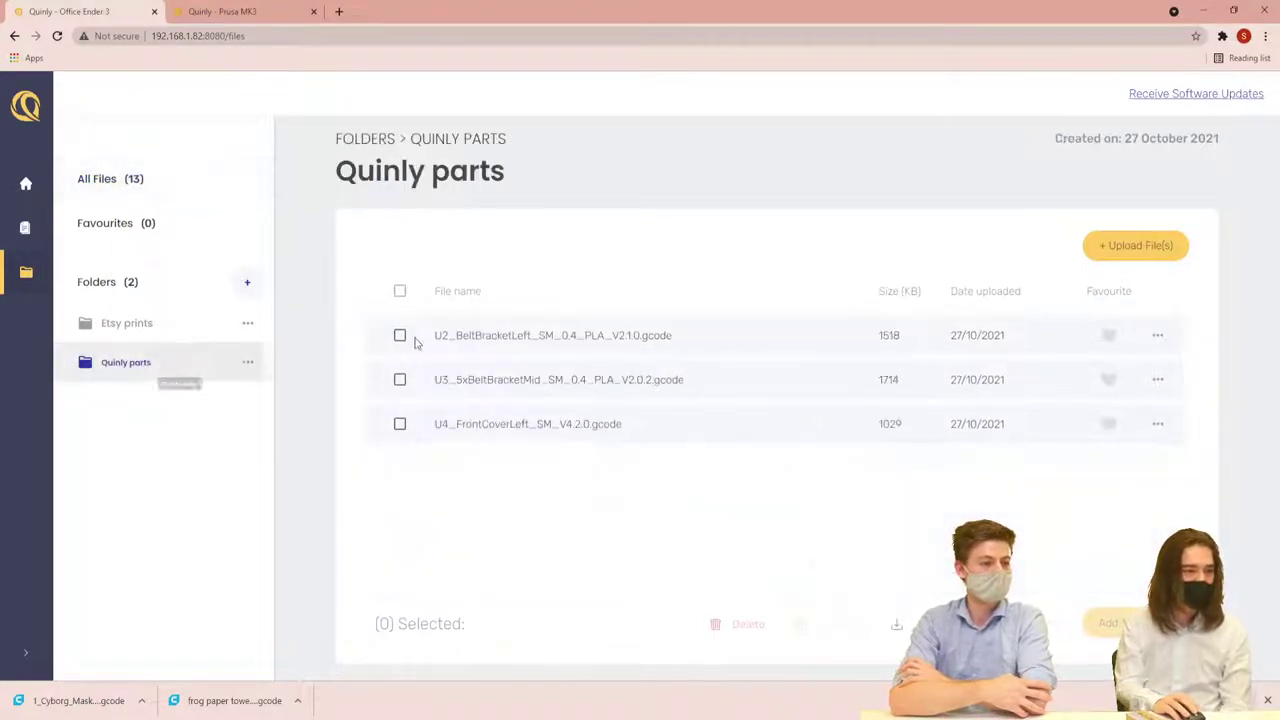
{"action": "left_click", "coordinate": [160, 192]}
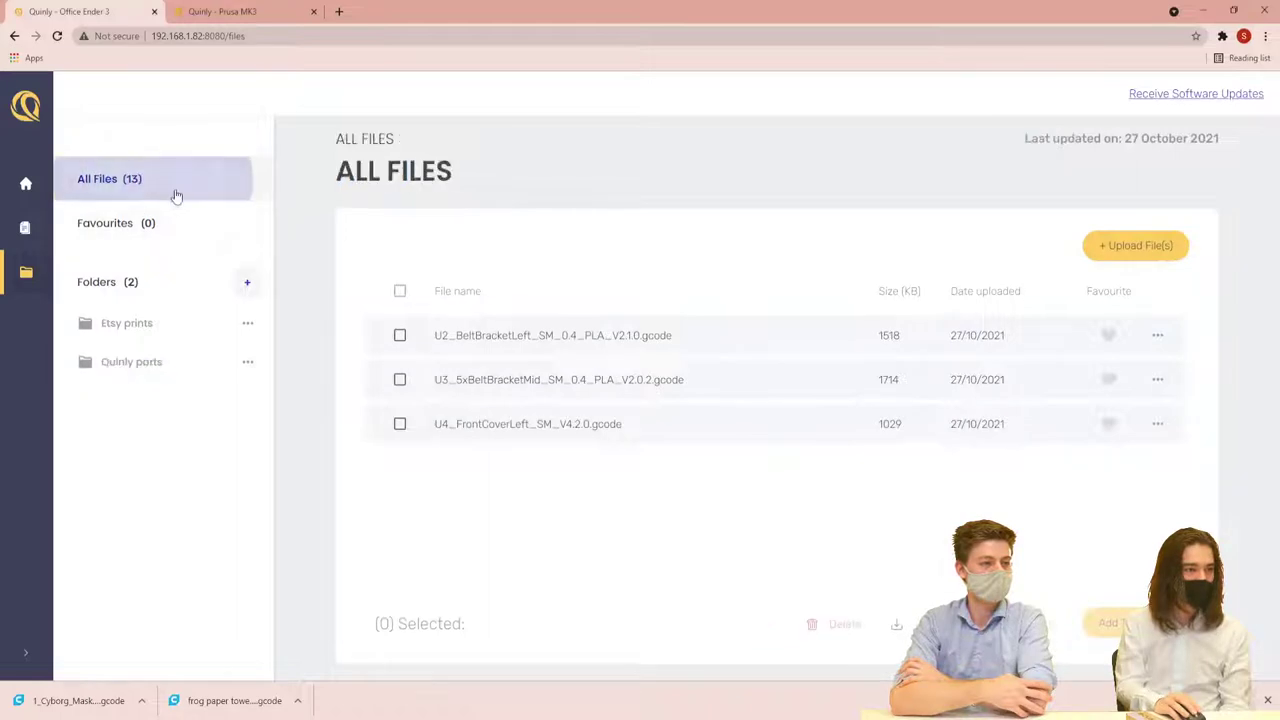
Move the U1, U5, U6, U7, U8 and U9 gcode files from the full file list into the Quinly parts folder
{"action": "scroll", "coordinate": [397, 400], "scroll_direction": "down", "scroll_amount": 2}
{"action": "scroll", "coordinate": [395, 365], "scroll_direction": "up", "scroll_amount": 1}
{"action": "left_click", "coordinate": [399, 371]}
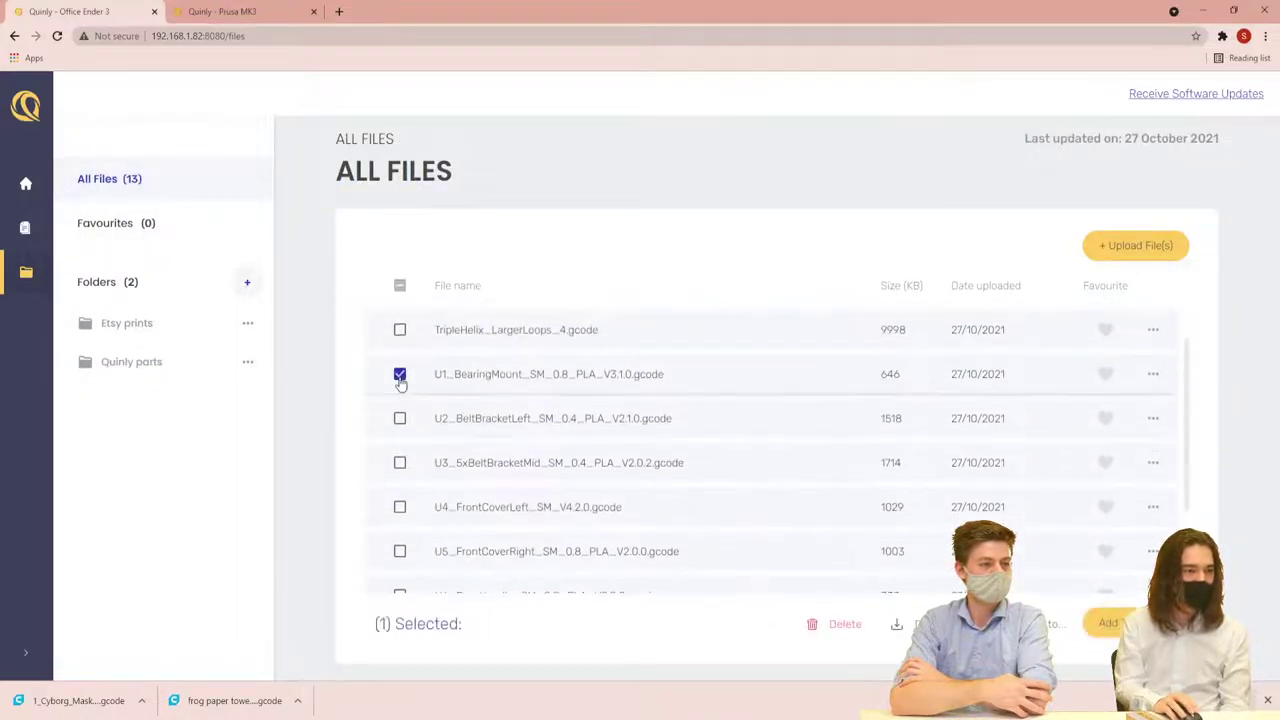
{"action": "scroll", "coordinate": [403, 480], "scroll_direction": "down", "scroll_amount": 1}
{"action": "left_click", "coordinate": [400, 482]}
{"action": "left_click", "coordinate": [400, 526]}
{"action": "left_click", "coordinate": [400, 570]}
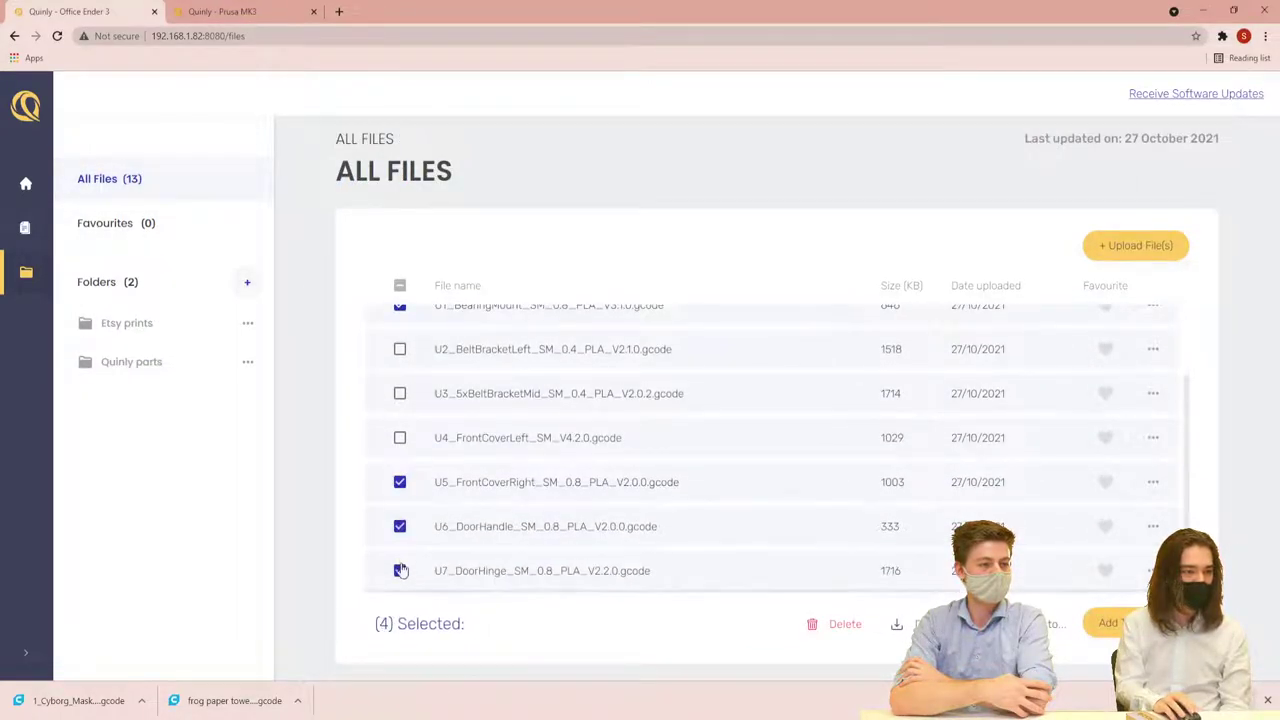
{"action": "scroll", "coordinate": [400, 560], "scroll_direction": "down", "scroll_amount": 2}
{"action": "left_click", "coordinate": [400, 526]}
{"action": "left_click", "coordinate": [400, 569]}
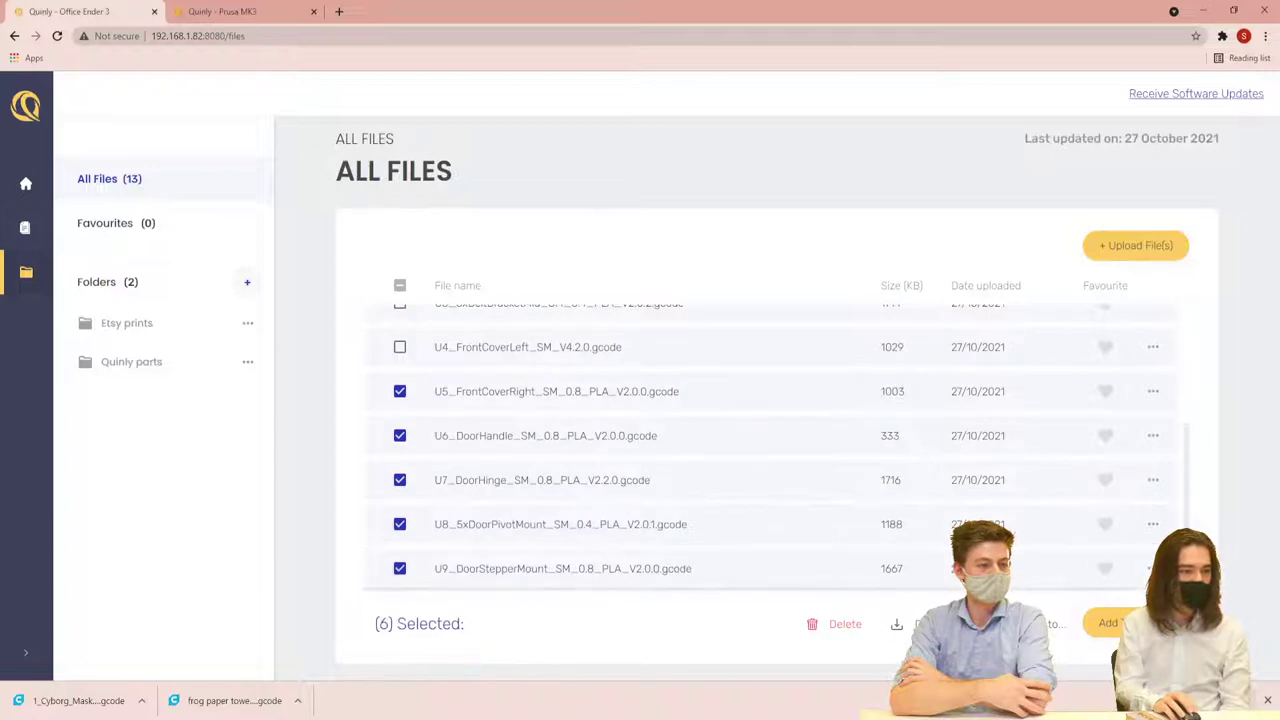
{"action": "left_click", "coordinate": [1048, 623]}
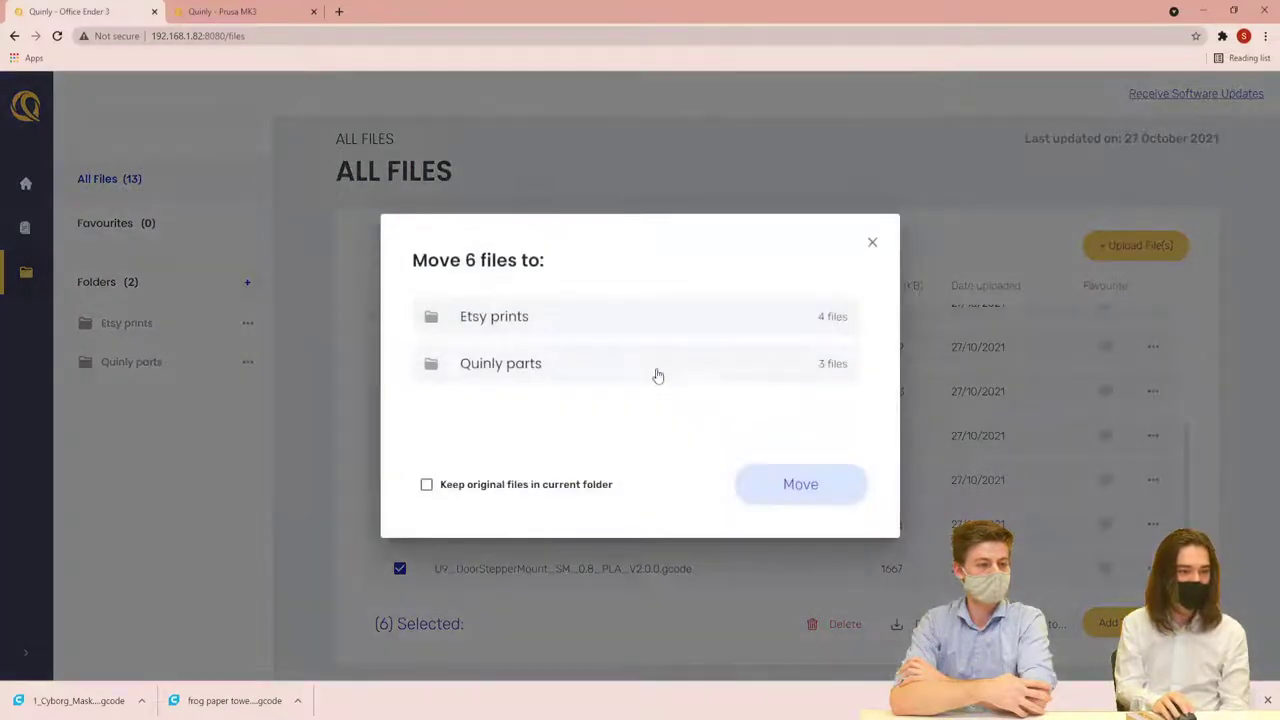
{"action": "left_click", "coordinate": [508, 366]}
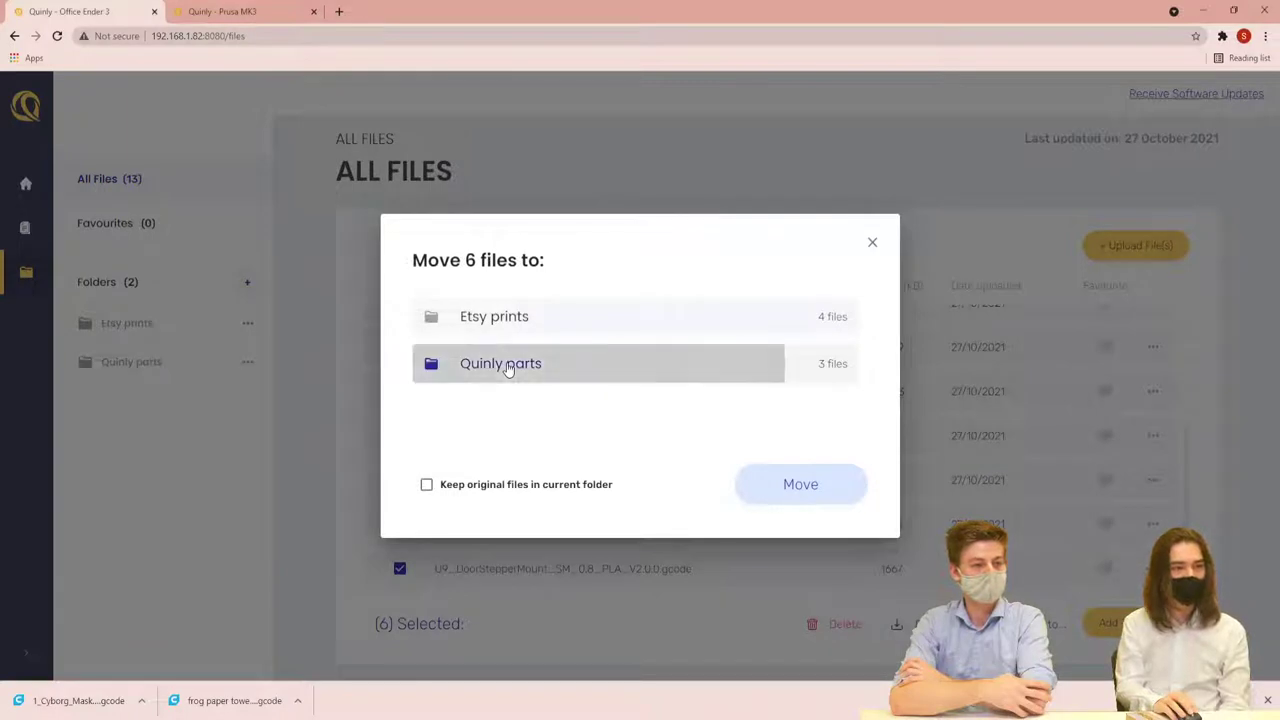
{"action": "left_click", "coordinate": [835, 492]}
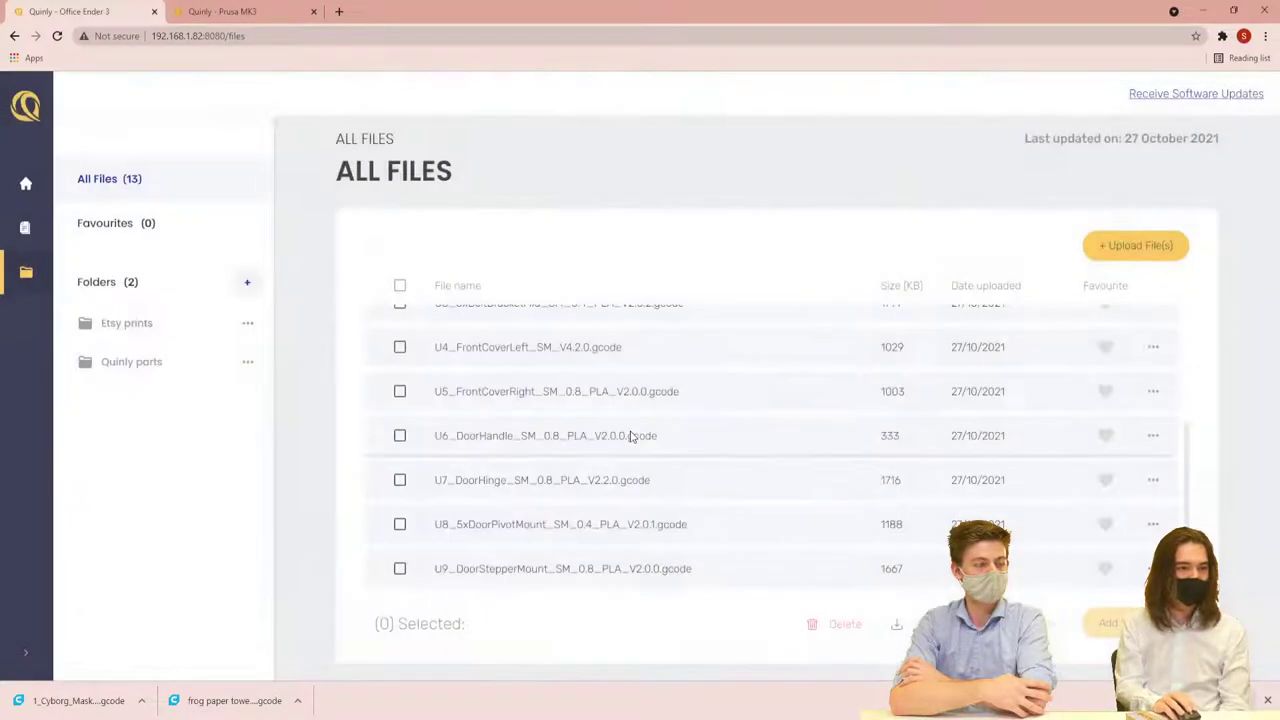
Examine the full list of files in the Quinly parts folder
{"action": "left_click", "coordinate": [128, 365]}
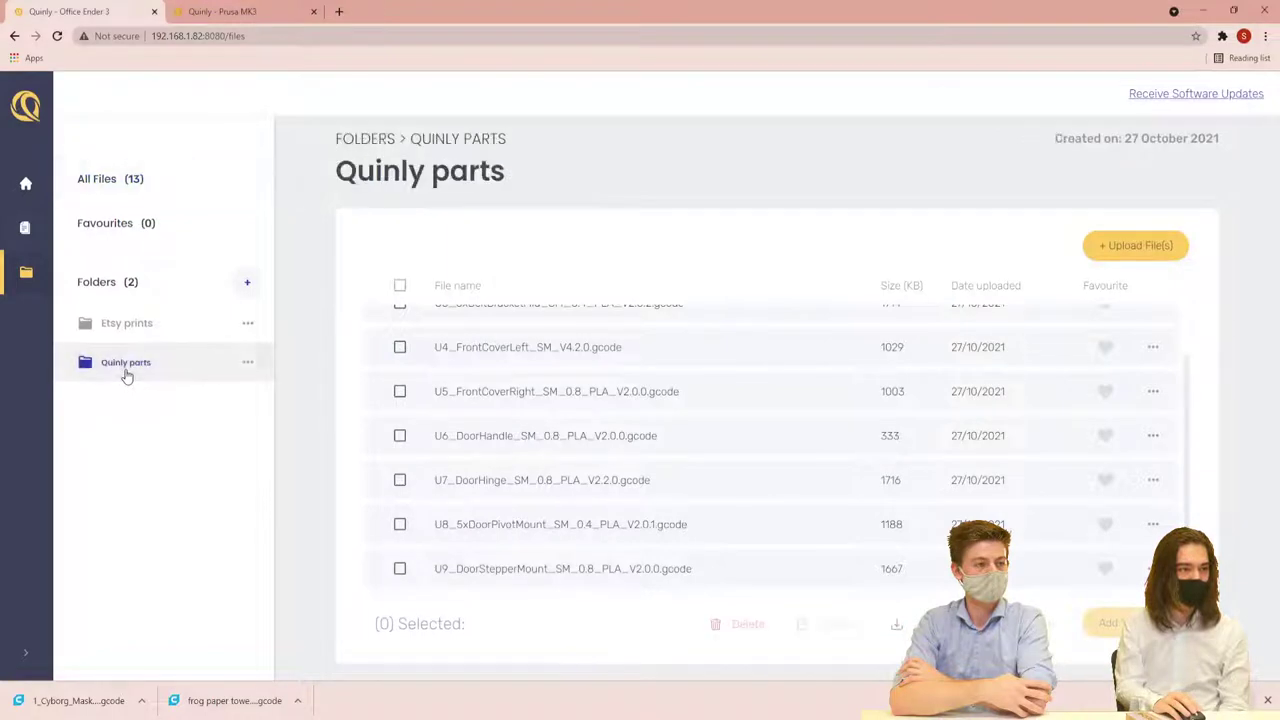
{"action": "scroll", "coordinate": [467, 393], "scroll_direction": "up", "scroll_amount": 2}
{"action": "scroll", "coordinate": [506, 420], "scroll_direction": "down", "scroll_amount": 3}
{"action": "scroll", "coordinate": [506, 420], "scroll_direction": "up", "scroll_amount": 3}
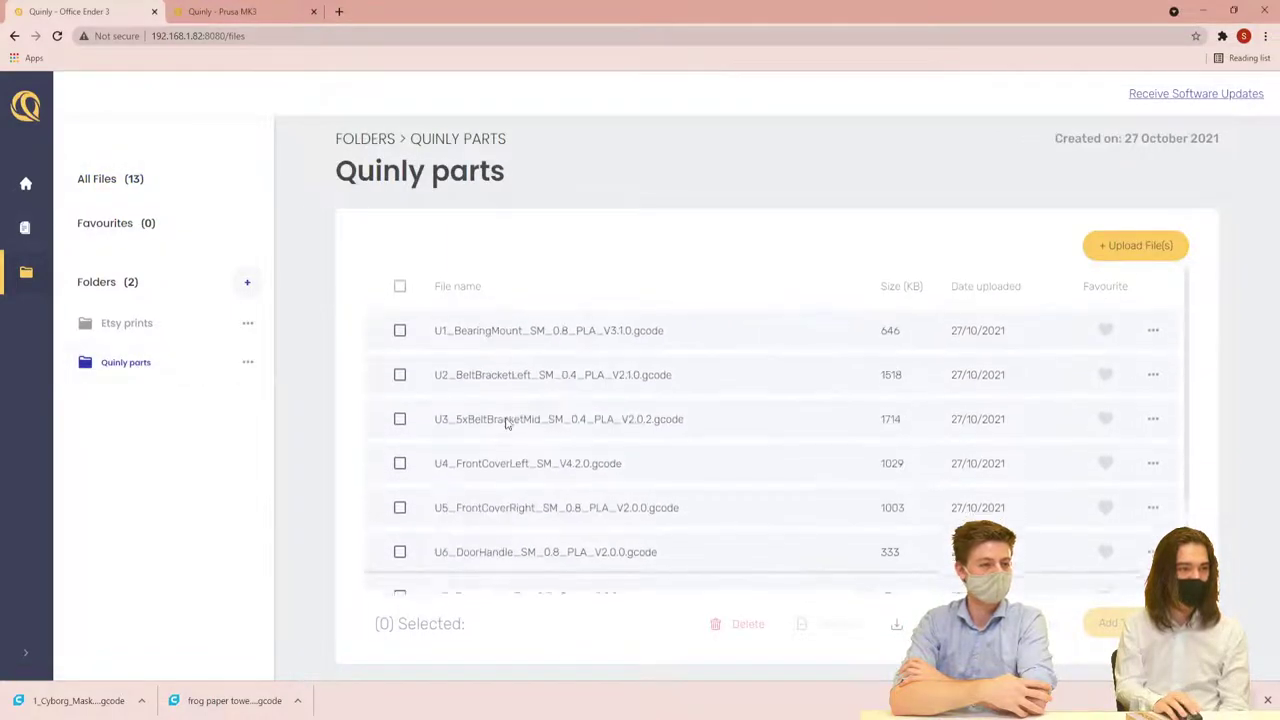
{"action": "scroll", "coordinate": [507, 452], "scroll_direction": "down", "scroll_amount": 2}
{"action": "scroll", "coordinate": [507, 452], "scroll_direction": "down", "scroll_amount": 2}
{"action": "scroll", "coordinate": [507, 452], "scroll_direction": "up", "scroll_amount": 3}
{"action": "scroll", "coordinate": [507, 452], "scroll_direction": "down", "scroll_amount": 3}
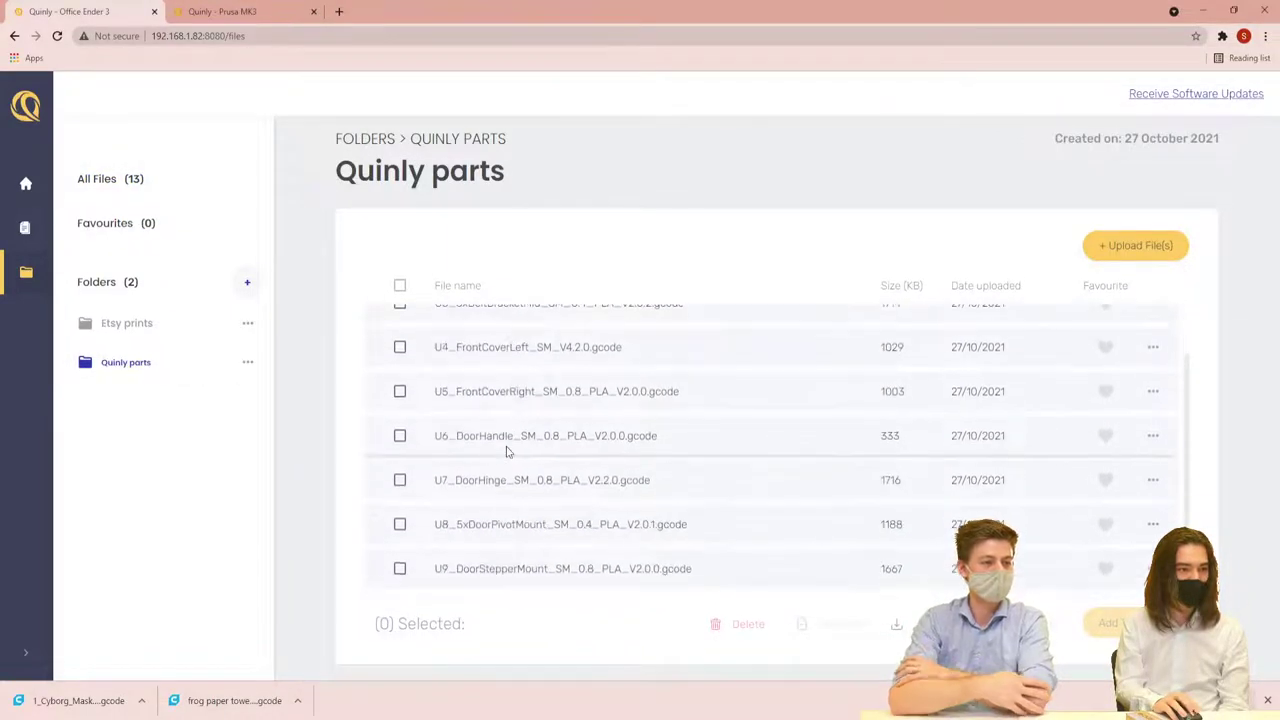
{"action": "scroll", "coordinate": [441, 436], "scroll_direction": "up", "scroll_amount": 3}
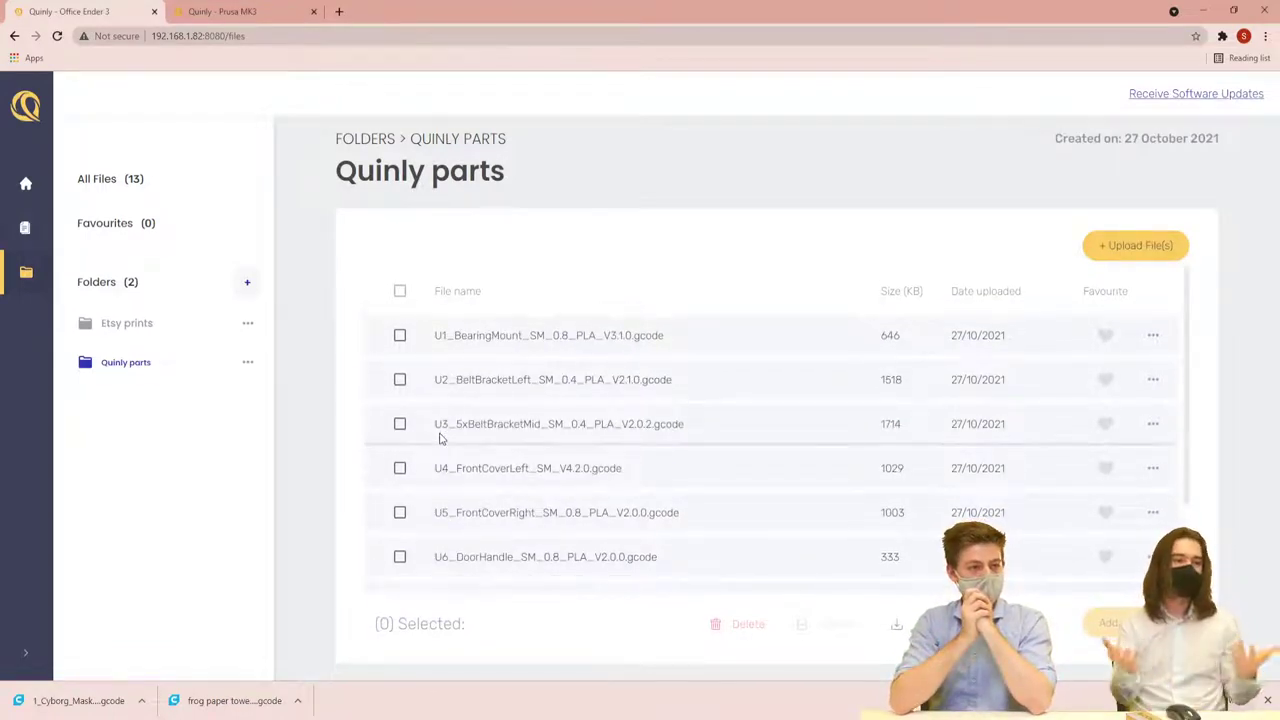
Rename the Quinly parts folder as Quinly Ultimaker parts
{"action": "left_click", "coordinate": [399, 336]}
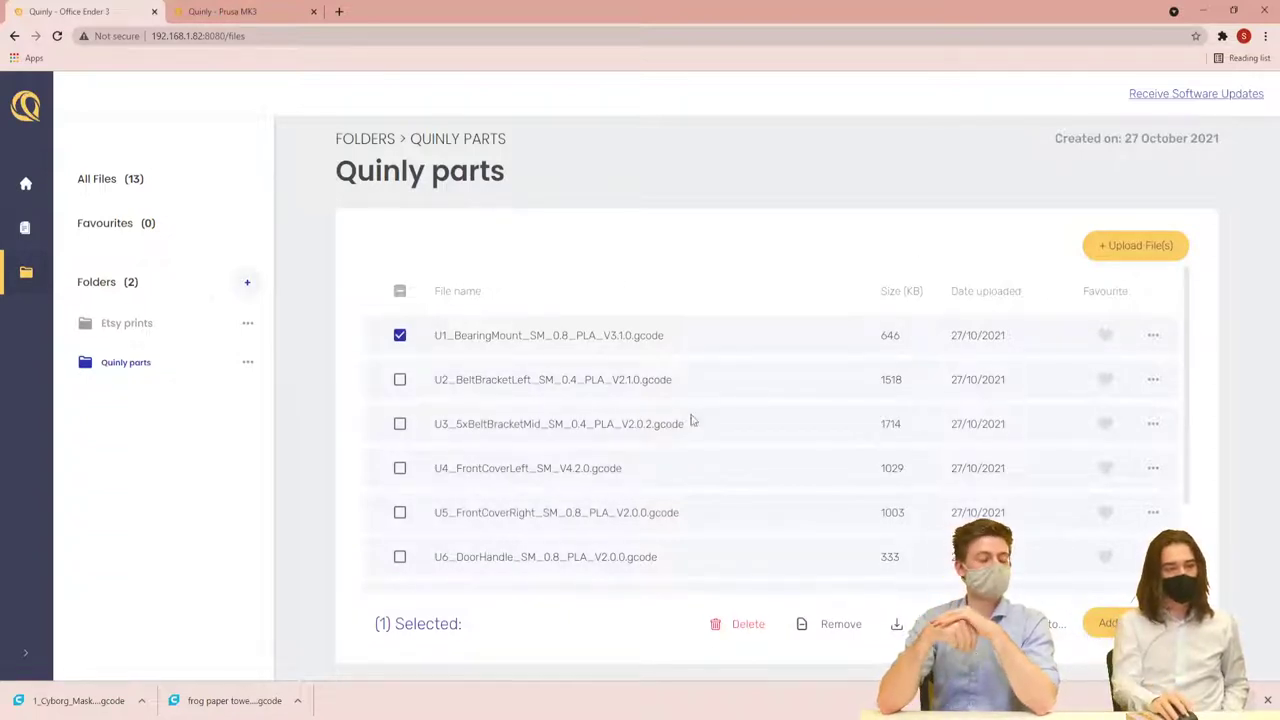
{"action": "left_click", "coordinate": [247, 362]}
{"action": "left_click", "coordinate": [262, 398]}
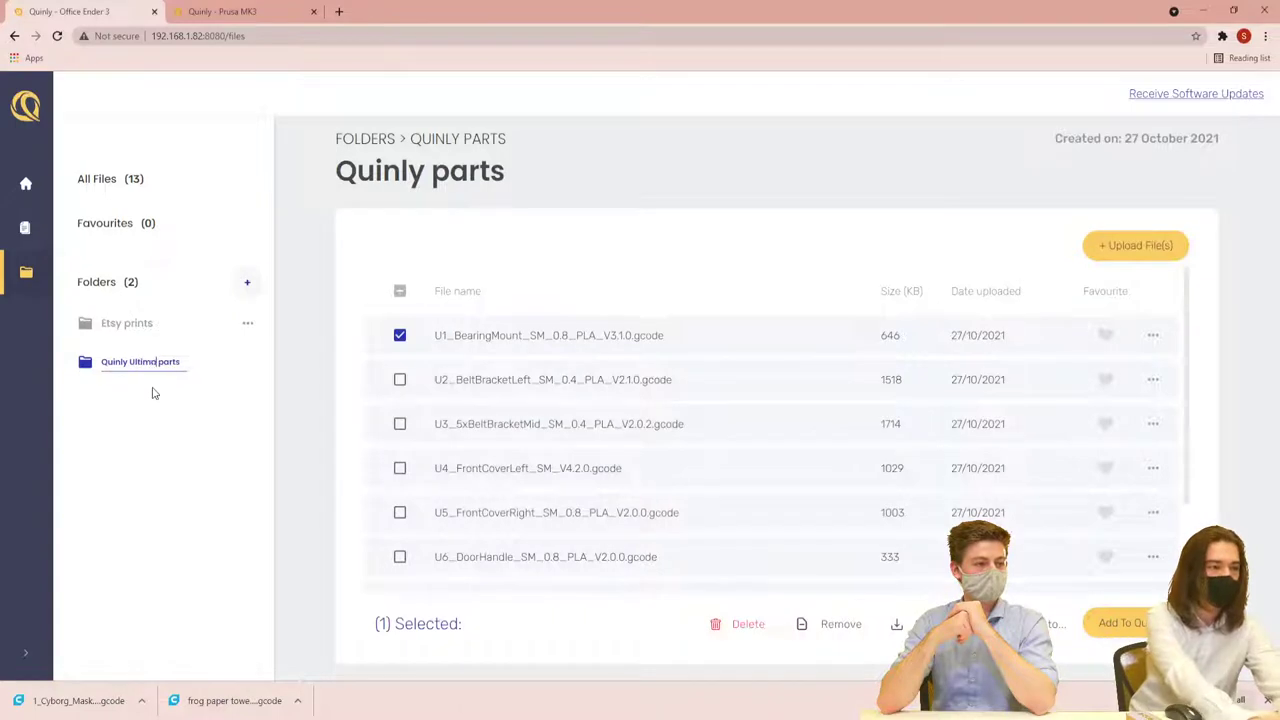
{"action": "key", "text": "Return"}
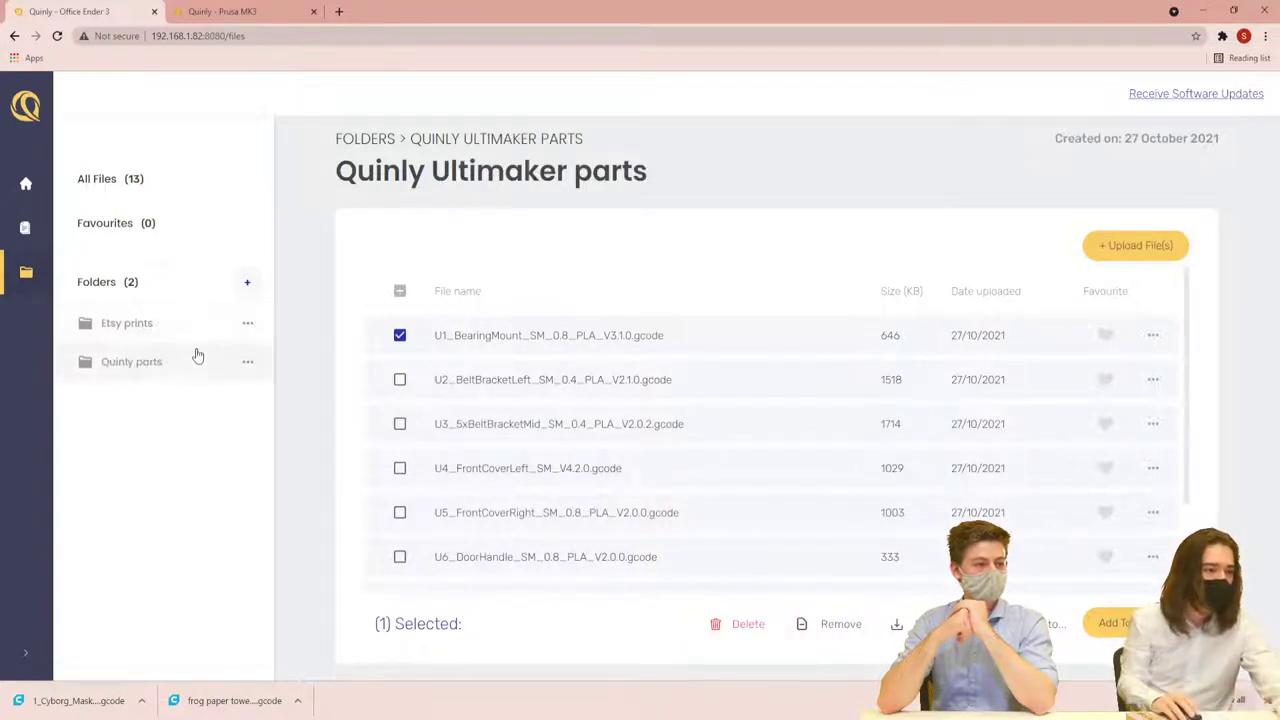
Create a new library folder named Quinly Prusa
{"action": "left_click", "coordinate": [247, 283]}
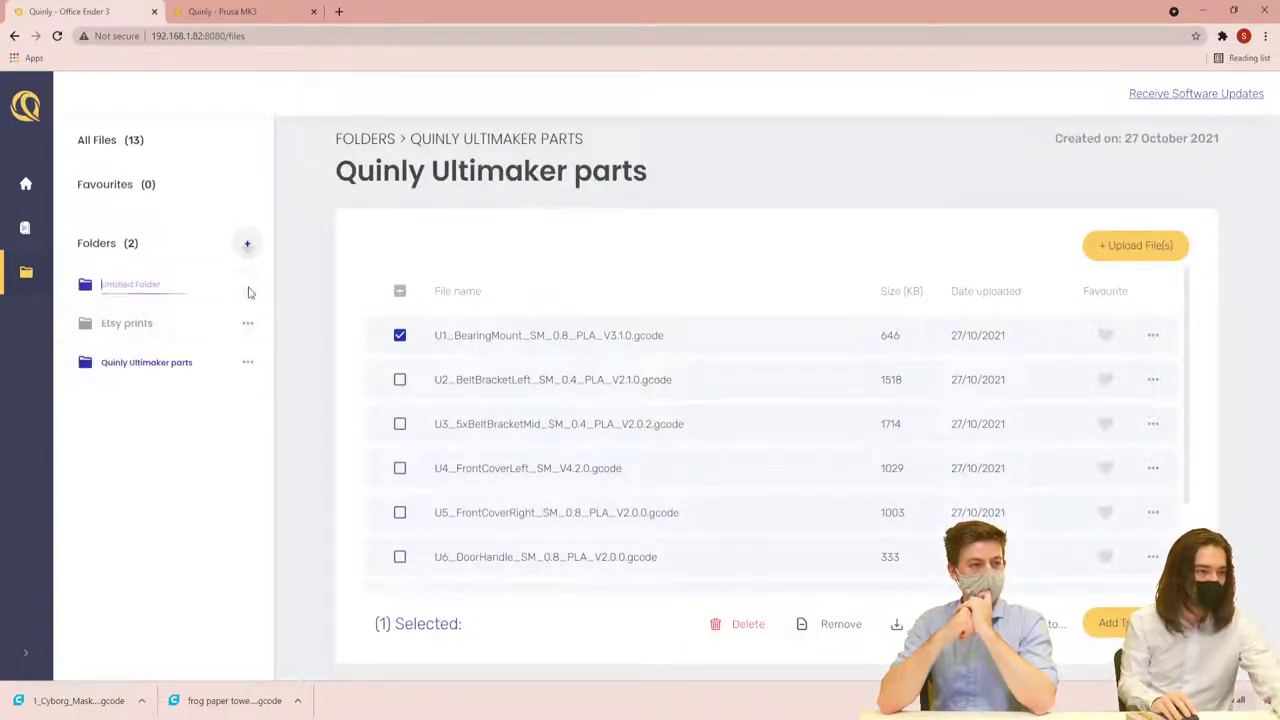
{"action": "type", "text": "Quinly"}
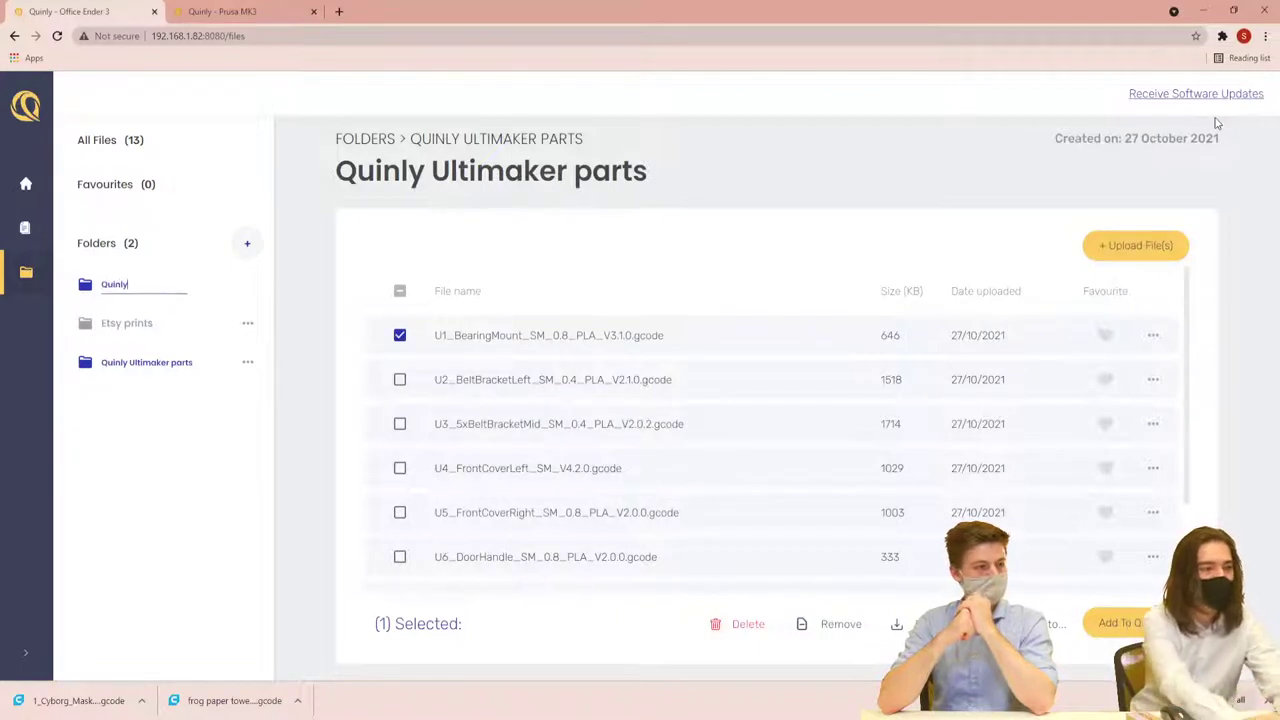
{"action": "type", "text": " Prusa"}
{"action": "key", "text": "Return"}
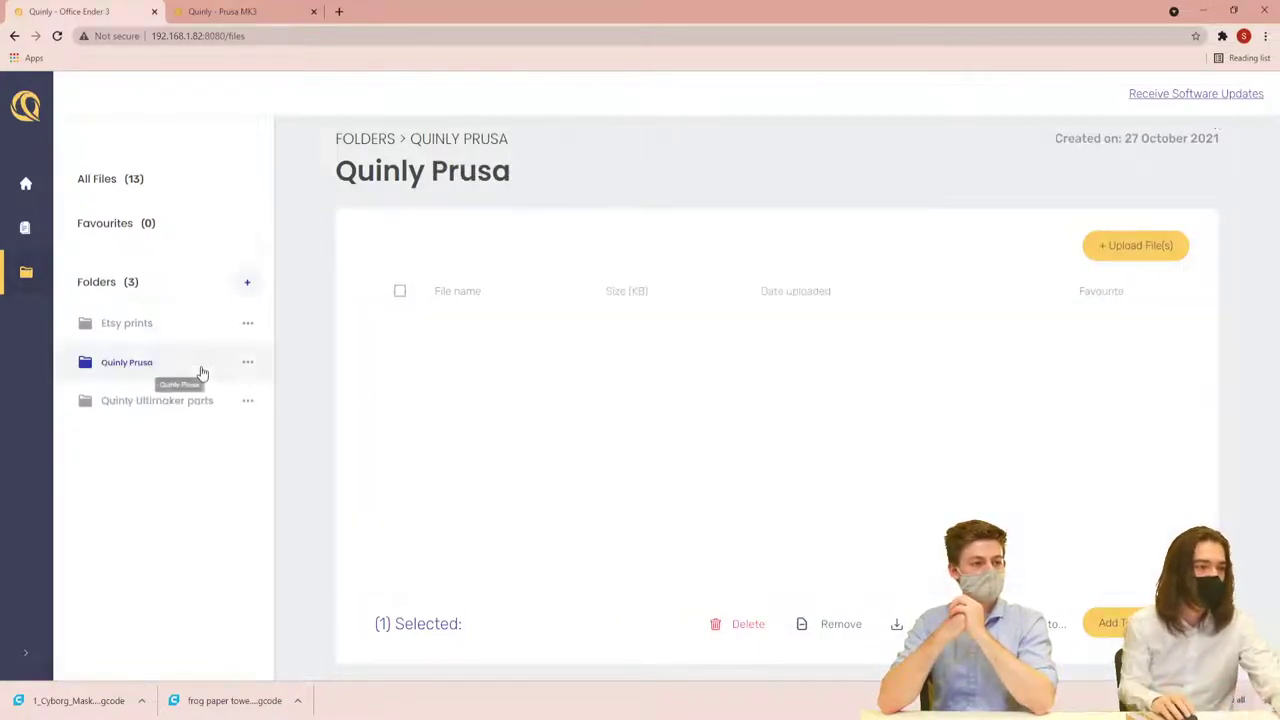
Copy the U1, U2 and U3 gcode files from Quinly Ultimaker parts to Quinly Prusa, keeping the originals in the current folder
{"action": "left_click", "coordinate": [153, 403]}
{"action": "left_click", "coordinate": [400, 335]}
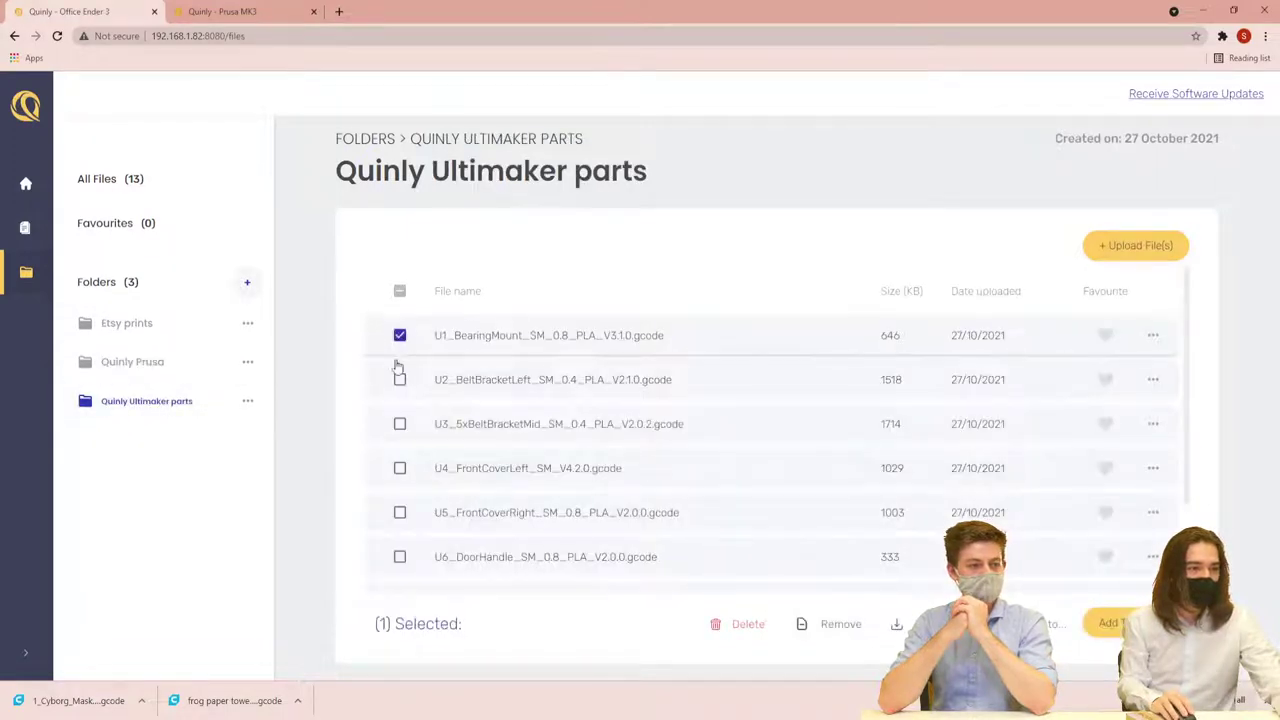
{"action": "left_click", "coordinate": [400, 379]}
{"action": "left_click", "coordinate": [400, 423]}
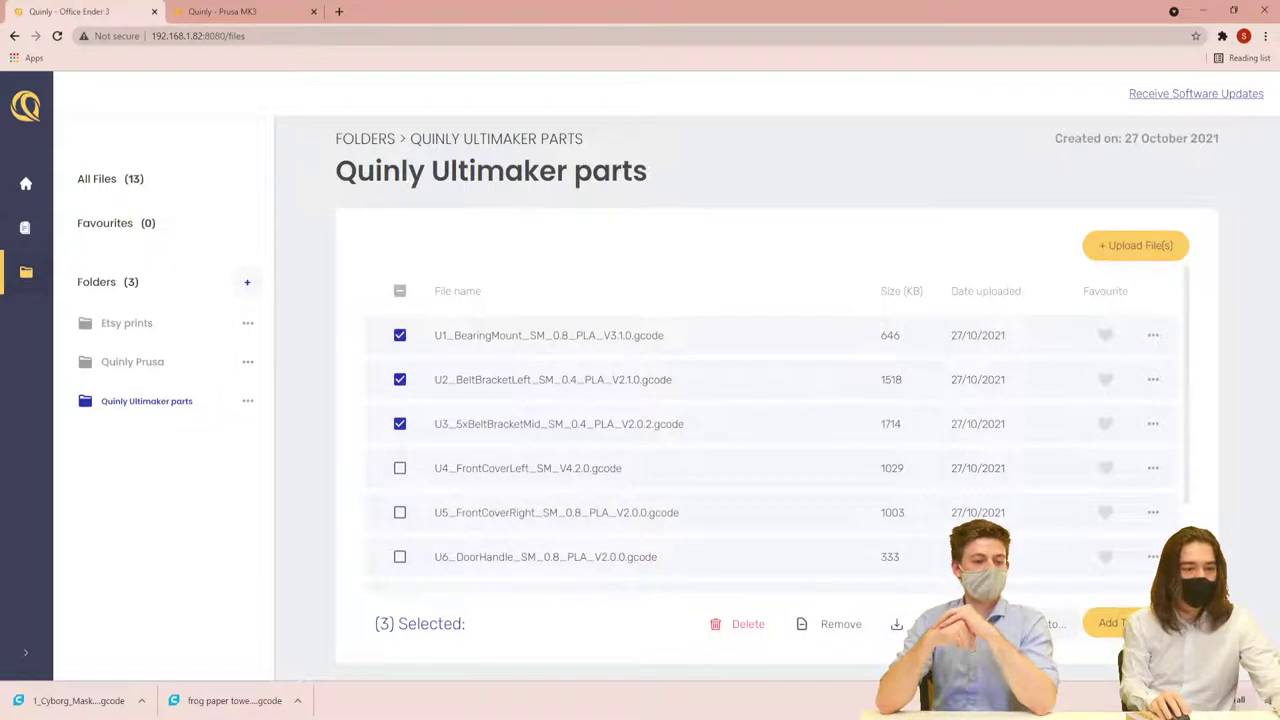
{"action": "left_click", "coordinate": [1045, 623]}
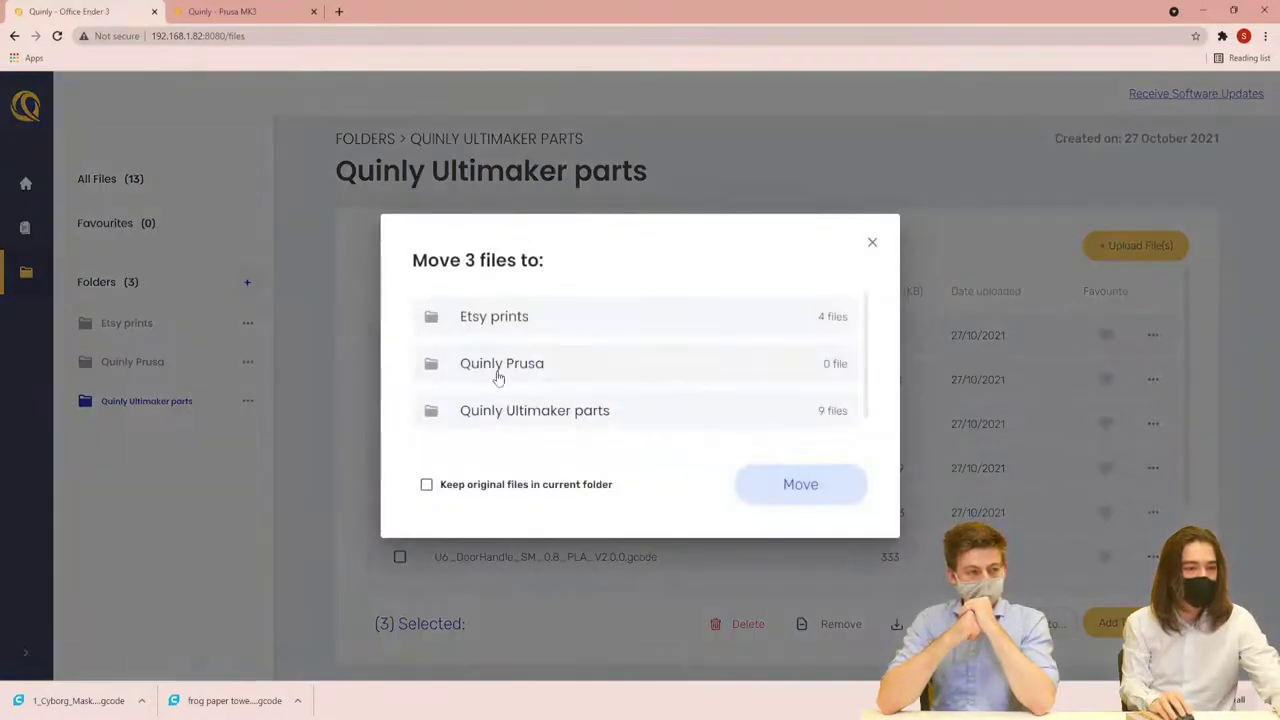
{"action": "left_click", "coordinate": [520, 368]}
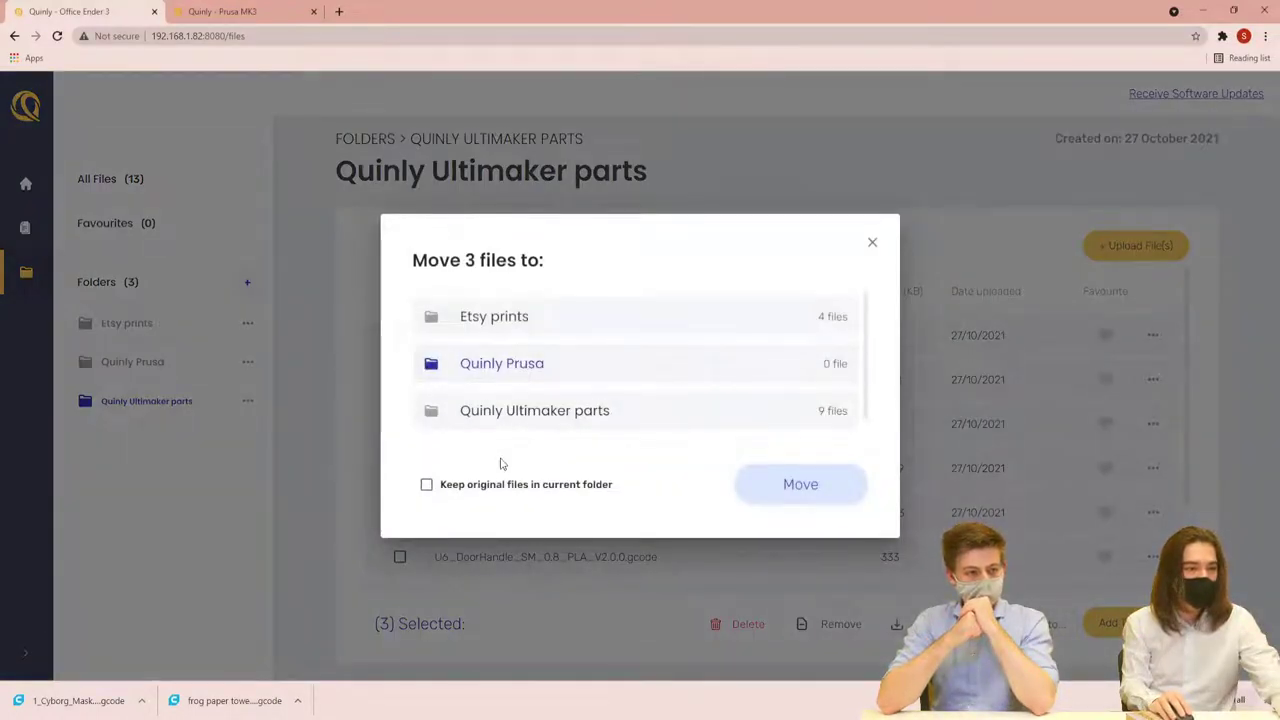
{"action": "left_click", "coordinate": [427, 485]}
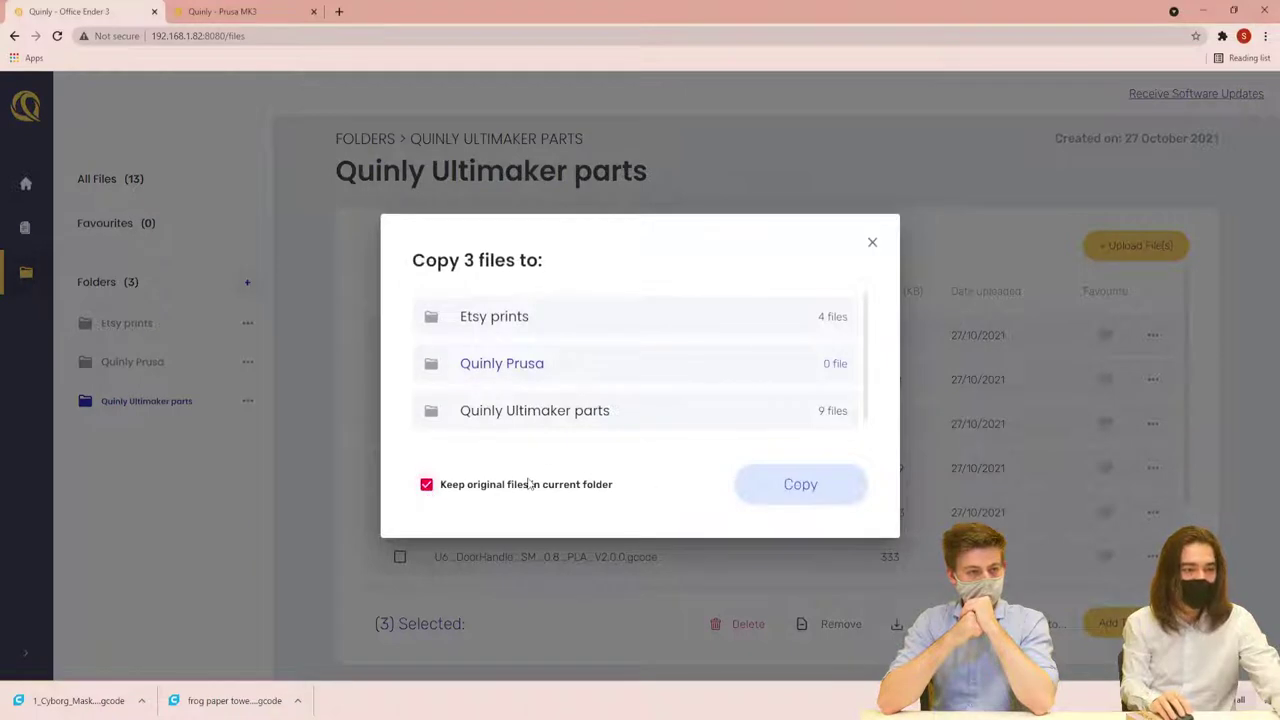
{"action": "left_click", "coordinate": [695, 386]}
{"action": "left_click", "coordinate": [747, 358]}
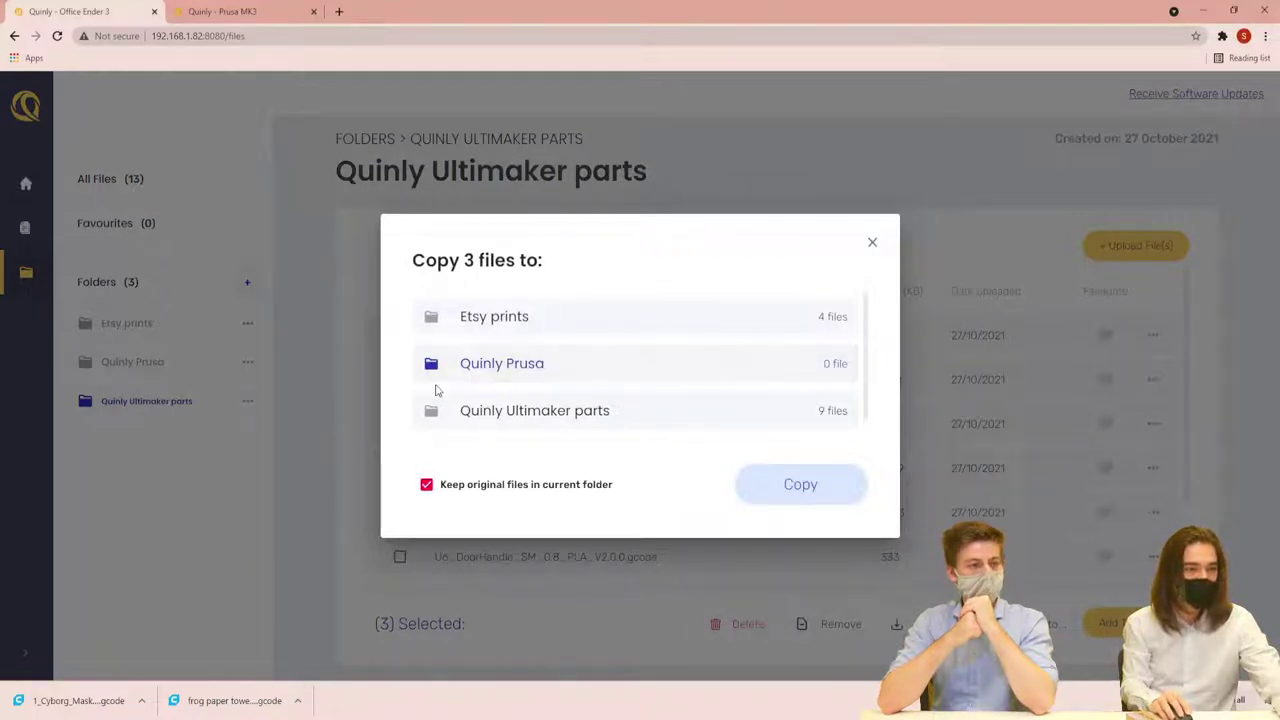
{"action": "left_click", "coordinate": [814, 490]}
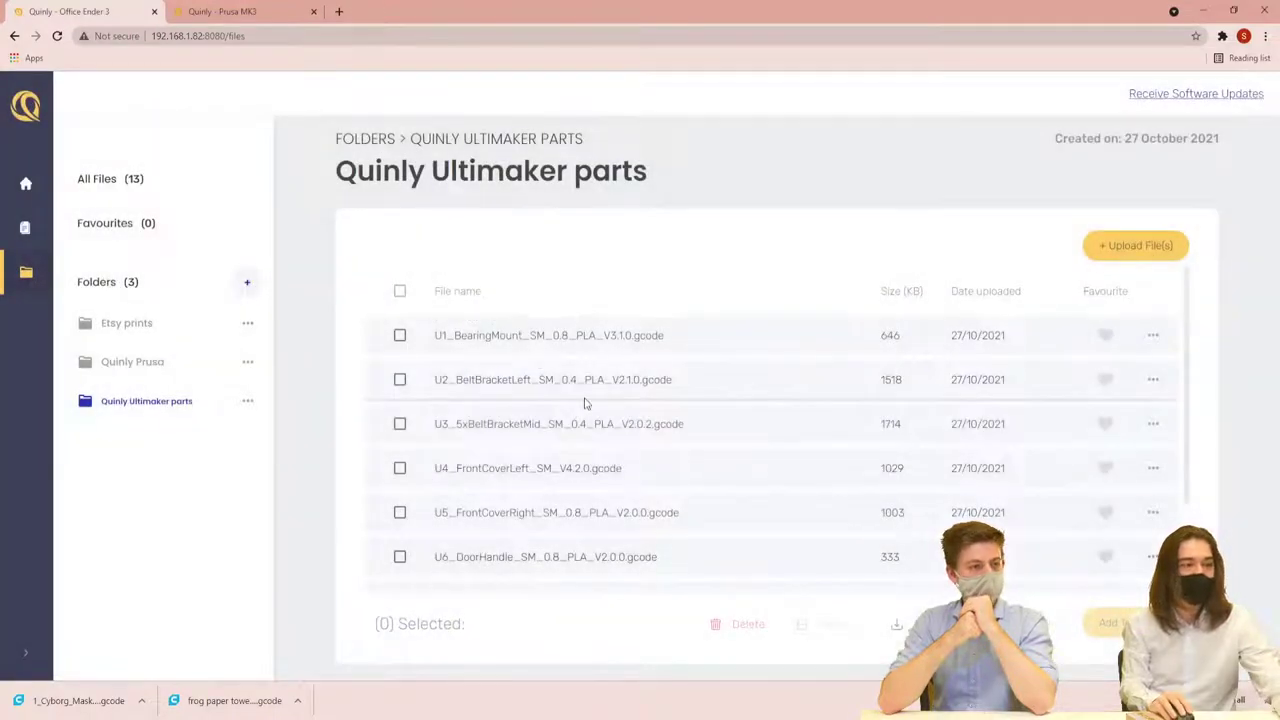
Compare the contents of the Quinly Prusa and Quinly Ultimaker parts folders
{"action": "left_click", "coordinate": [142, 368]}
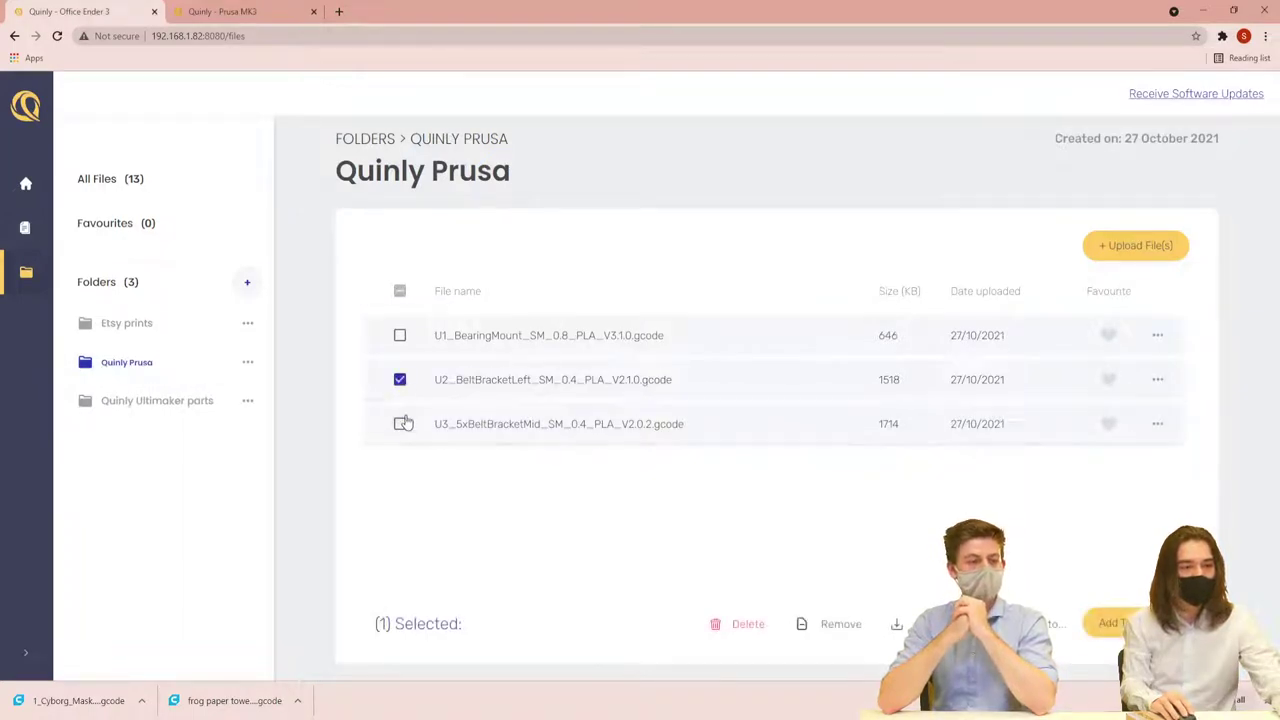
{"action": "left_click", "coordinate": [129, 402]}
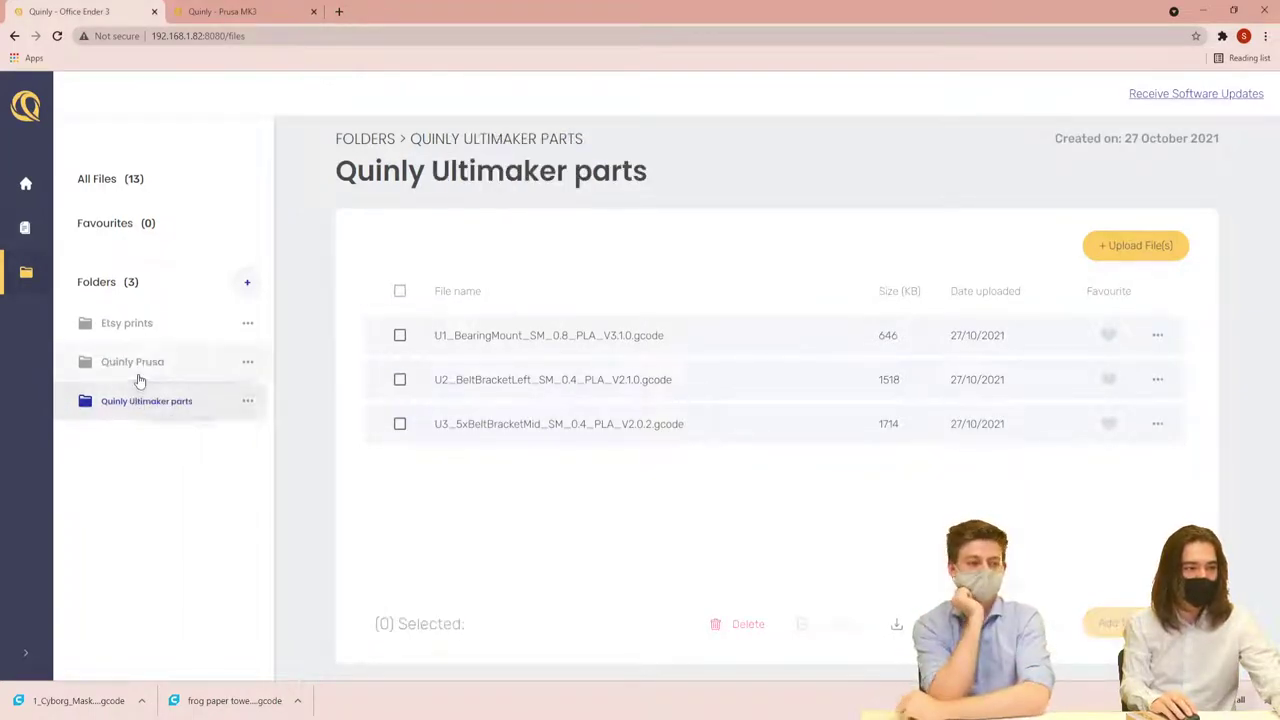
{"action": "left_click", "coordinate": [145, 360]}
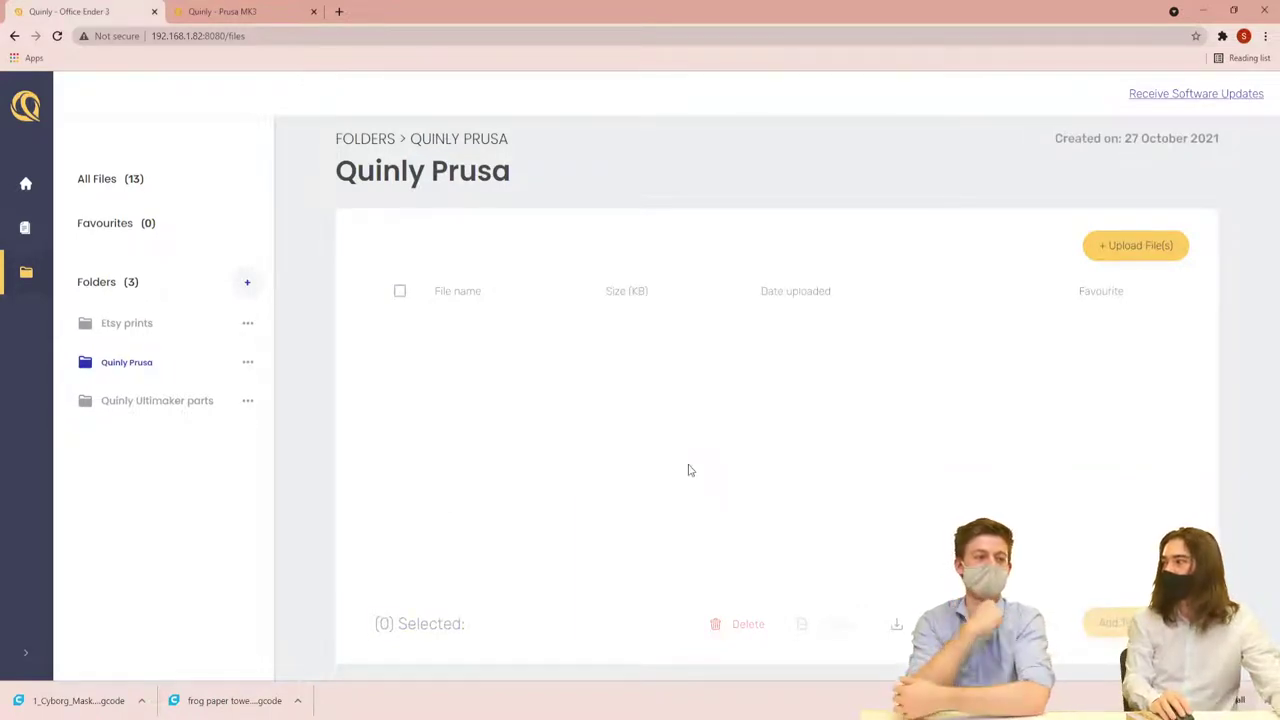
Send all four files in the Etsy prints folder to the print queue with quantity 1 and release temperature 29 °C each
{"action": "left_click", "coordinate": [141, 325]}
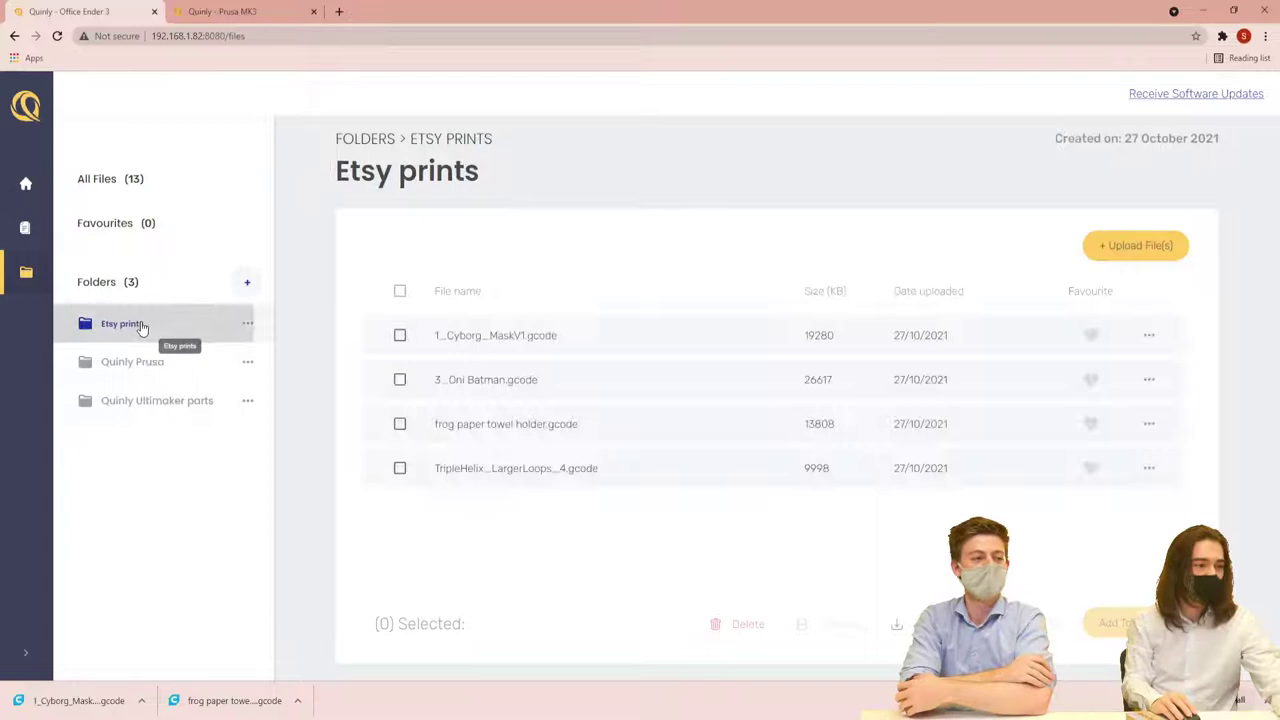
{"action": "left_click", "coordinate": [400, 291]}
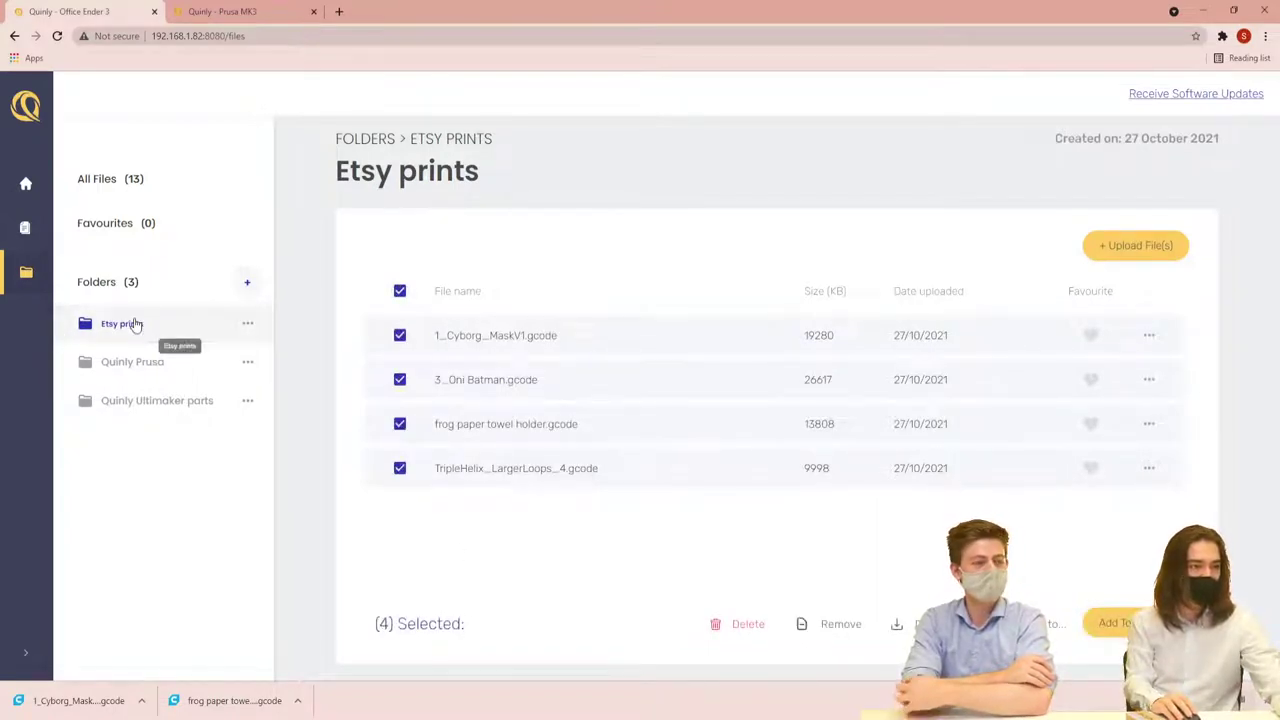
{"action": "left_click", "coordinate": [134, 323]}
{"action": "left_click", "coordinate": [400, 292]}
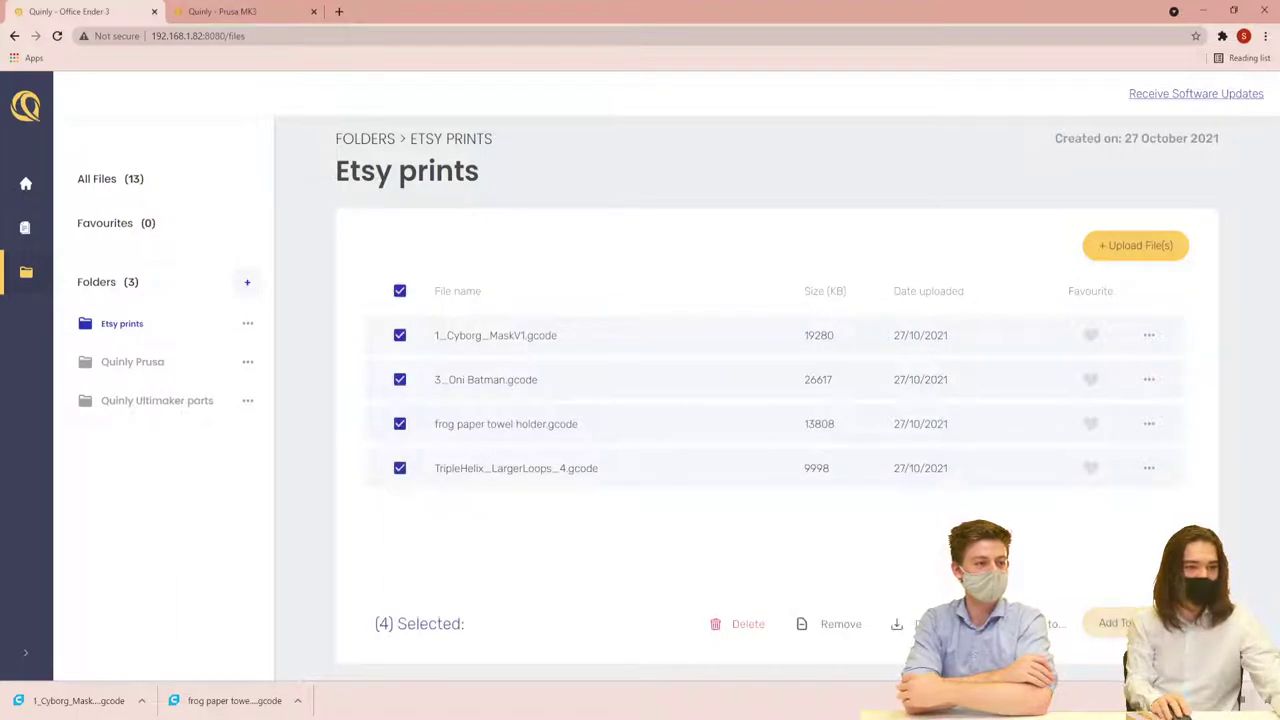
{"action": "left_click", "coordinate": [1112, 623]}
{"action": "scroll", "coordinate": [620, 410], "scroll_direction": "down", "scroll_amount": 1}
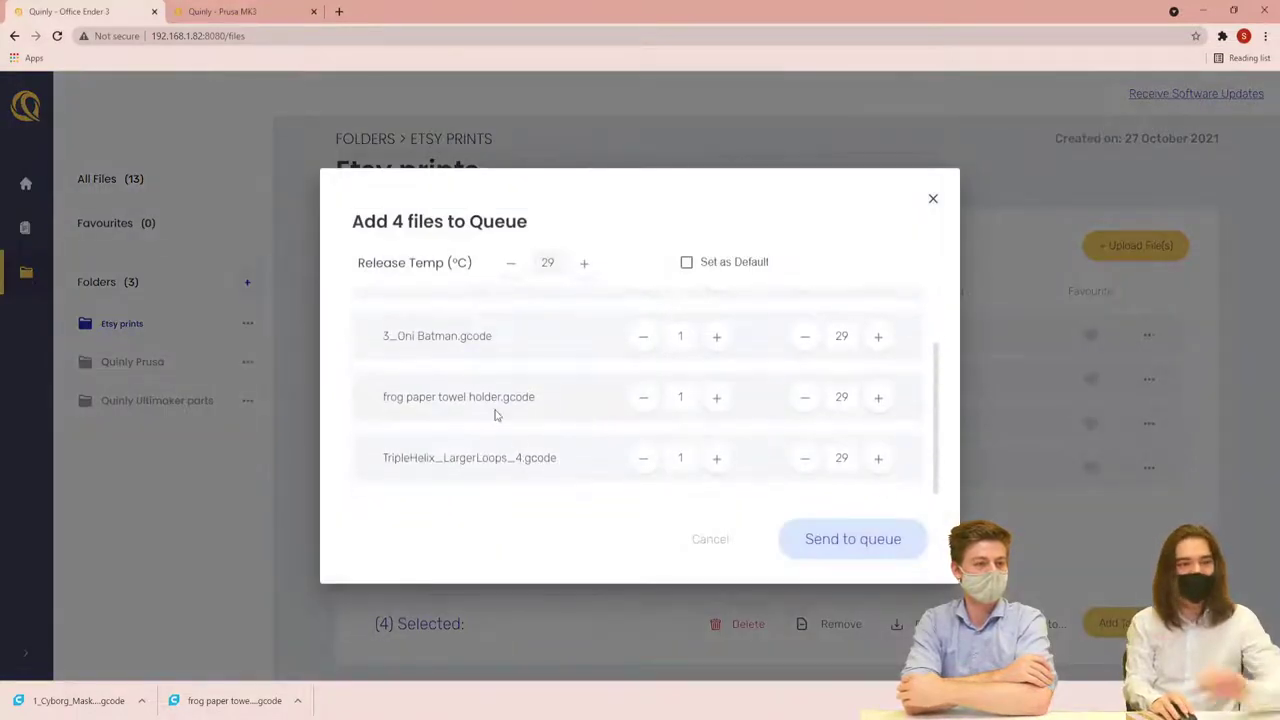
{"action": "scroll", "coordinate": [640, 416], "scroll_direction": "up", "scroll_amount": 1}
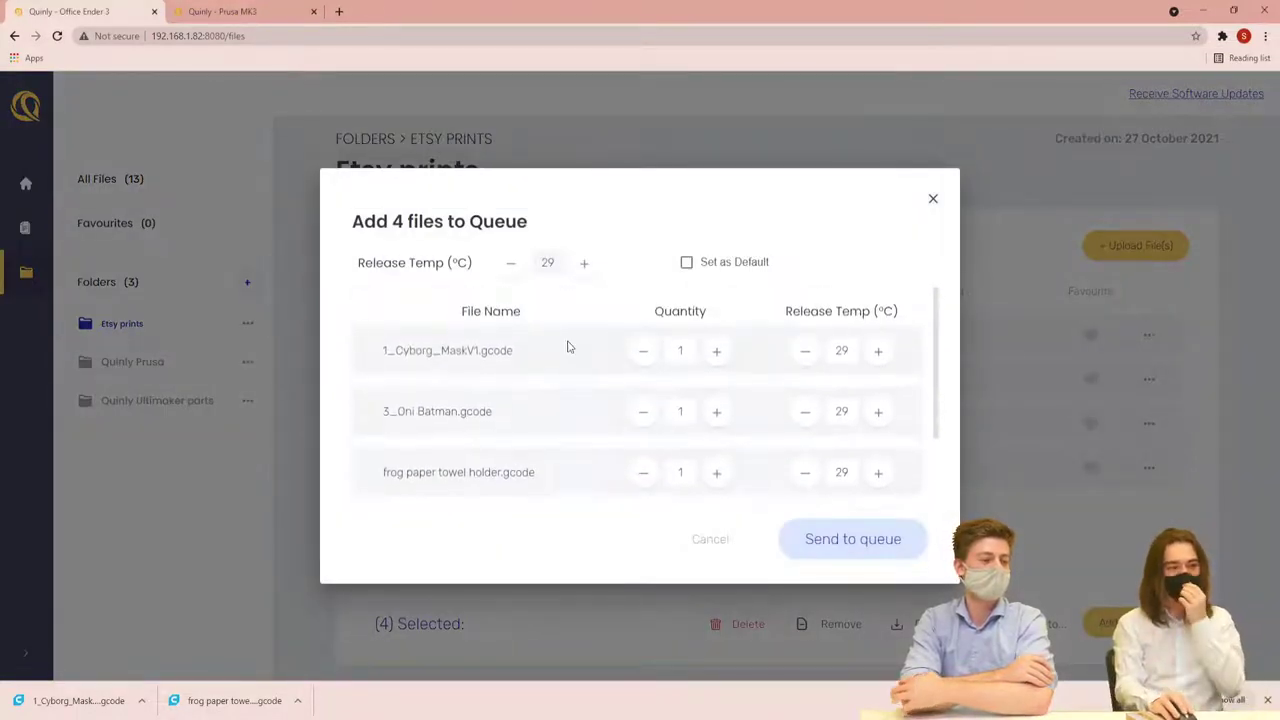
{"action": "left_click", "coordinate": [822, 550]}
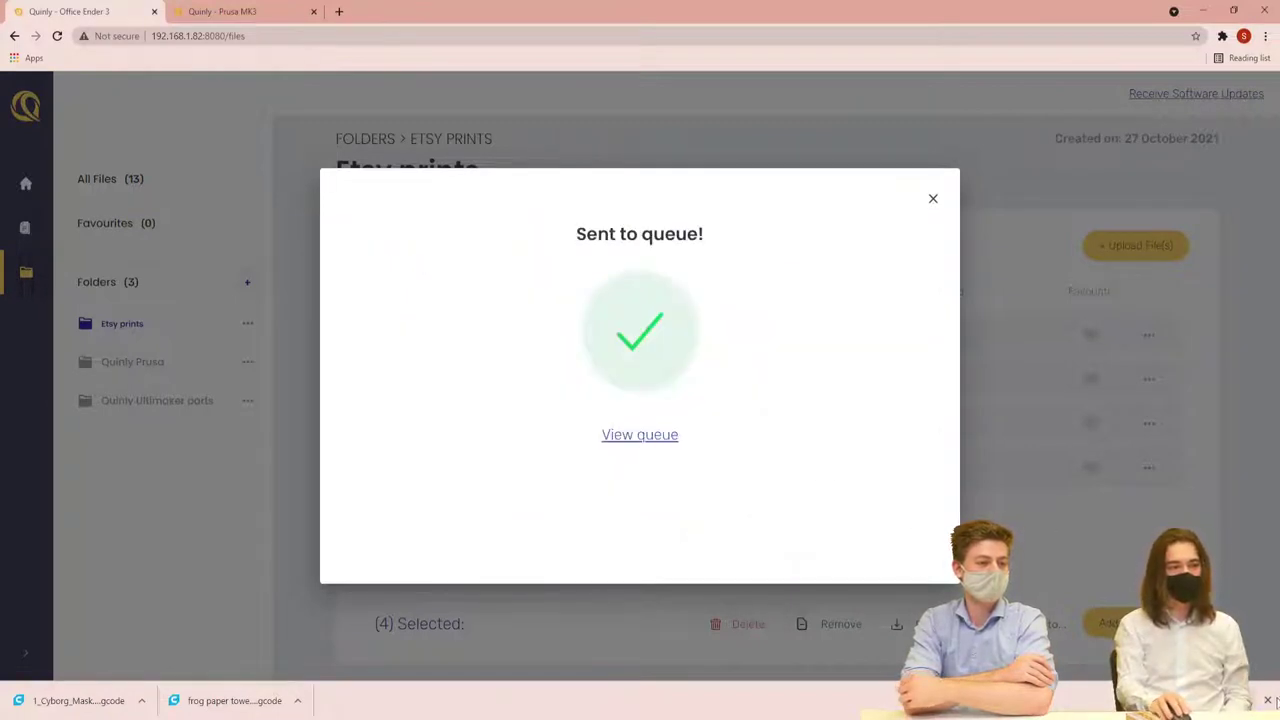
Open the print queue and select the Cyborg Mask, Oni Batman, frog paper towel holder and TripleHelix jobs
{"action": "left_click", "coordinate": [1268, 700]}
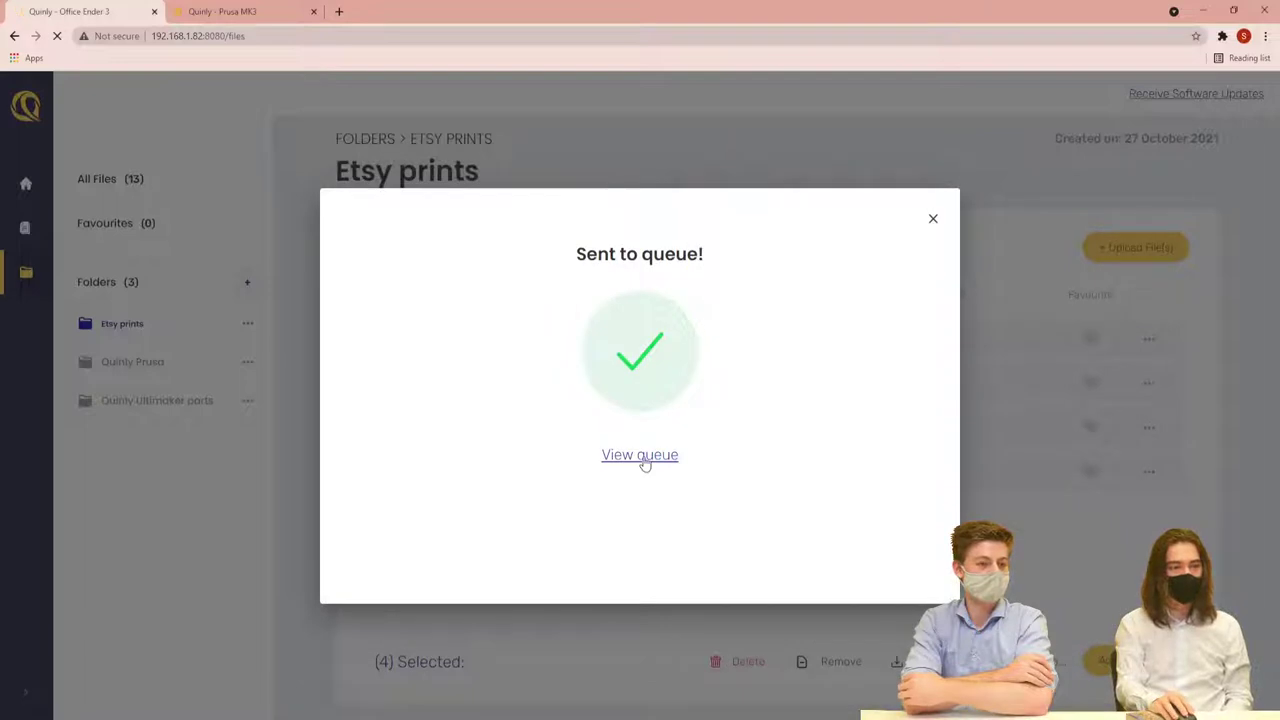
{"action": "left_click", "coordinate": [640, 455]}
{"action": "scroll", "coordinate": [446, 329], "scroll_direction": "down", "scroll_amount": 5}
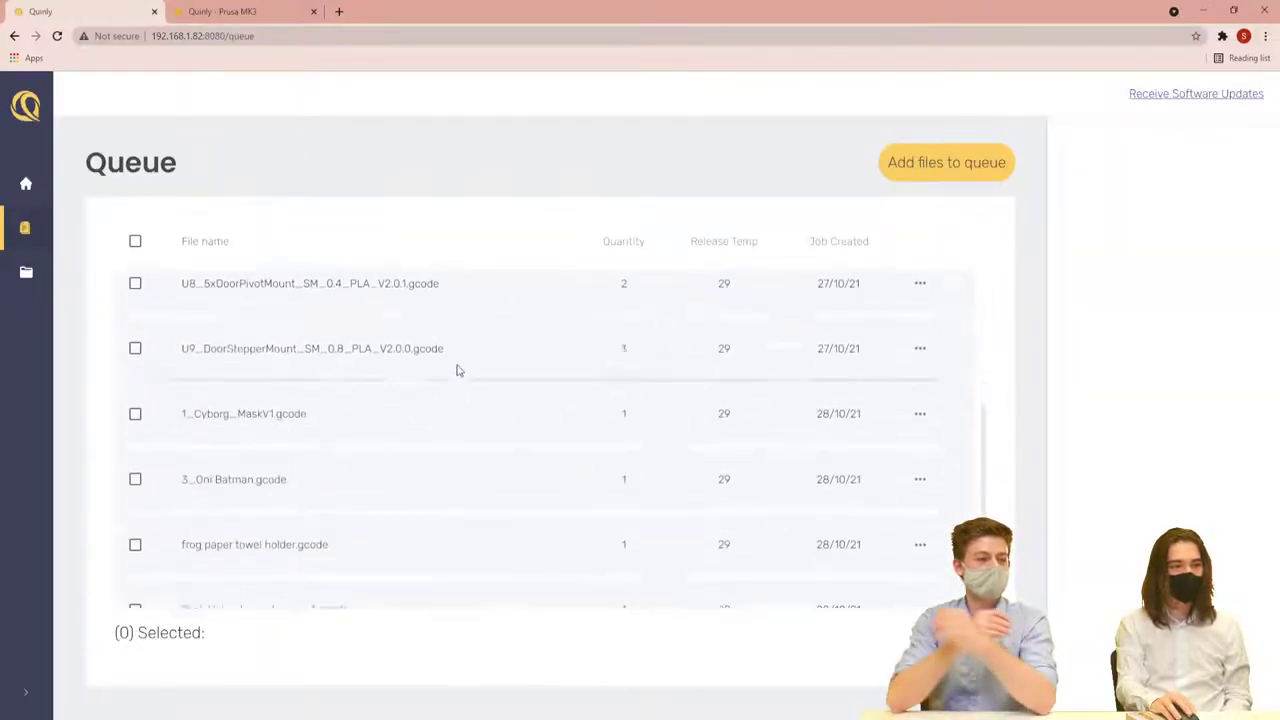
{"action": "scroll", "coordinate": [460, 385], "scroll_direction": "down", "scroll_amount": 1}
{"action": "left_click", "coordinate": [135, 376]}
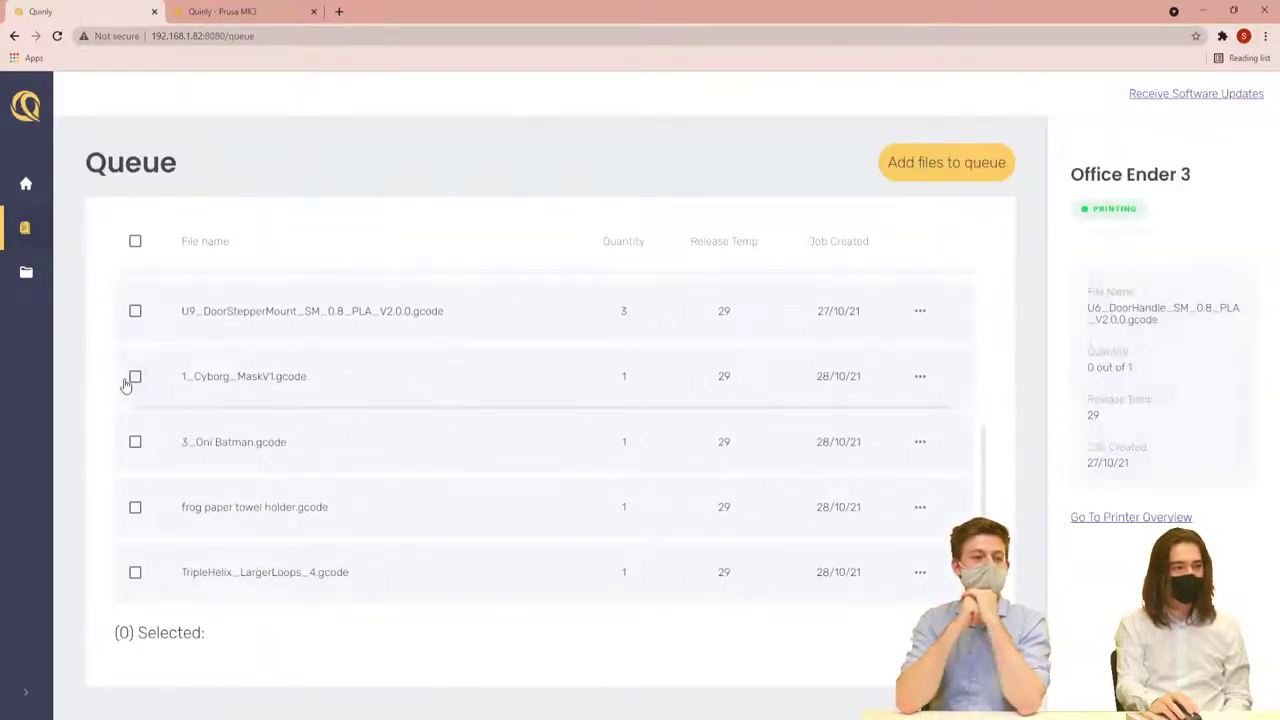
{"action": "left_click", "coordinate": [136, 443]}
{"action": "left_click", "coordinate": [135, 507]}
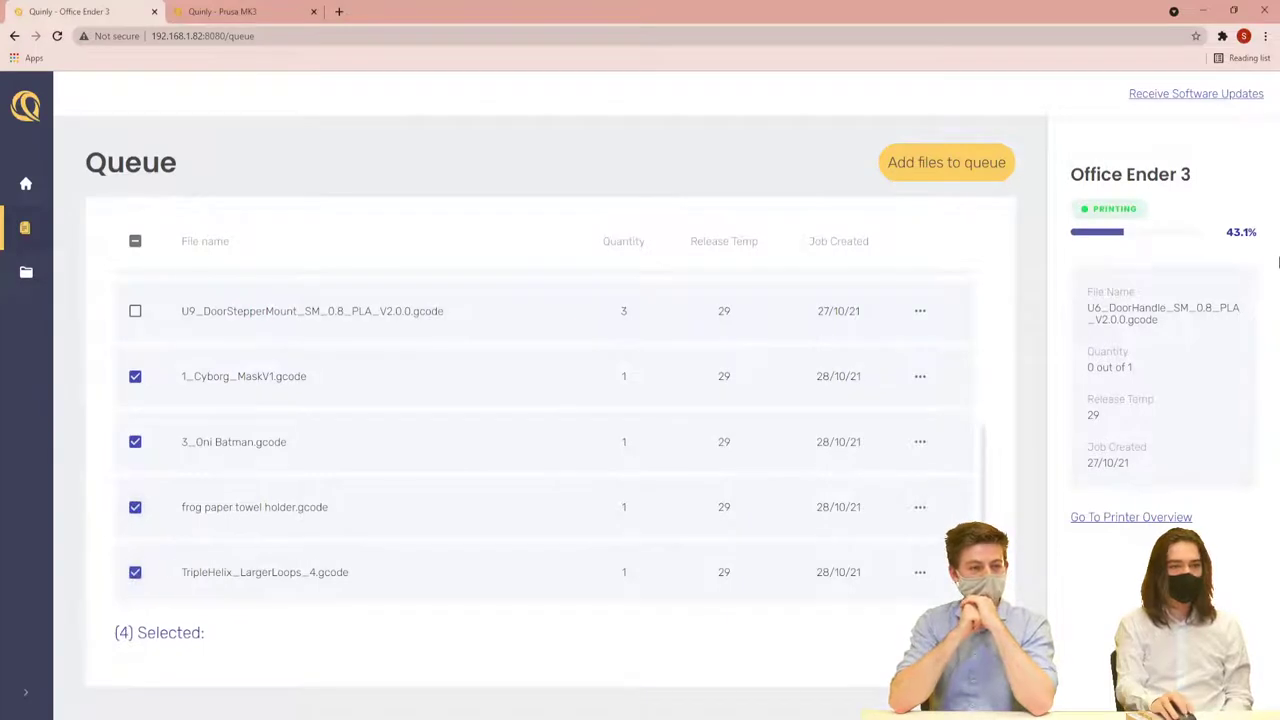
{"action": "scroll", "coordinate": [686, 351], "scroll_direction": "up", "scroll_amount": 4}
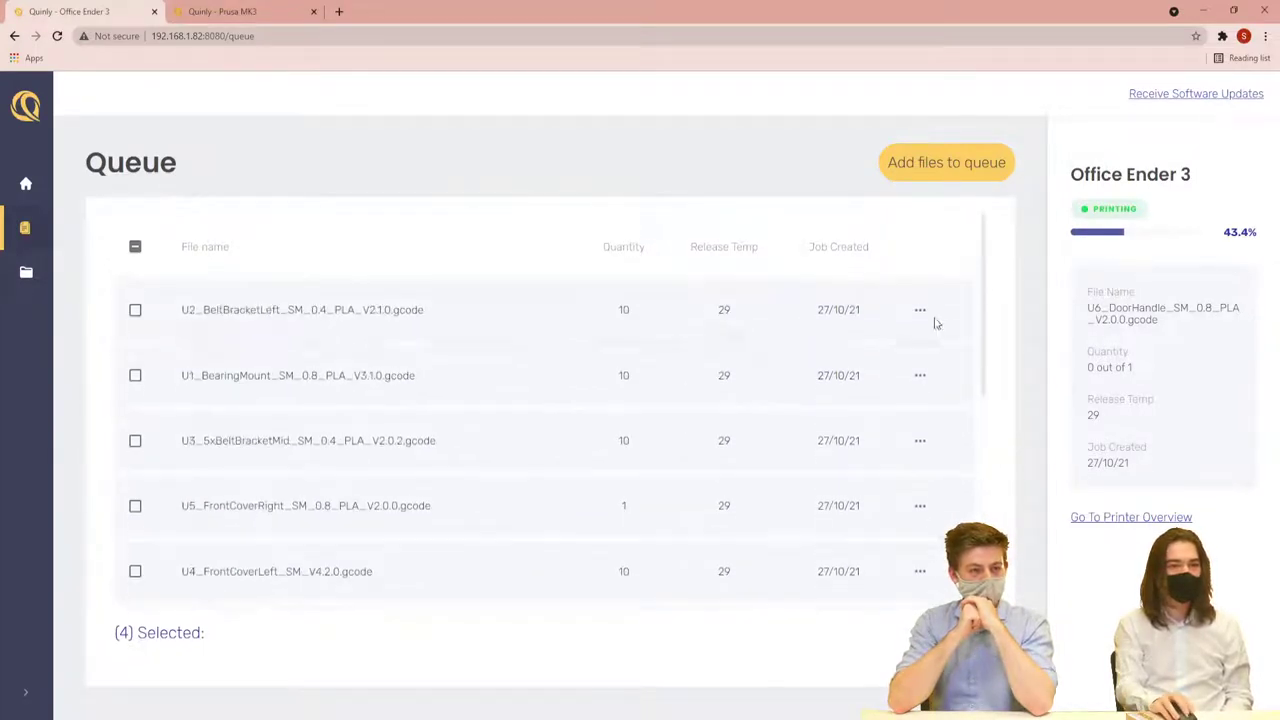
Examine the Office Ender 3 overview, including its print progress, livestream, temperatures and queued jobs
{"action": "left_click", "coordinate": [26, 183]}
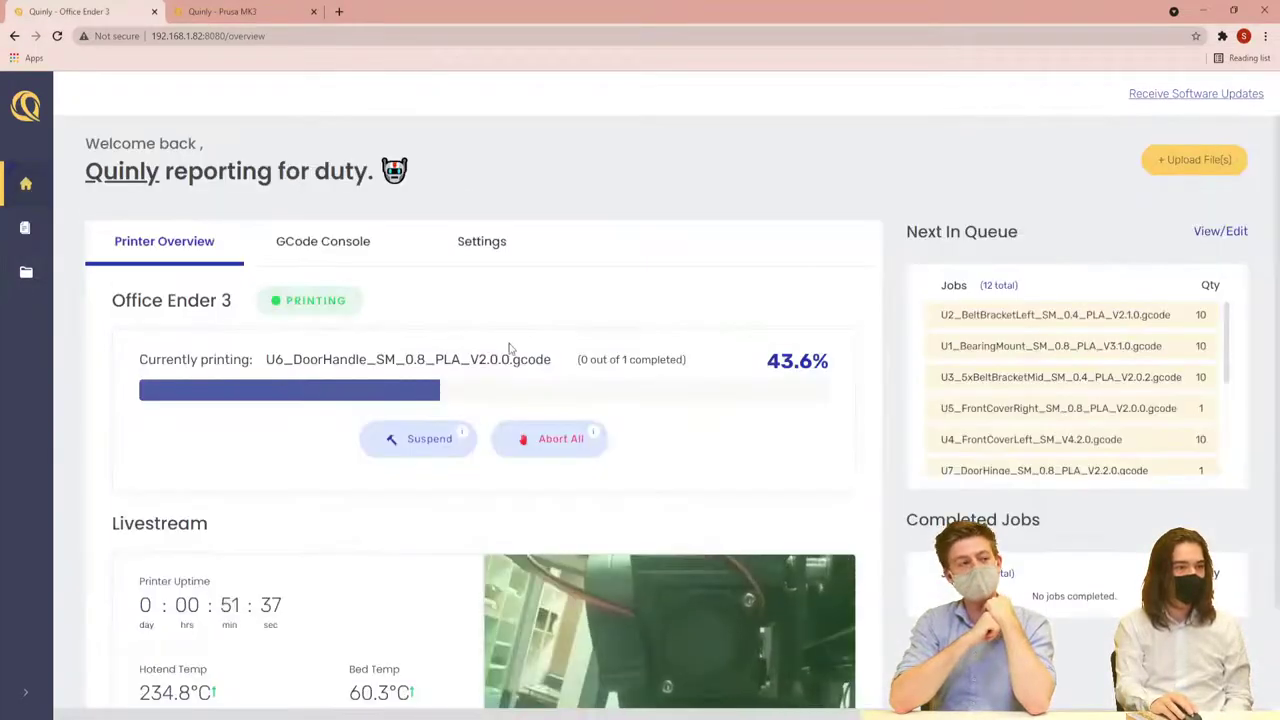
{"action": "scroll", "coordinate": [508, 348], "scroll_direction": "down", "scroll_amount": 1}
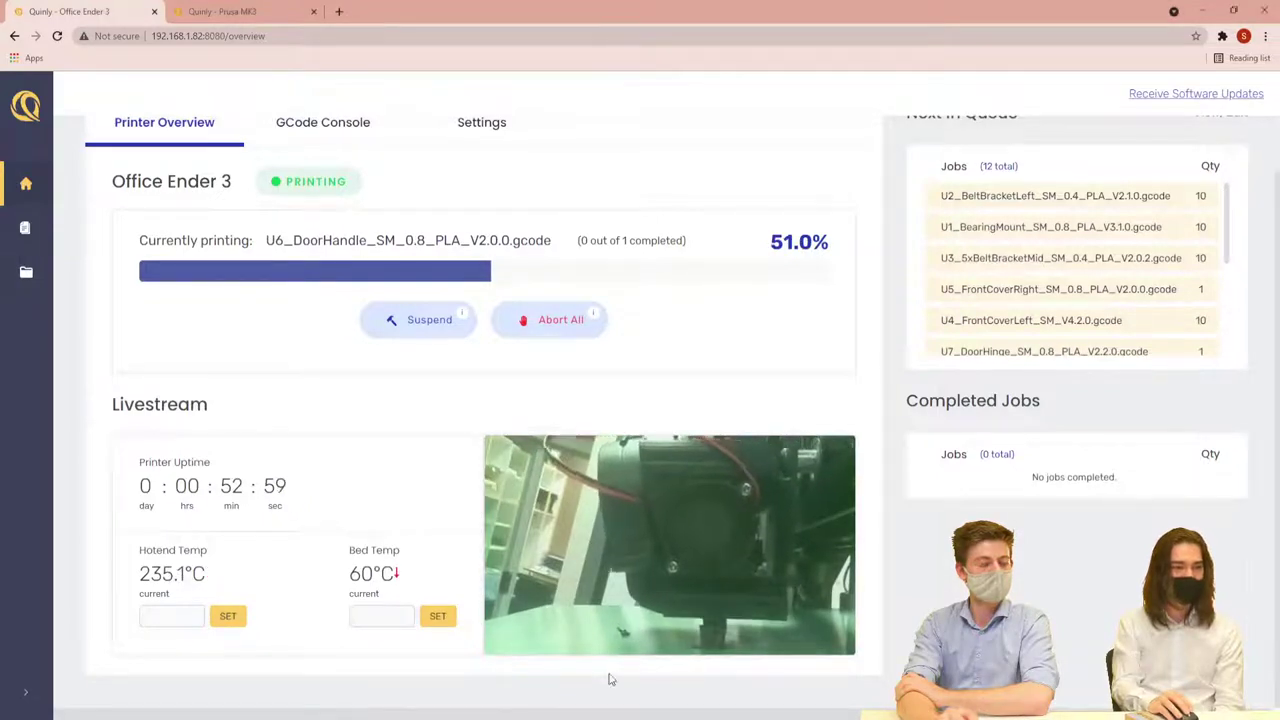
{"action": "scroll", "coordinate": [613, 586], "scroll_direction": "up", "scroll_amount": 1}
{"action": "scroll", "coordinate": [613, 587], "scroll_direction": "up", "scroll_amount": 1}
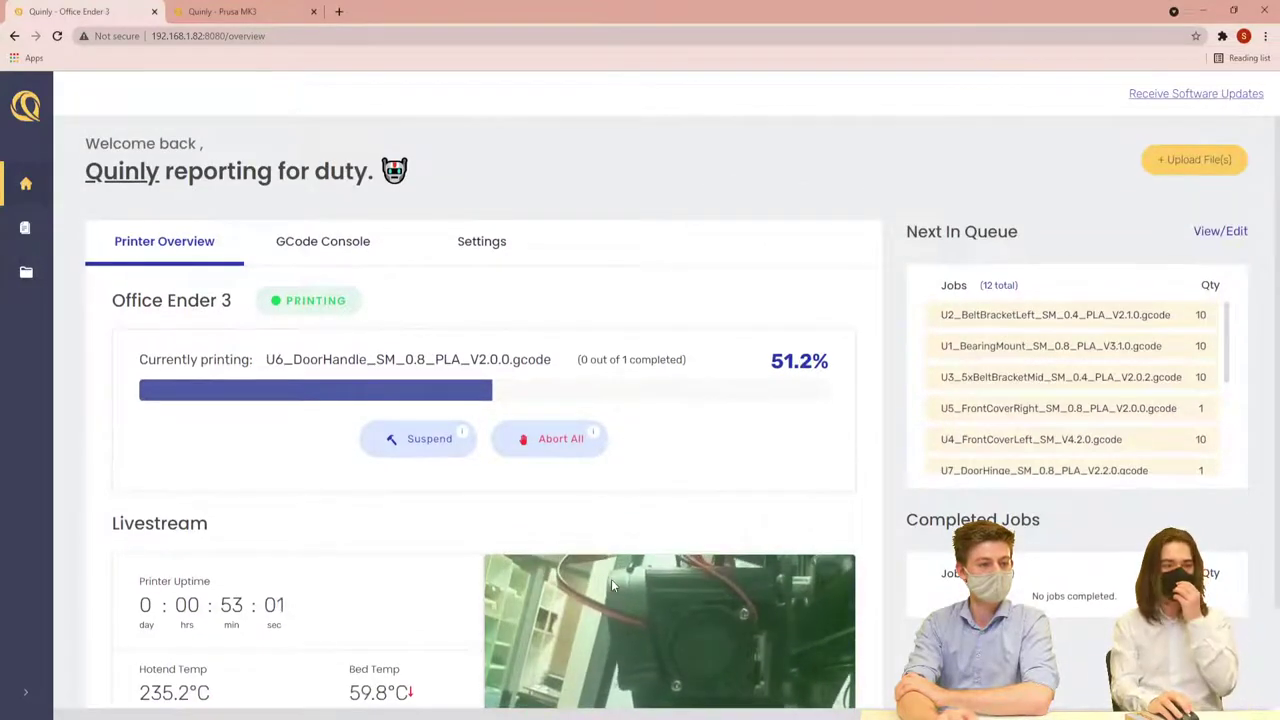
{"action": "scroll", "coordinate": [697, 560], "scroll_direction": "down", "scroll_amount": 2}
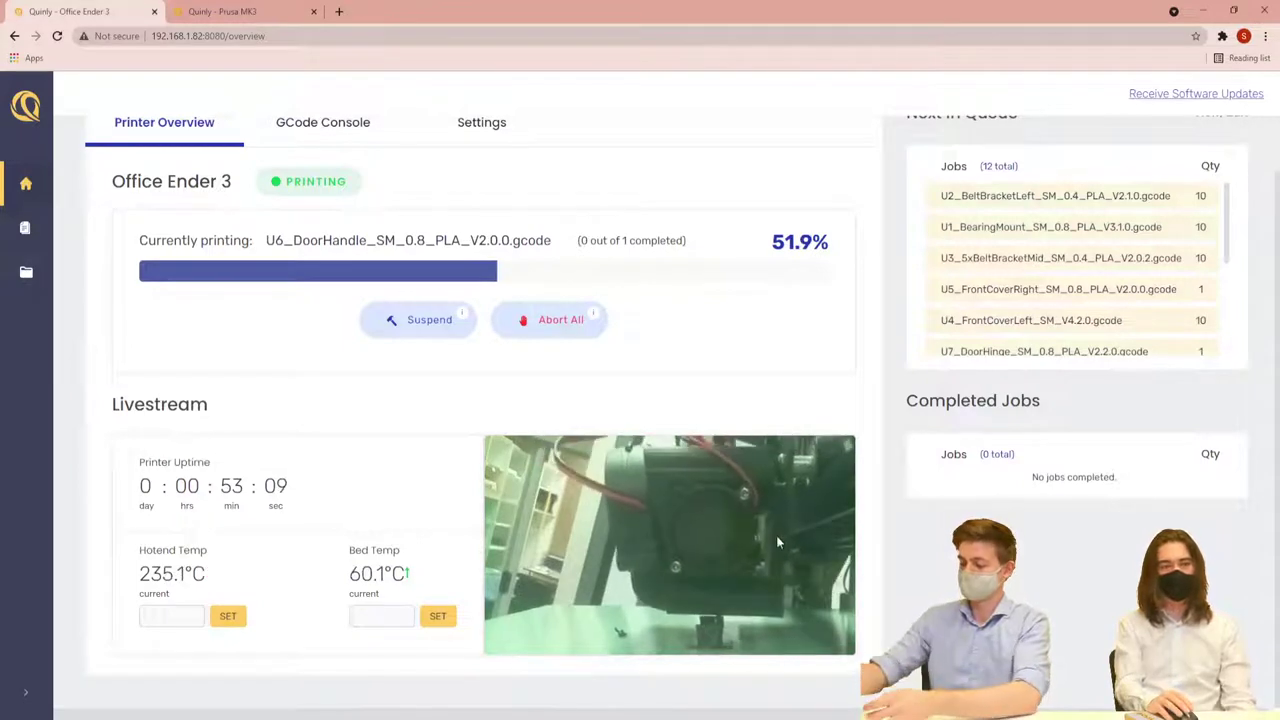
{"action": "scroll", "coordinate": [860, 503], "scroll_direction": "up", "scroll_amount": 1}
{"action": "scroll", "coordinate": [857, 423], "scroll_direction": "up", "scroll_amount": 1}
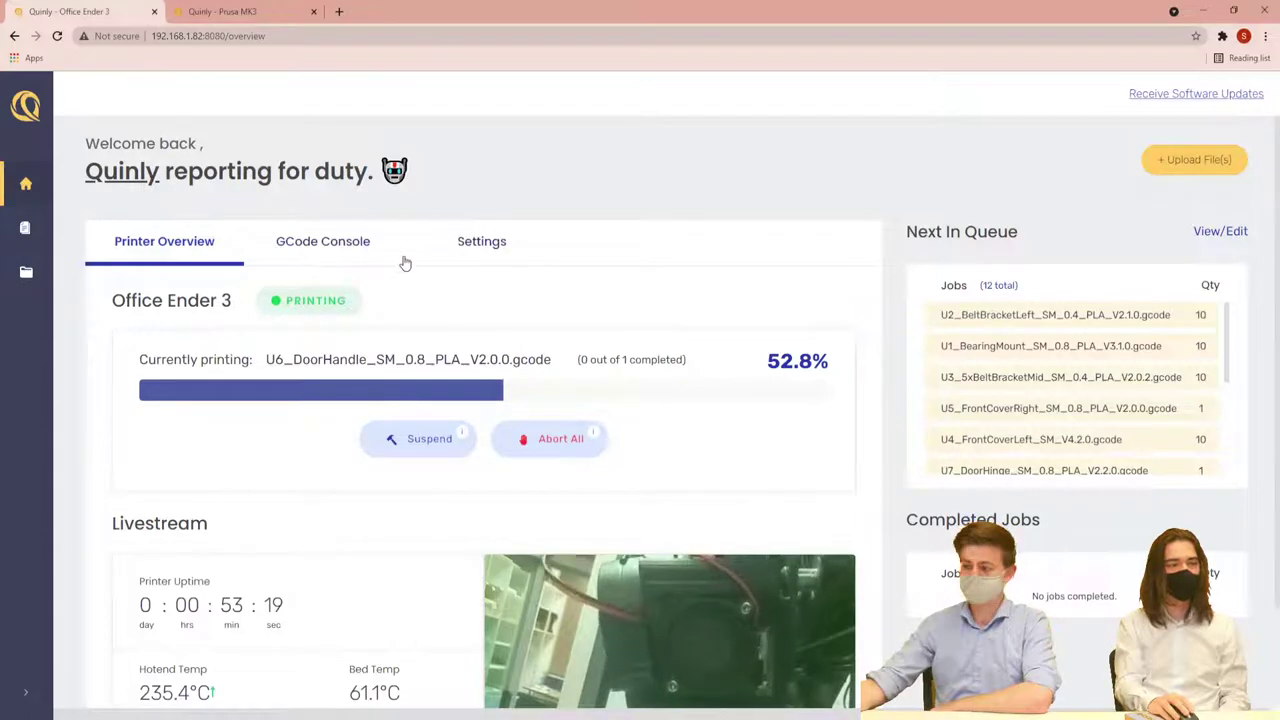
Review the library's All Files list and the contents of the Quinly Ultimaker parts folder
{"action": "left_click", "coordinate": [26, 272]}
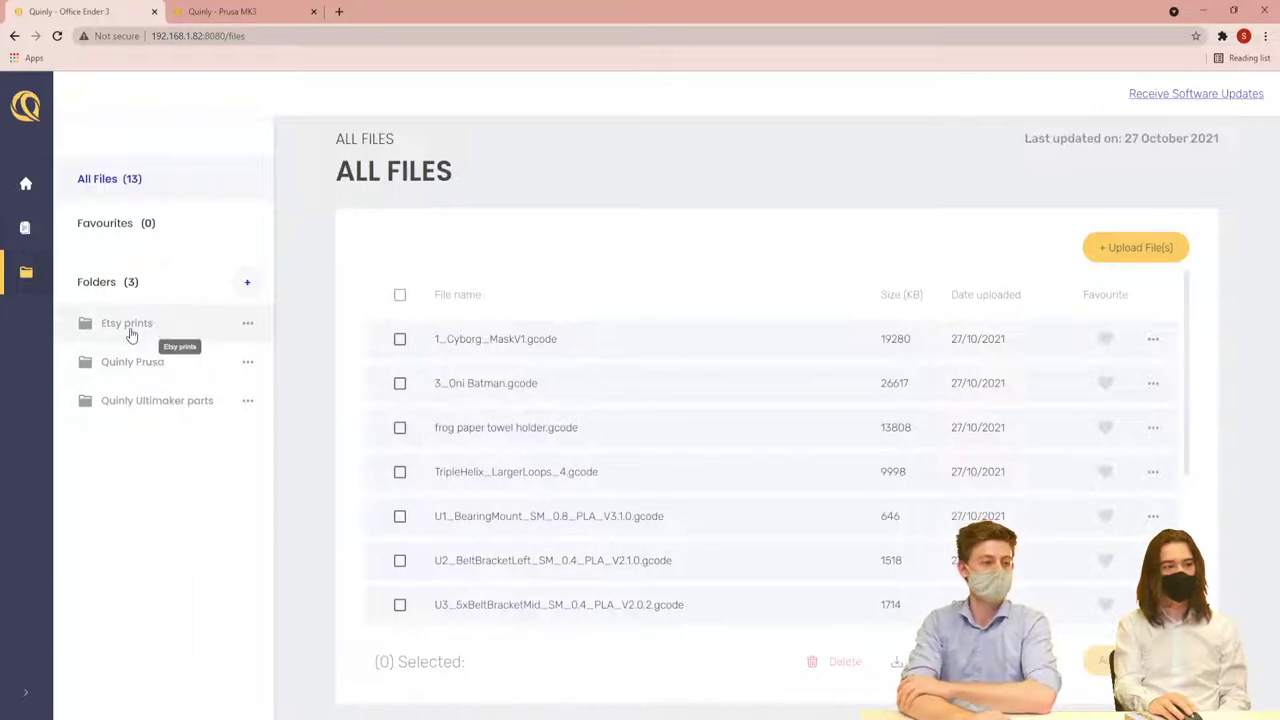
{"action": "left_click", "coordinate": [138, 405]}
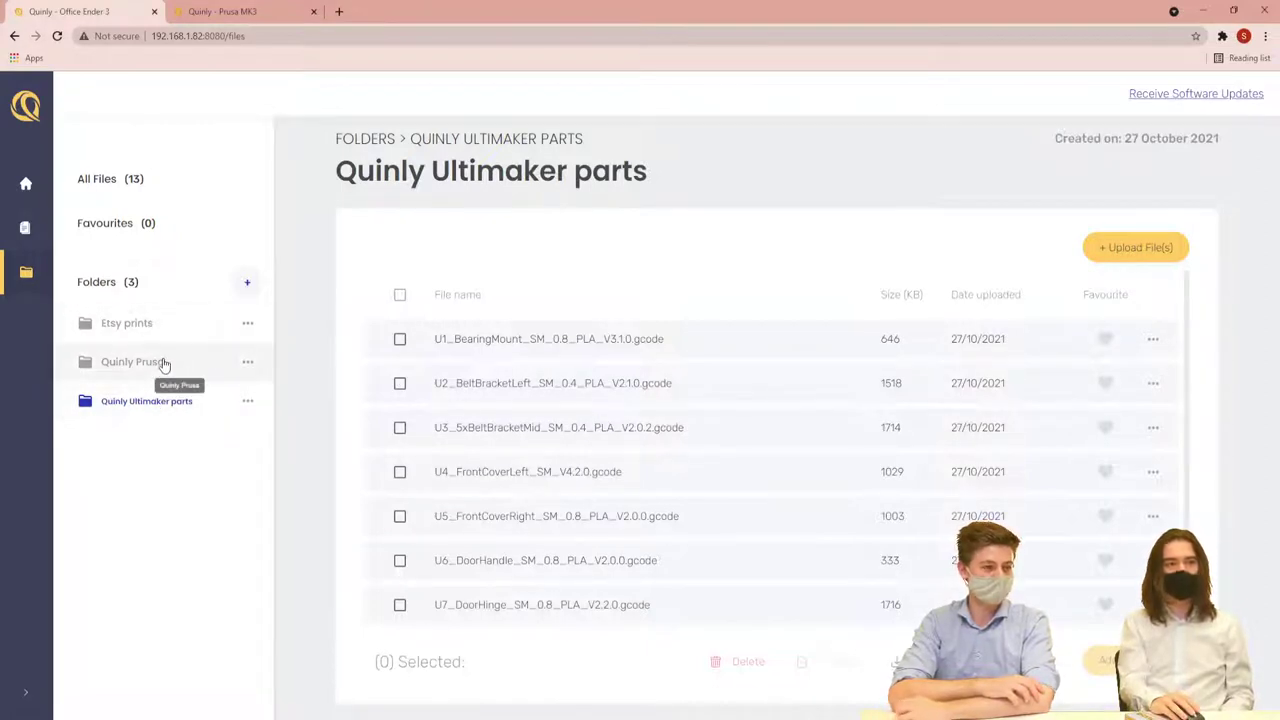
{"action": "left_click", "coordinate": [137, 188]}
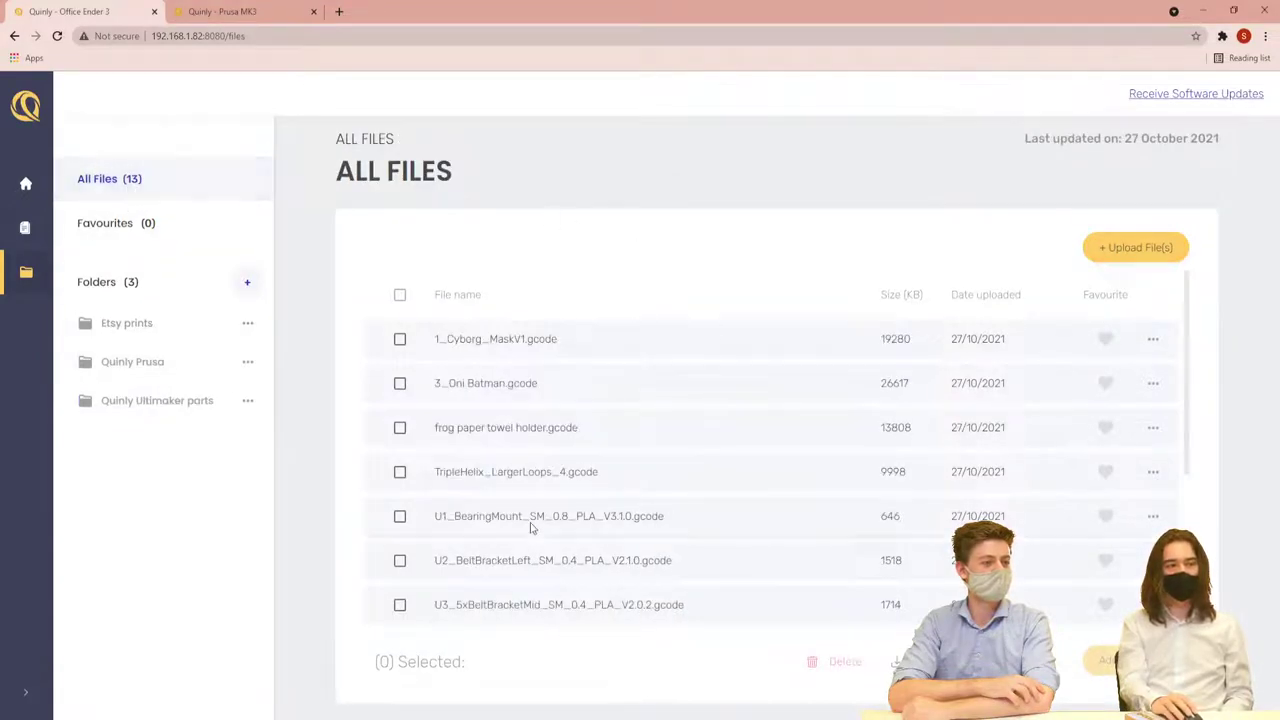
{"action": "scroll", "coordinate": [515, 420], "scroll_direction": "down", "scroll_amount": 5}
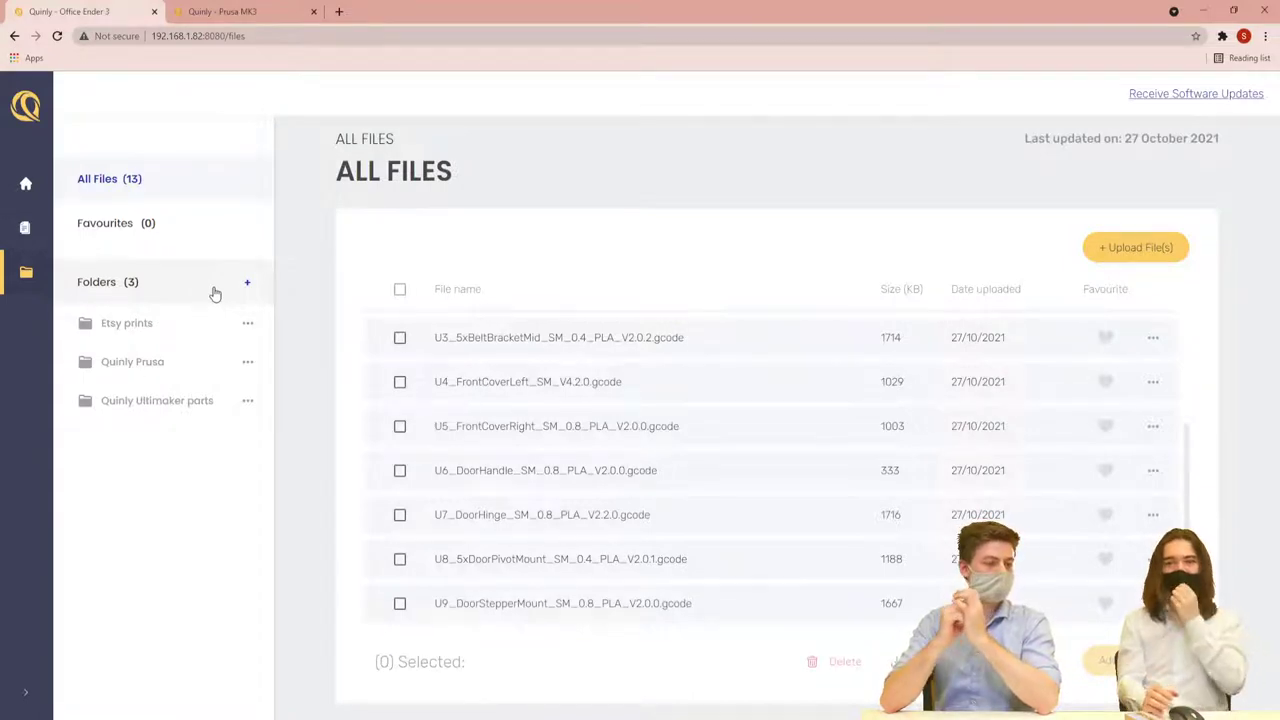
{"action": "scroll", "coordinate": [663, 486], "scroll_direction": "up", "scroll_amount": 3}
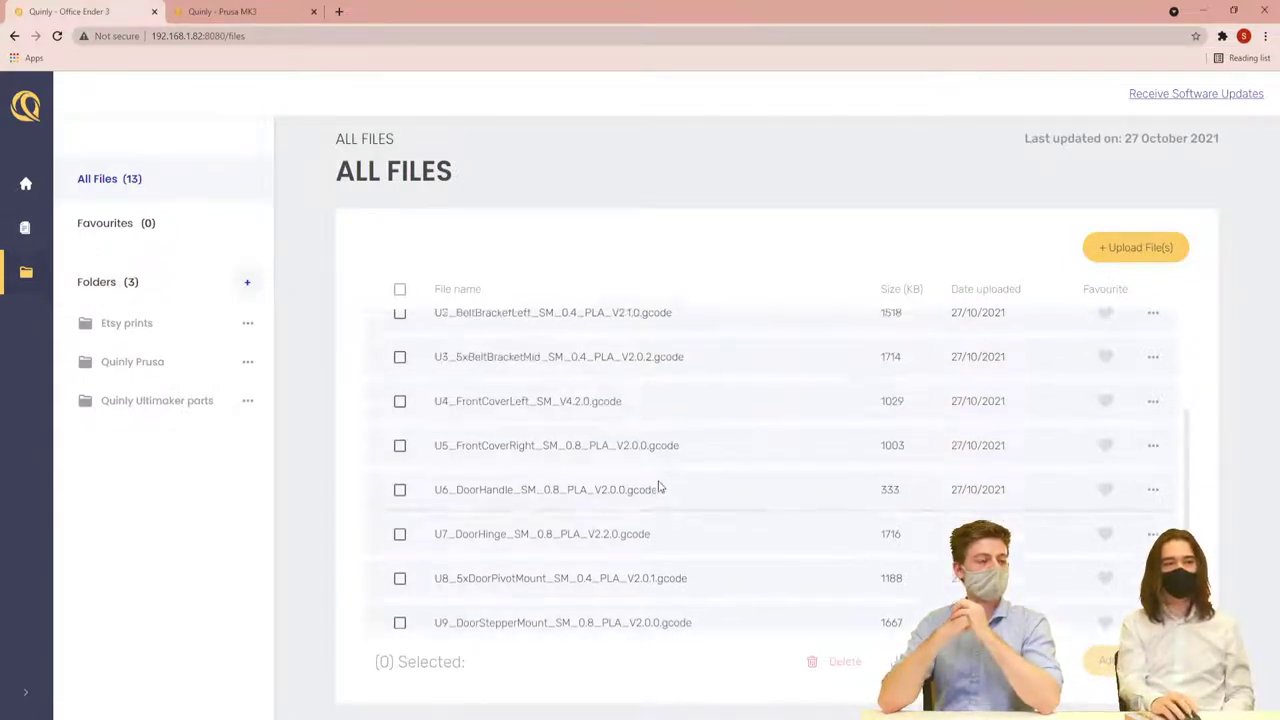
{"action": "left_click", "coordinate": [130, 366]}
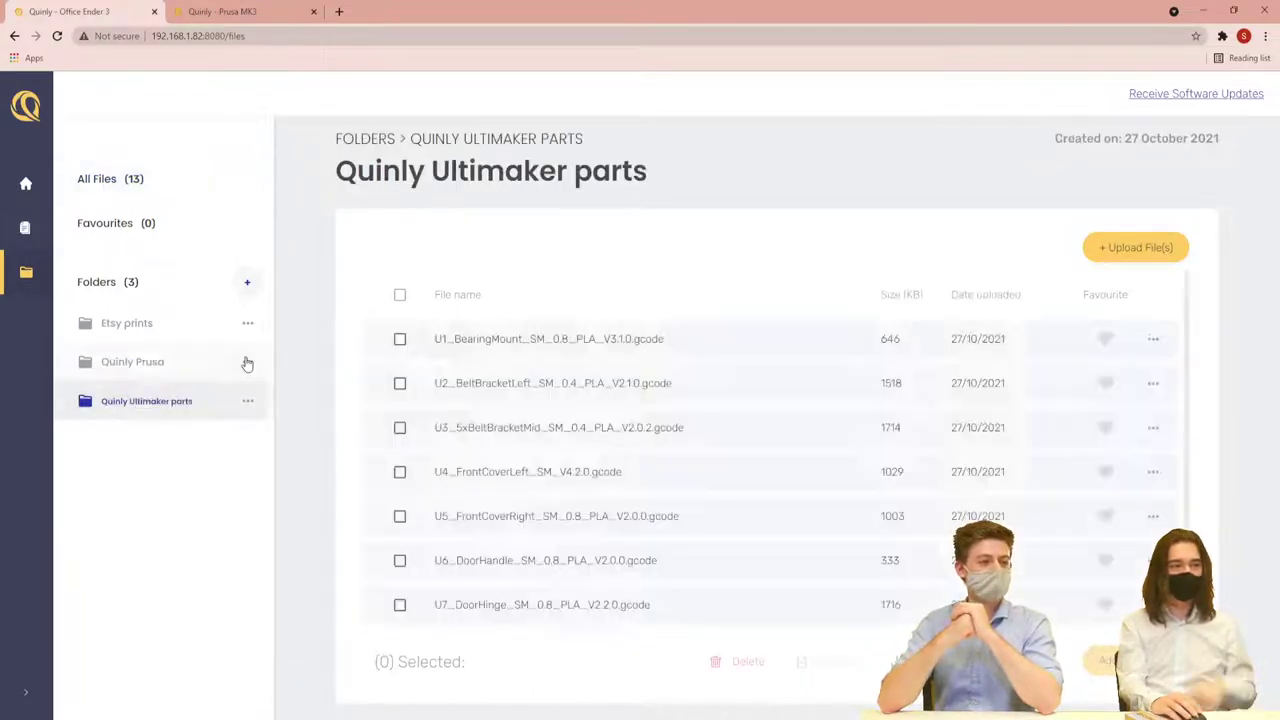
Select all files in Quinly Ultimaker parts for queuing and review each file's quantity and release temperature settings
{"action": "left_click", "coordinate": [399, 294]}
{"action": "scroll", "coordinate": [456, 472], "scroll_direction": "down", "scroll_amount": 1}
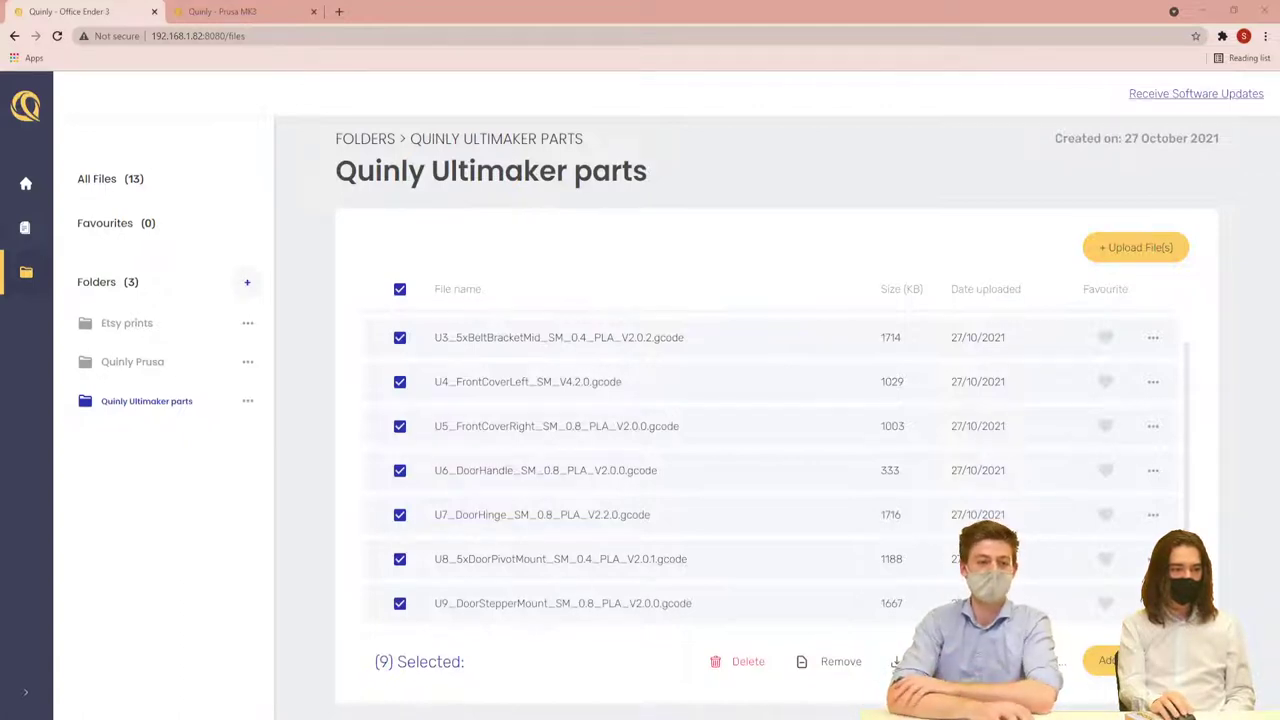
{"action": "scroll", "coordinate": [587, 546], "scroll_direction": "up", "scroll_amount": 2}
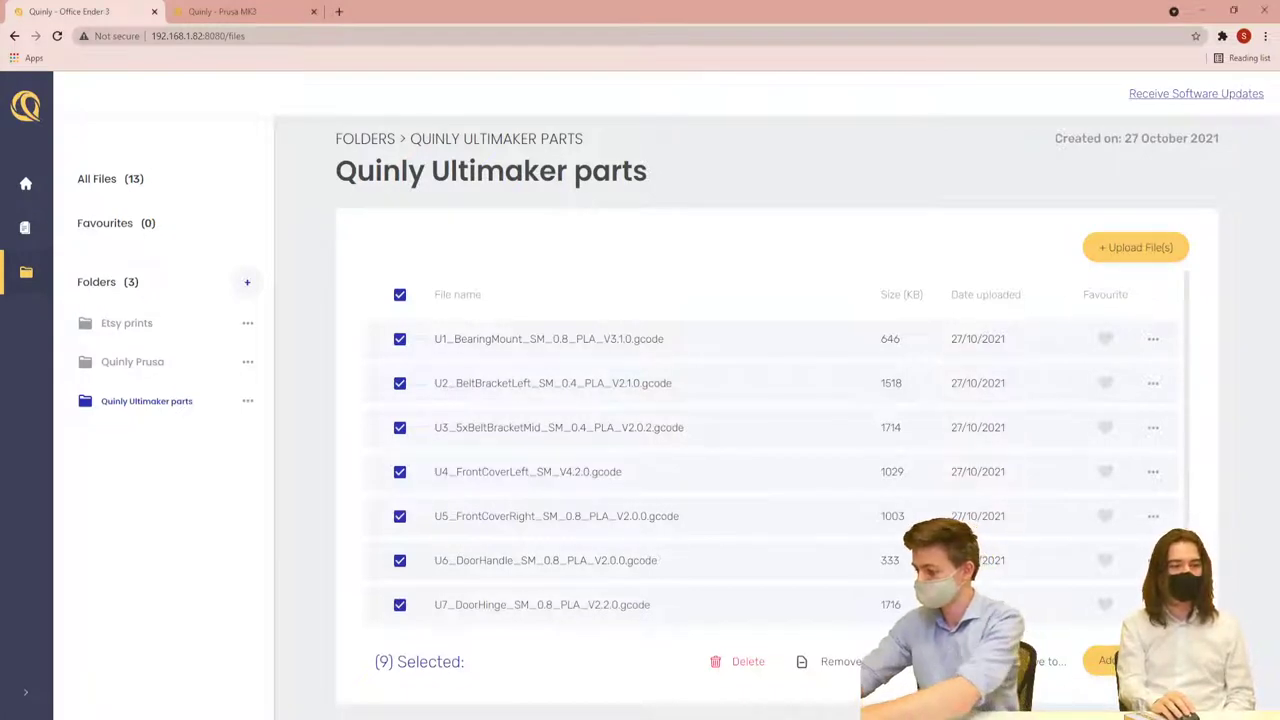
{"action": "left_click", "coordinate": [400, 295]}
{"action": "left_click", "coordinate": [400, 295]}
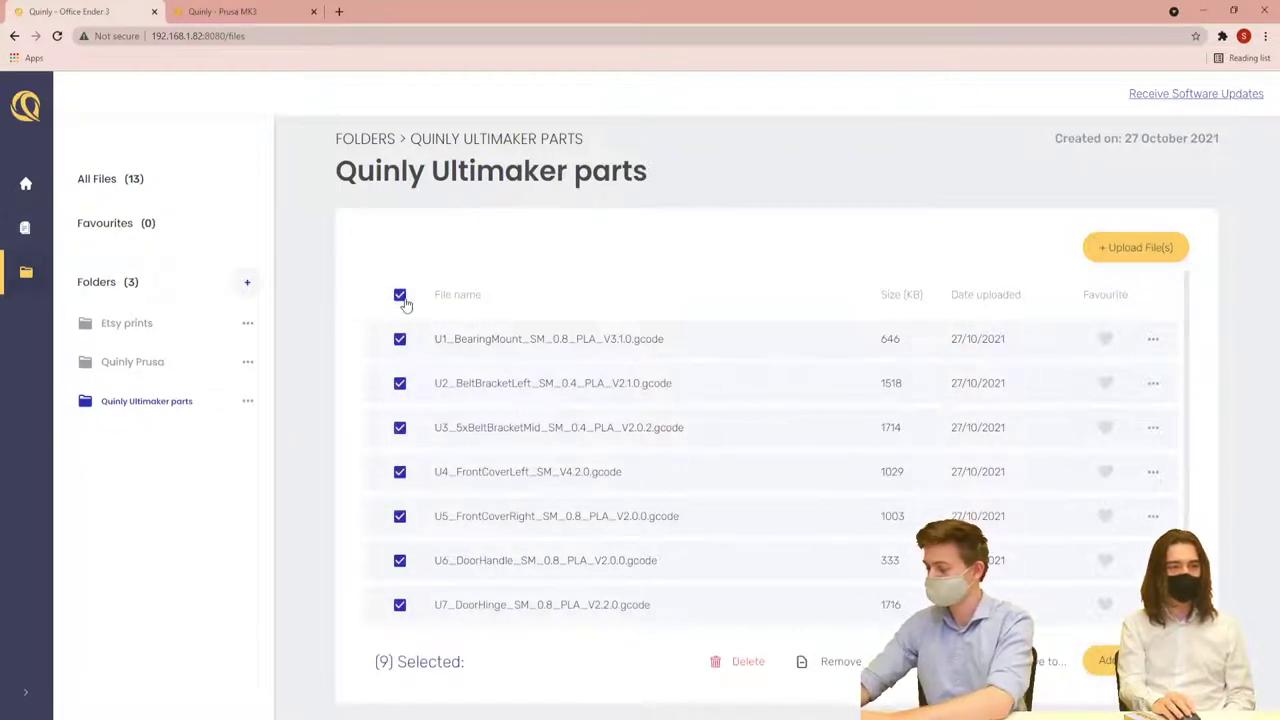
{"action": "left_click", "coordinate": [1110, 668]}
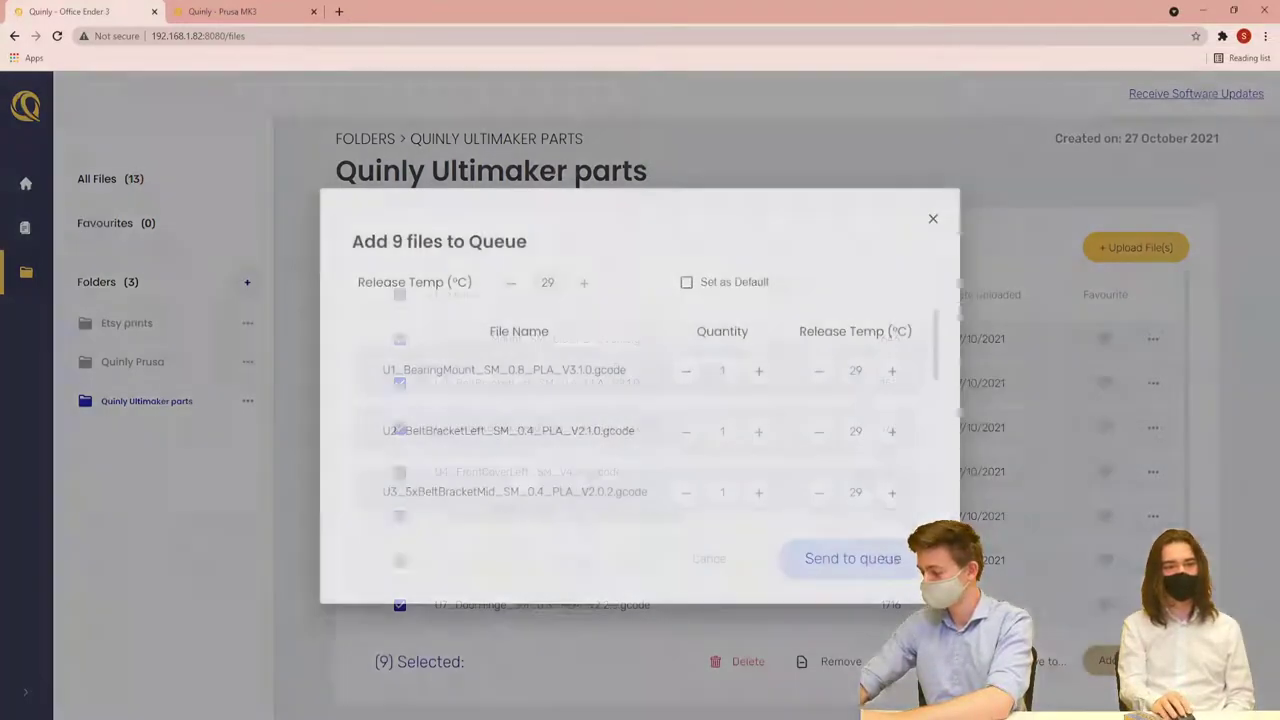
{"action": "scroll", "coordinate": [565, 412], "scroll_direction": "down", "scroll_amount": 5}
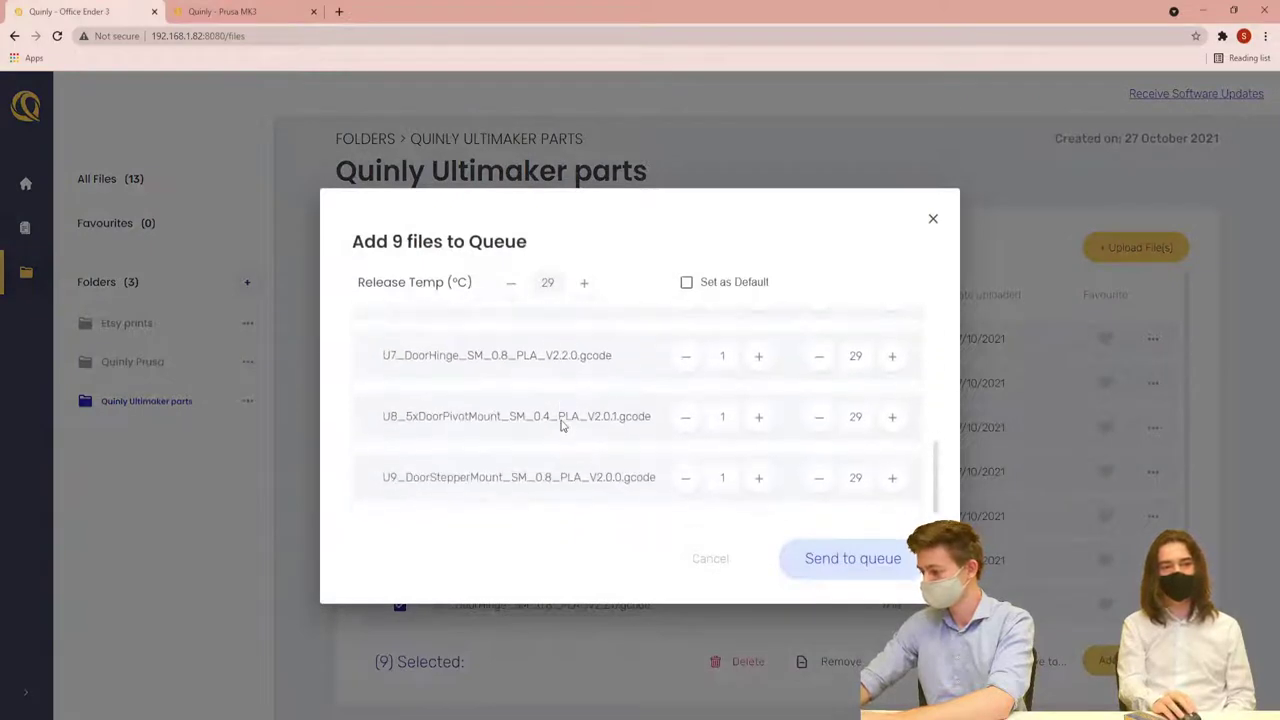
{"action": "scroll", "coordinate": [590, 462], "scroll_direction": "up", "scroll_amount": 5}
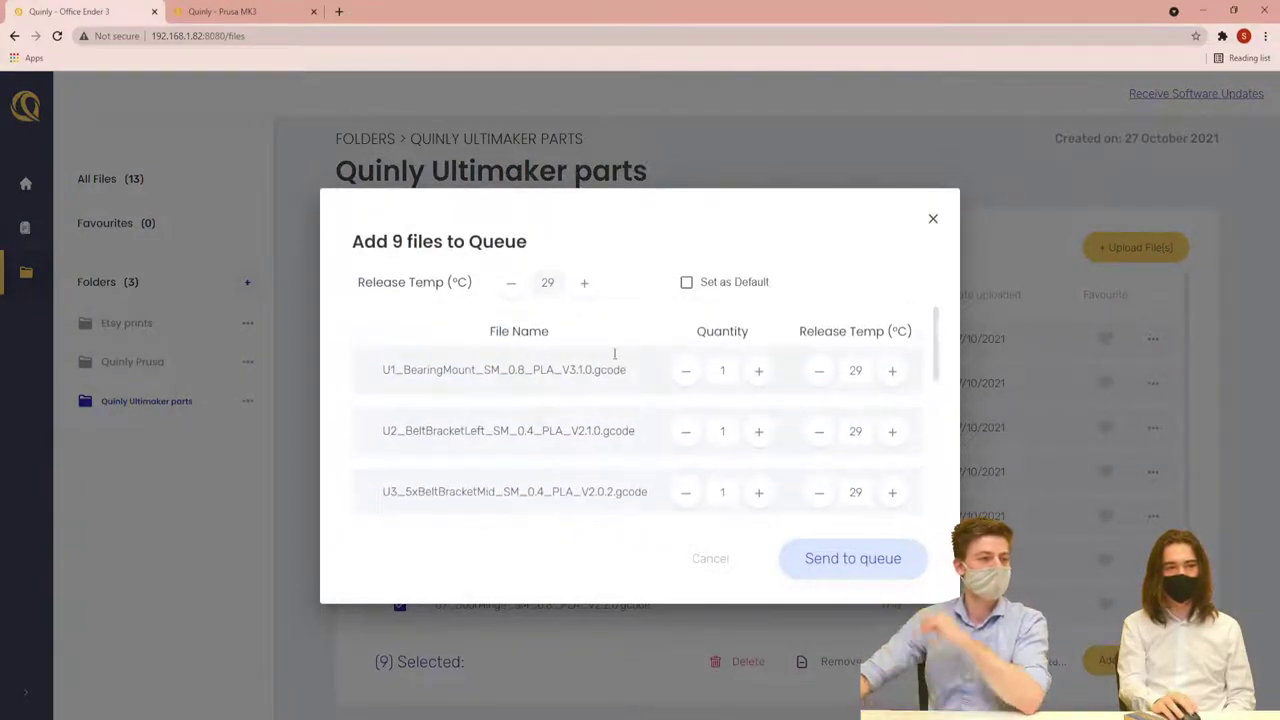
{"action": "scroll", "coordinate": [632, 372], "scroll_direction": "down", "scroll_amount": 3}
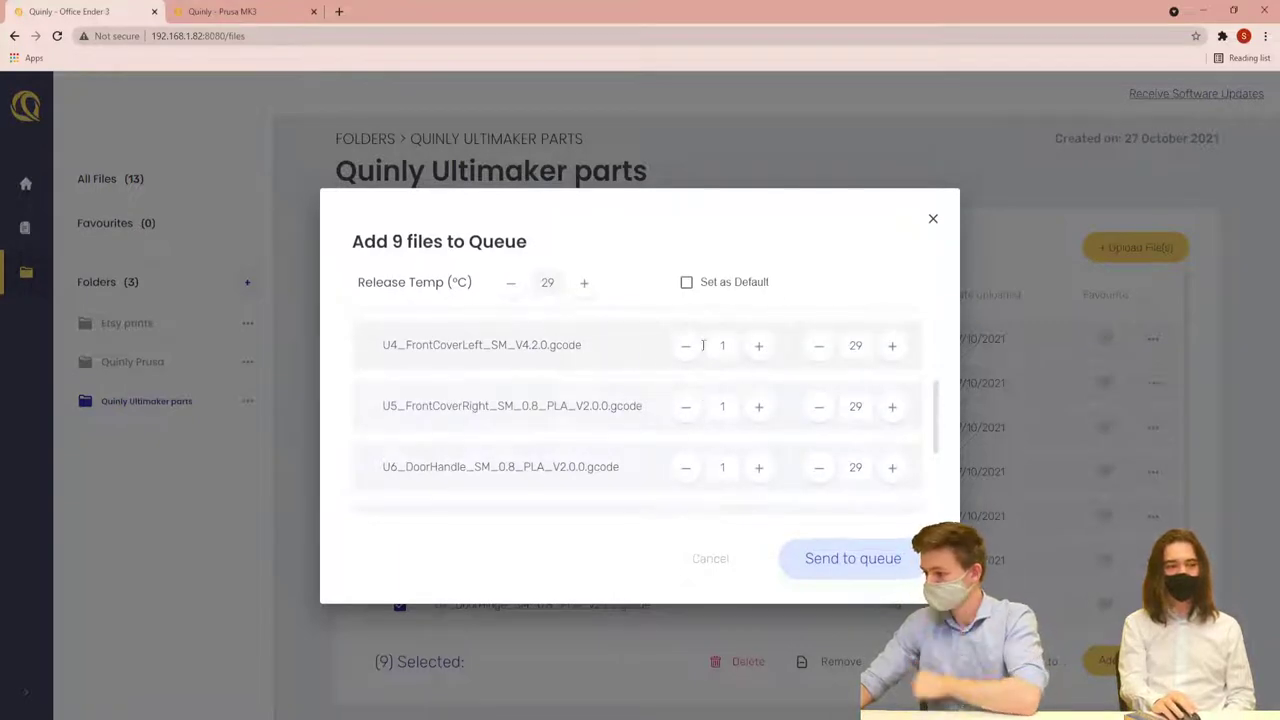
{"action": "scroll", "coordinate": [685, 480], "scroll_direction": "down", "scroll_amount": 3}
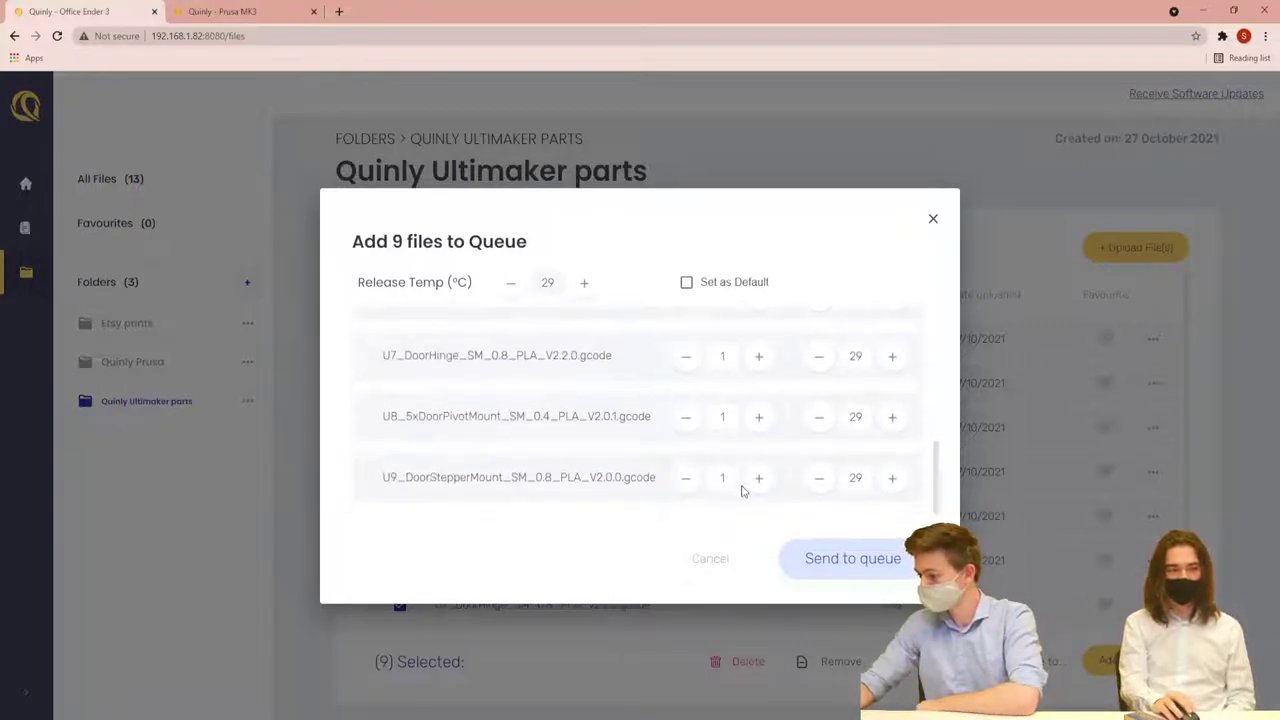
{"action": "scroll", "coordinate": [740, 490], "scroll_direction": "up", "scroll_amount": 6}
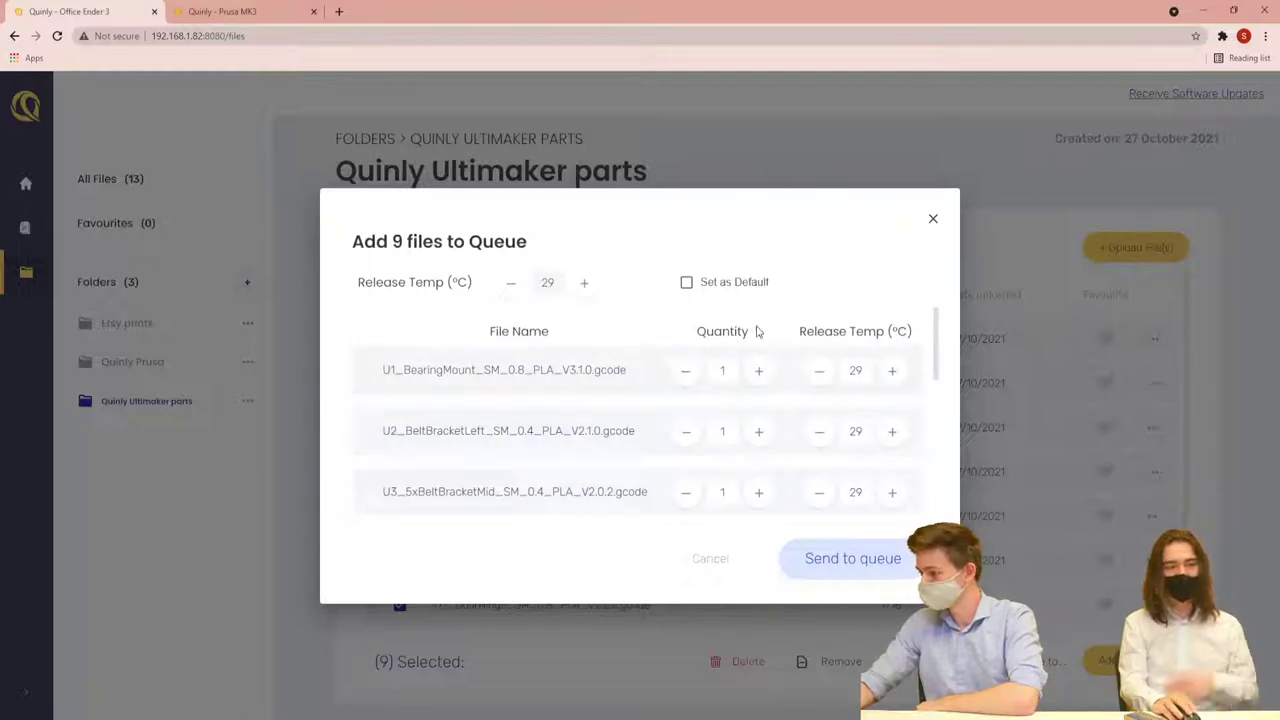
{"action": "scroll", "coordinate": [680, 351], "scroll_direction": "down", "scroll_amount": 6}
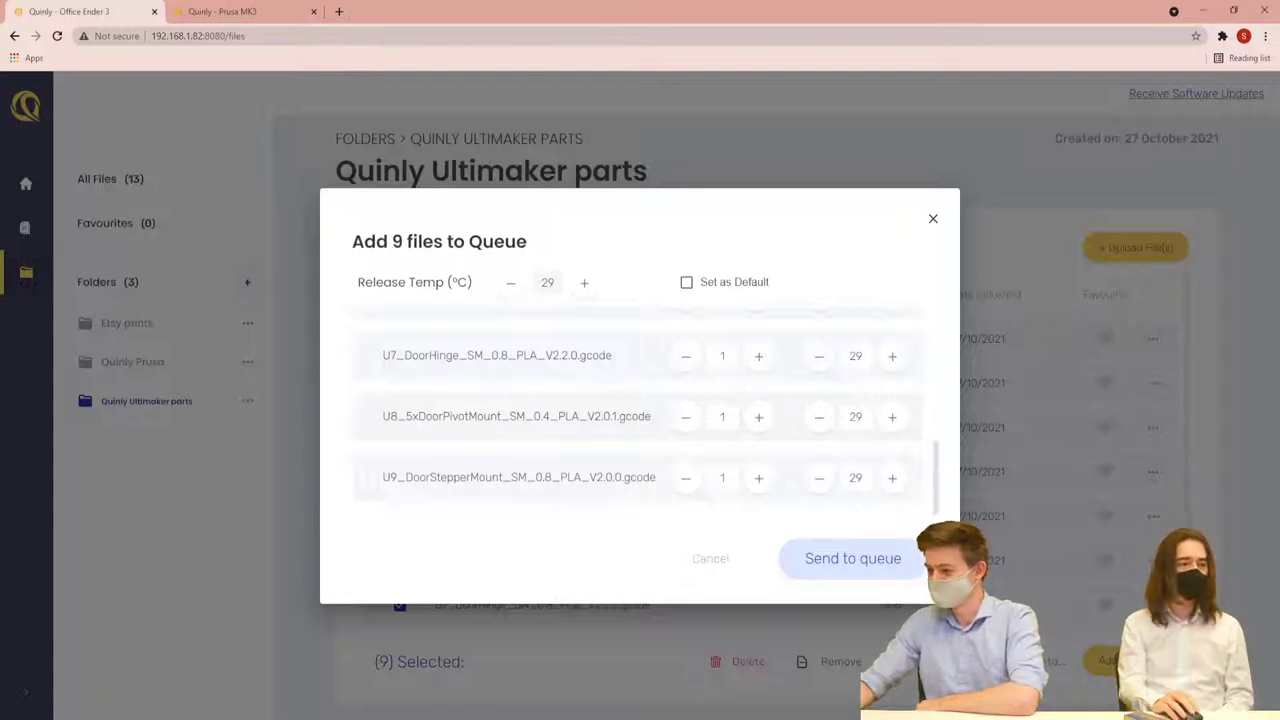
Switch to Discord in a new browser tab and open the Google Drive photo P1232643.JPG linked in a direct message, keeping only the photo open
{"action": "left_click", "coordinate": [339, 11]}
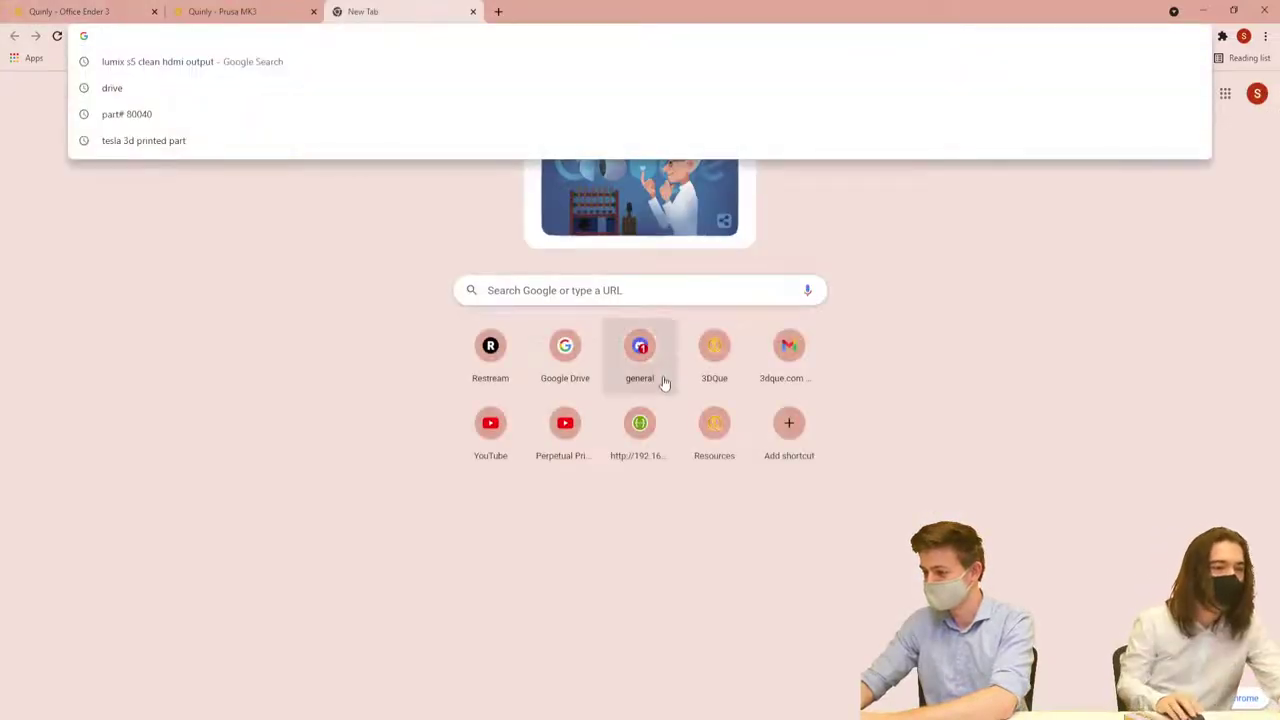
{"action": "left_click", "coordinate": [655, 358]}
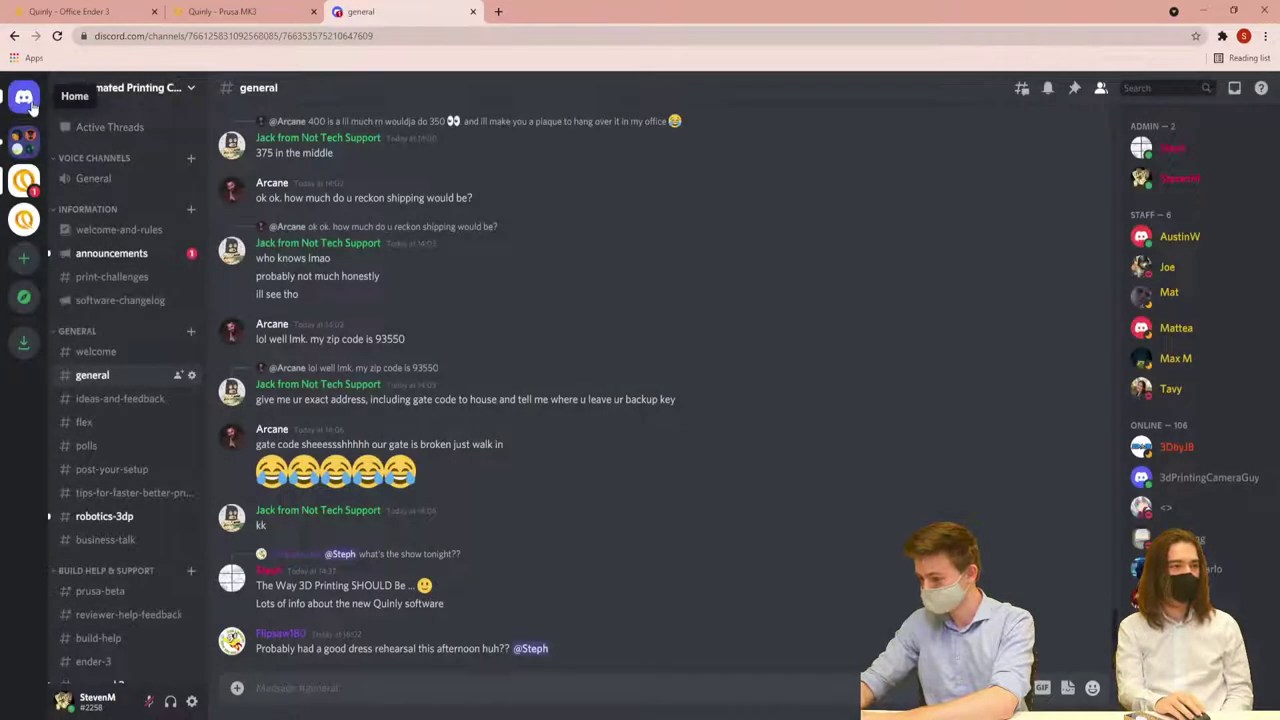
{"action": "left_click", "coordinate": [30, 103]}
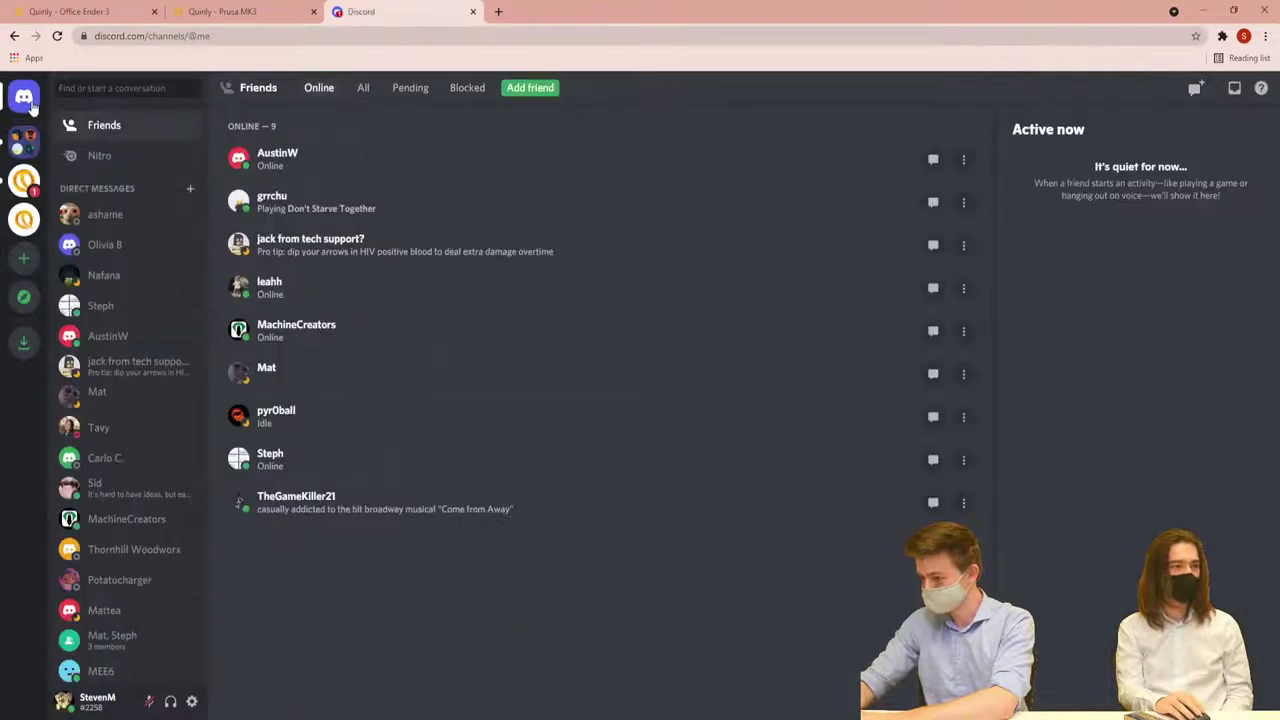
{"action": "left_click", "coordinate": [100, 395]}
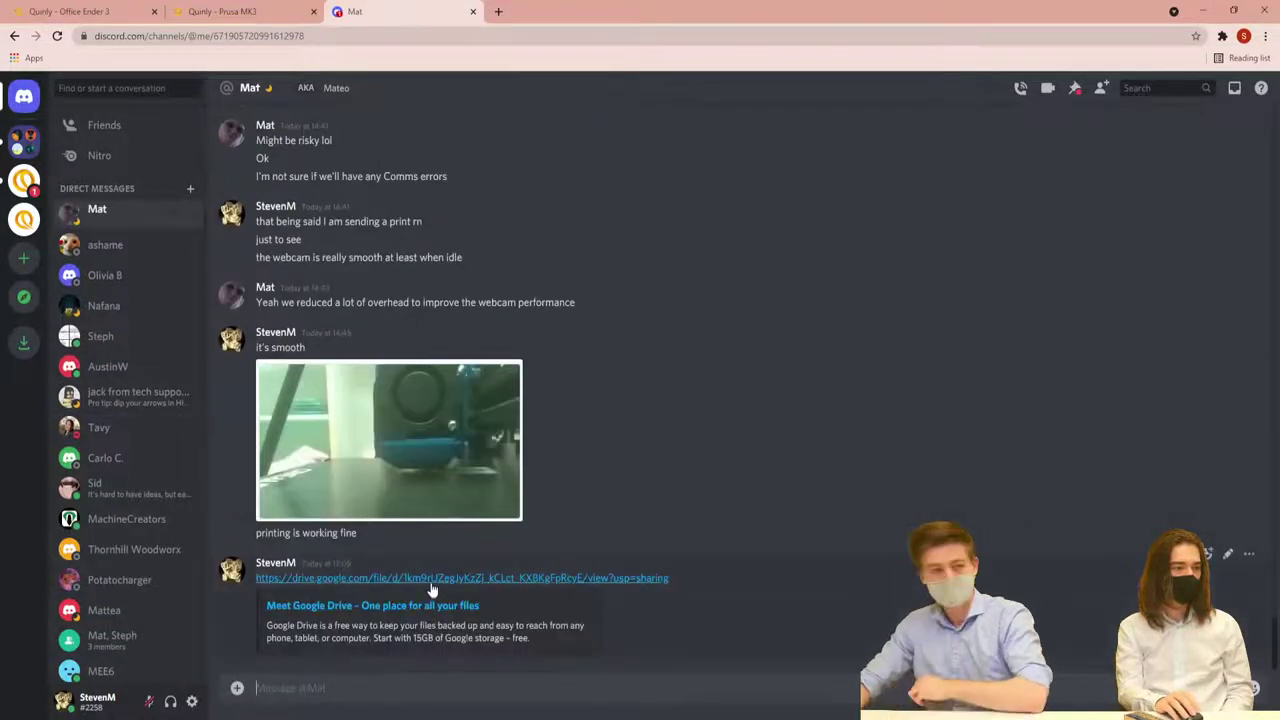
{"action": "left_click", "coordinate": [432, 583]}
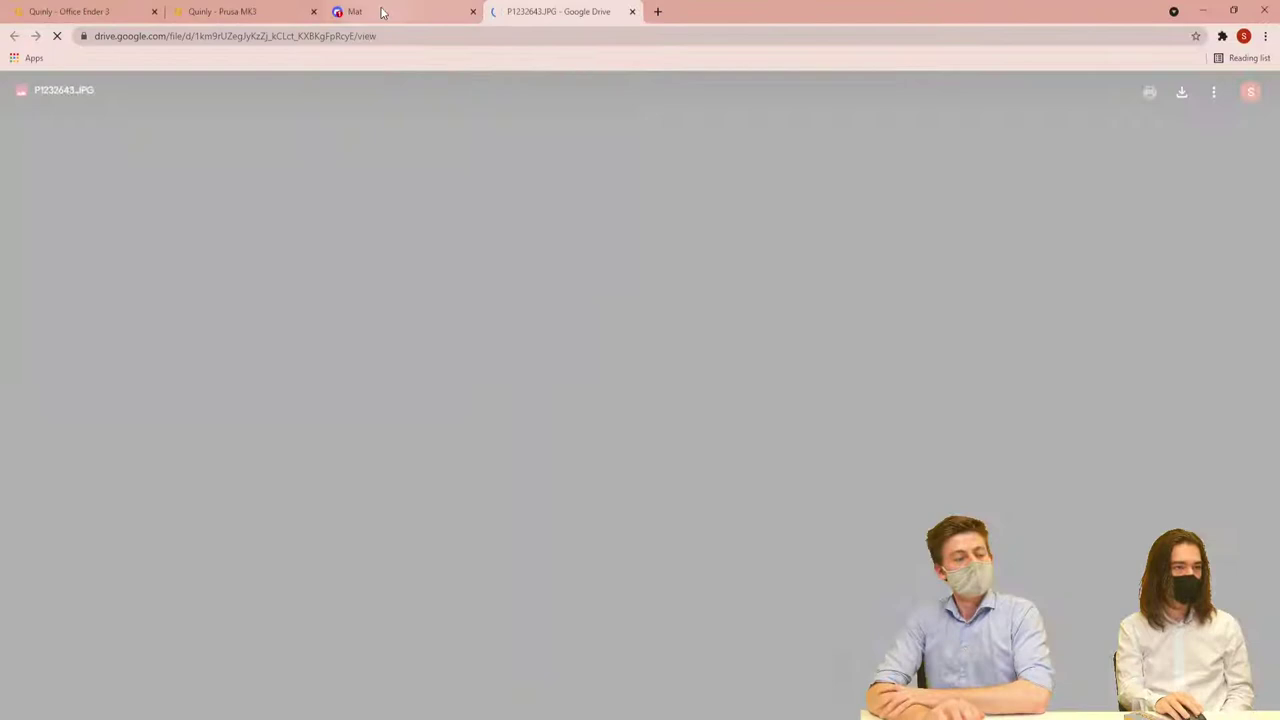
{"action": "middle_click", "coordinate": [381, 12]}
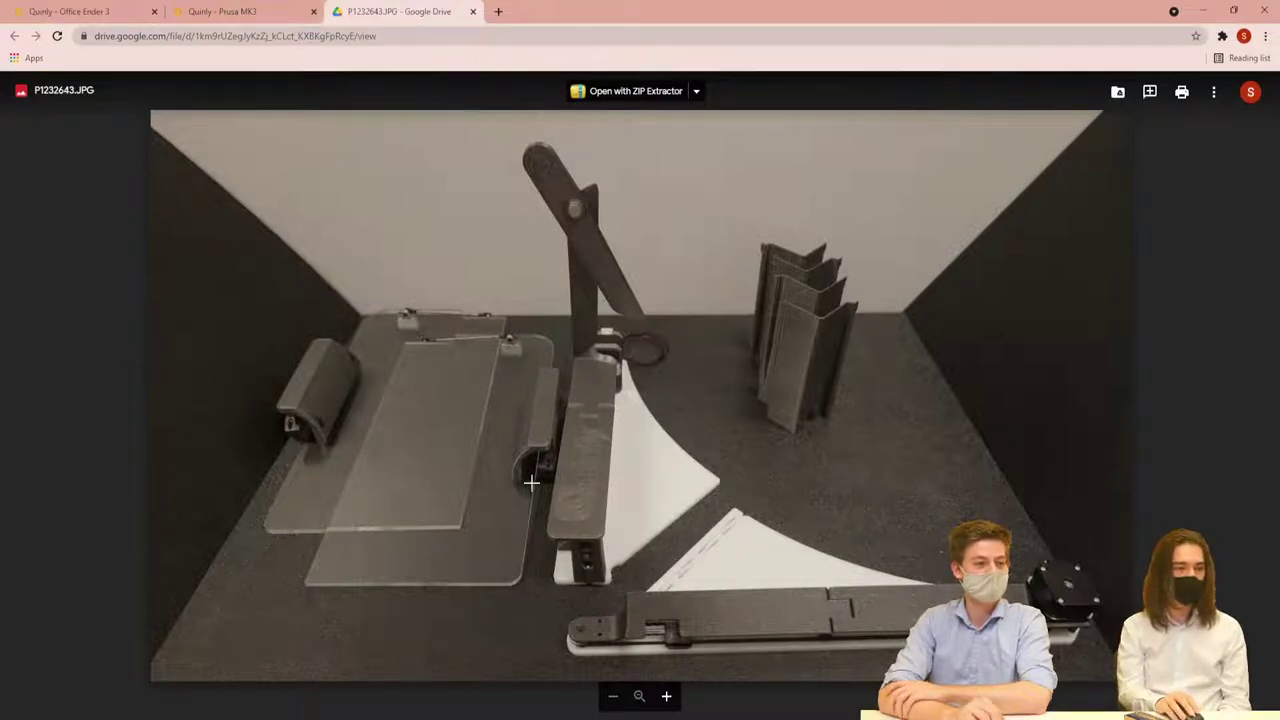
Switch back to Quinly for the Office Ender 3, cancel adding the Ultimaker parts to the queue and show All Files with nothing selected
{"action": "left_click", "coordinate": [92, 16]}
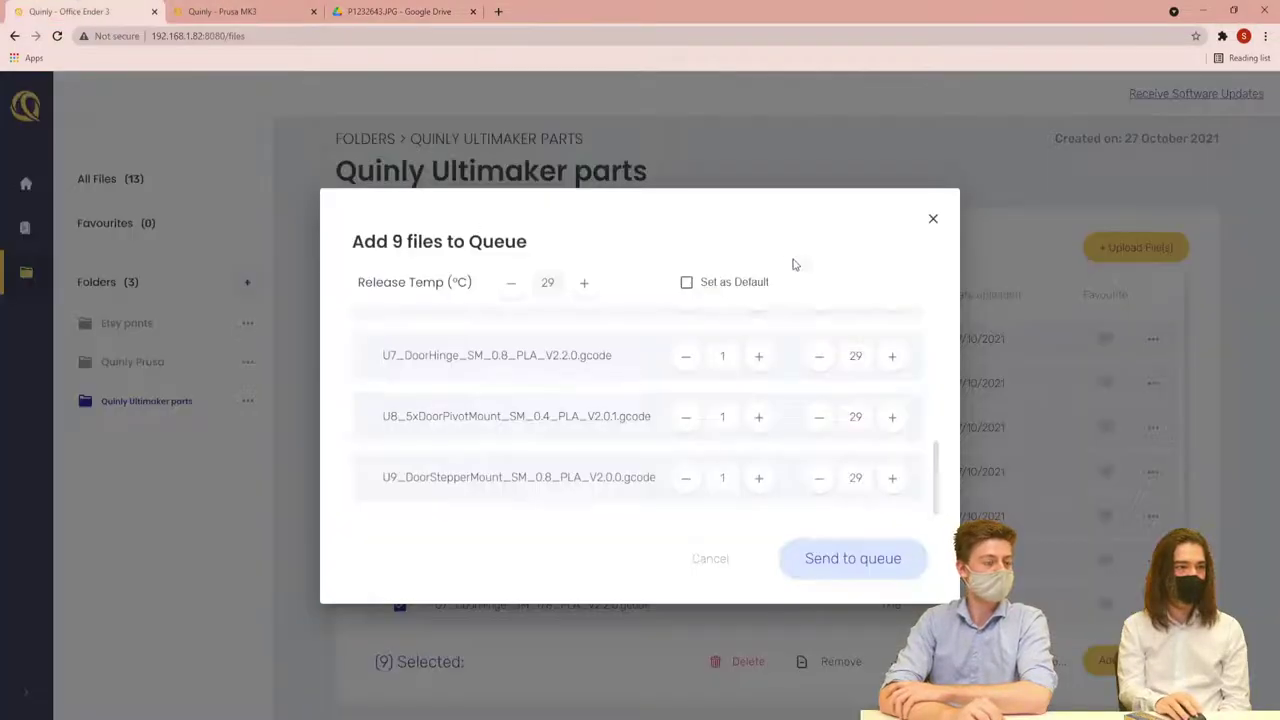
{"action": "left_click", "coordinate": [933, 219]}
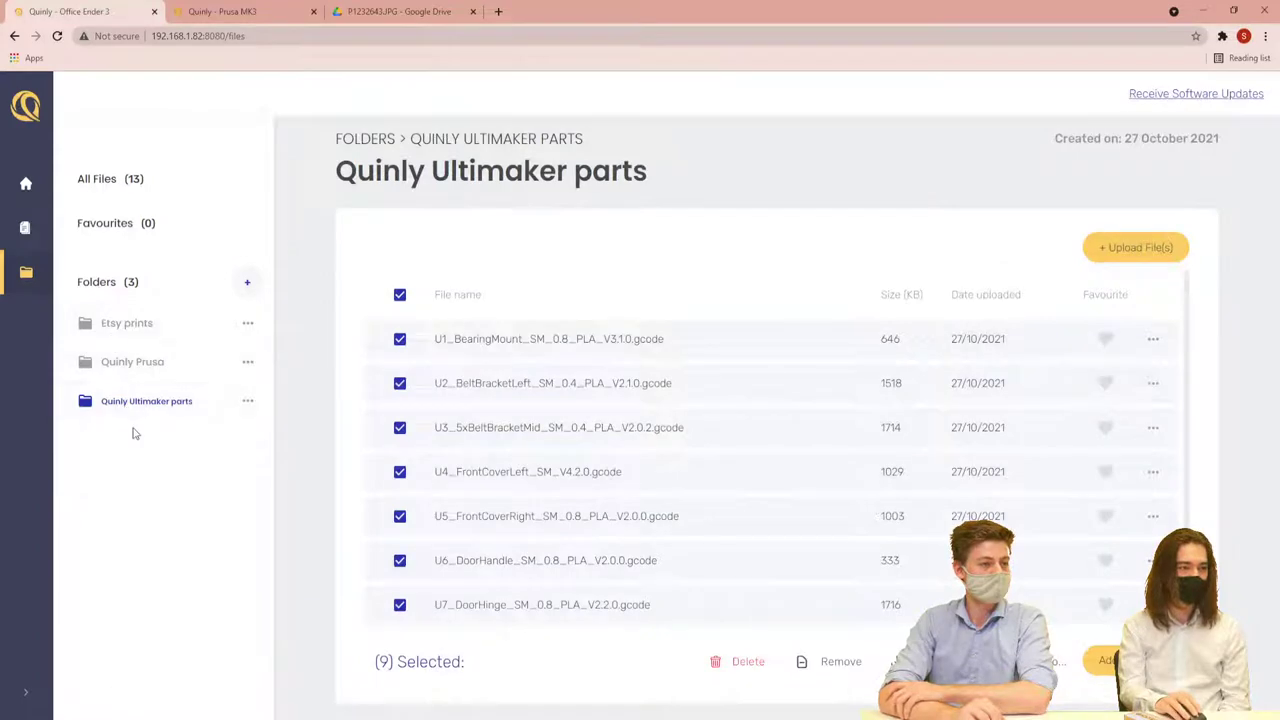
{"action": "left_click", "coordinate": [400, 294]}
{"action": "left_click", "coordinate": [150, 223]}
{"action": "left_click", "coordinate": [135, 182]}
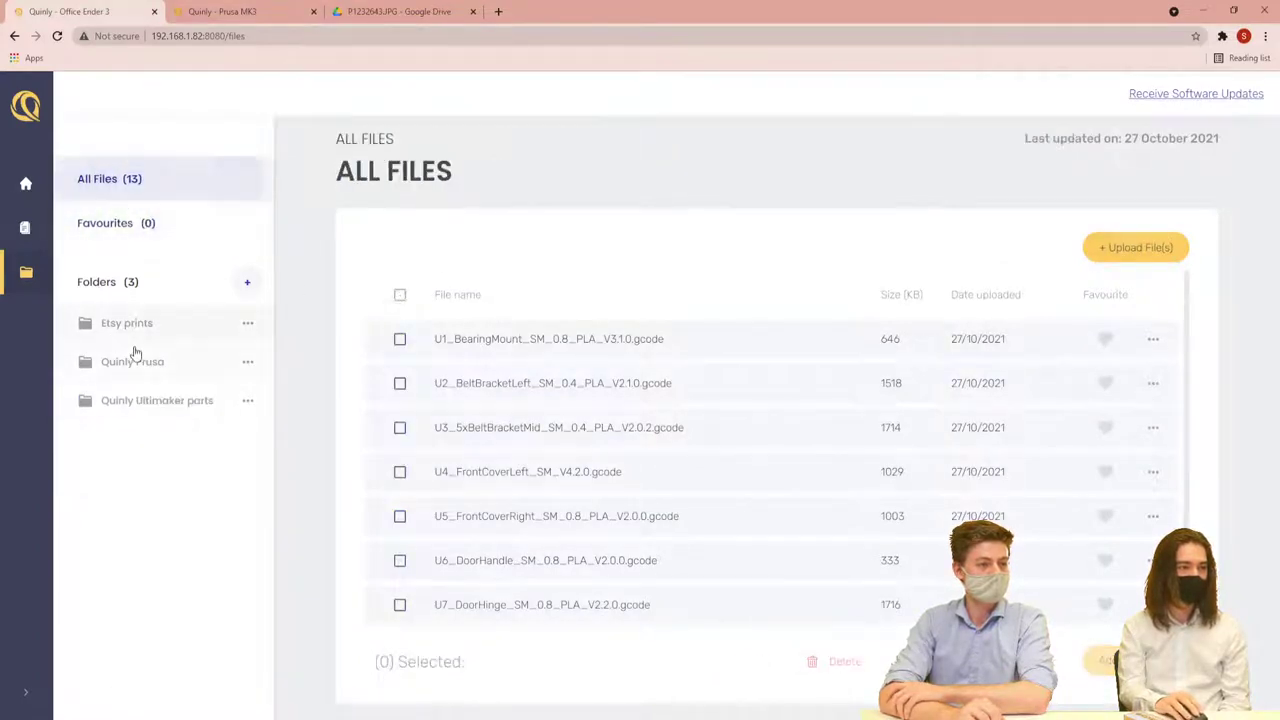
Send all files in the Quinly Ultimaker parts folder to the queue with quantity 1 and release temperature 29 °C each
{"action": "left_click", "coordinate": [150, 400]}
{"action": "left_click", "coordinate": [400, 294]}
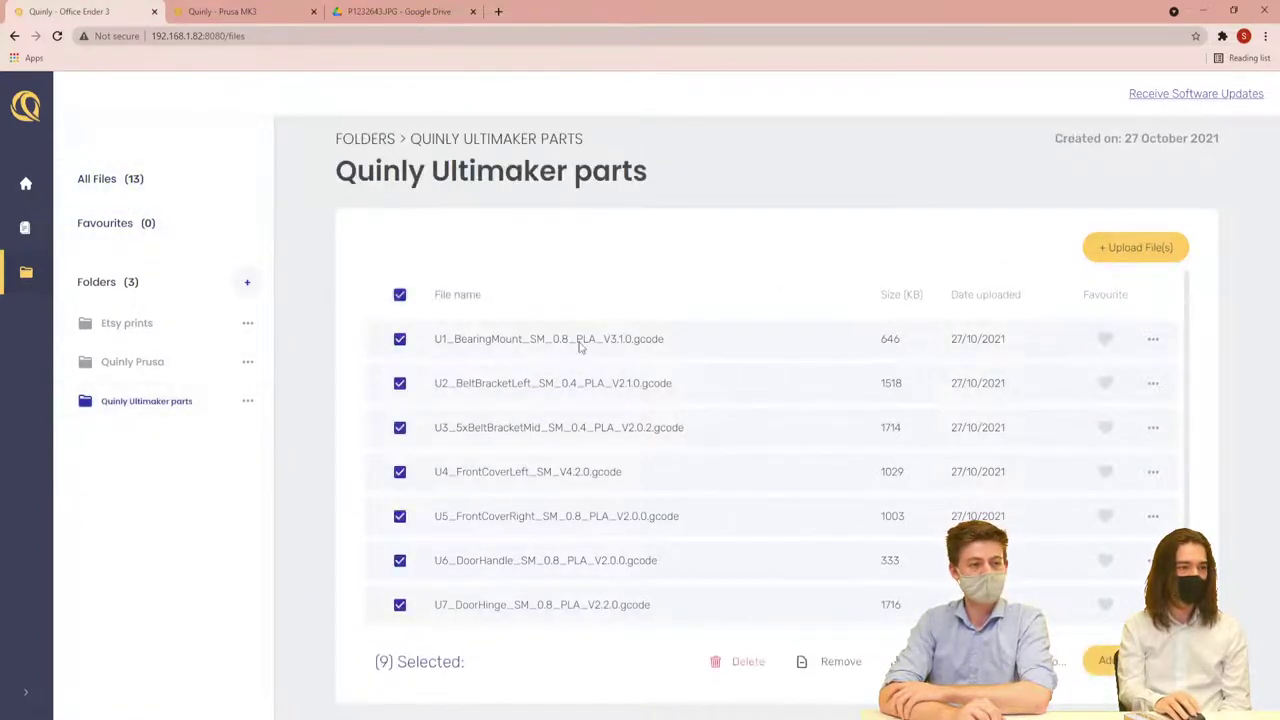
{"action": "left_click", "coordinate": [1108, 661]}
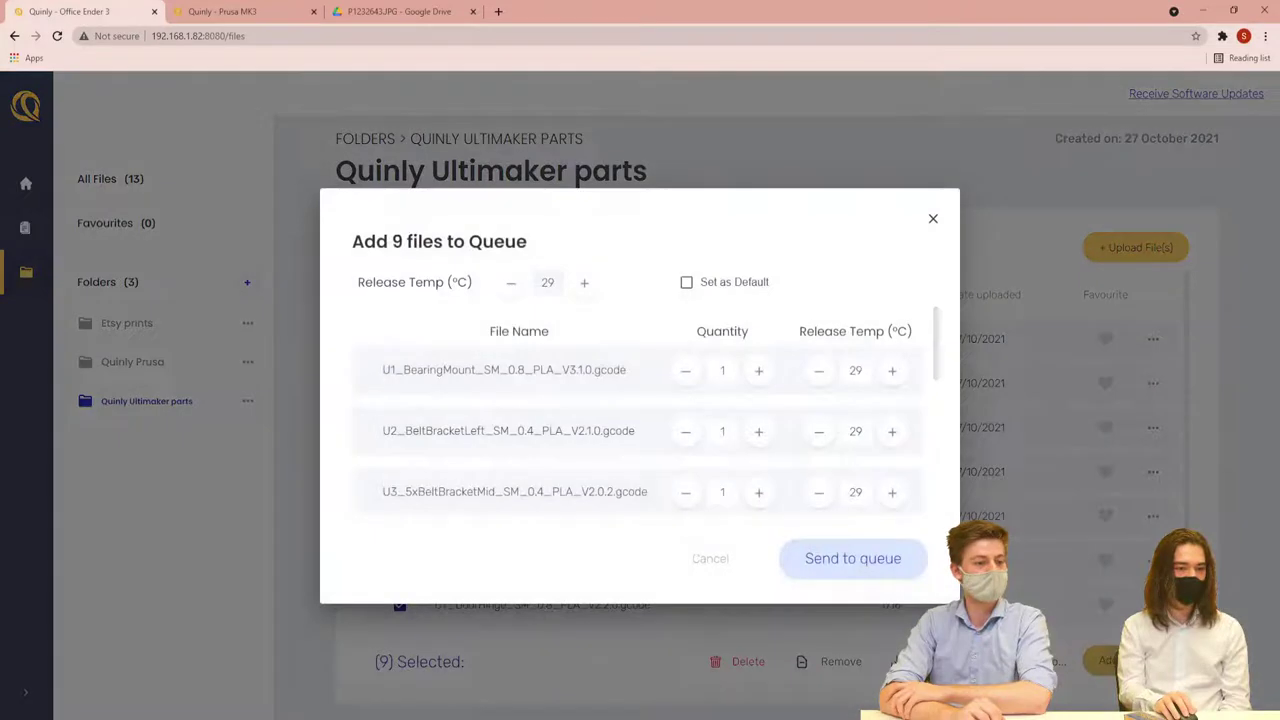
{"action": "left_click", "coordinate": [866, 576]}
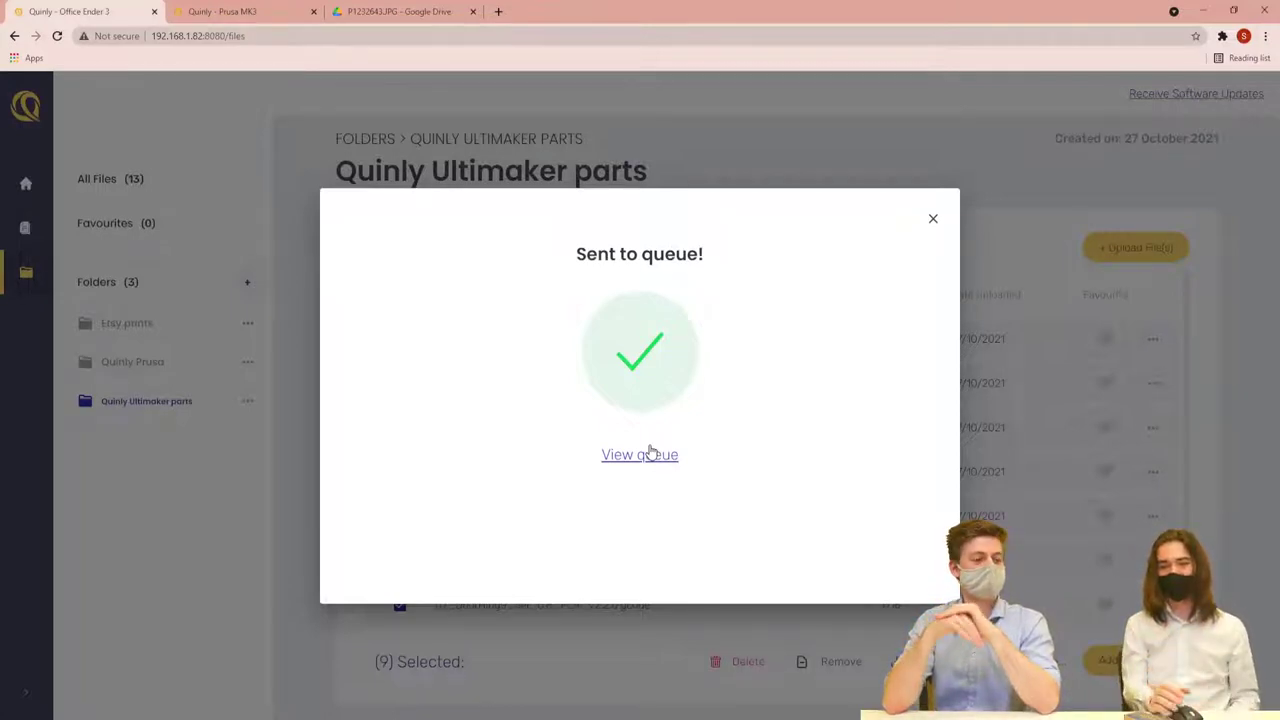
Review the Office Ender 3's full print queue and return to its printer overview
{"action": "left_click", "coordinate": [654, 457]}
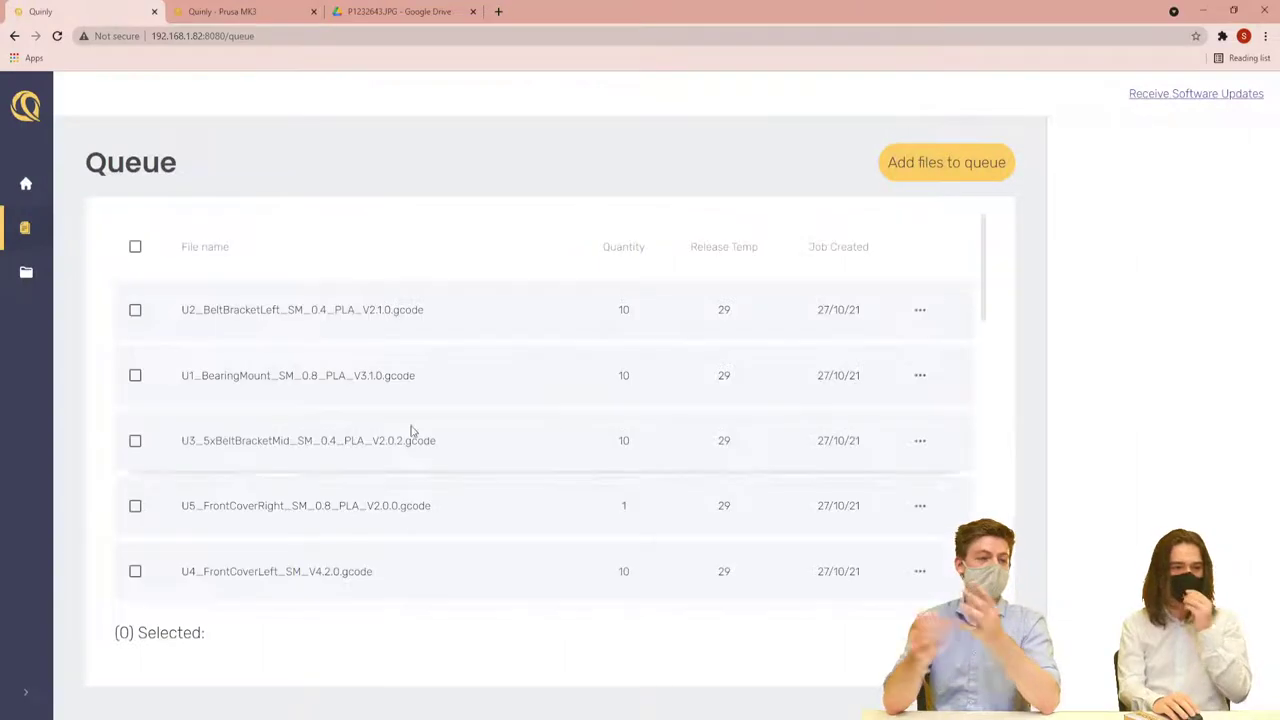
{"action": "scroll", "coordinate": [470, 405], "scroll_direction": "down", "scroll_amount": 3}
{"action": "scroll", "coordinate": [493, 400], "scroll_direction": "down", "scroll_amount": 10}
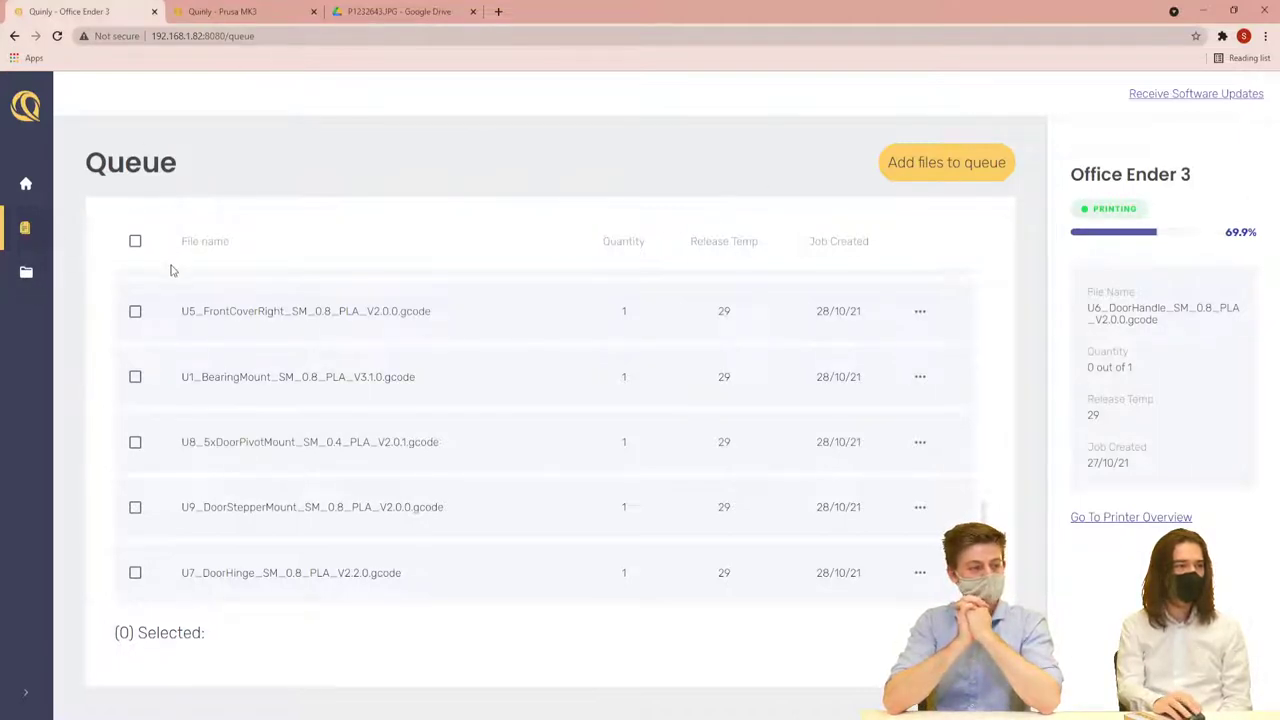
{"action": "scroll", "coordinate": [172, 272], "scroll_direction": "up", "scroll_amount": 3}
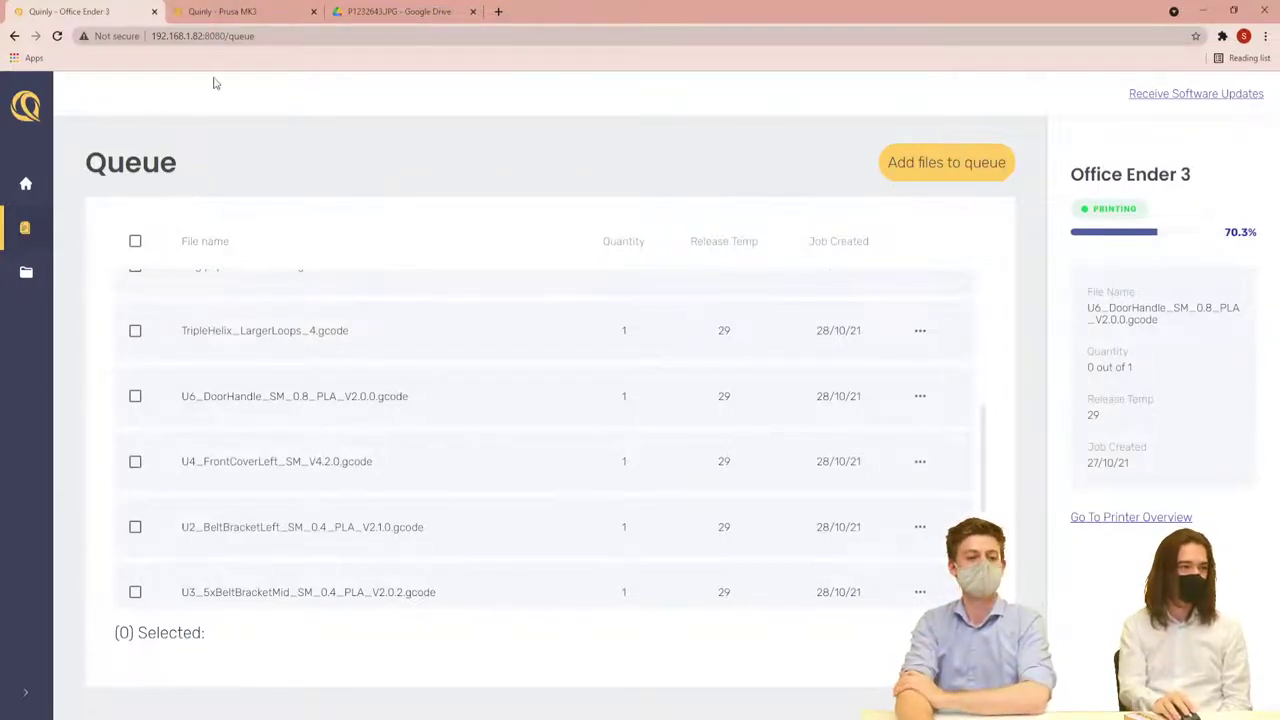
{"action": "left_click", "coordinate": [27, 192]}
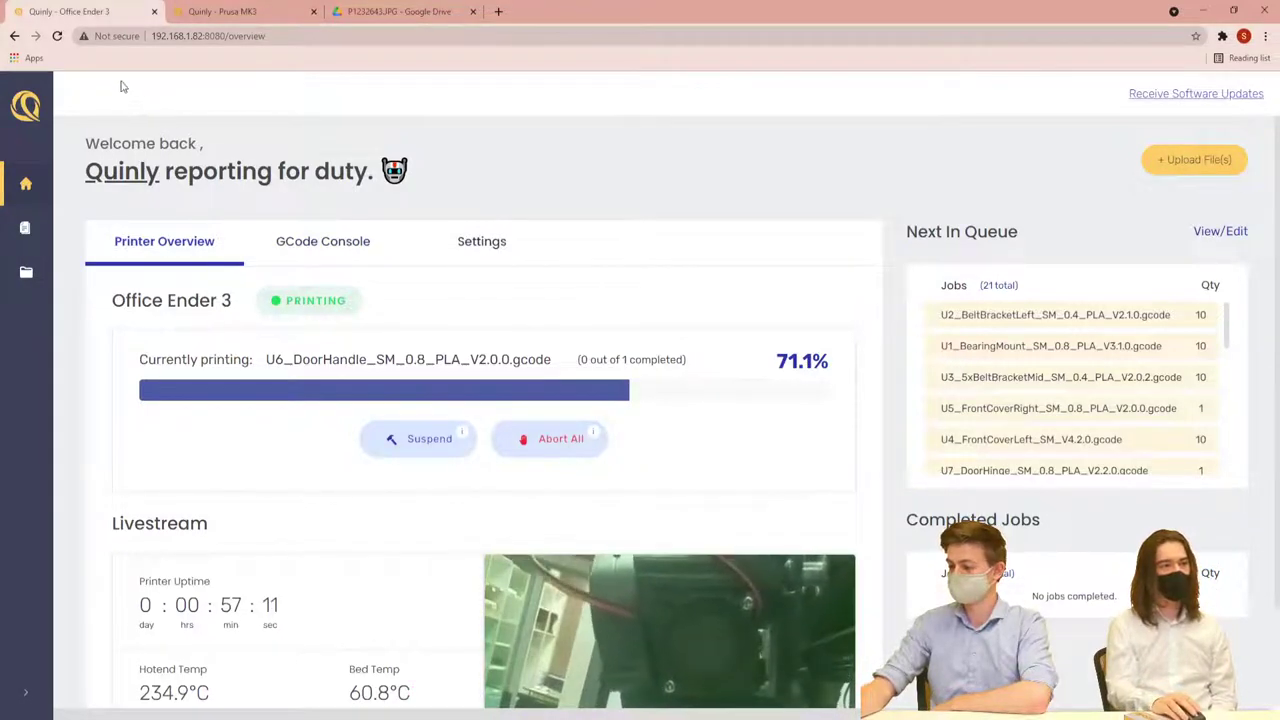
Compare the printer overviews of the Prusa MK3 and the Office Ender 3, ending on the Prusa MK3
{"action": "left_click", "coordinate": [228, 13]}
{"action": "scroll", "coordinate": [519, 368], "scroll_direction": "down", "scroll_amount": 1}
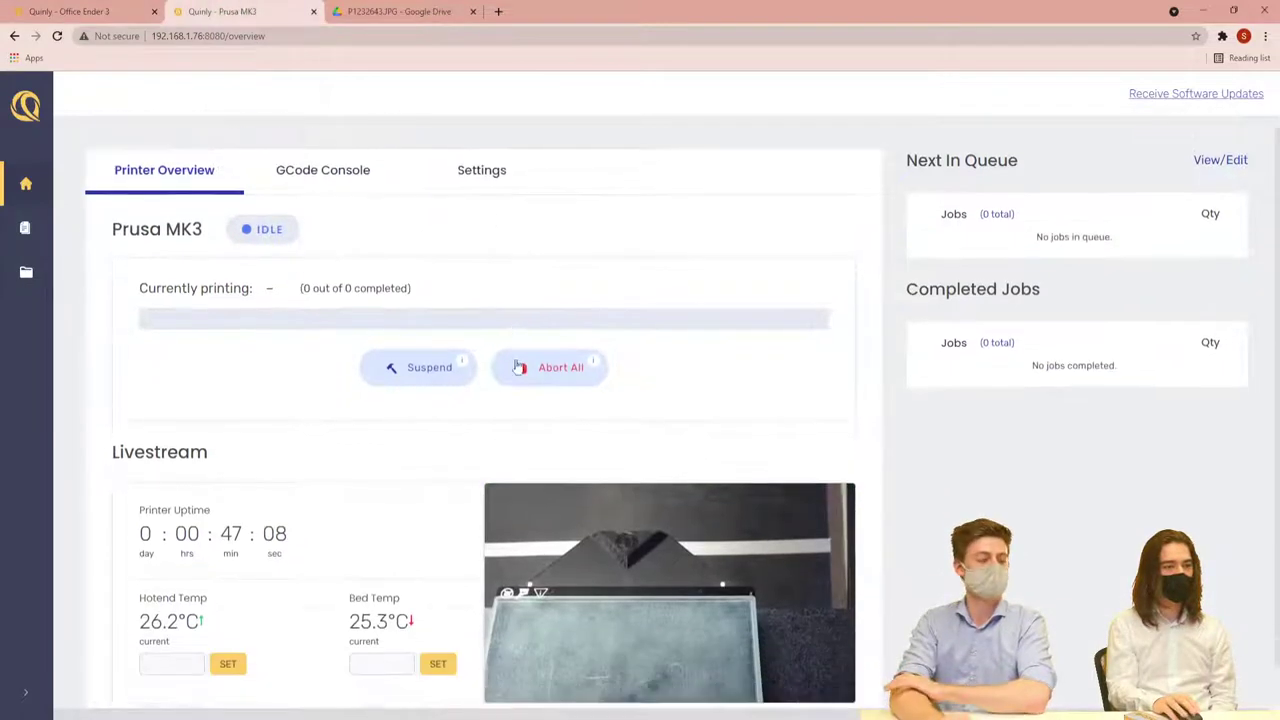
{"action": "scroll", "coordinate": [528, 395], "scroll_direction": "down", "scroll_amount": 1}
{"action": "scroll", "coordinate": [465, 480], "scroll_direction": "up", "scroll_amount": 2}
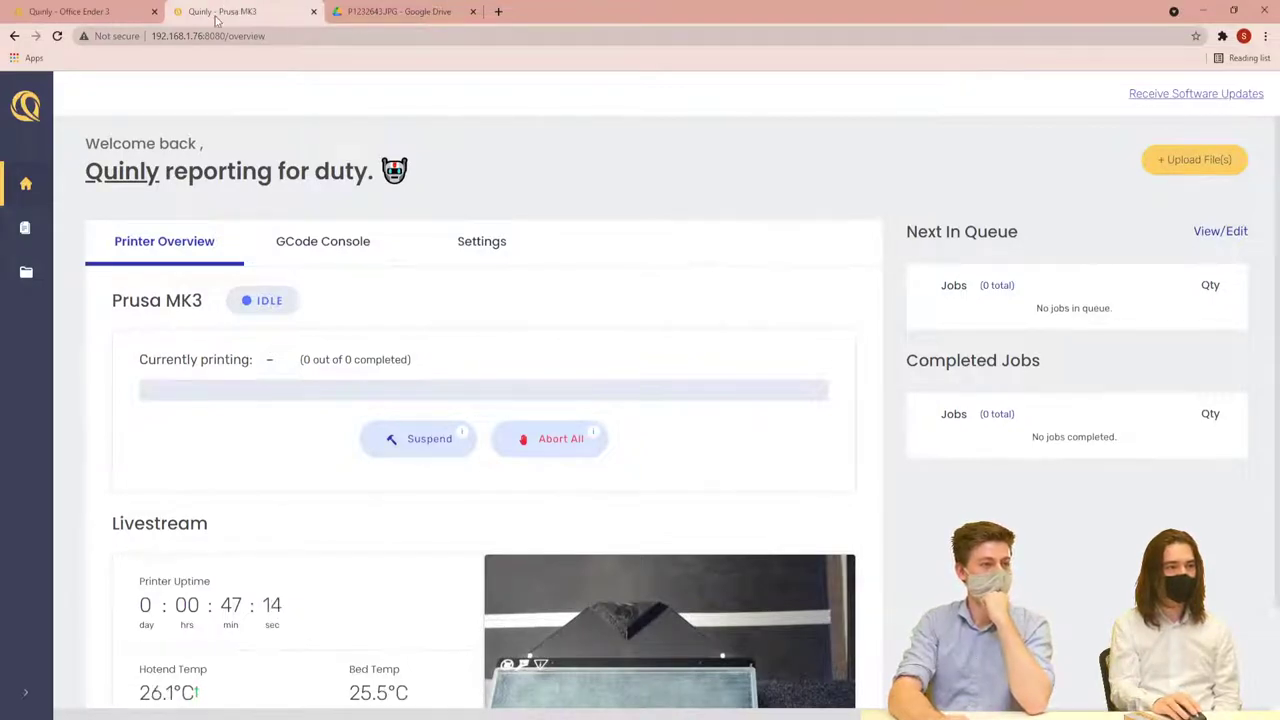
{"action": "left_click", "coordinate": [70, 12]}
{"action": "left_click", "coordinate": [205, 14]}
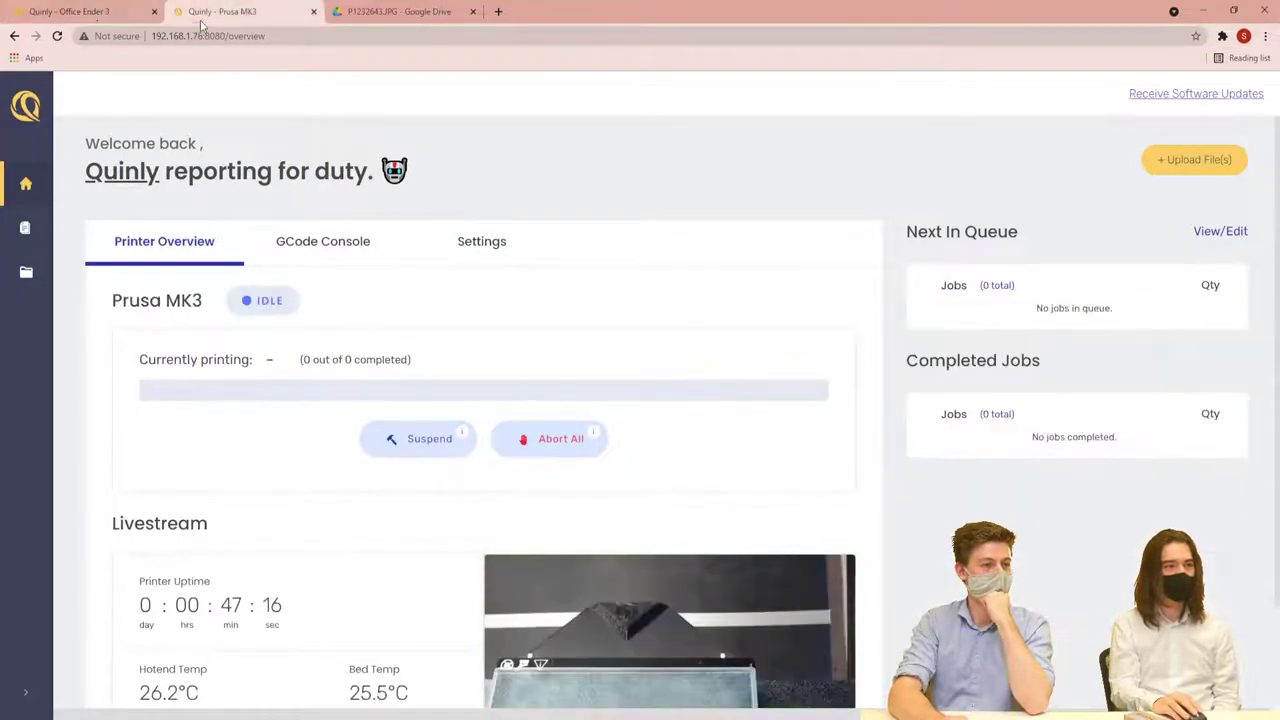
{"action": "left_click", "coordinate": [75, 12]}
{"action": "left_click", "coordinate": [205, 14]}
{"action": "left_click", "coordinate": [52, 20]}
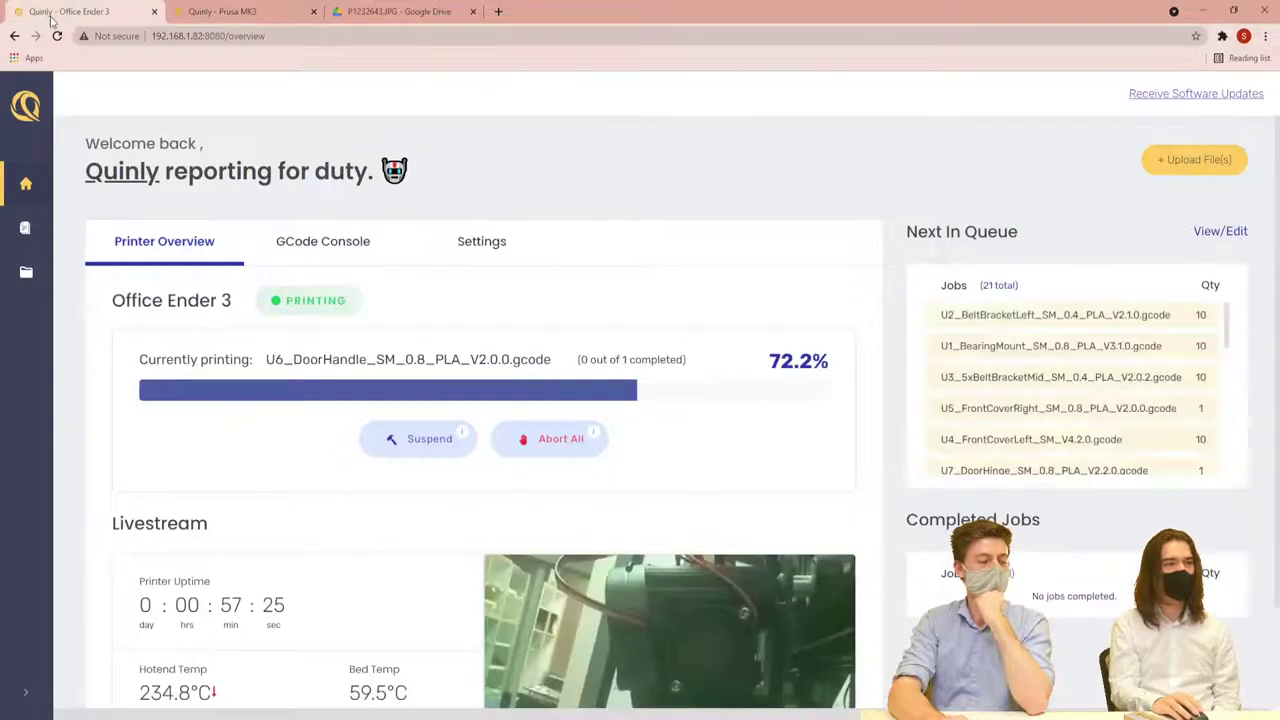
{"action": "left_click", "coordinate": [268, 14]}
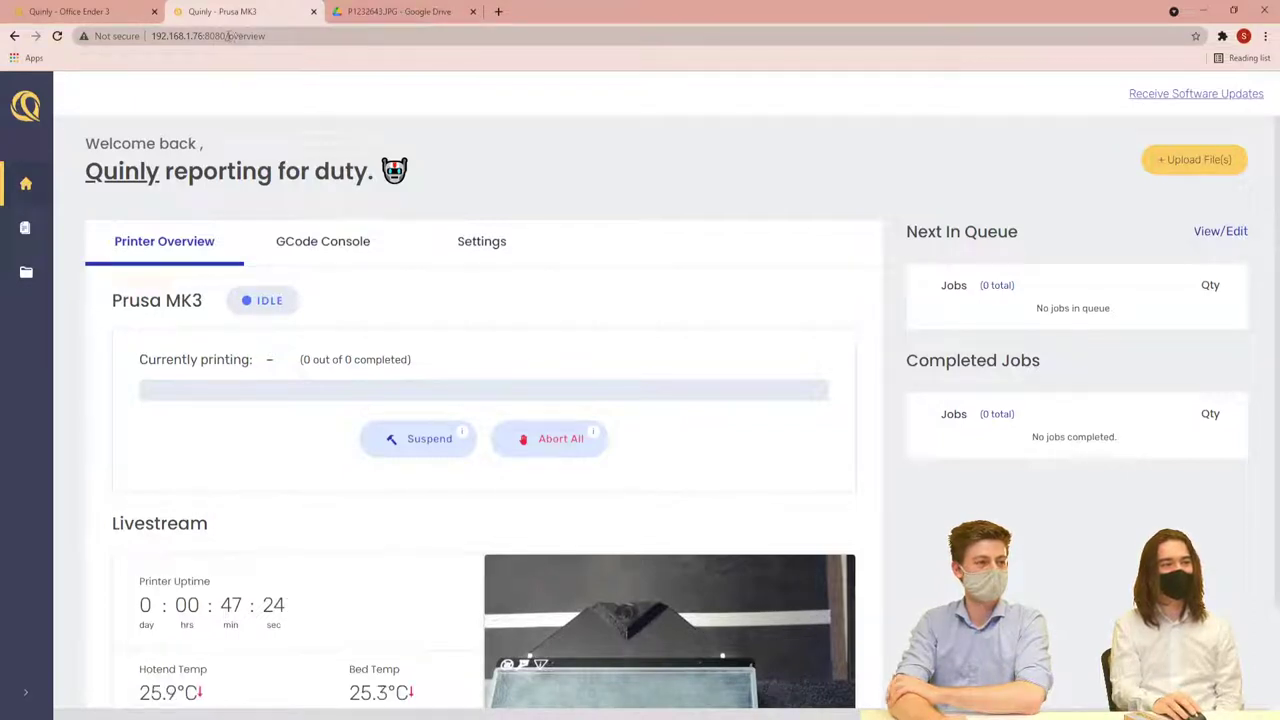
Highlight the IP address 192.168.1.76 in the Prusa MK3 dashboard's URL
{"action": "left_click_drag", "start_coordinate": [228, 36], "coordinate": [155, 45]}
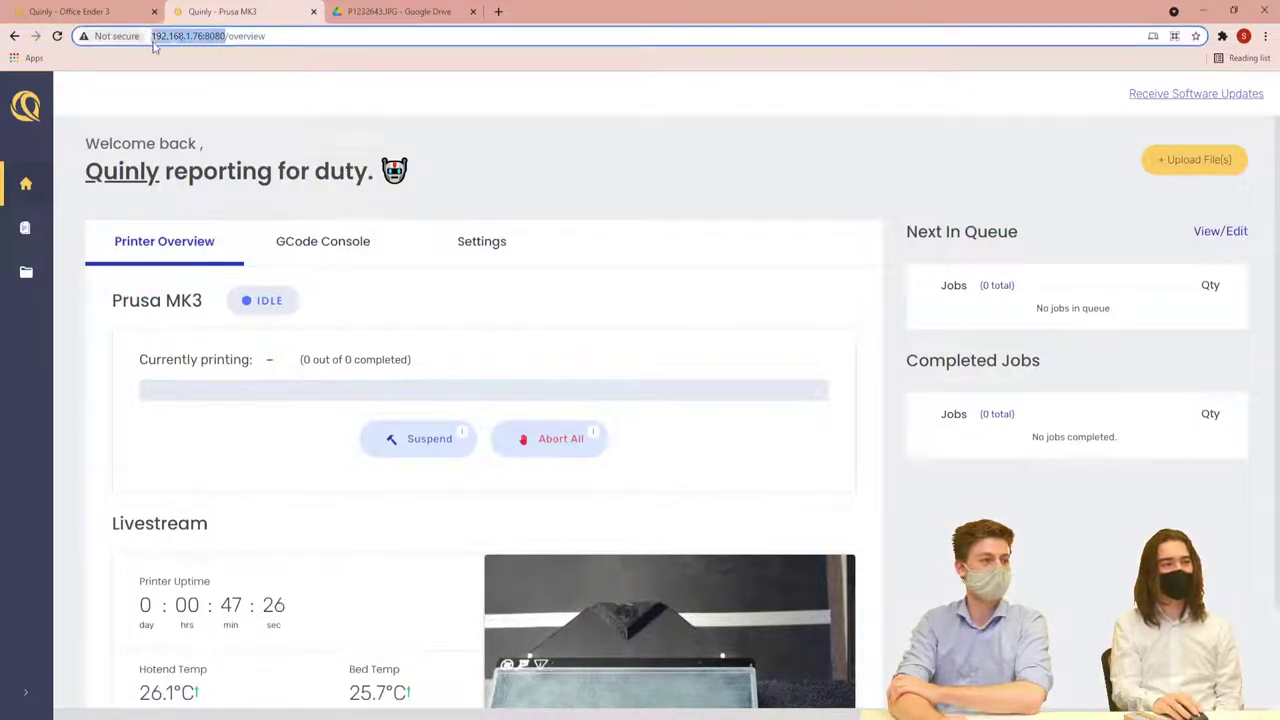
{"action": "left_click", "coordinate": [152, 37]}
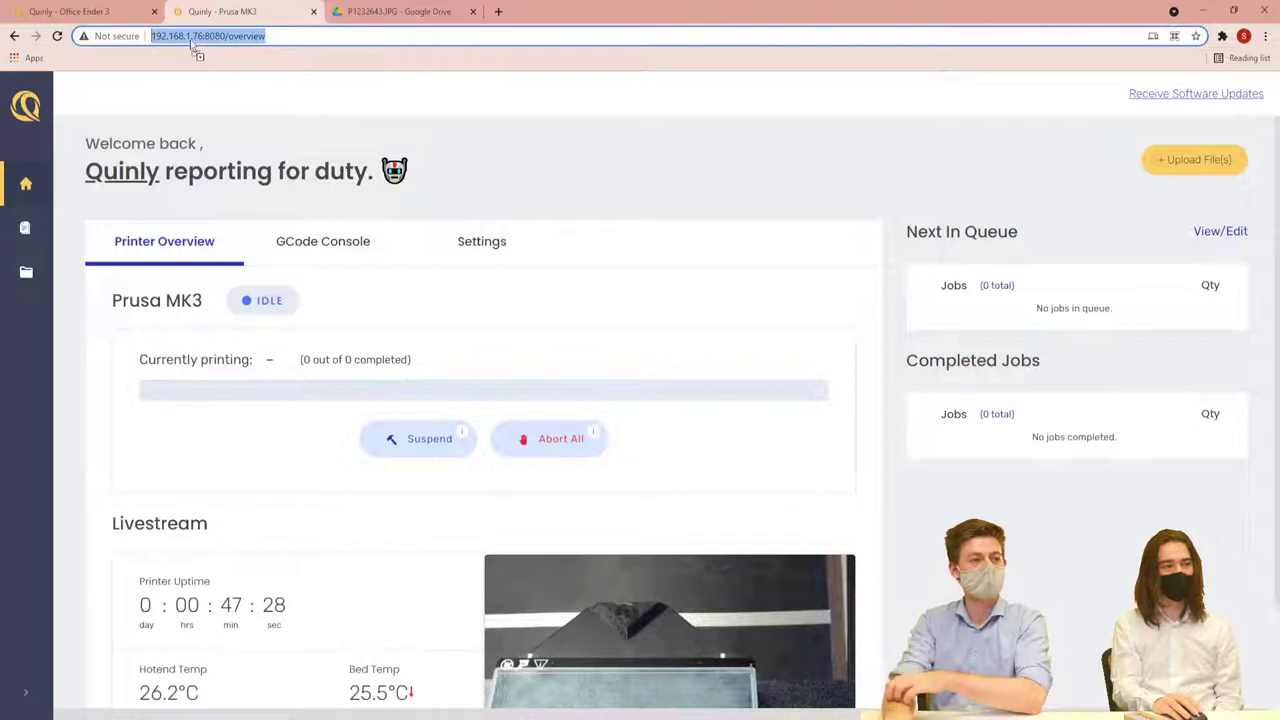
{"action": "left_click", "coordinate": [185, 36]}
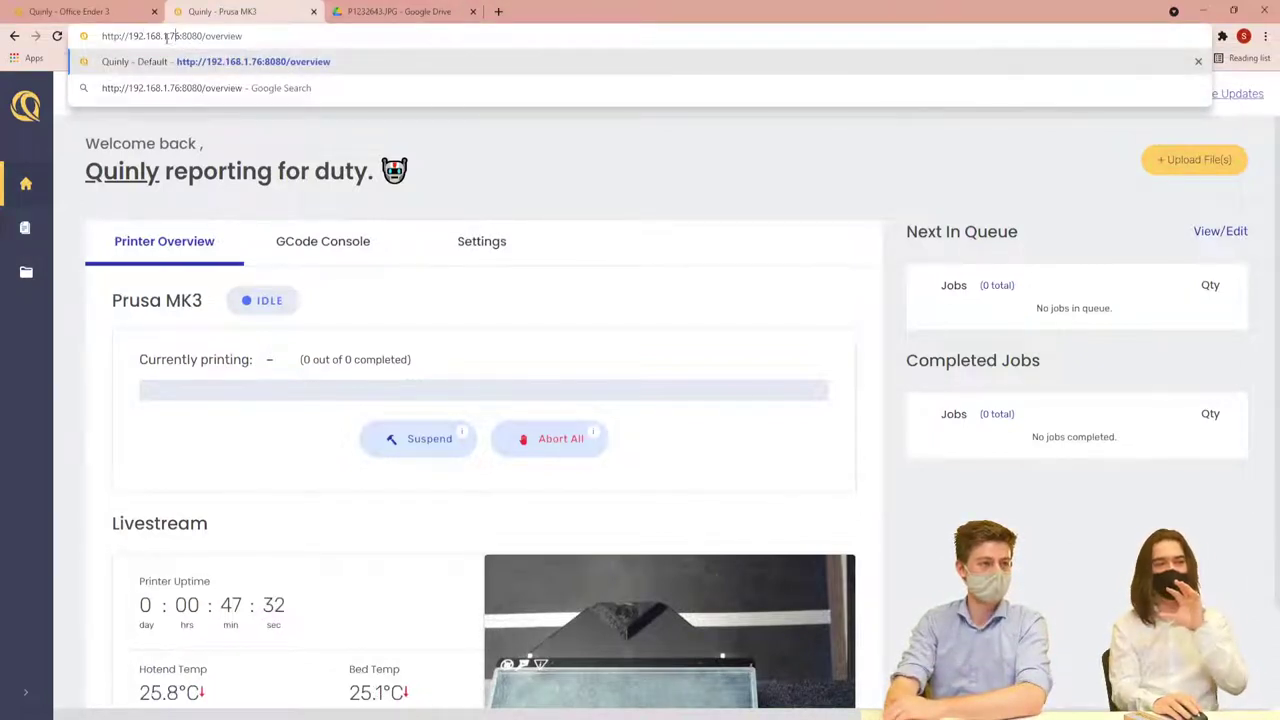
{"action": "mouse_move", "coordinate": [177, 36]}
{"action": "left_mouse_down"}
{"action": "mouse_move", "coordinate": [137, 37]}
{"action": "mouse_move", "coordinate": [194, 37]}
{"action": "mouse_move", "coordinate": [182, 38]}
{"action": "left_mouse_up"}
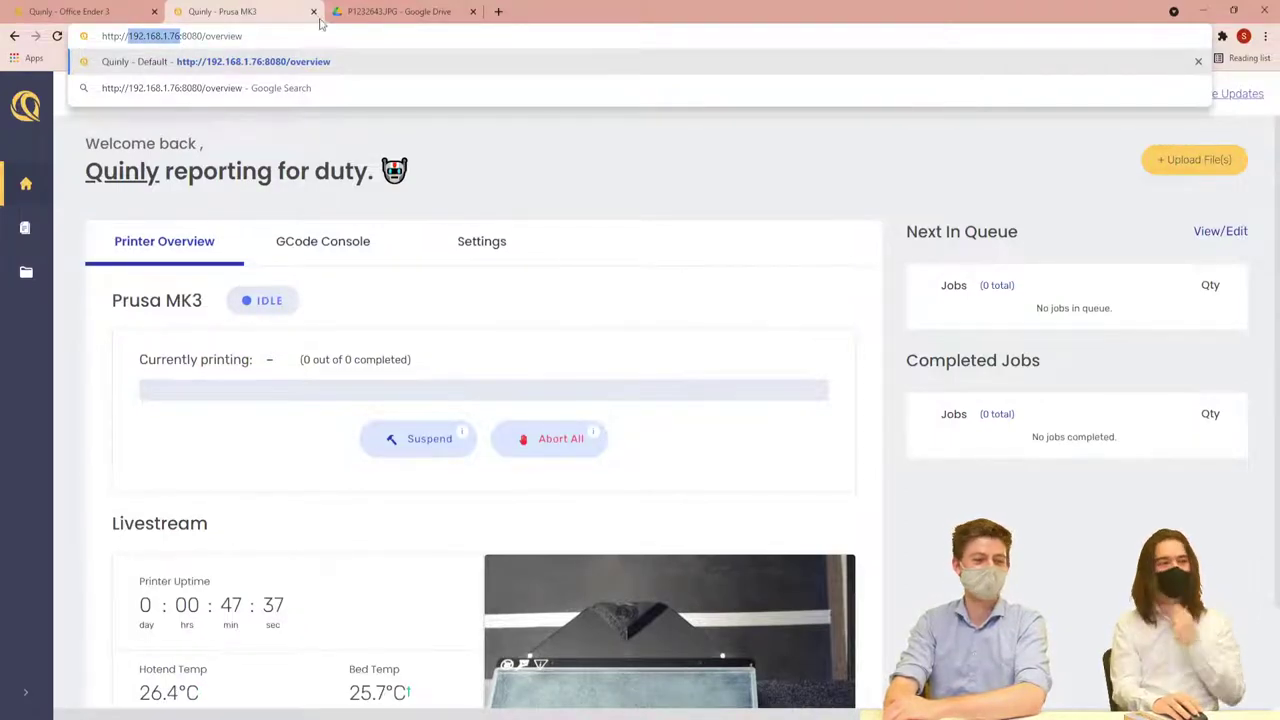
Compare the web addresses of the Office Ender 3 and Prusa MK3 dashboards and examine the Prusa MK3's livestream and temperatures
{"action": "left_click", "coordinate": [99, 14]}
{"action": "left_click", "coordinate": [200, 11]}
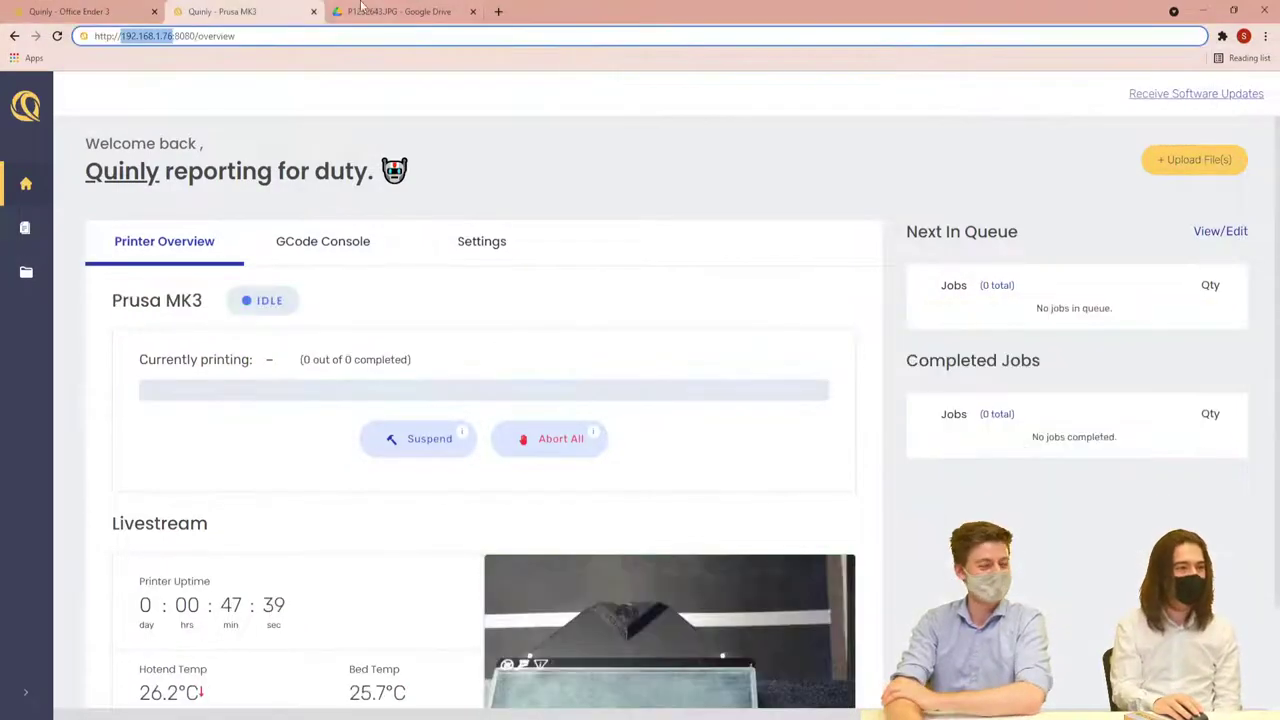
{"action": "left_click", "coordinate": [100, 11]}
{"action": "left_click", "coordinate": [197, 10]}
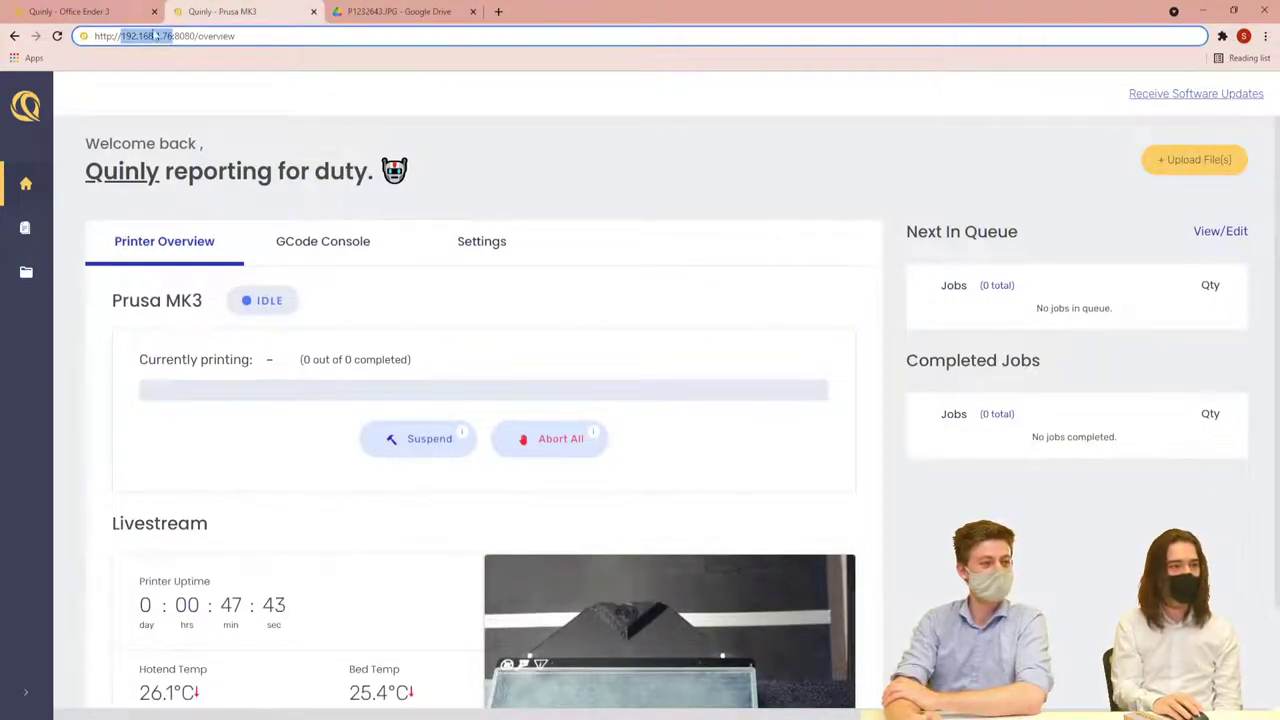
{"action": "left_click", "coordinate": [87, 13]}
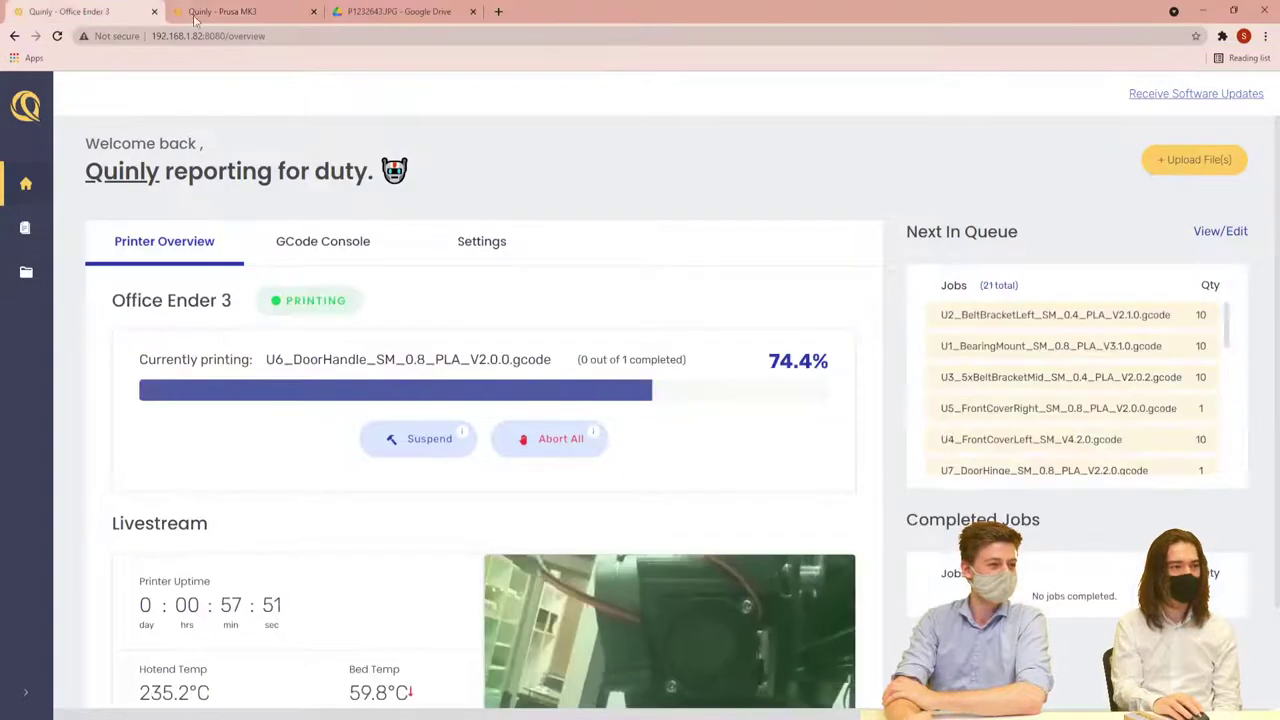
{"action": "left_click", "coordinate": [210, 11]}
{"action": "left_click", "coordinate": [63, 14]}
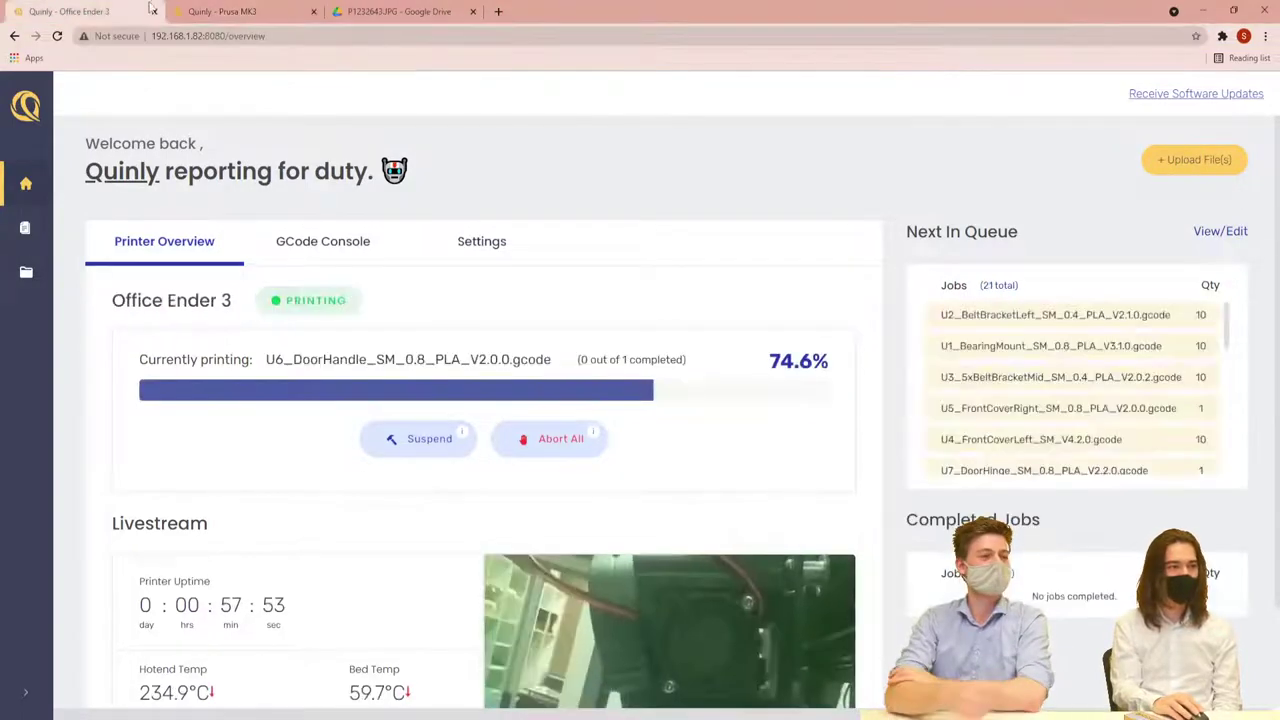
{"action": "left_click", "coordinate": [214, 11]}
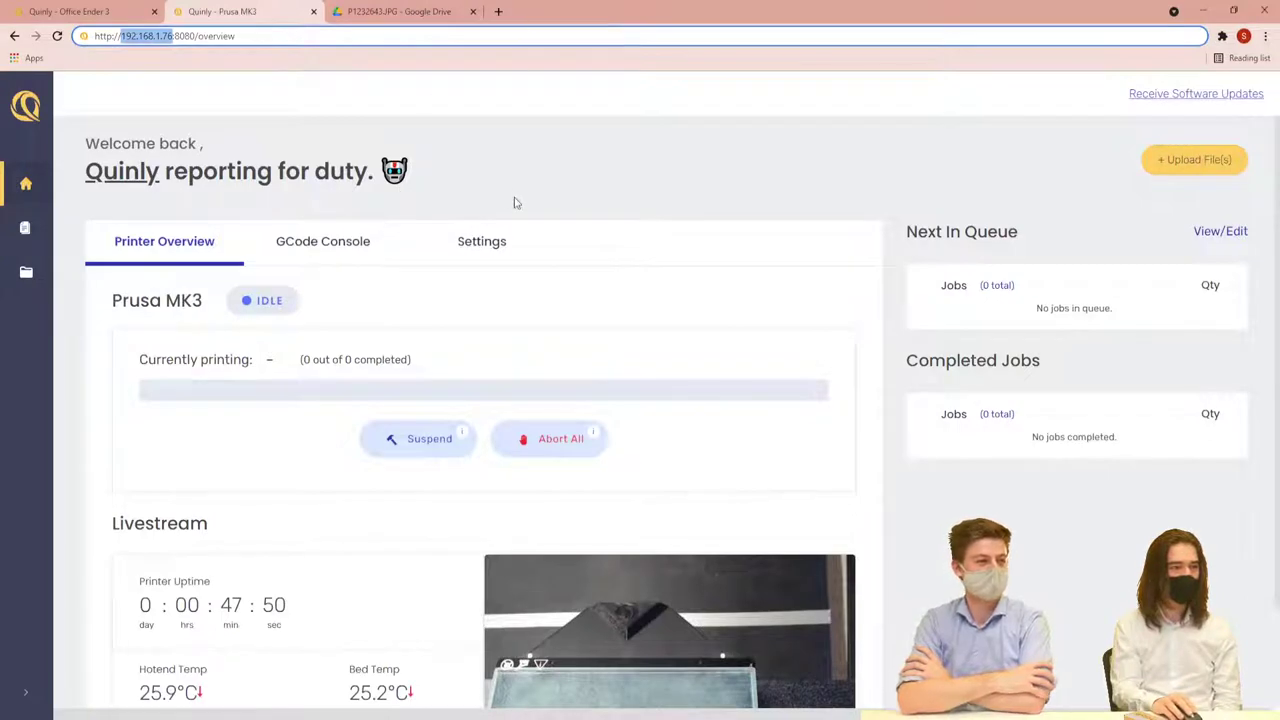
{"action": "scroll", "coordinate": [492, 240], "scroll_direction": "down", "scroll_amount": 2}
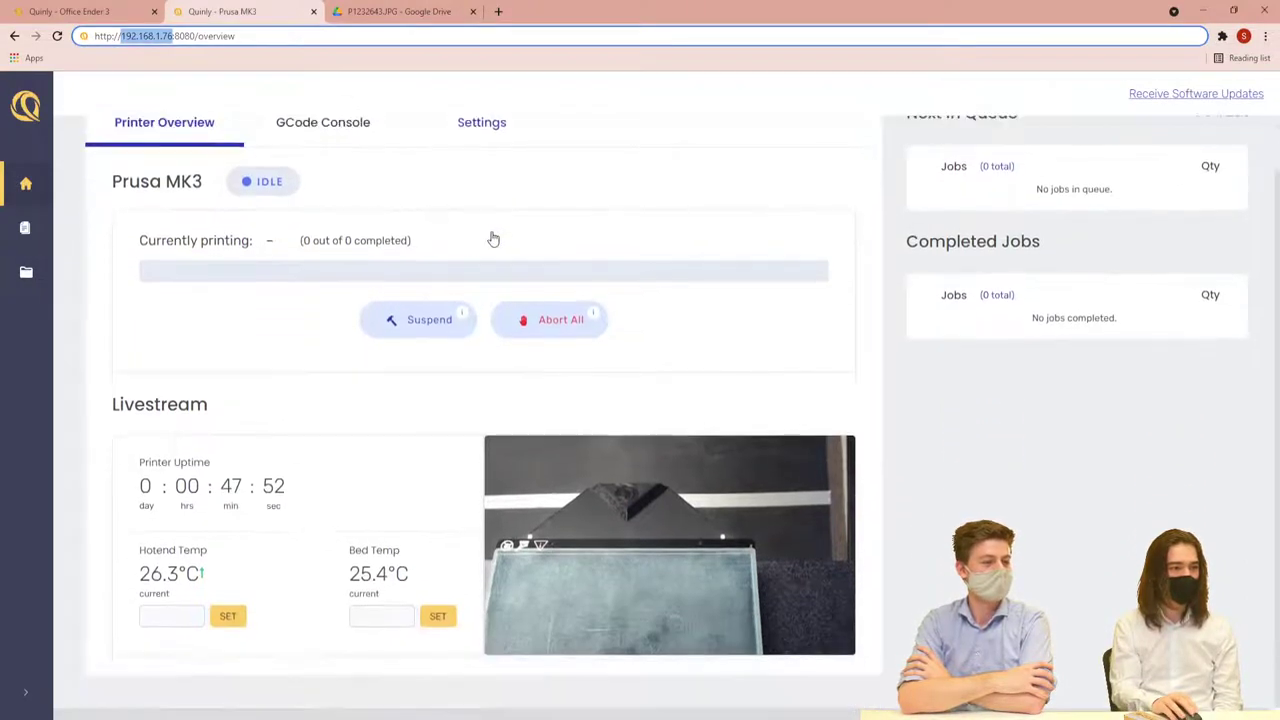
{"action": "scroll", "coordinate": [492, 240], "scroll_direction": "up", "scroll_amount": 2}
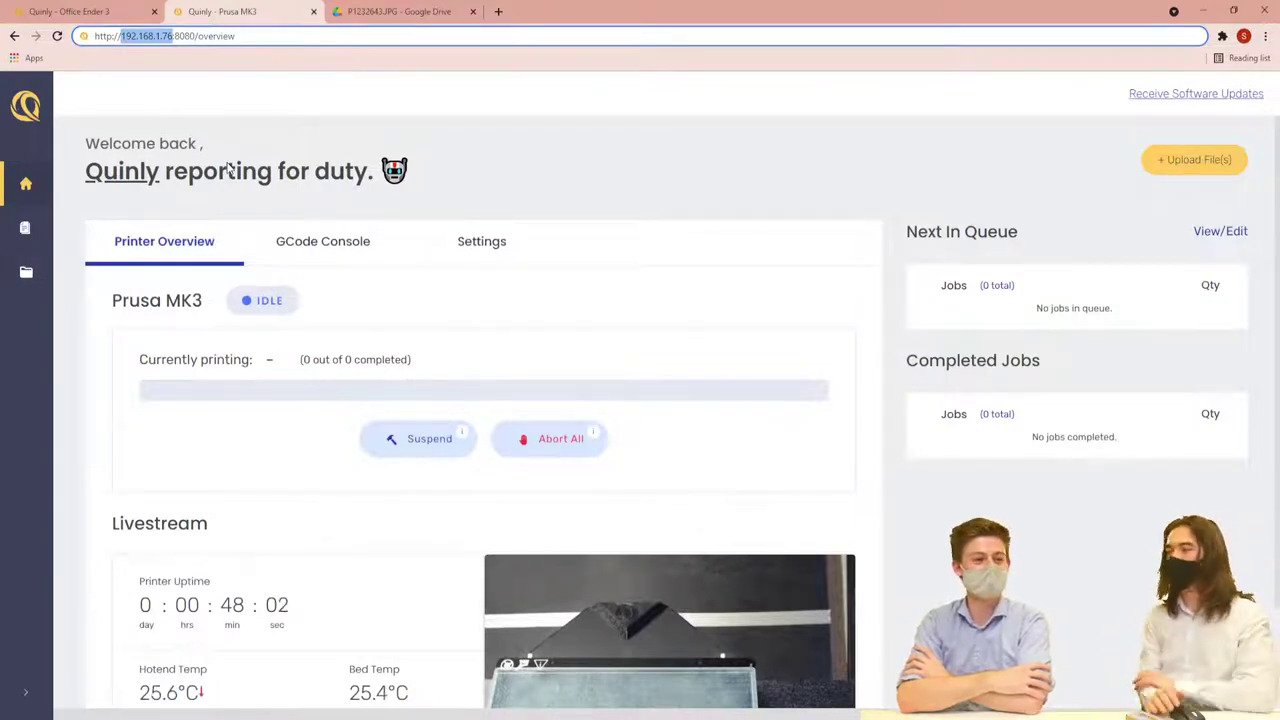
Rename the Prusa MK3 printer as Octopus, save the setting and show its printer overview
{"action": "left_click", "coordinate": [484, 243]}
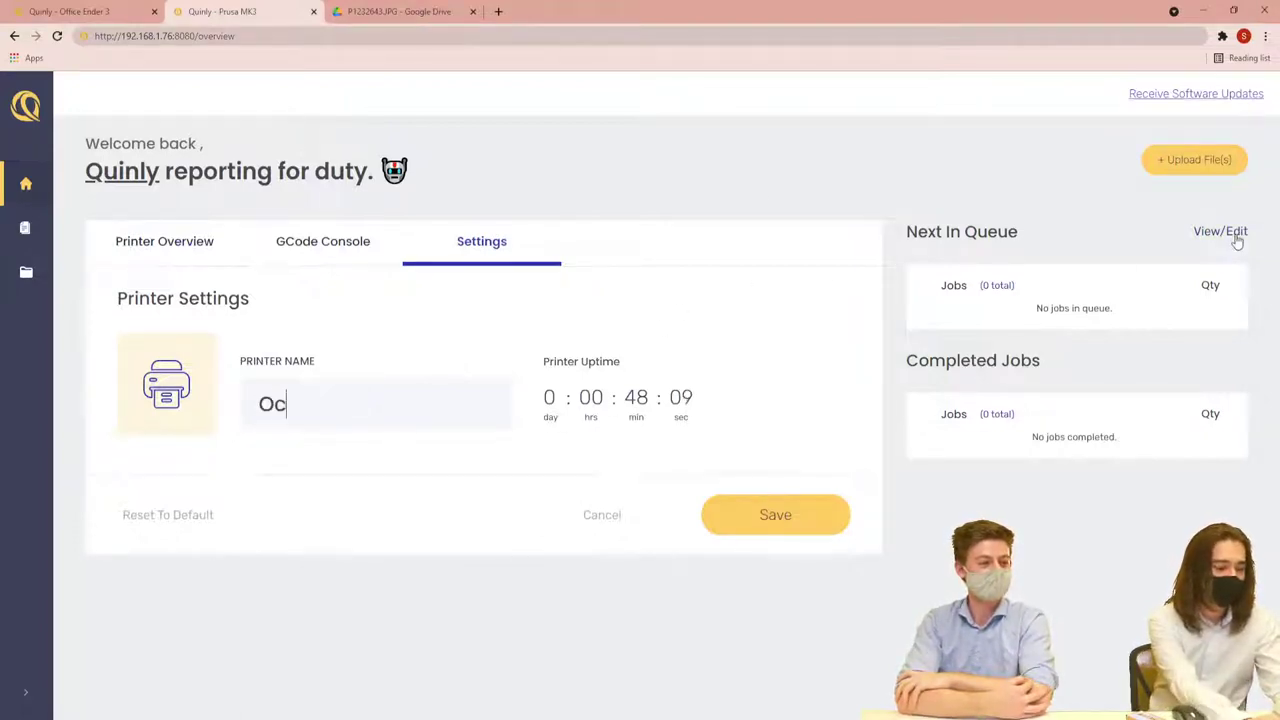
{"action": "type", "text": "pus"}
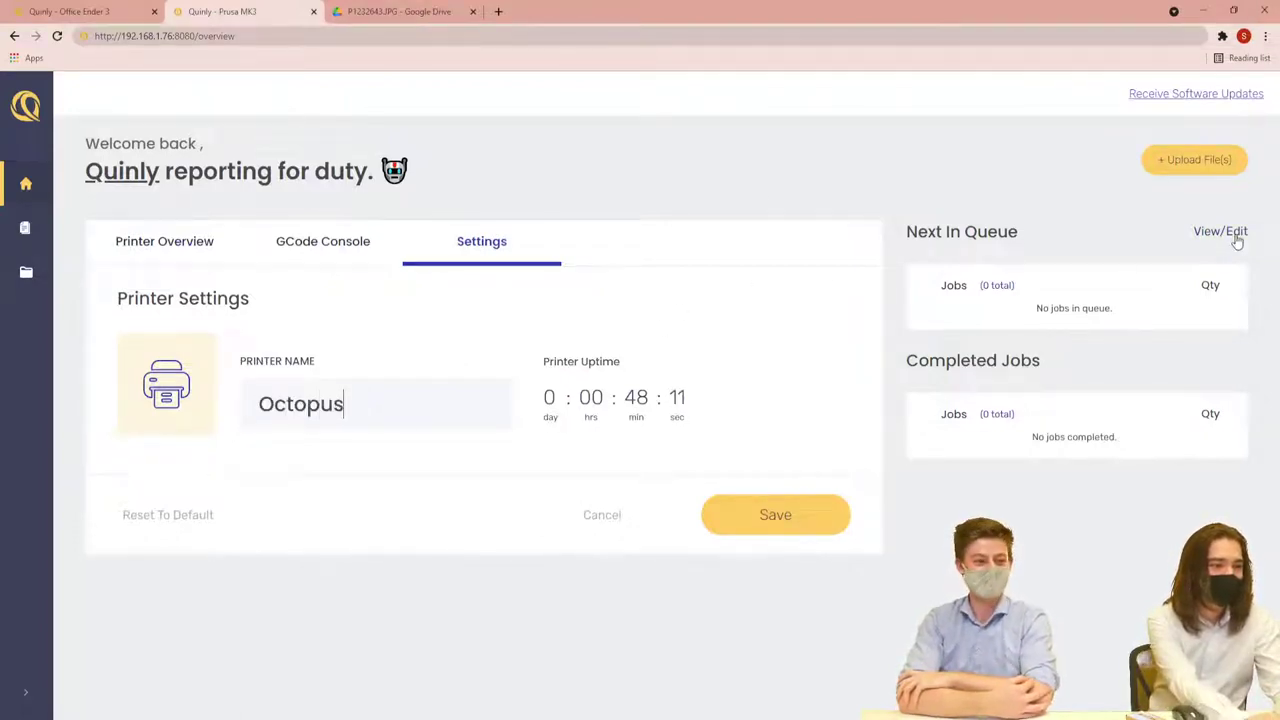
{"action": "left_click", "coordinate": [771, 522]}
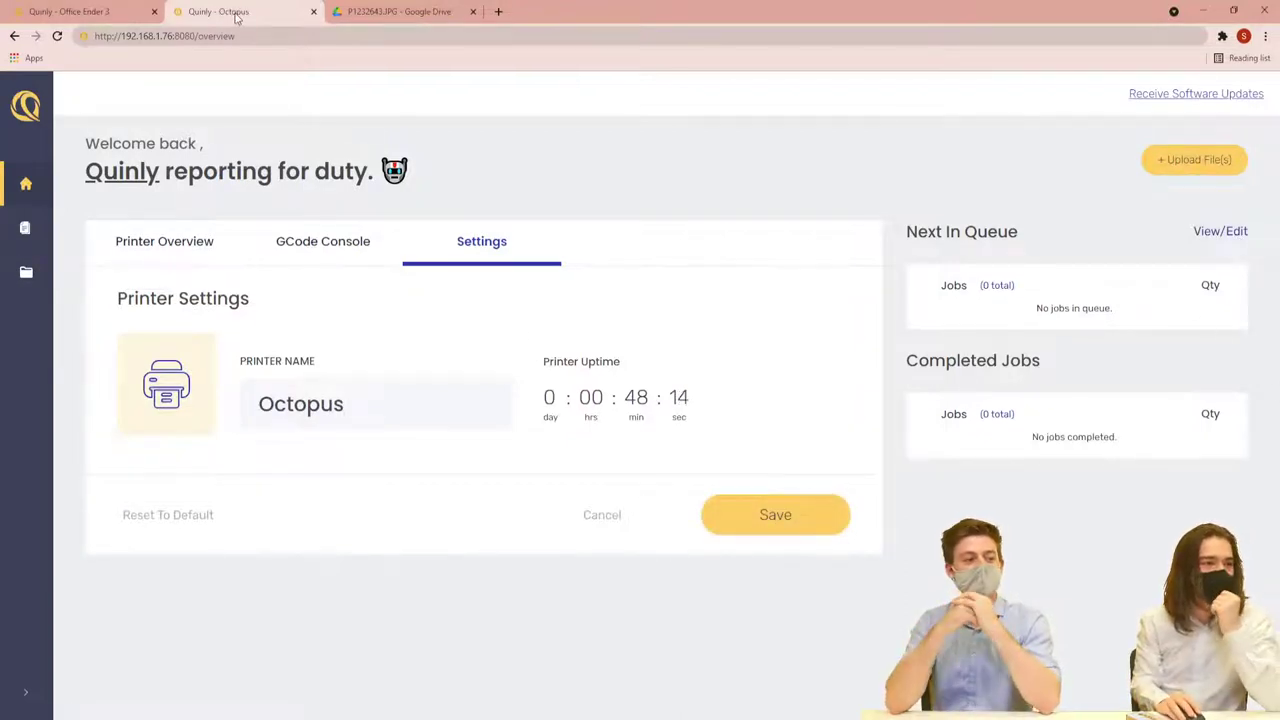
{"action": "left_click", "coordinate": [165, 262]}
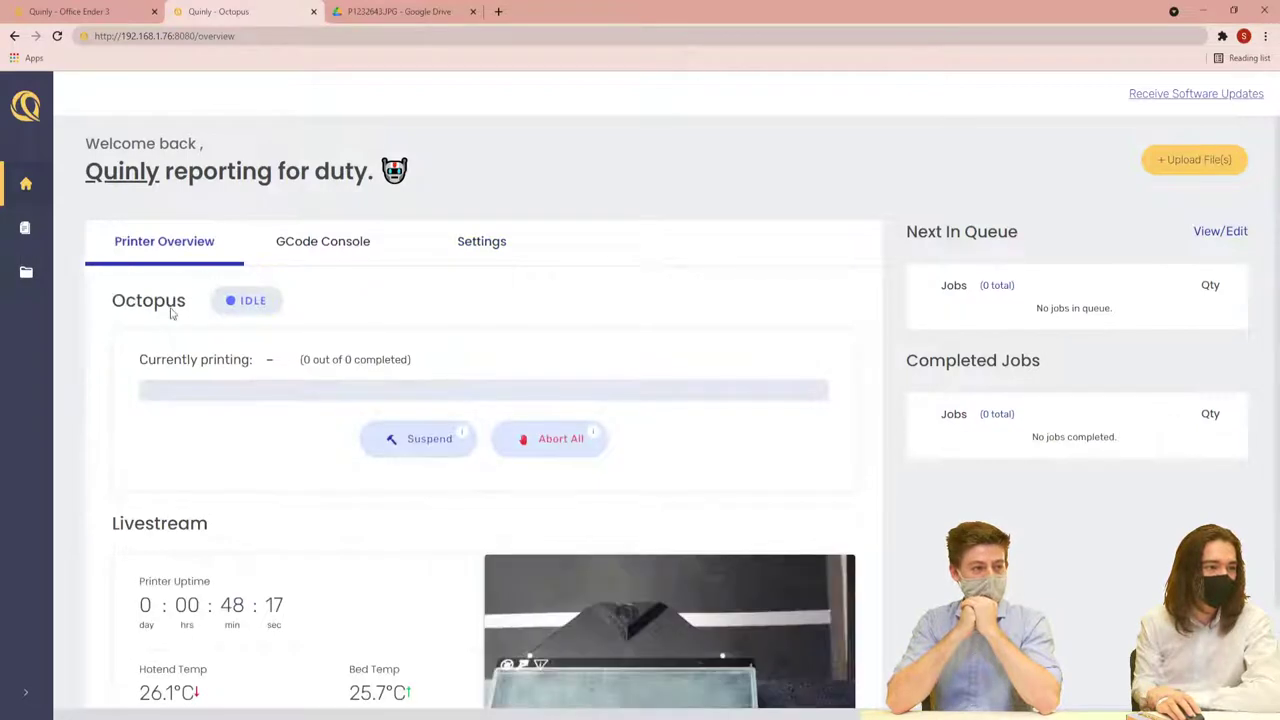
Examine the Octopus printer's queue, overview and livestream, and switch back to the Office Ender 3's overview
{"action": "left_click", "coordinate": [22, 230]}
{"action": "left_click", "coordinate": [25, 185]}
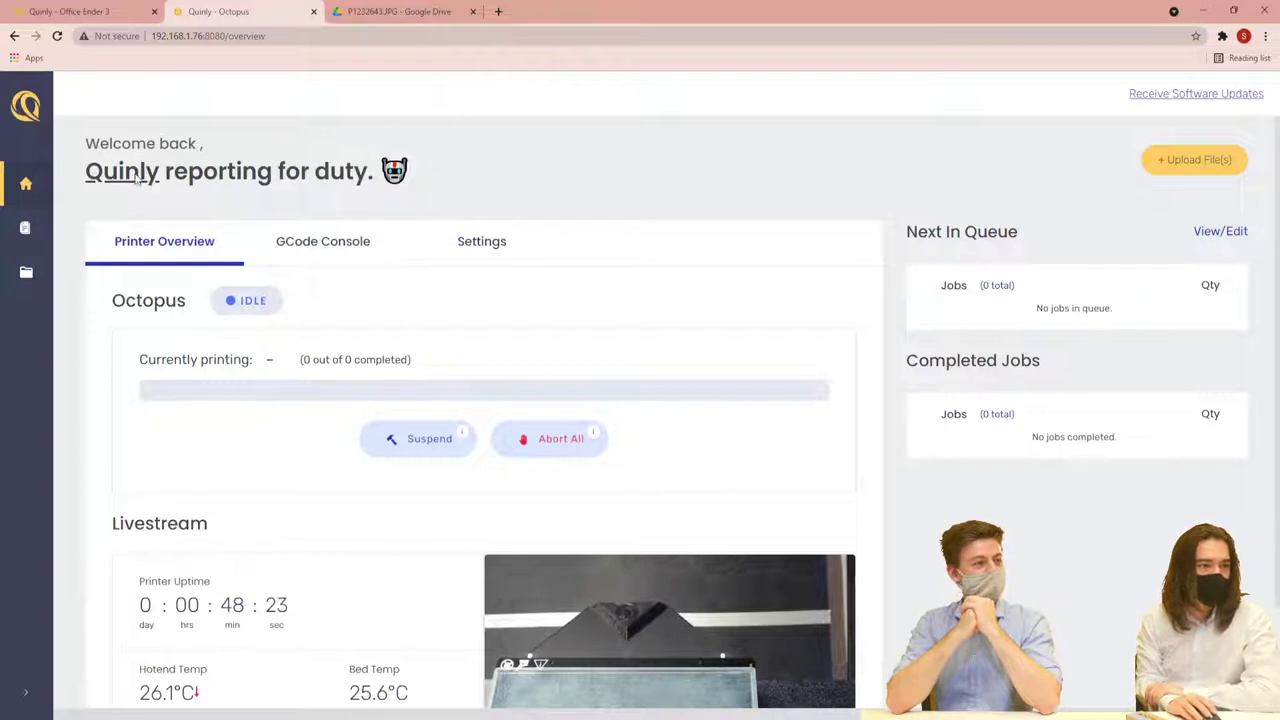
{"action": "scroll", "coordinate": [524, 432], "scroll_direction": "down", "scroll_amount": 1}
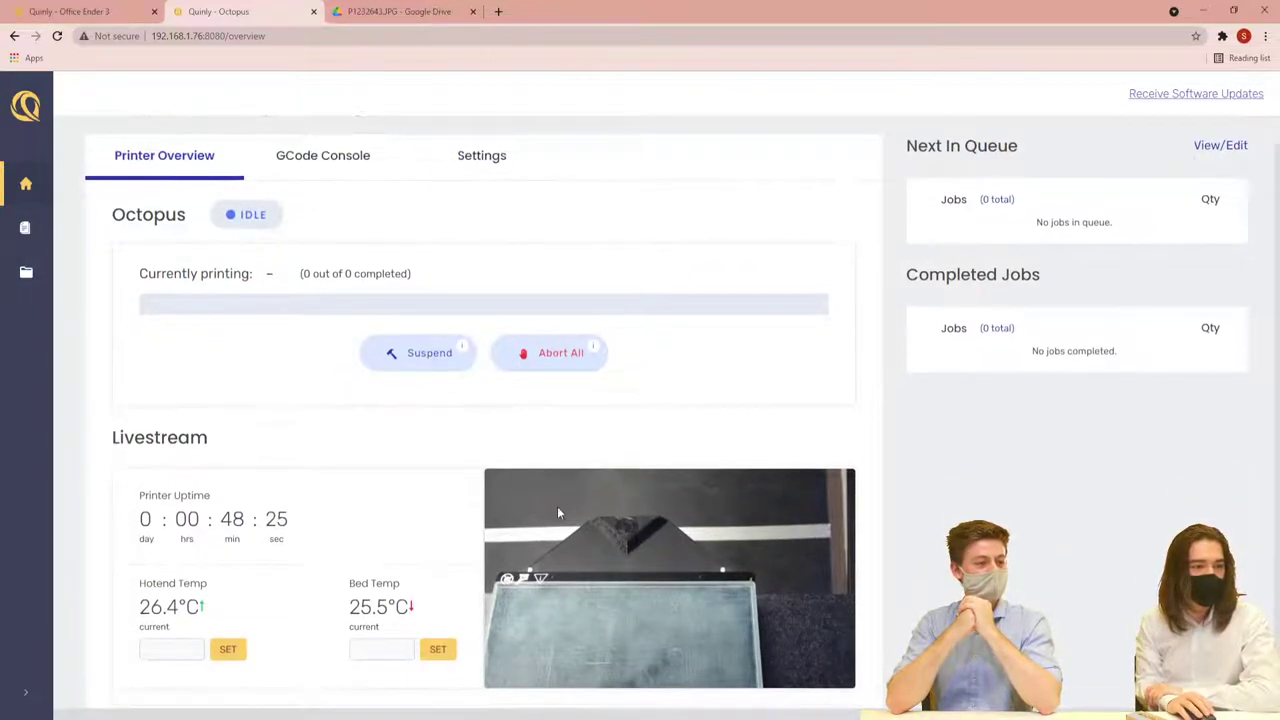
{"action": "scroll", "coordinate": [636, 577], "scroll_direction": "up", "scroll_amount": 2}
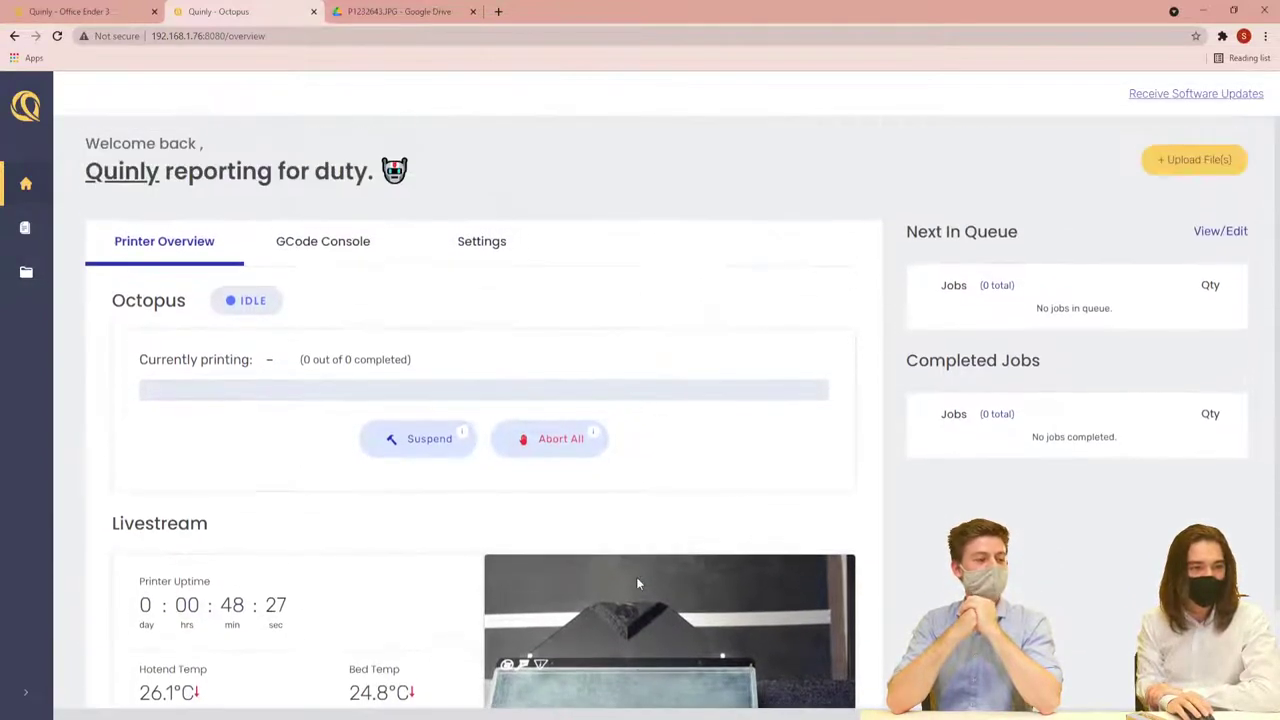
{"action": "scroll", "coordinate": [636, 577], "scroll_direction": "down", "scroll_amount": 1}
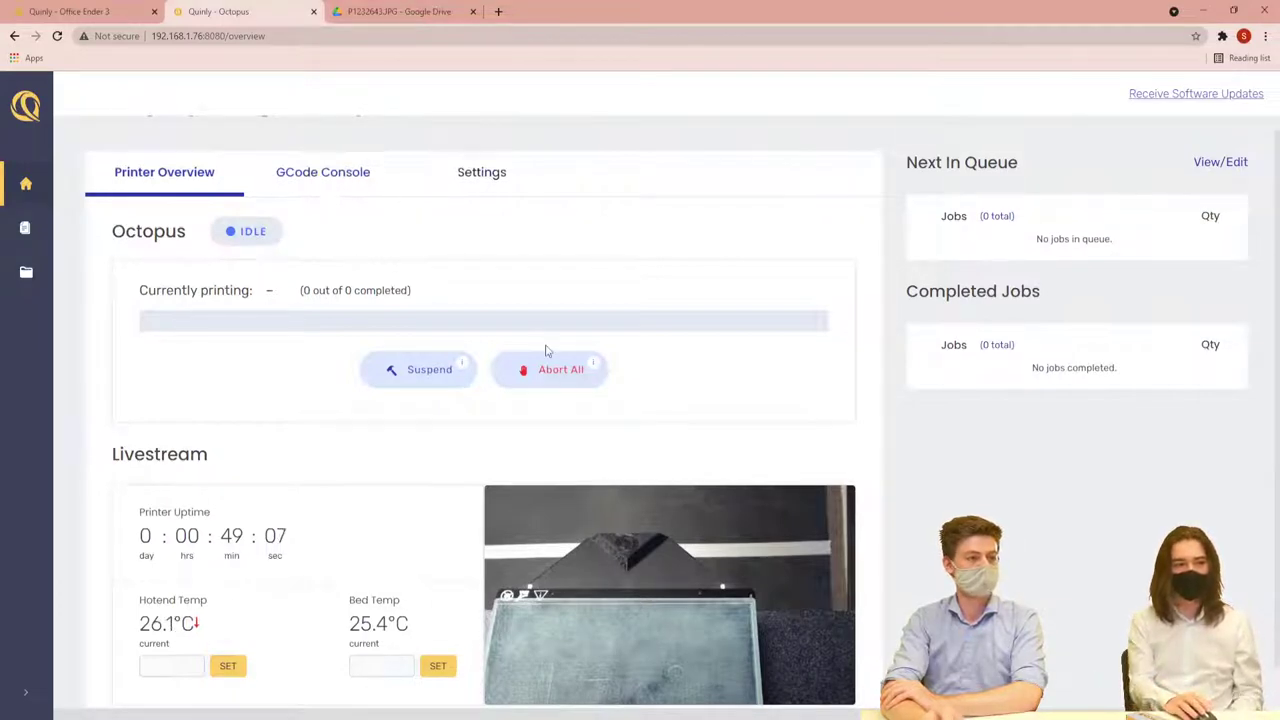
{"action": "scroll", "coordinate": [410, 288], "scroll_direction": "up", "scroll_amount": 1}
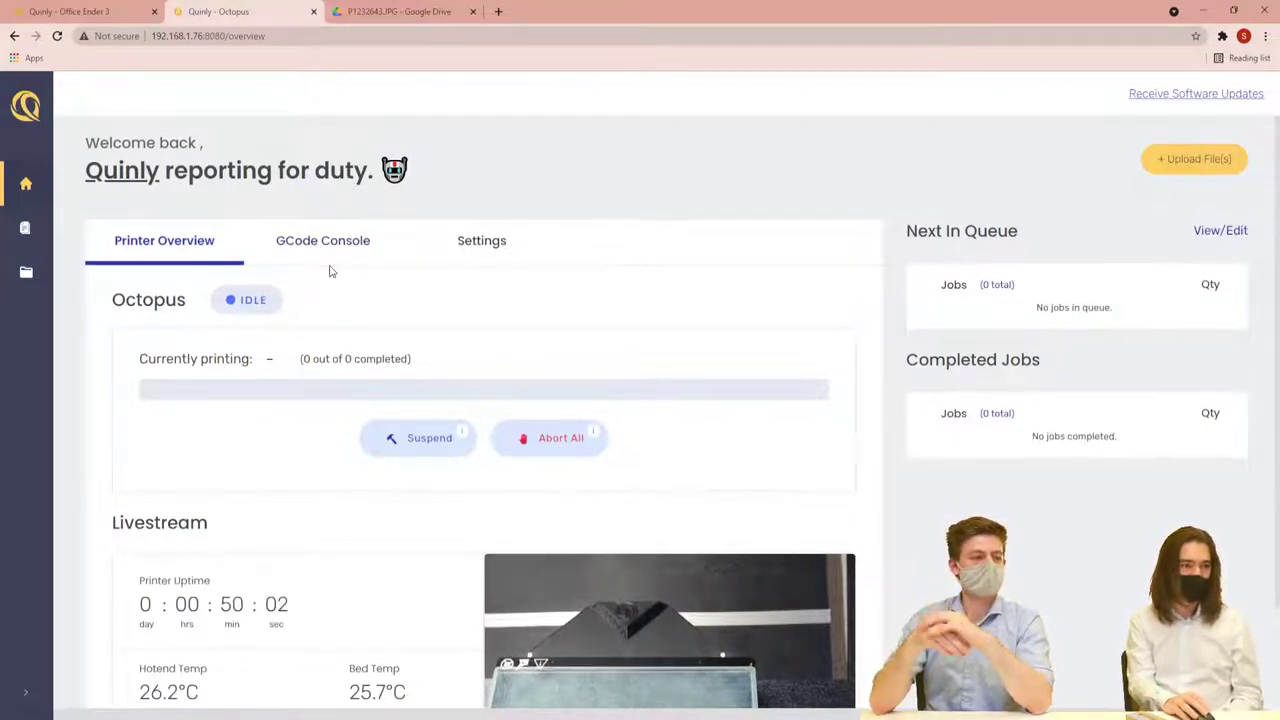
{"action": "scroll", "coordinate": [331, 271], "scroll_direction": "down", "scroll_amount": 2}
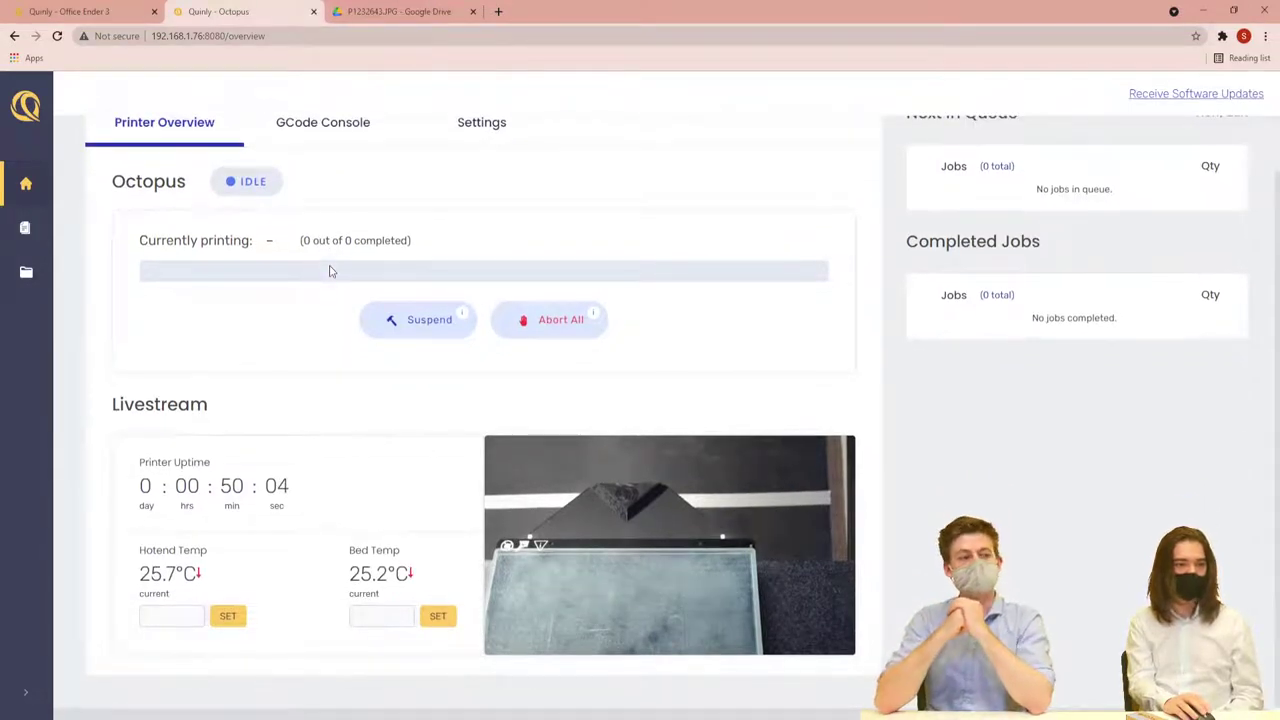
{"action": "scroll", "coordinate": [331, 271], "scroll_direction": "up", "scroll_amount": 2}
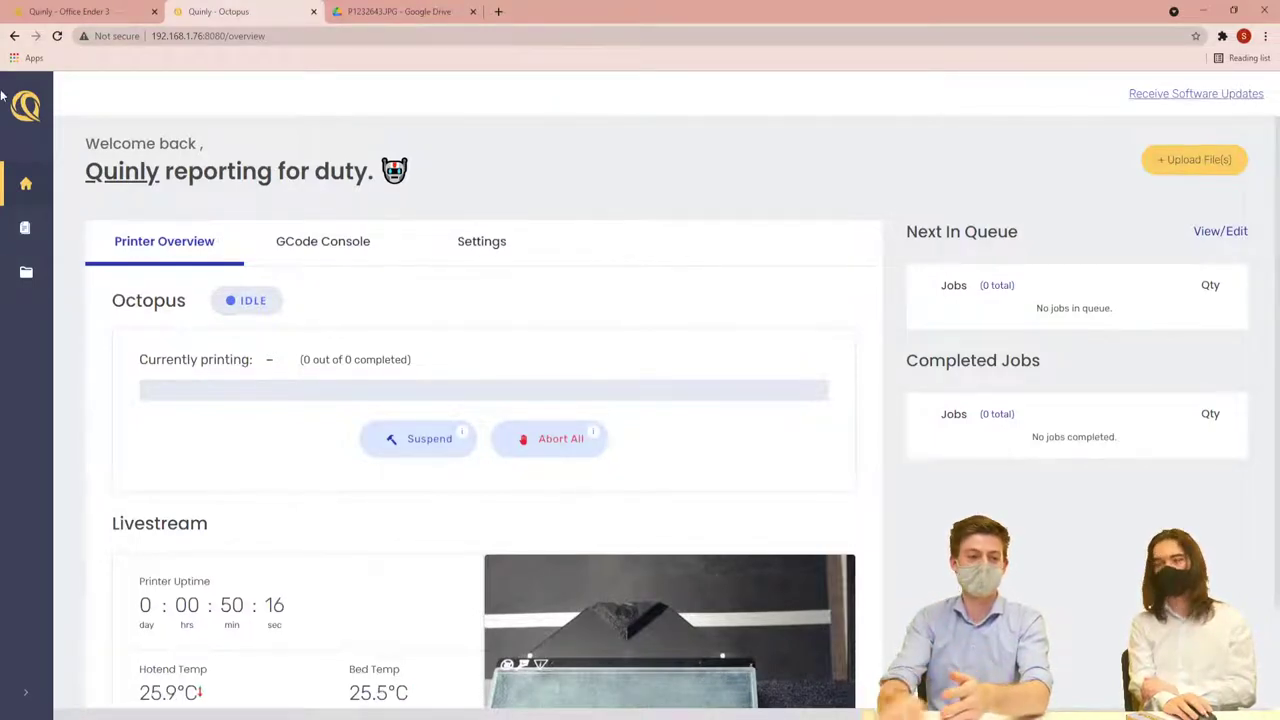
{"action": "left_click", "coordinate": [122, 13]}
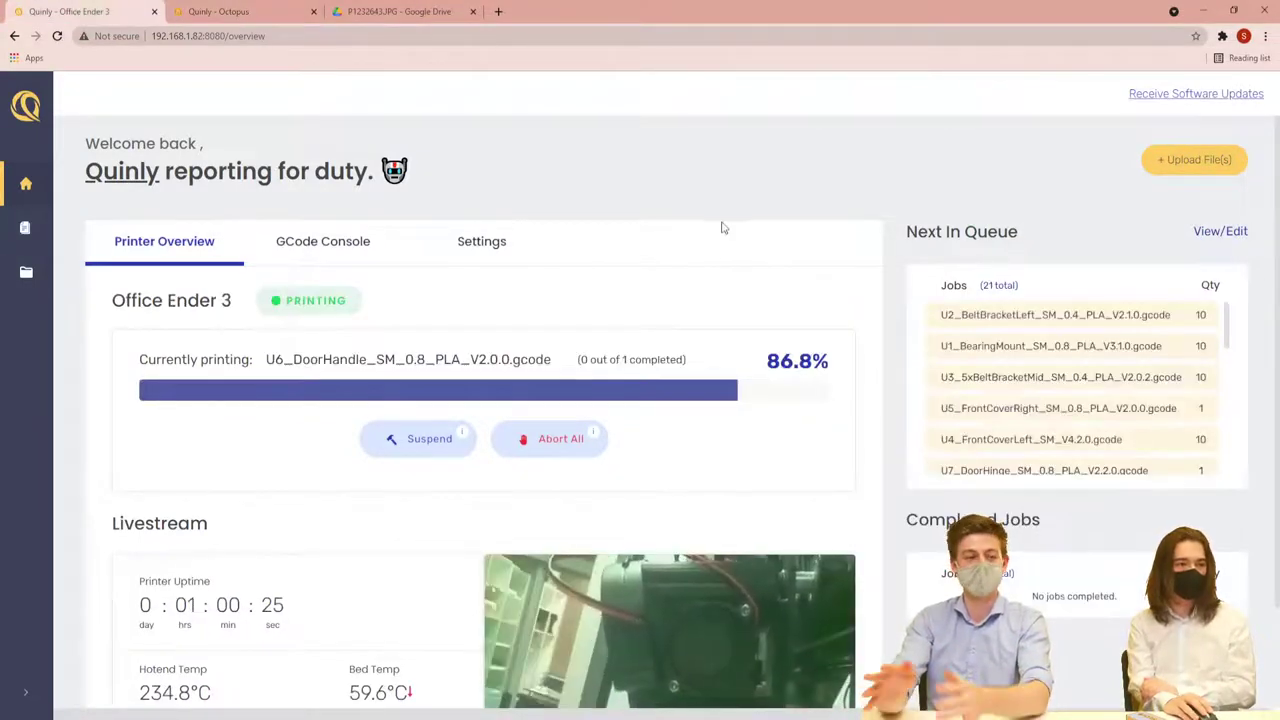
Examine the Office Ender 3's print progress, livestream and temperatures, and open its list of all files
{"action": "scroll", "coordinate": [716, 260], "scroll_direction": "down", "scroll_amount": 1}
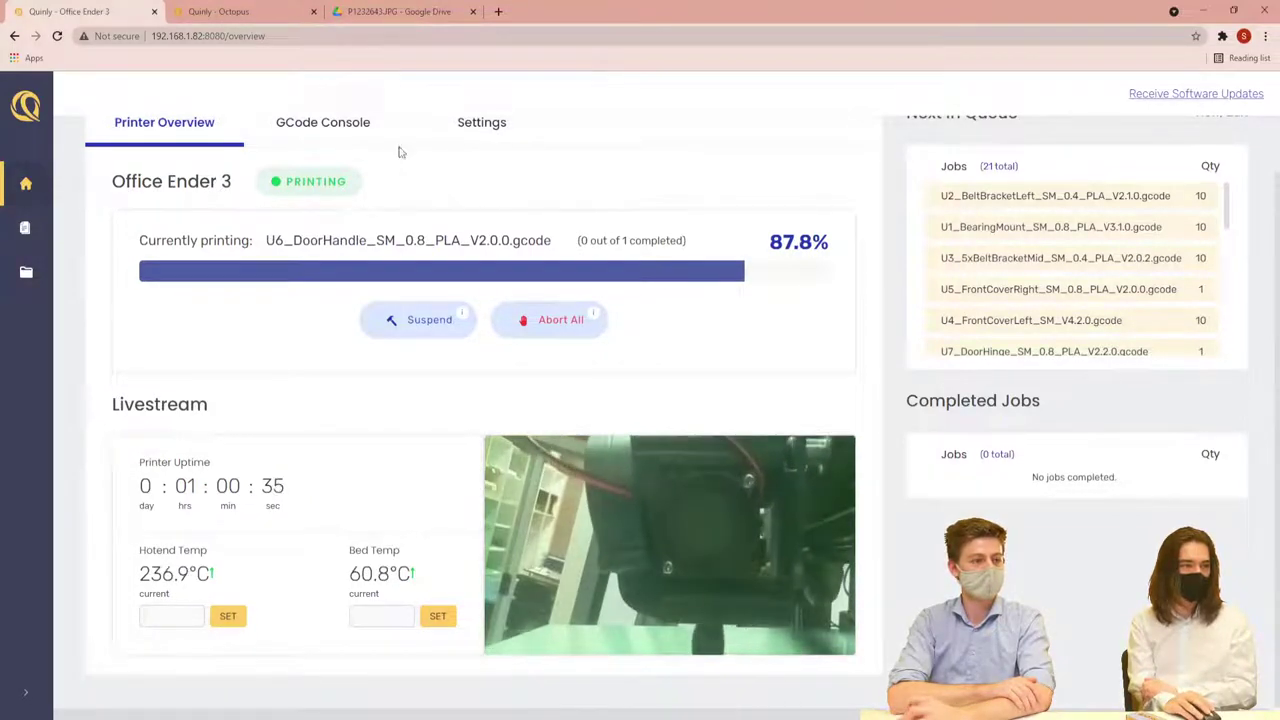
{"action": "scroll", "coordinate": [600, 146], "scroll_direction": "up", "scroll_amount": 2}
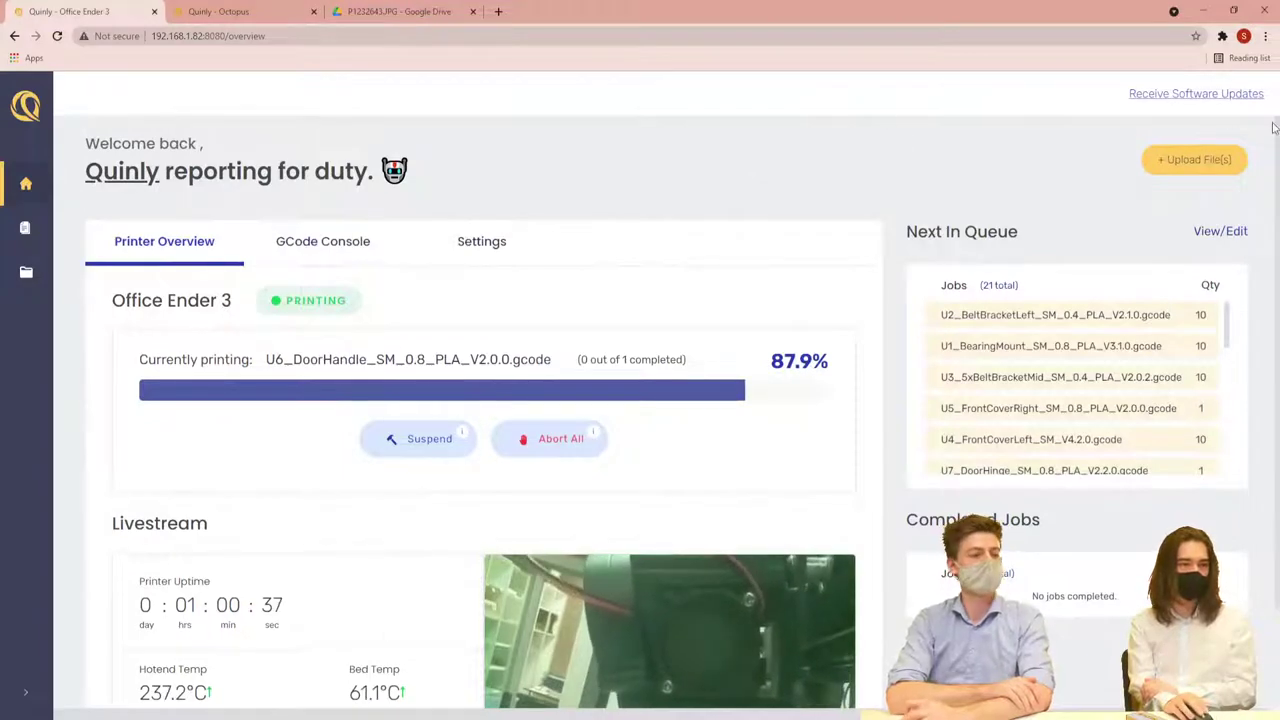
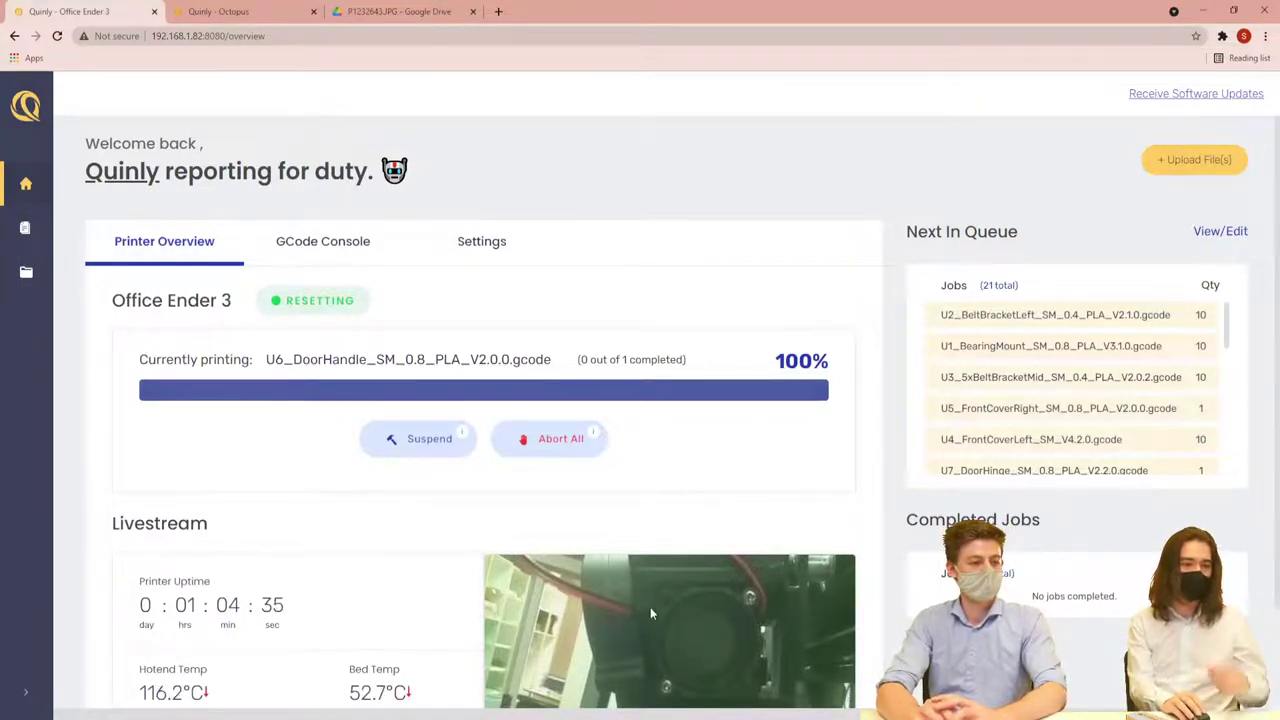
{"action": "scroll", "coordinate": [897, 587], "scroll_direction": "down", "scroll_amount": 1}
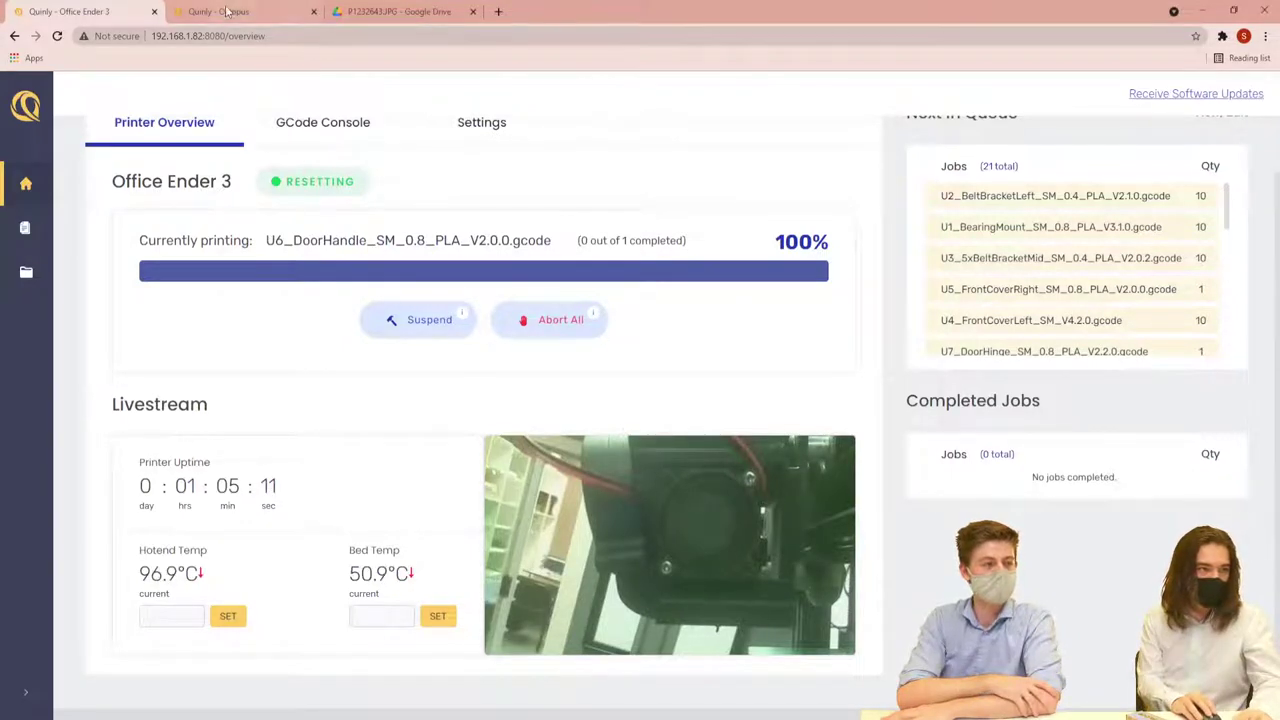
{"action": "scroll", "coordinate": [485, 238], "scroll_direction": "up", "scroll_amount": 2}
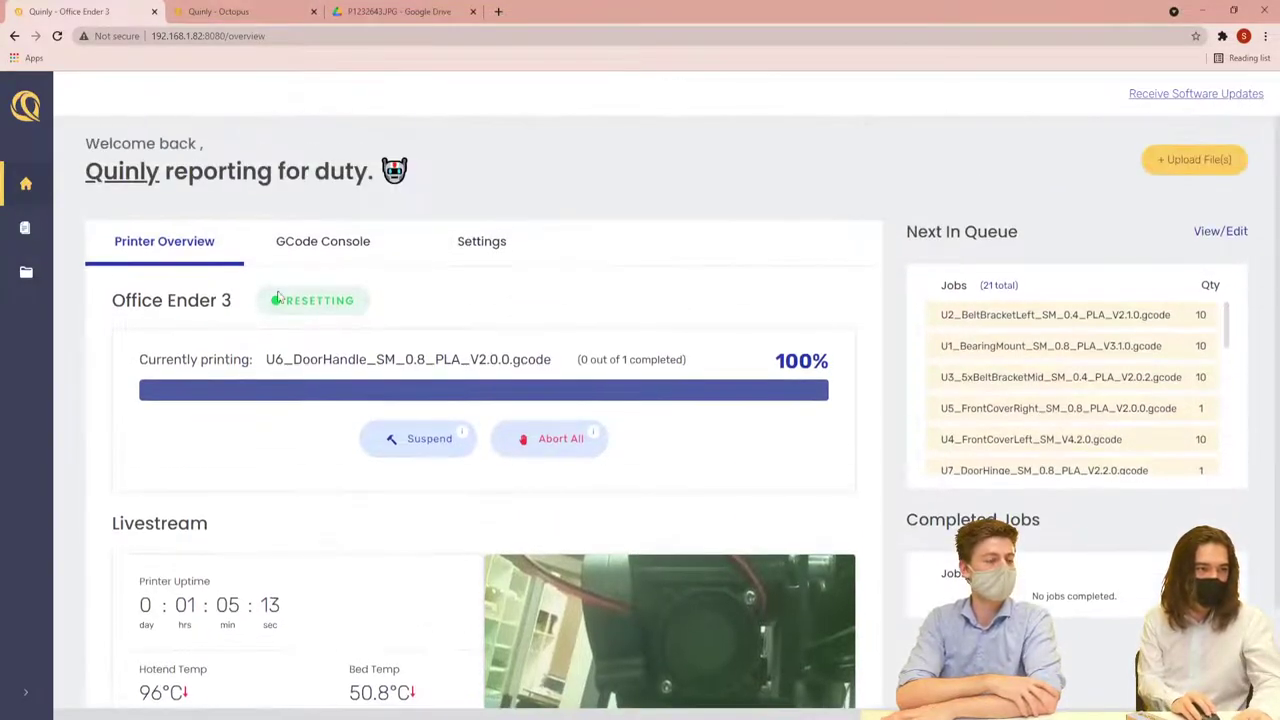
{"action": "left_click", "coordinate": [27, 231]}
{"action": "left_click", "coordinate": [26, 272]}
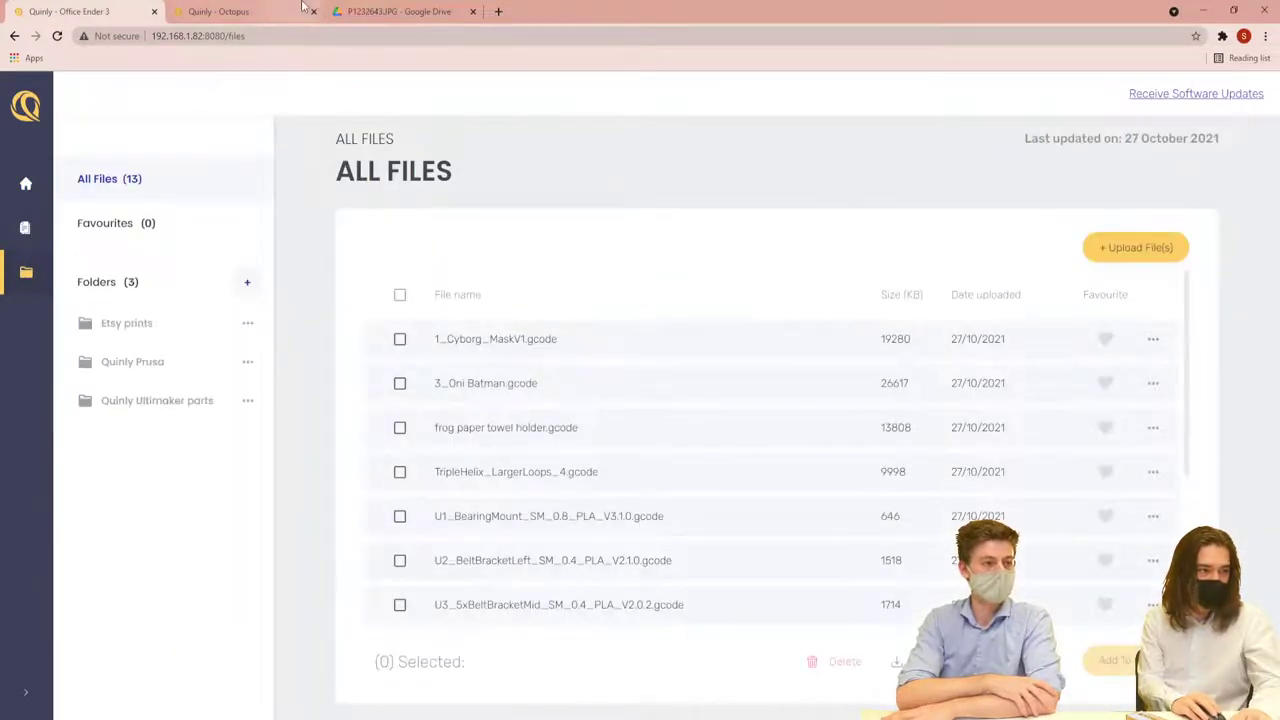
Check the Octopus printer's status and livestream, and return to the Office Ender 3's file list
{"action": "left_click", "coordinate": [225, 11]}
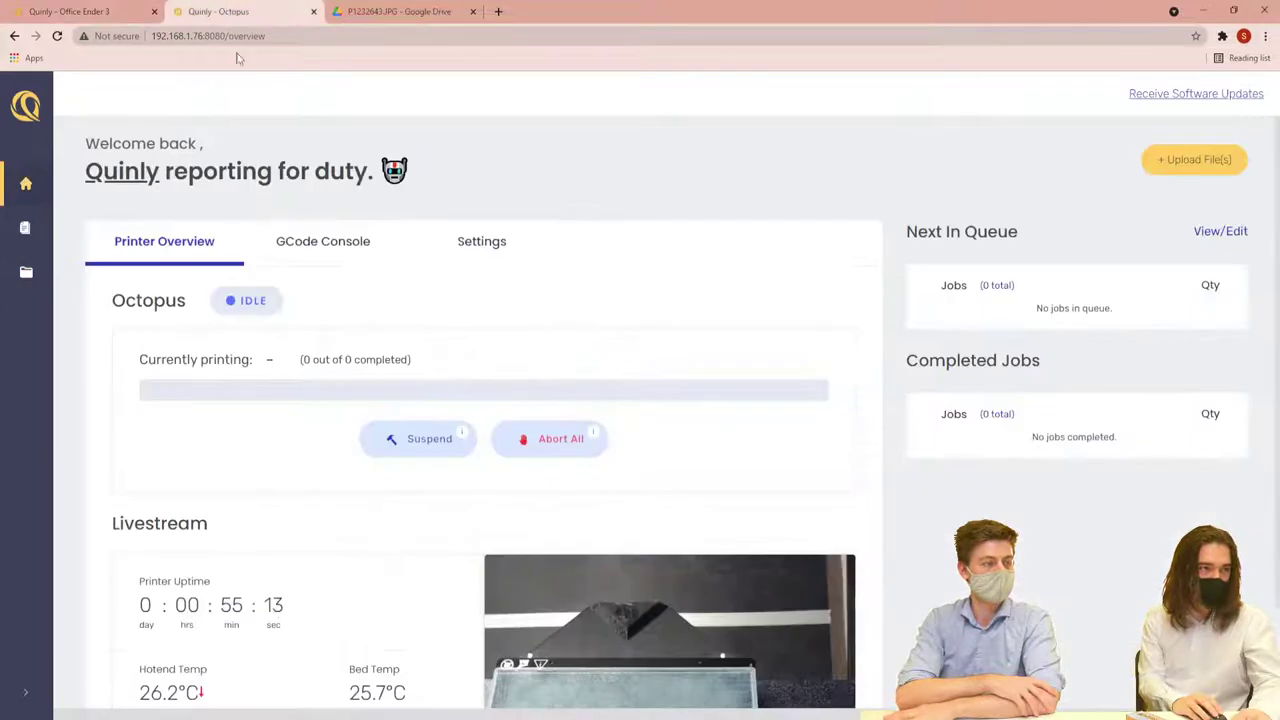
{"action": "scroll", "coordinate": [560, 305], "scroll_direction": "down", "scroll_amount": 2}
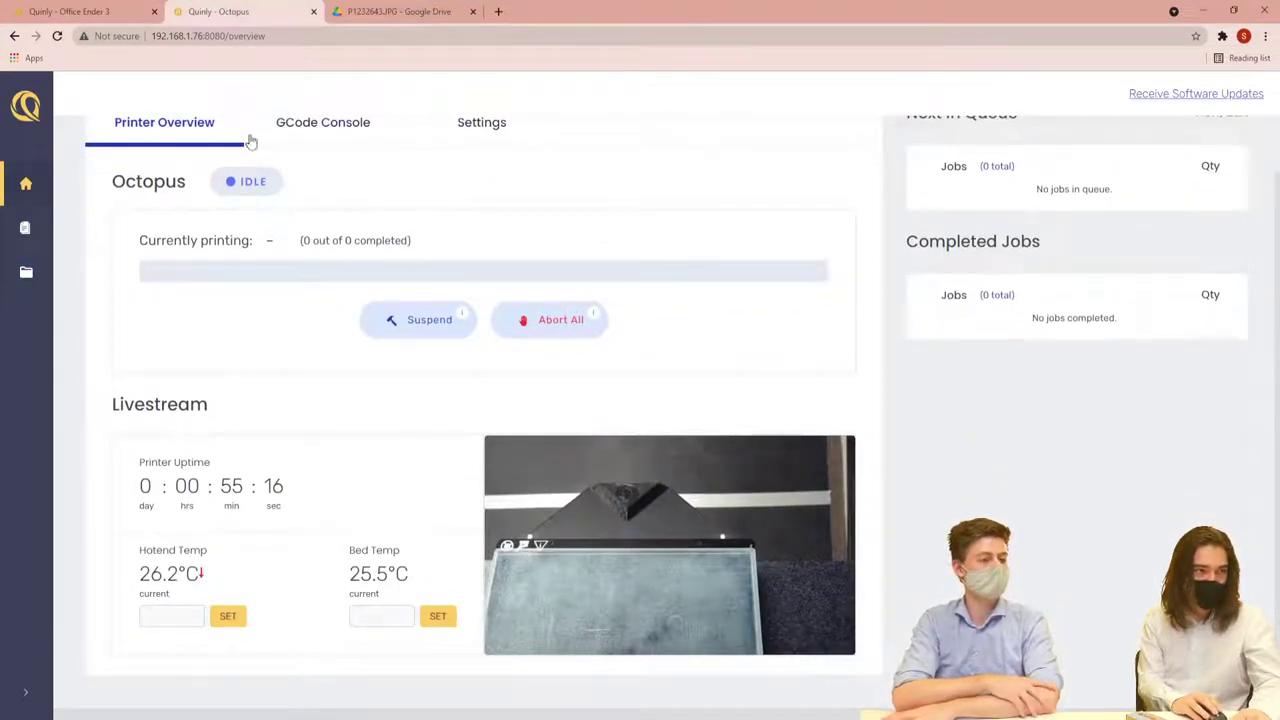
{"action": "left_click", "coordinate": [86, 12]}
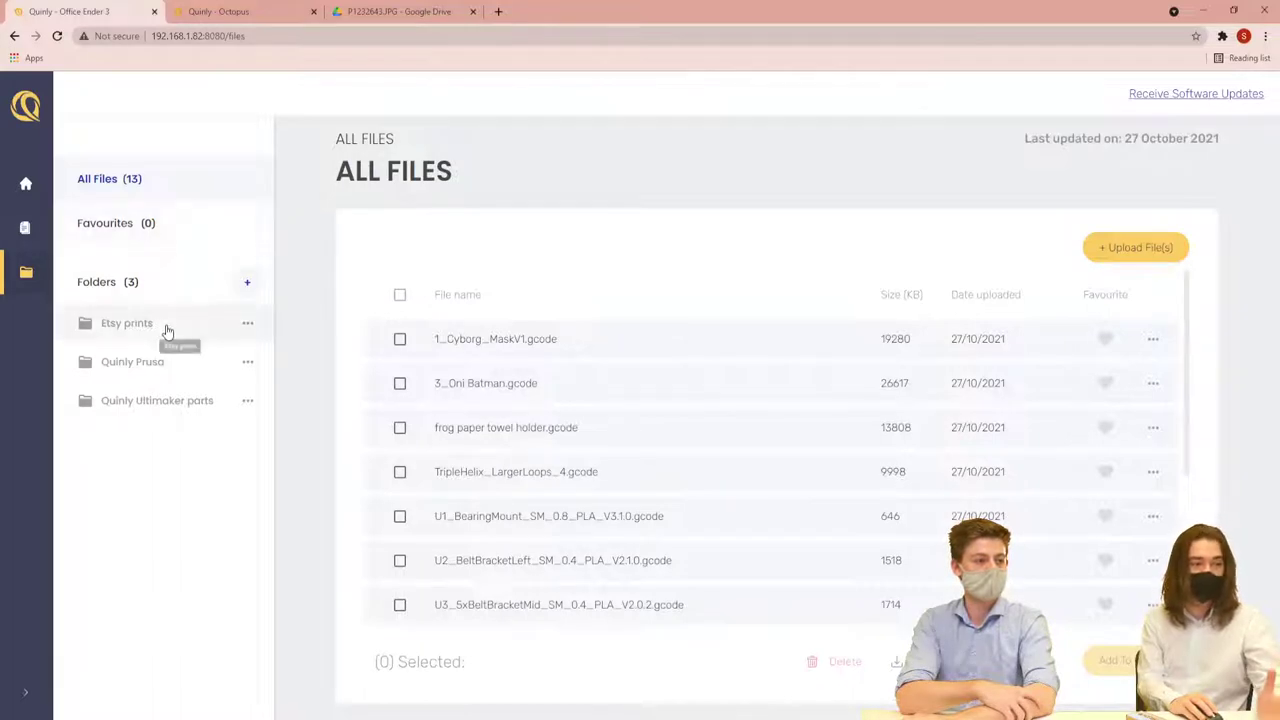
{"action": "scroll", "coordinate": [814, 394], "scroll_direction": "down", "scroll_amount": 1}
{"action": "scroll", "coordinate": [814, 394], "scroll_direction": "up", "scroll_amount": 1}
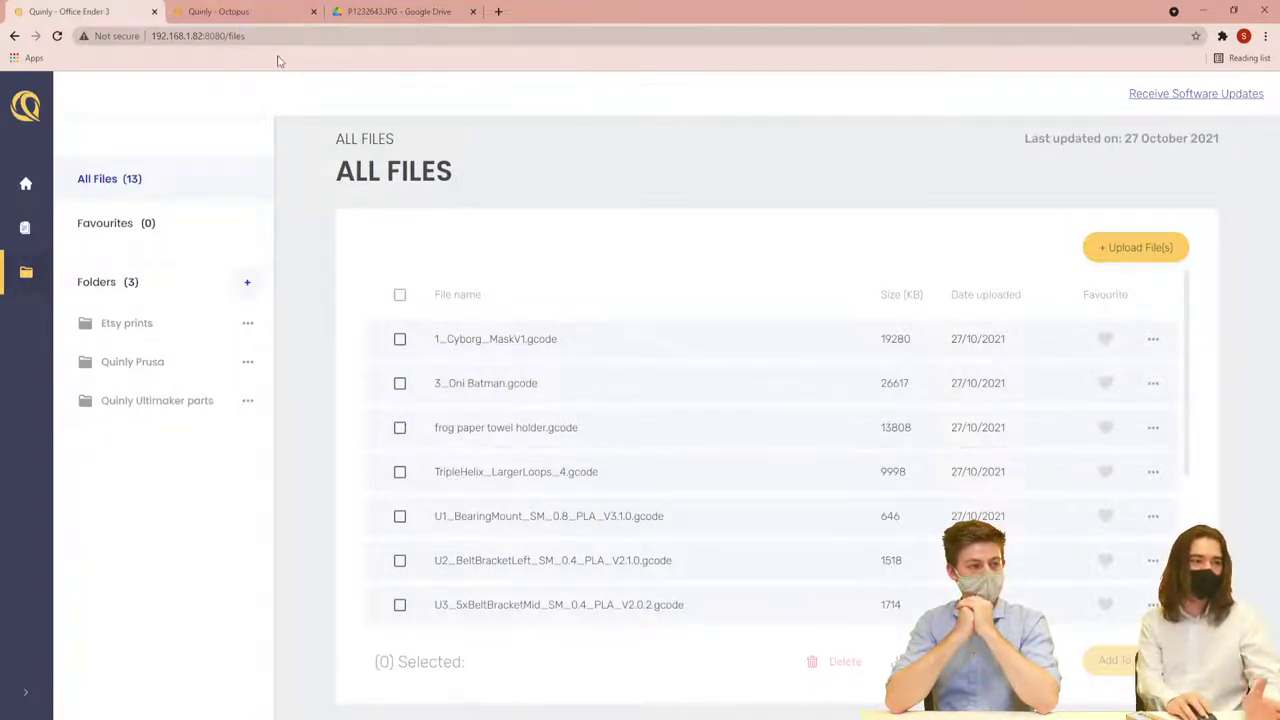
Glance at the Octopus printer's overview again and look through all the files stored on the Office Ender 3
{"action": "left_click", "coordinate": [240, 12]}
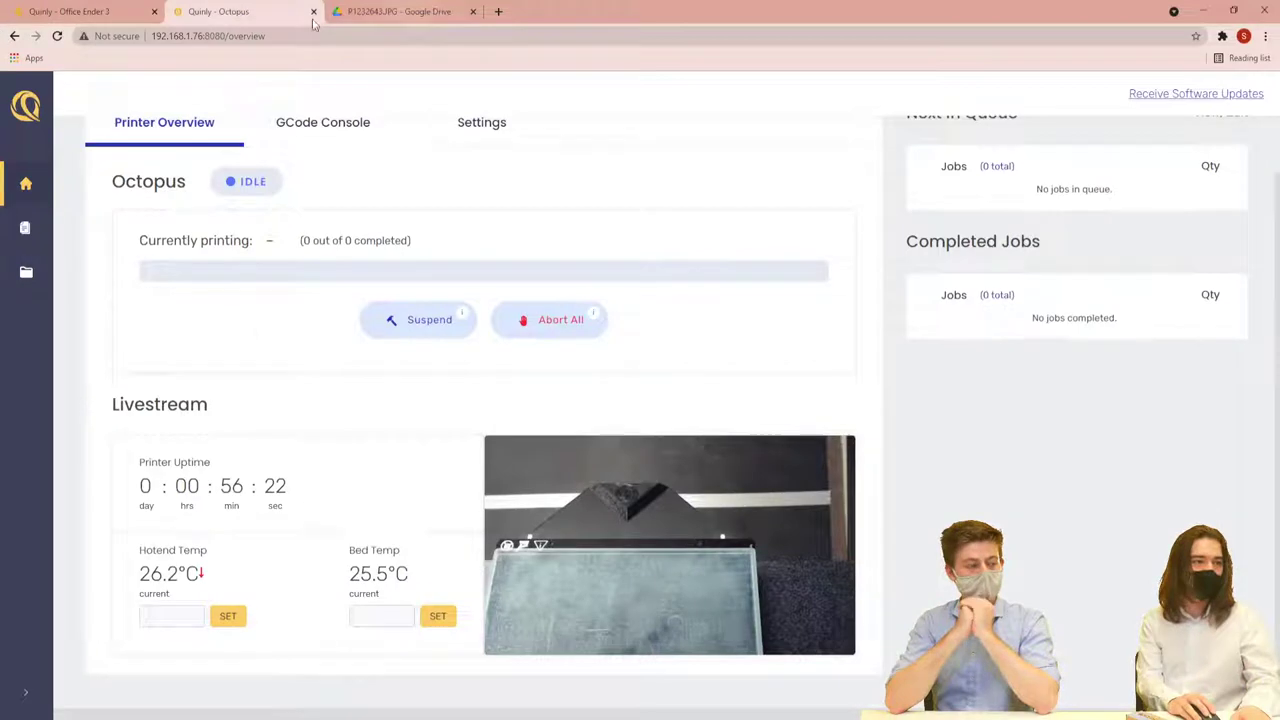
{"action": "left_click", "coordinate": [72, 14]}
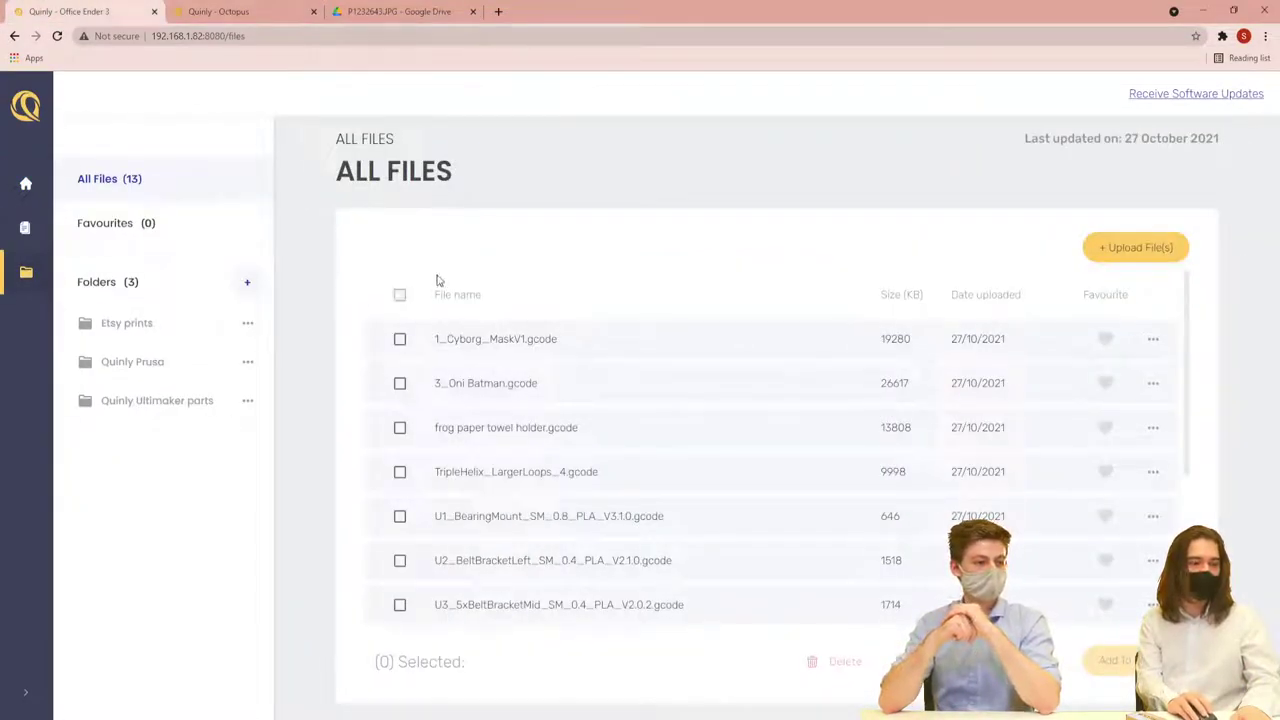
{"action": "scroll", "coordinate": [397, 345], "scroll_direction": "down", "scroll_amount": 2}
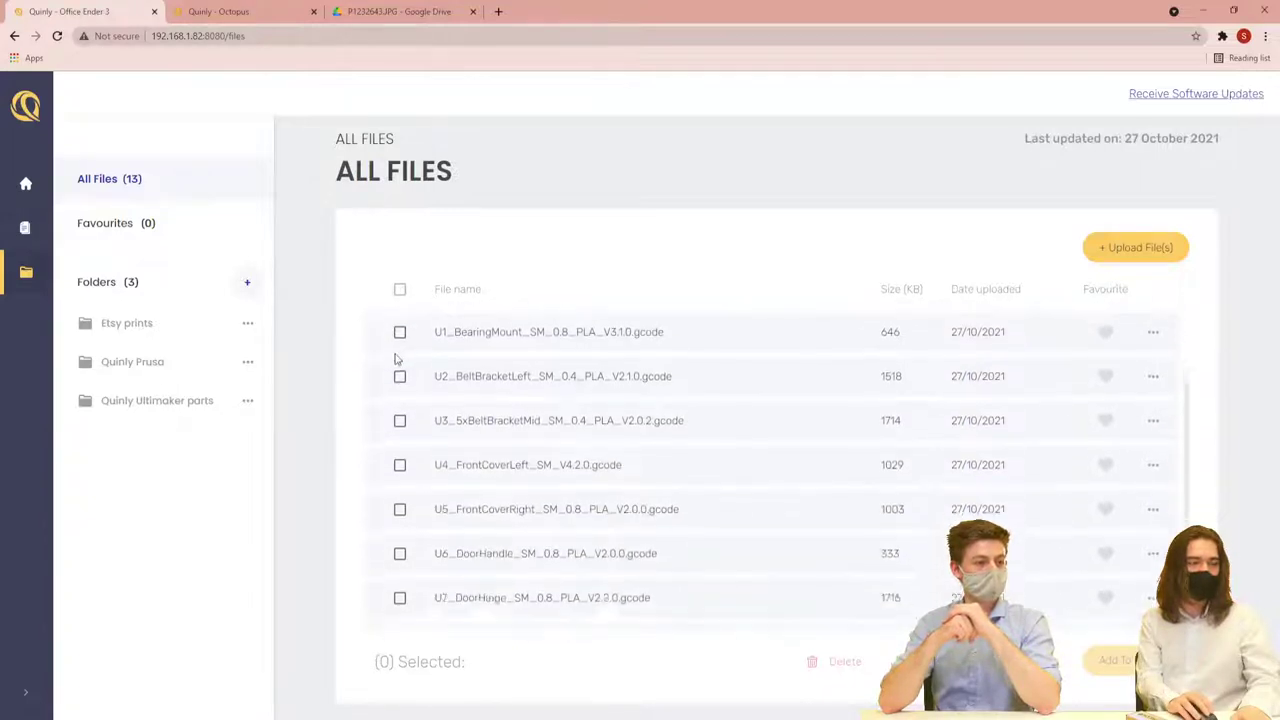
{"action": "scroll", "coordinate": [397, 350], "scroll_direction": "down", "scroll_amount": 2}
{"action": "scroll", "coordinate": [453, 360], "scroll_direction": "up", "scroll_amount": 4}
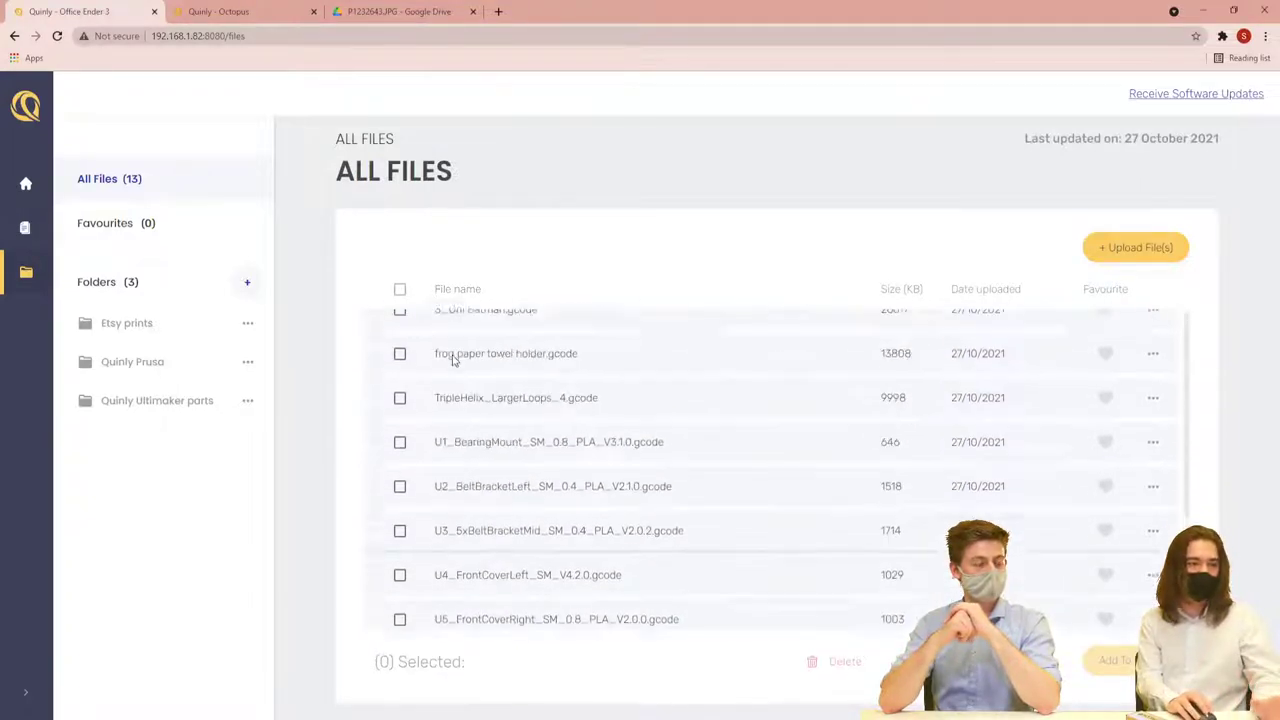